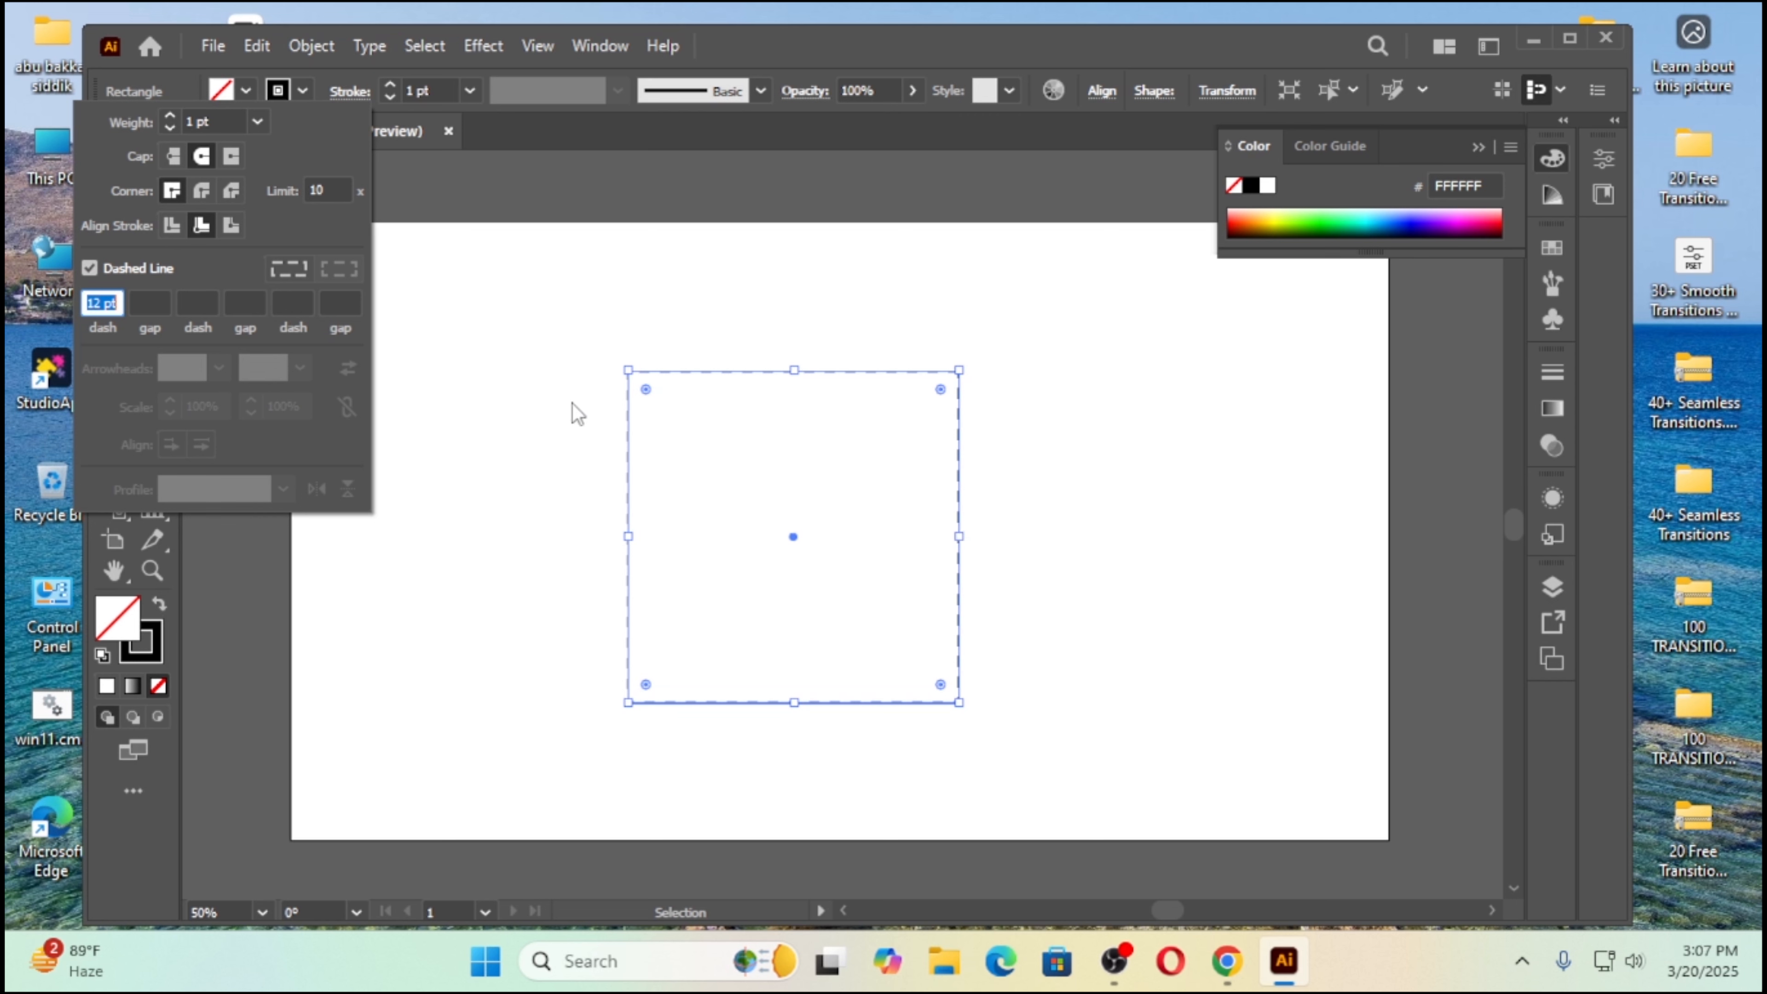
# Step: Set the square's dashed stroke to a 0 pt dash and an 11 pt gap
pyautogui.write('0')
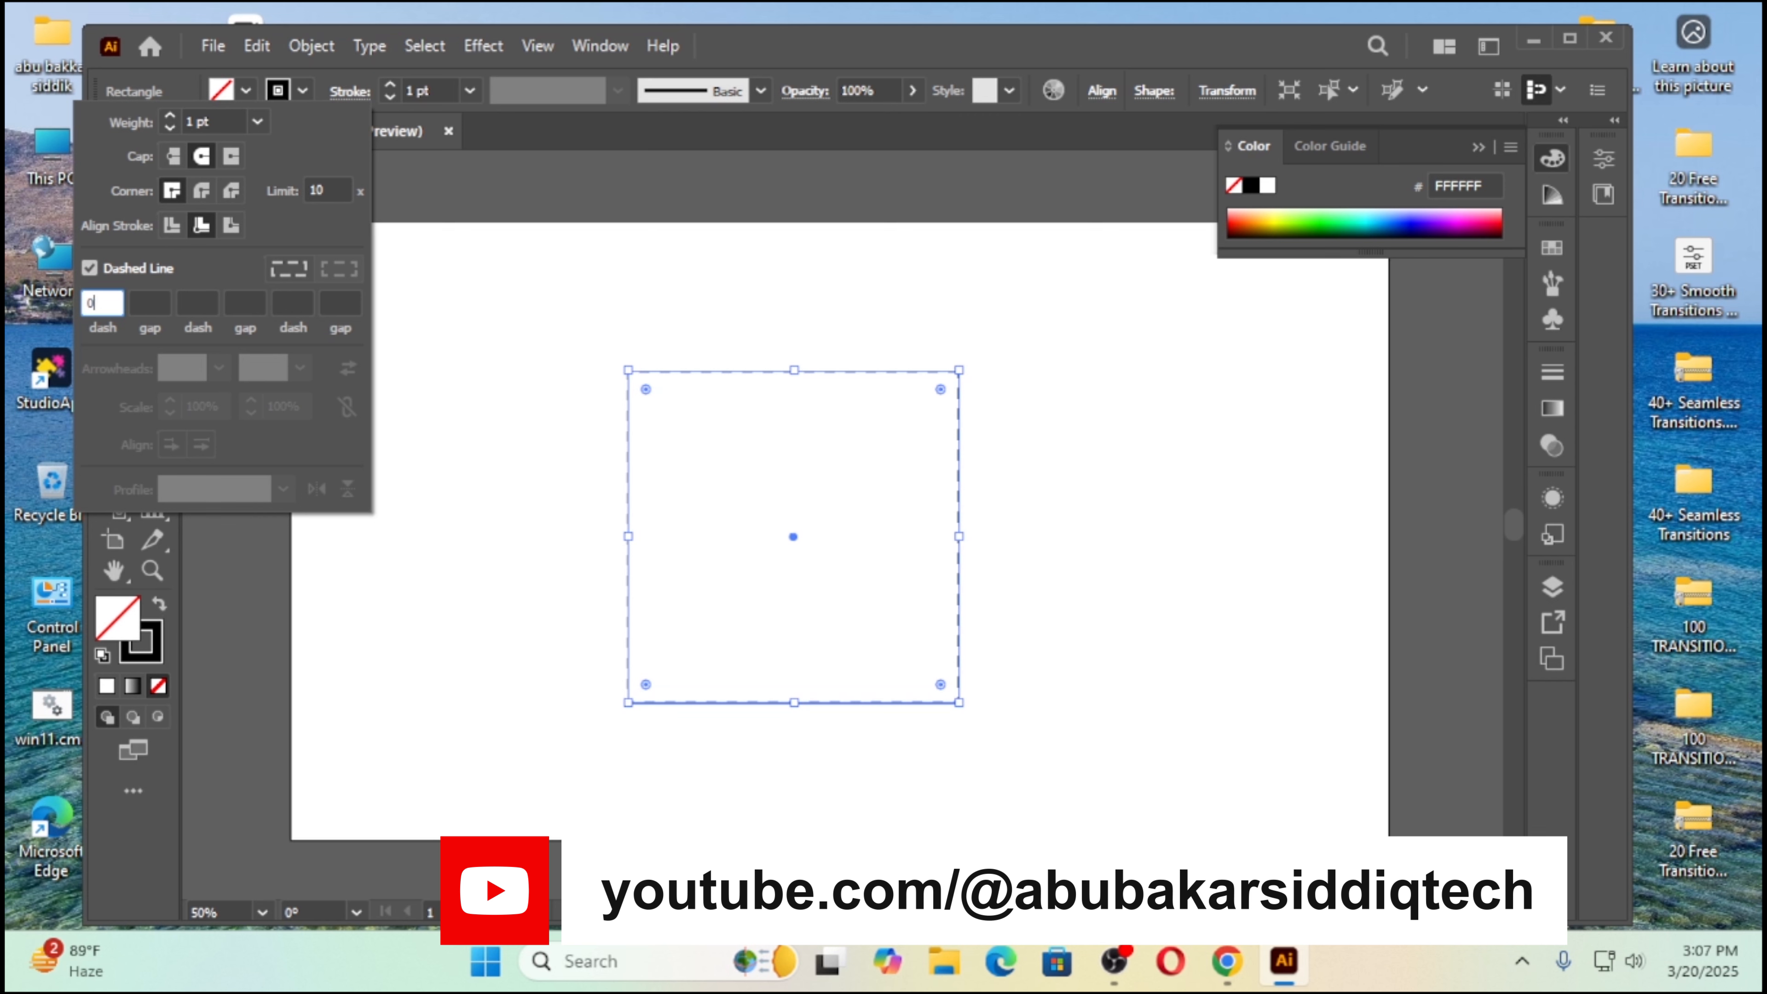
pyautogui.press('Tab')
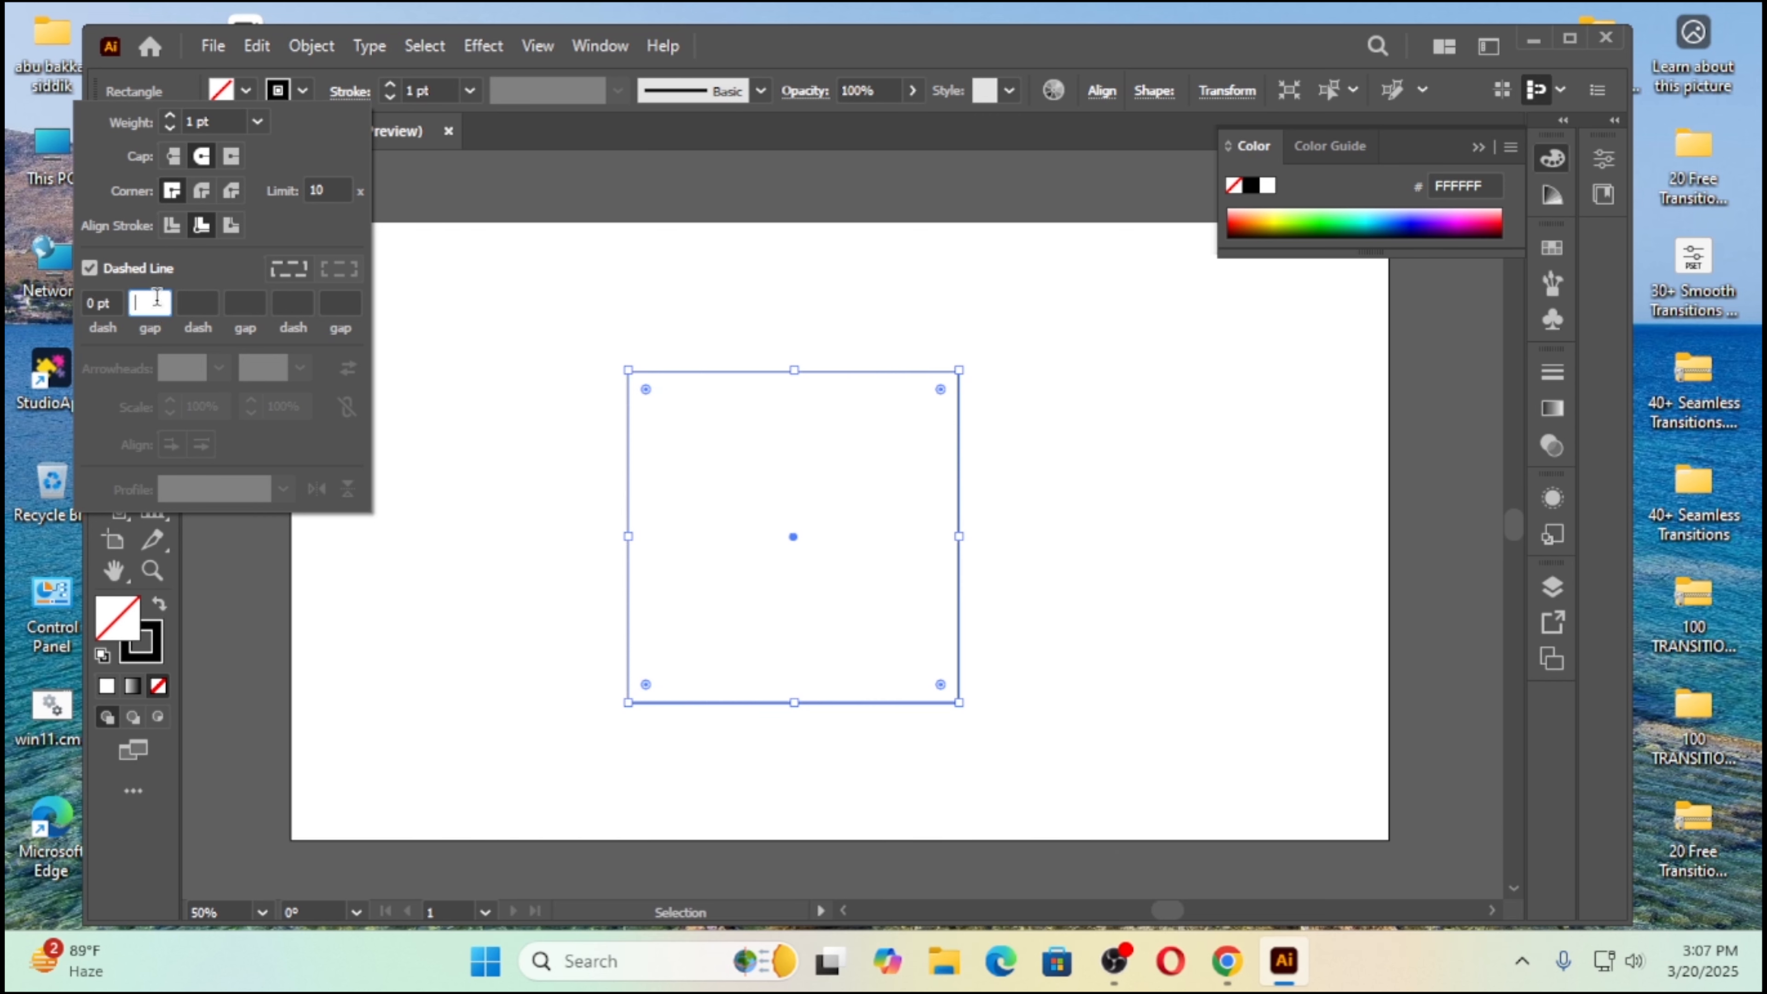
pyautogui.write('1')
pyautogui.press('Return')
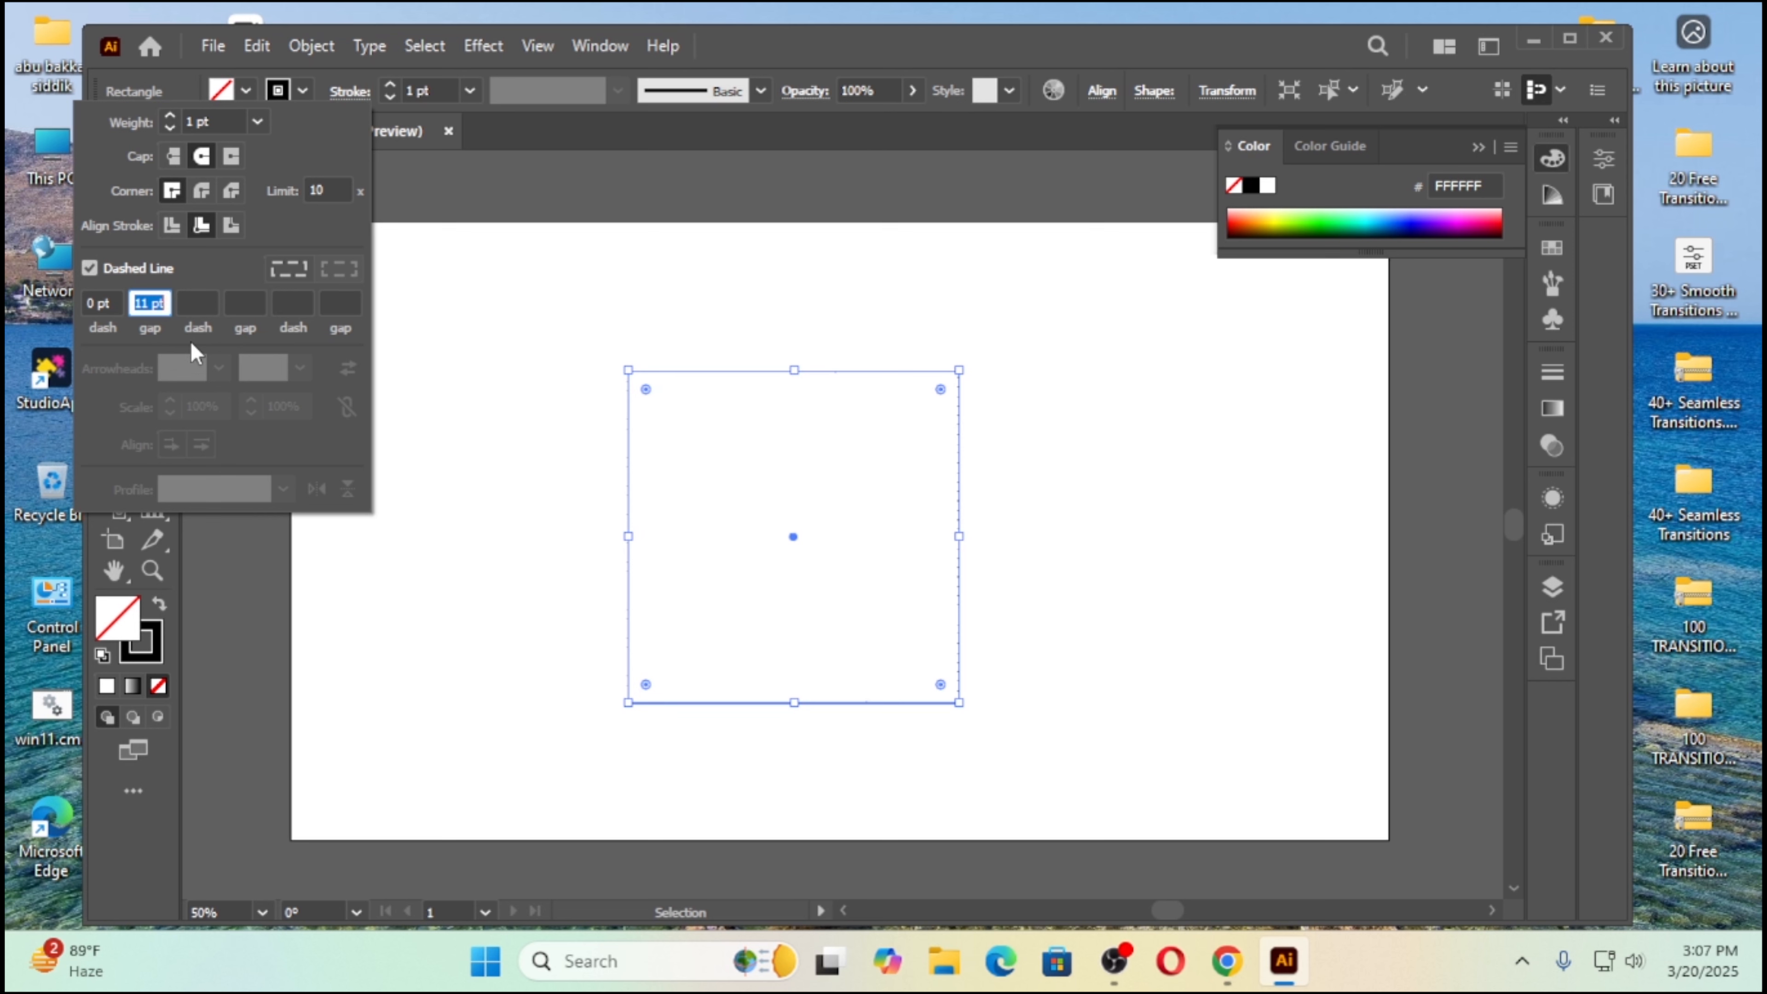
pyautogui.press('Escape')
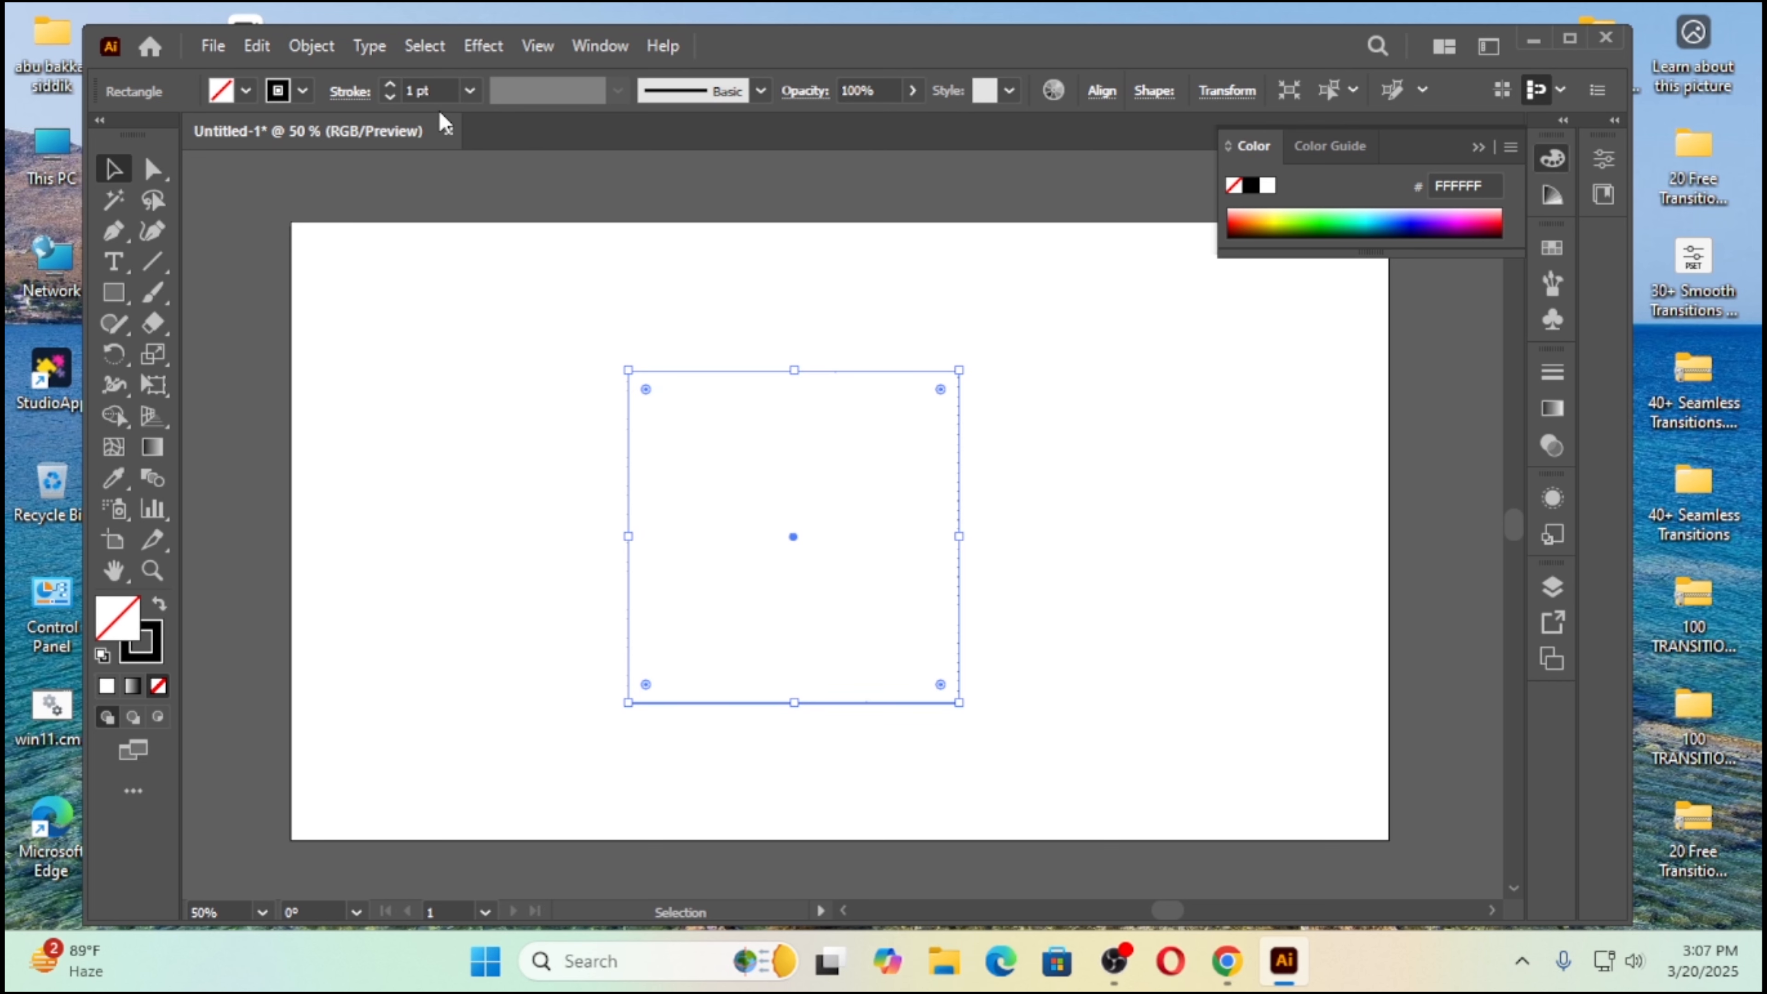
# Step: Increase the square's stroke weight to 8 pt and move the square slightly up and to the left on the artboard
pyautogui.click(391, 84)
pyautogui.click(391, 84)
pyautogui.click(391, 85)
pyautogui.click(391, 85)
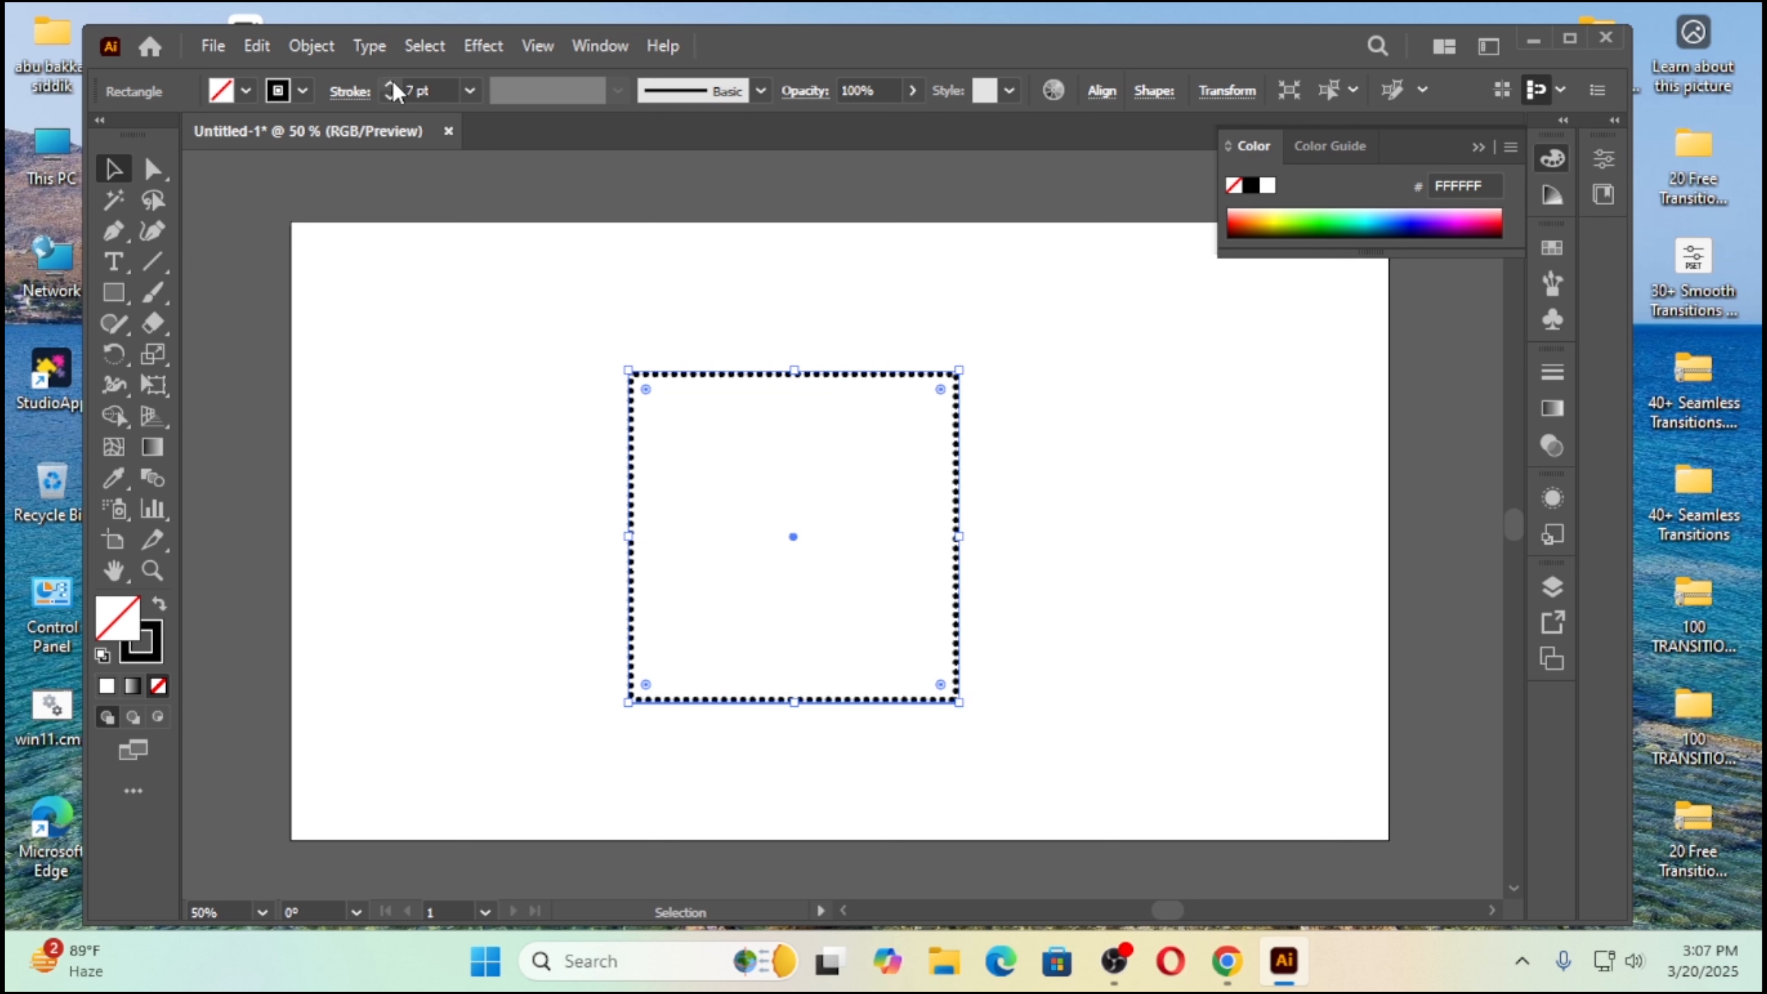
pyautogui.click(391, 85)
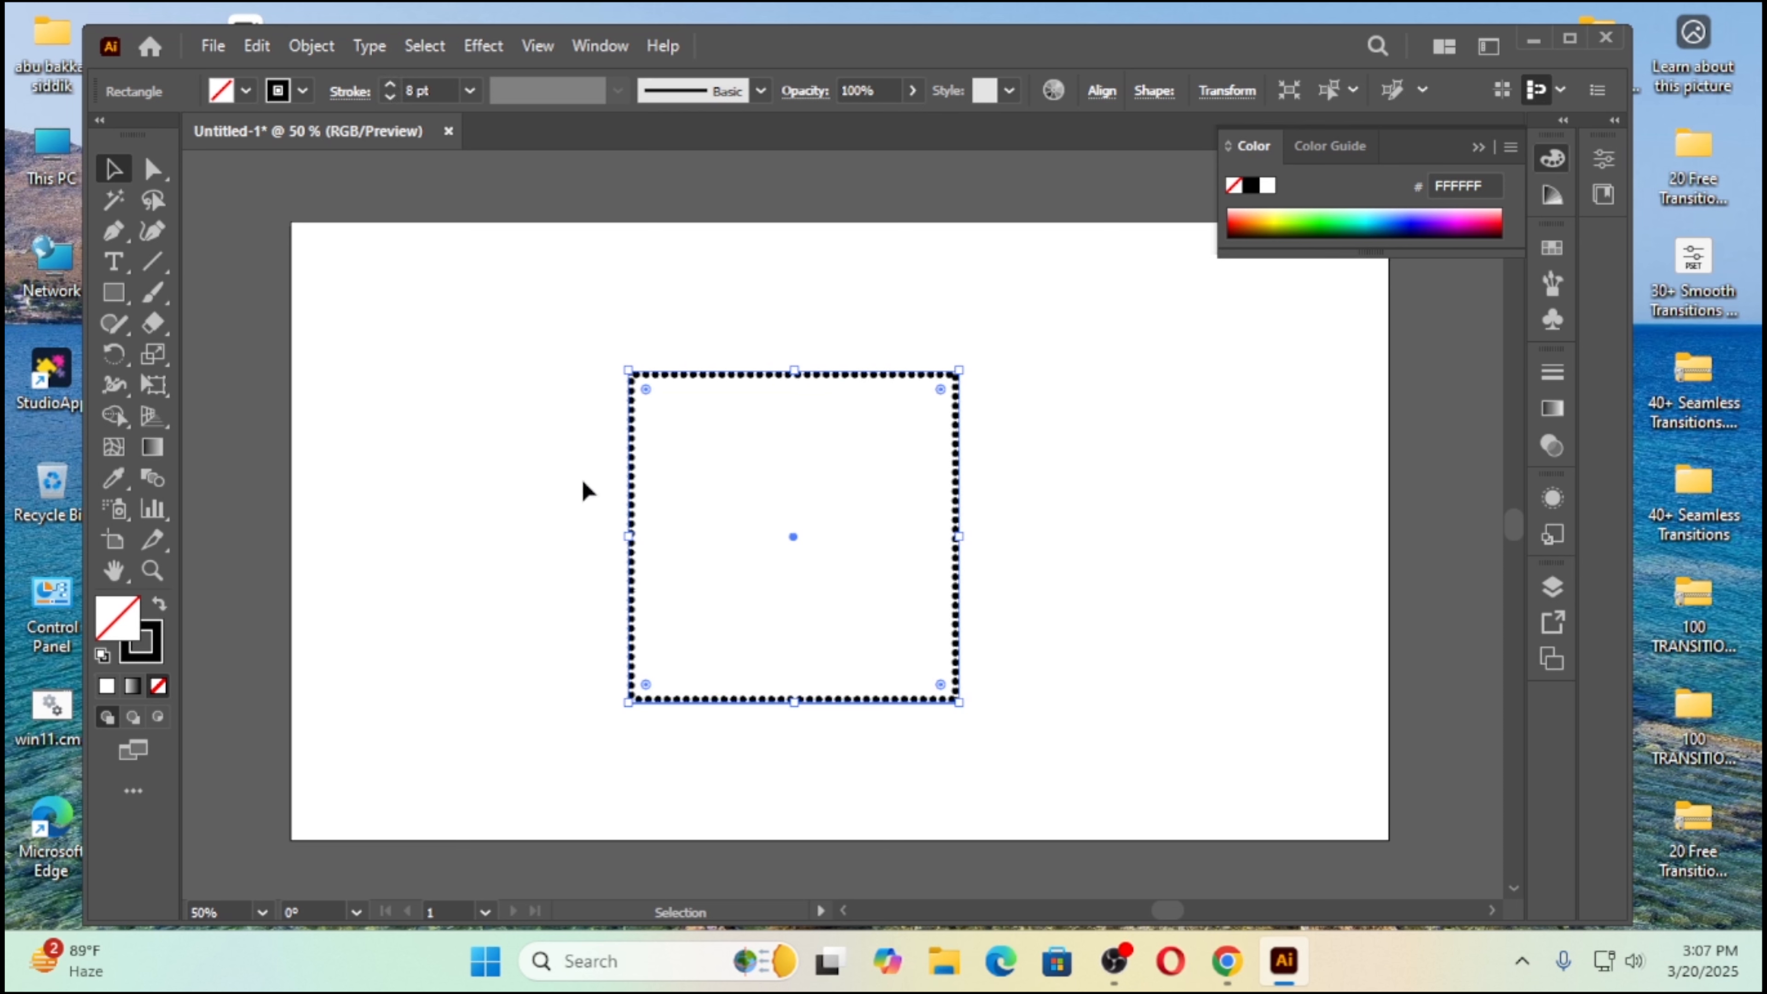
pyautogui.click(518, 456)
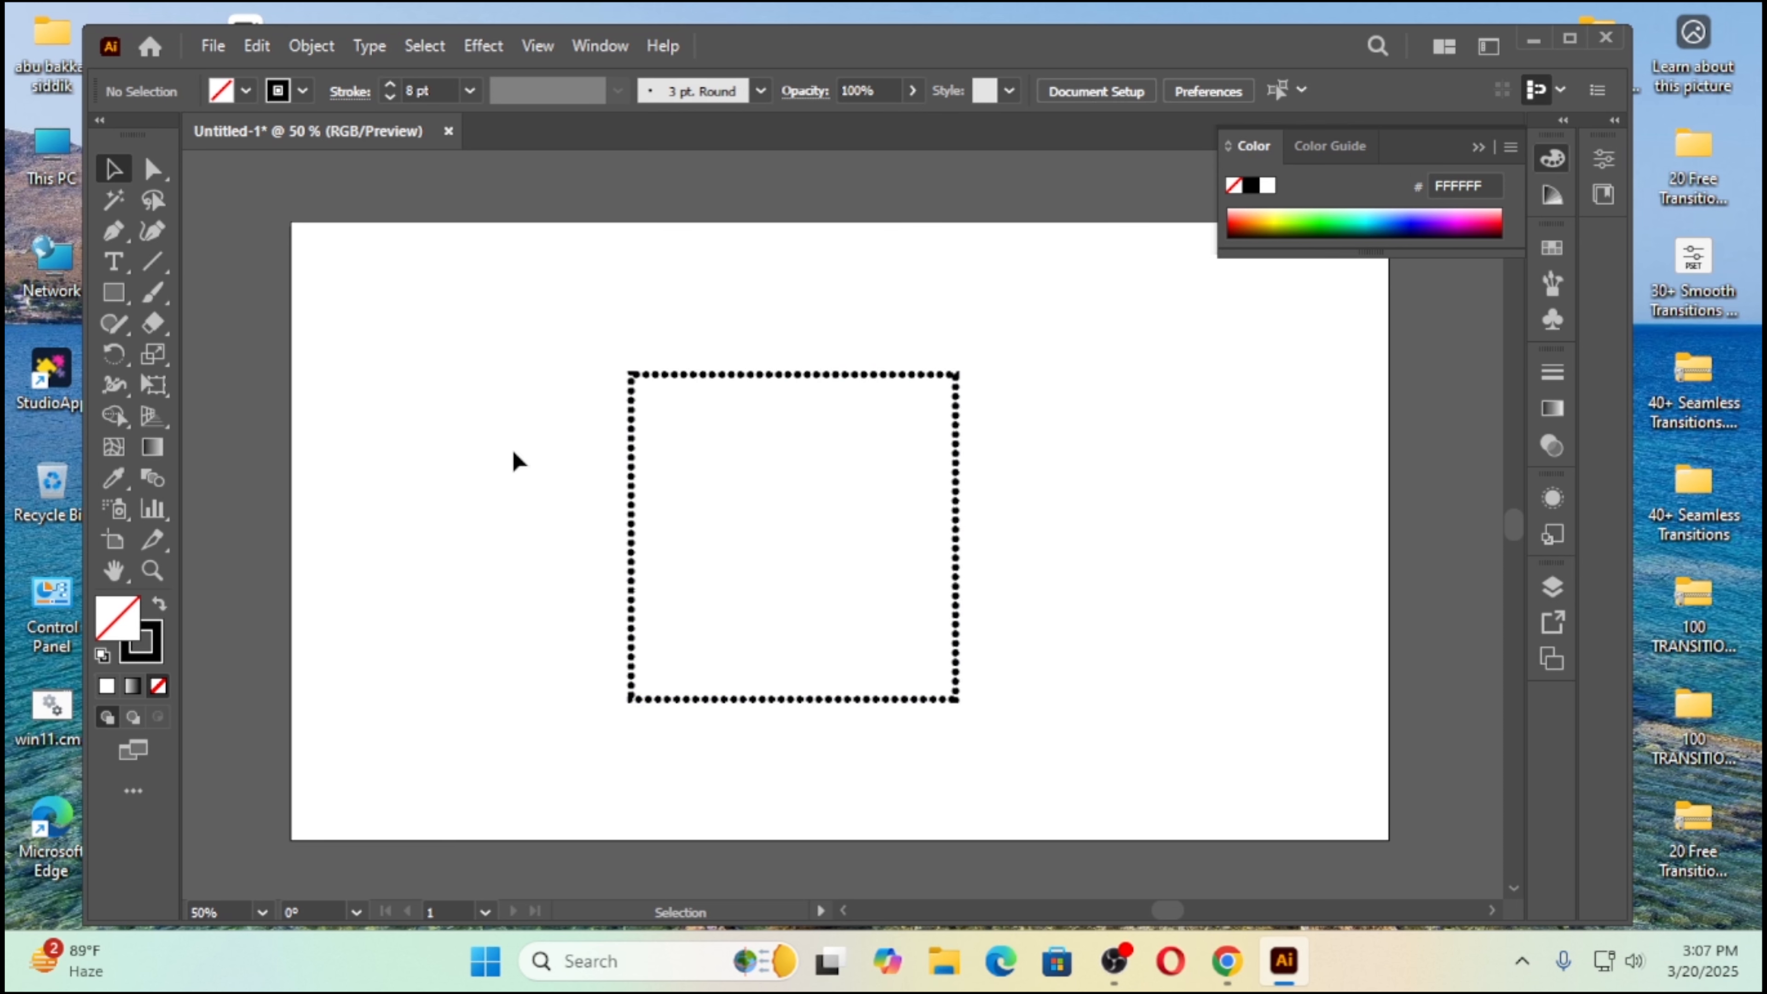
pyautogui.moveTo(530, 349); pyautogui.dragTo(1063, 791)
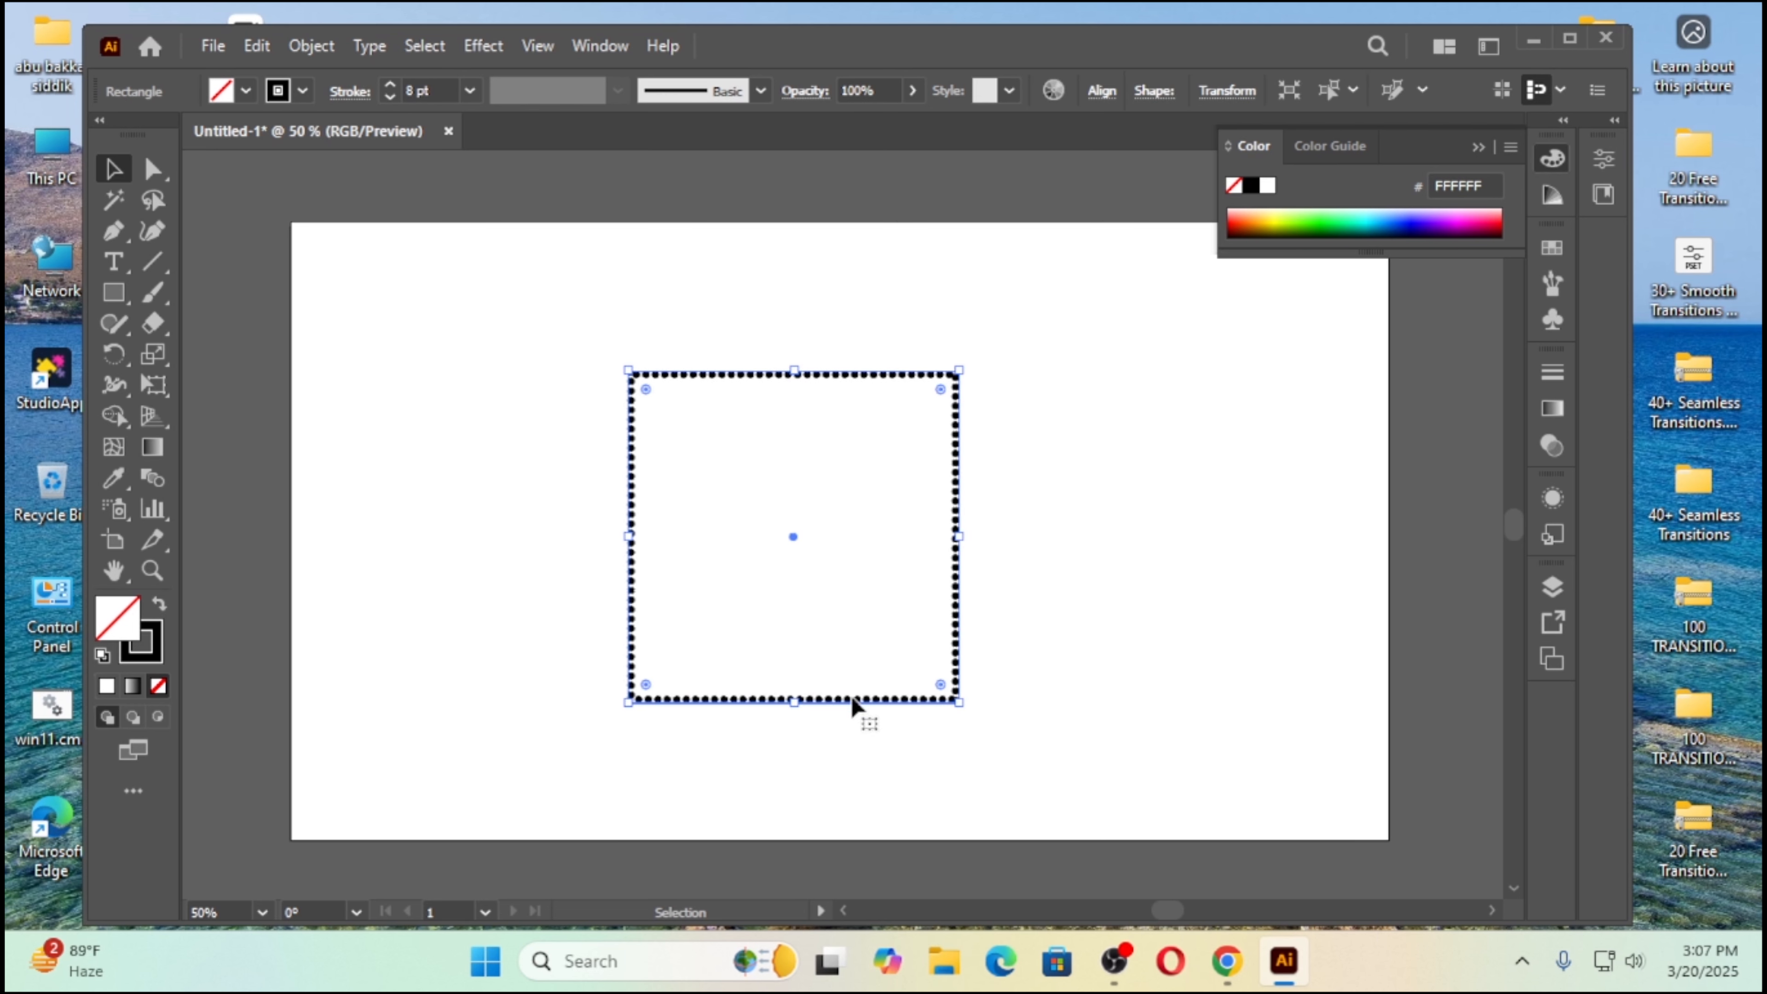
pyautogui.moveTo(850, 699)
pyautogui.mouseDown()
pyautogui.moveTo(844, 624)
pyautogui.moveTo(838, 669)
pyautogui.mouseUp()
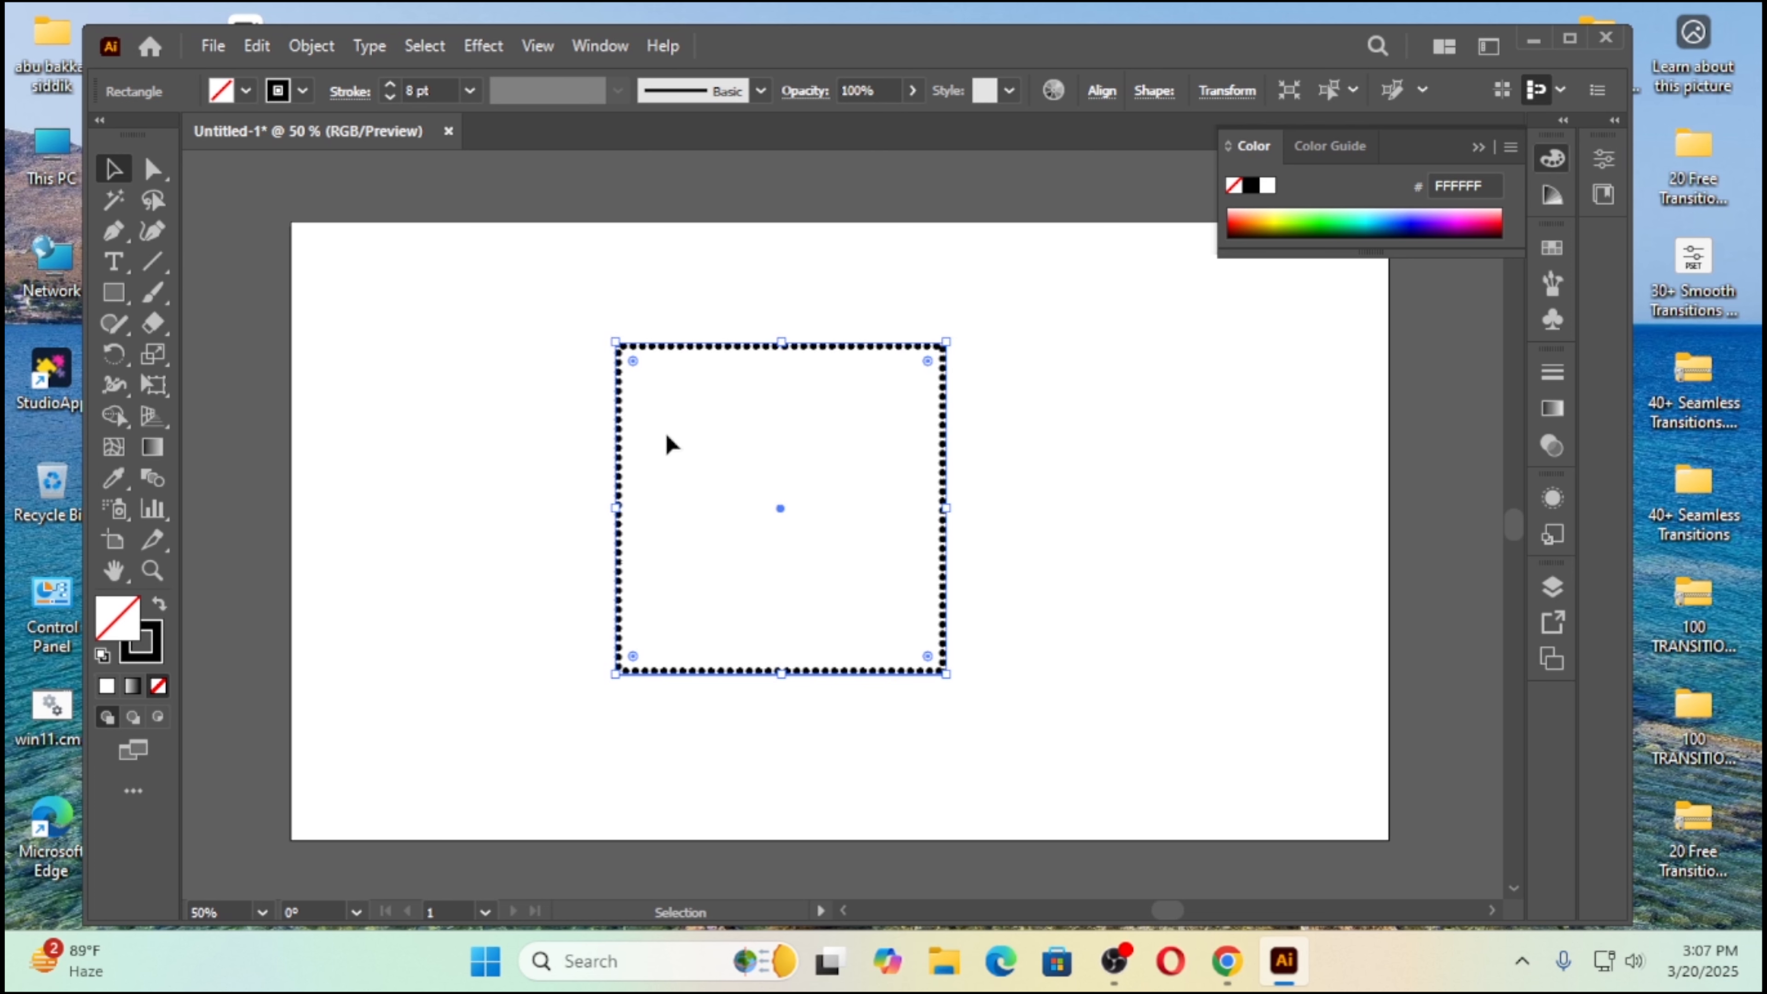
# Step: Cut the dotted square at all four corner anchors with the Scissors tool to separate its sides
pyautogui.click(150, 327)
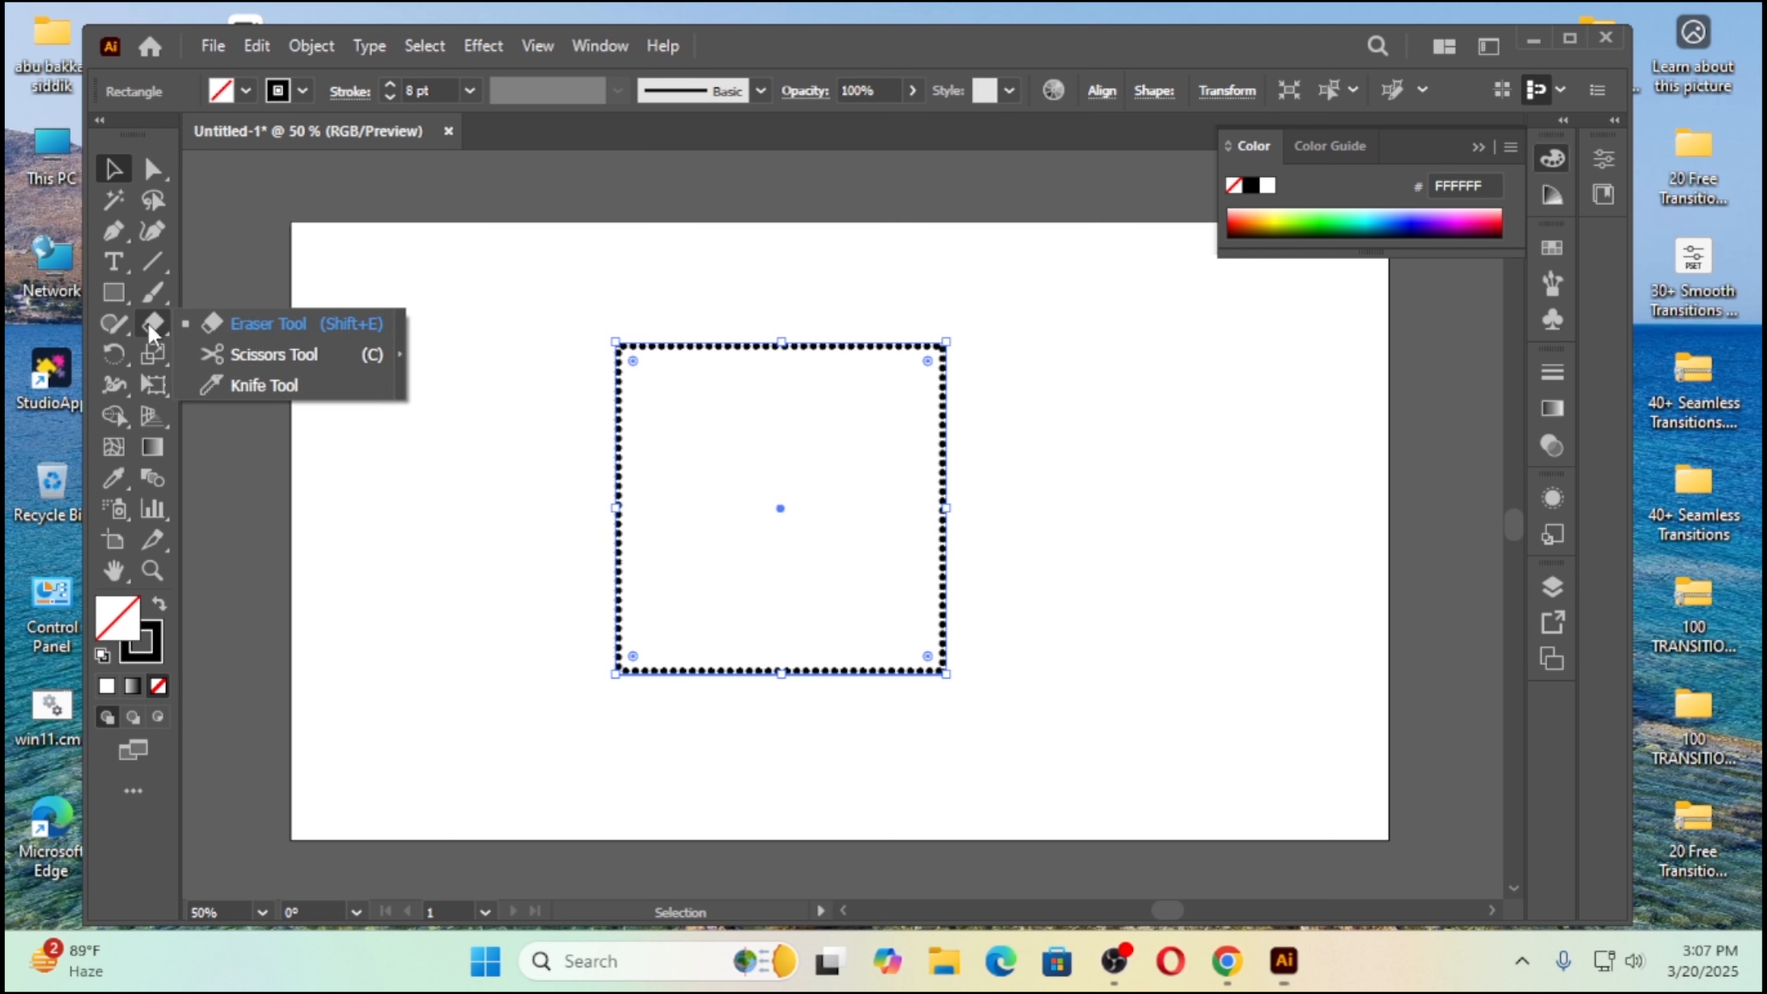
pyautogui.click(303, 355)
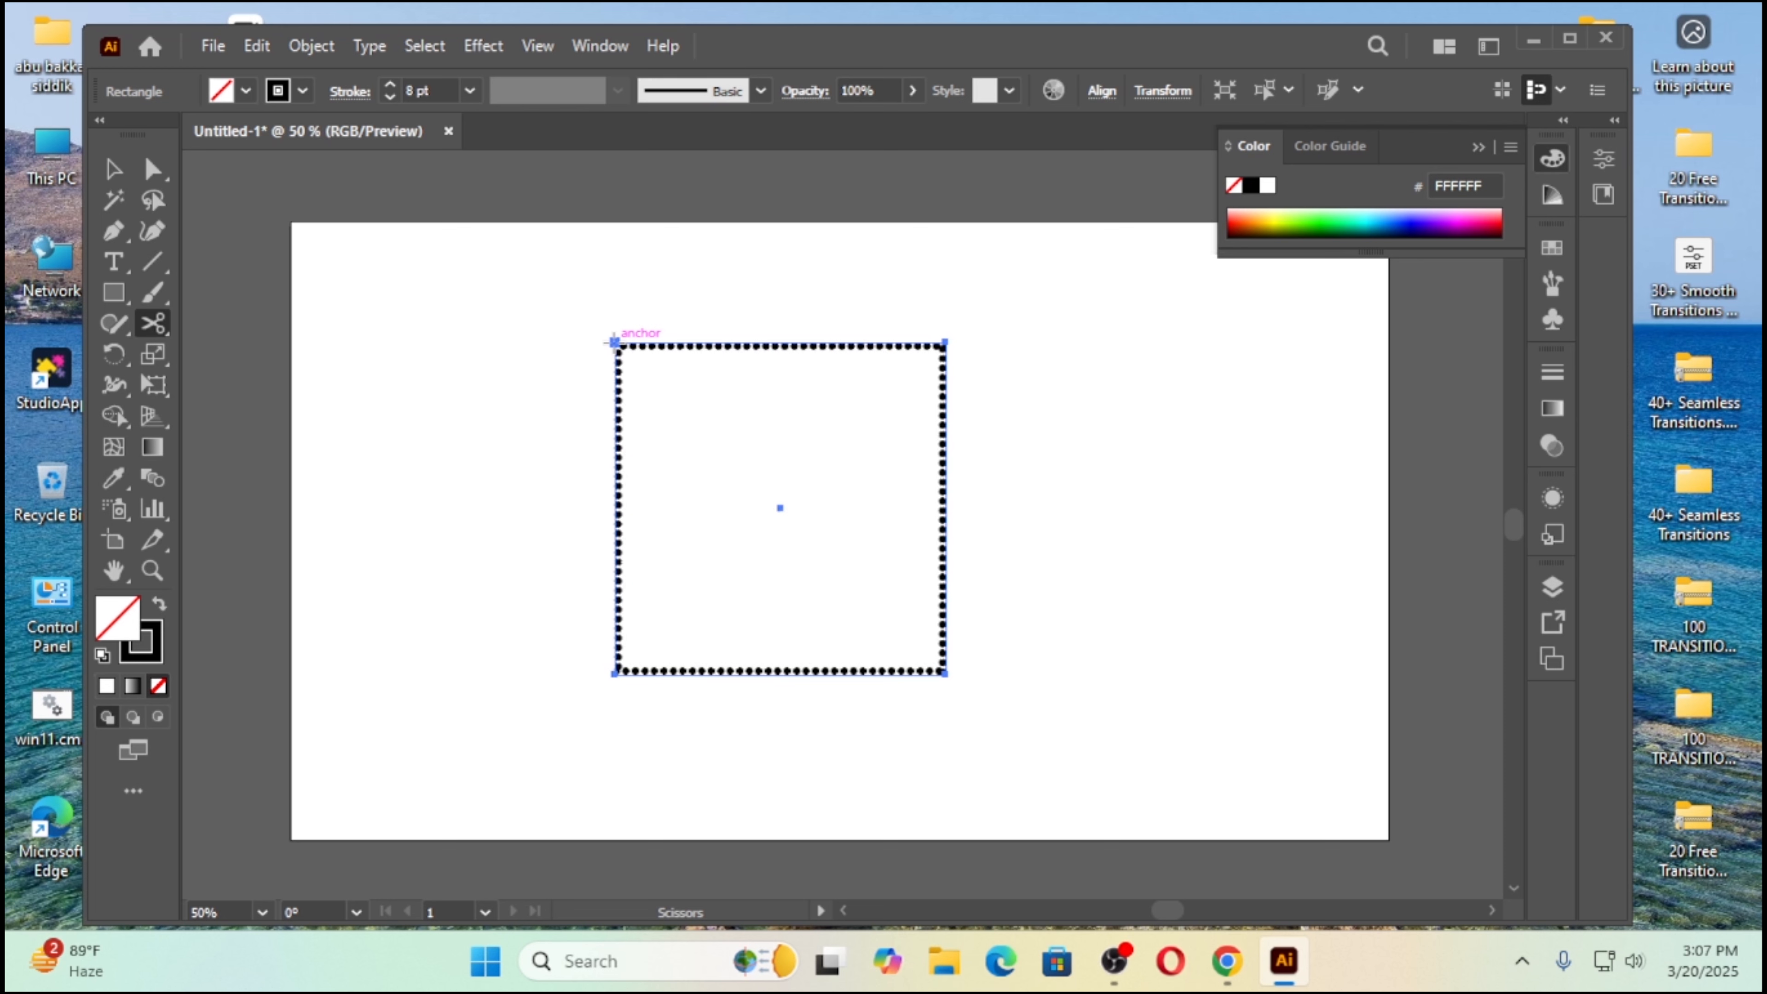
pyautogui.click(613, 342)
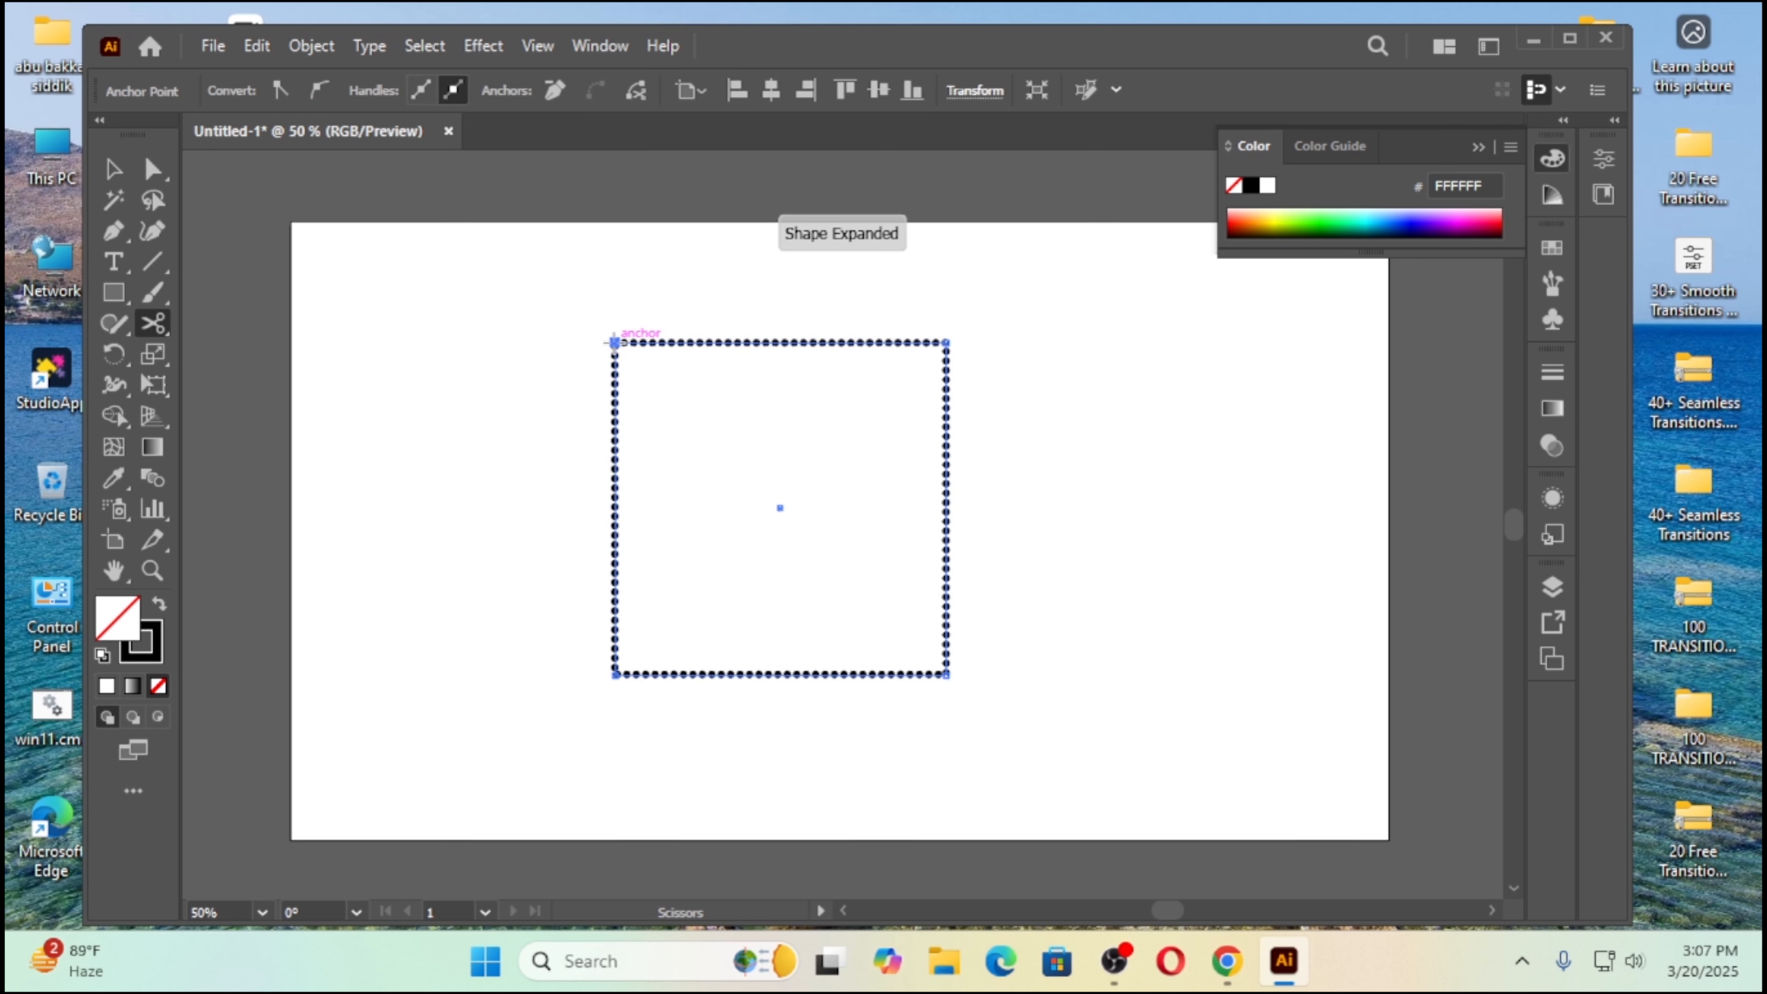
pyautogui.click(946, 342)
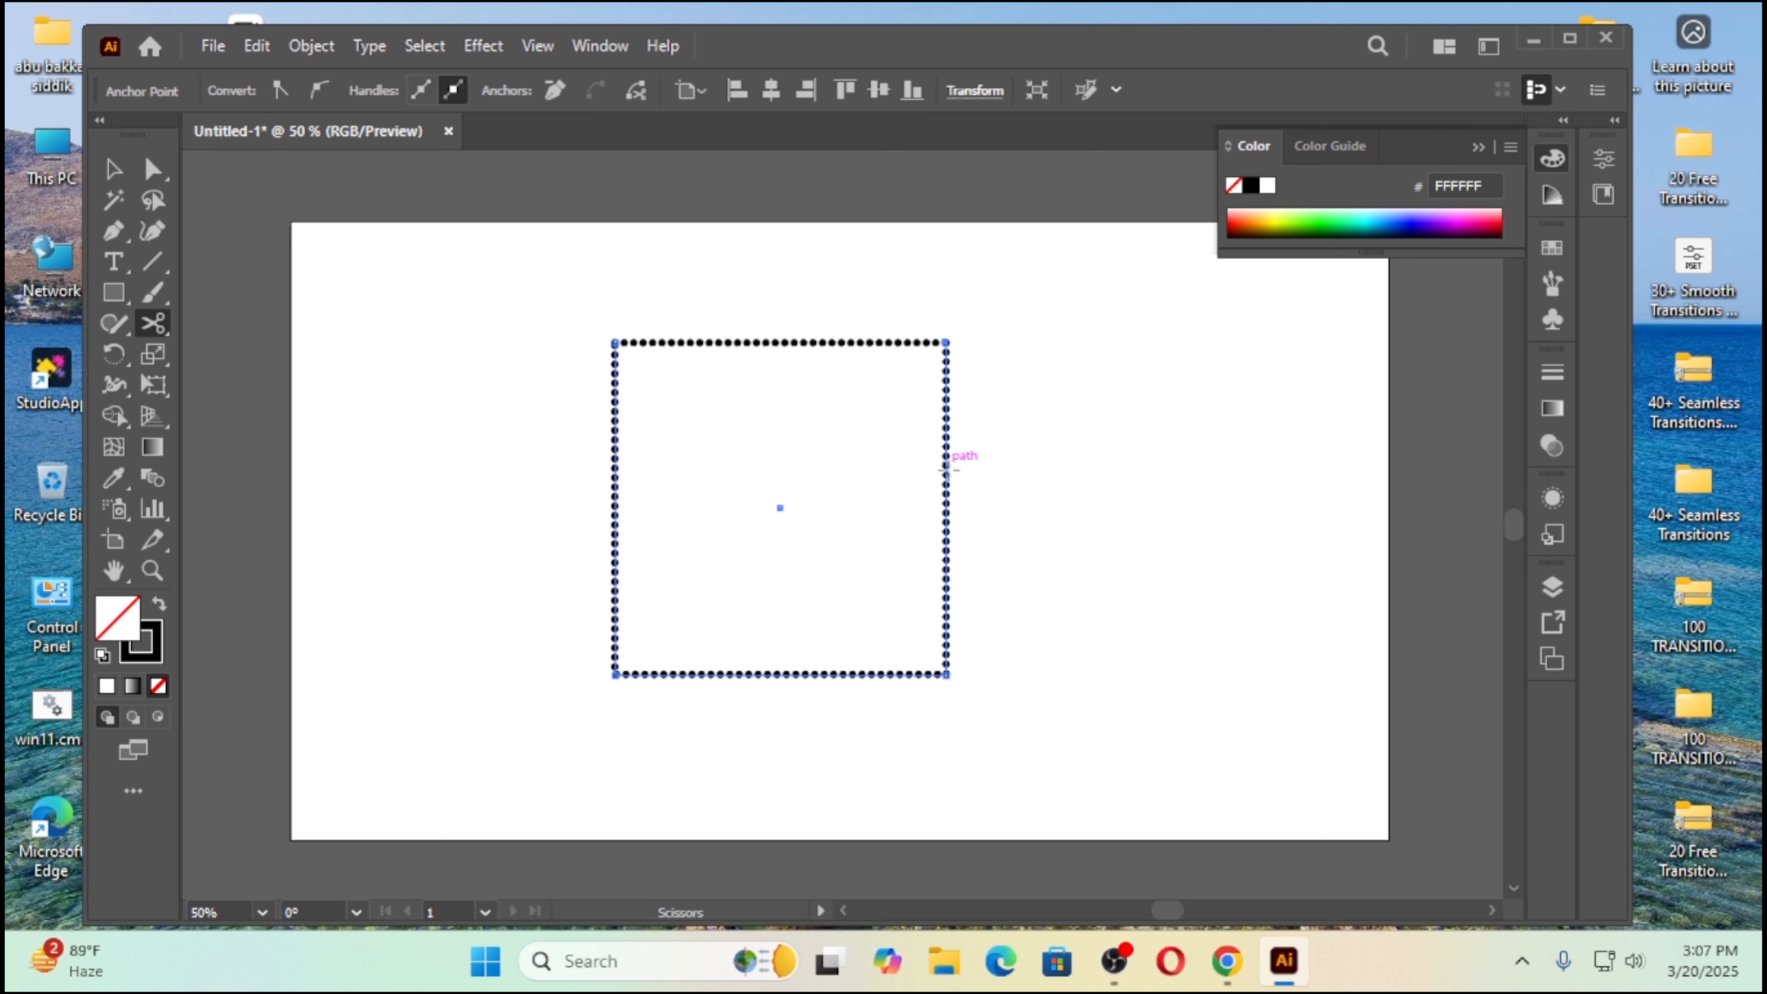
pyautogui.click(946, 674)
pyautogui.click(614, 674)
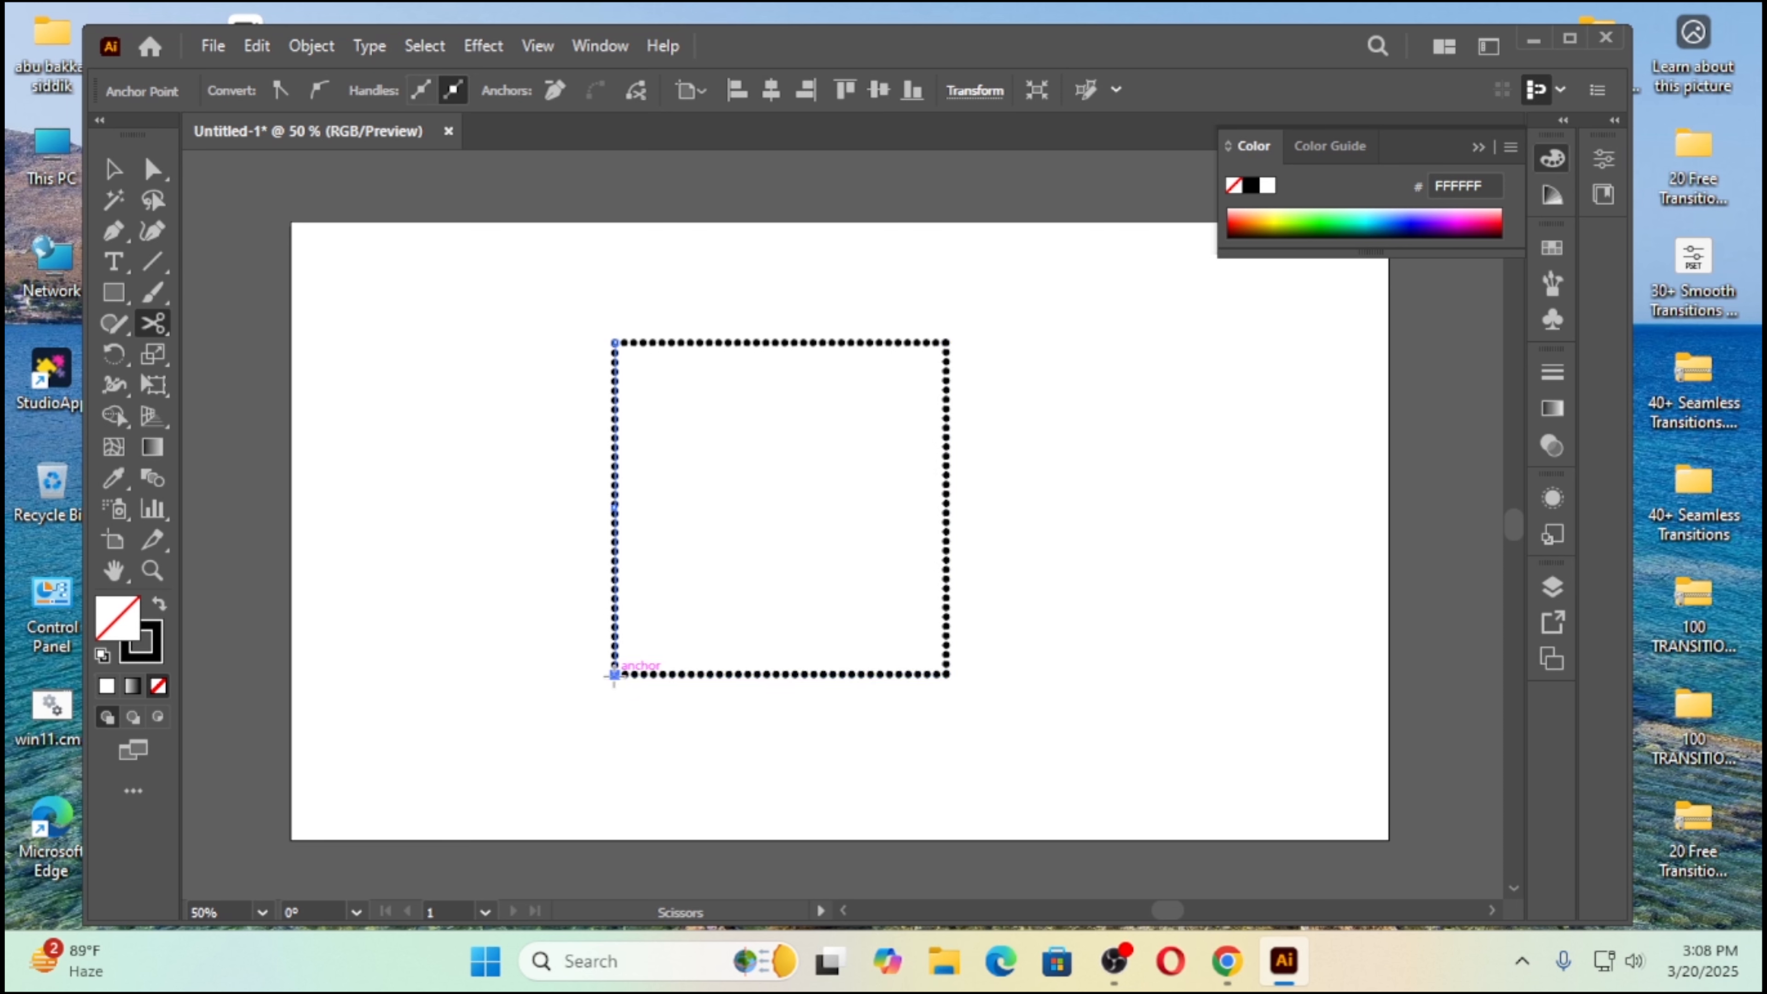
pyautogui.press('v')
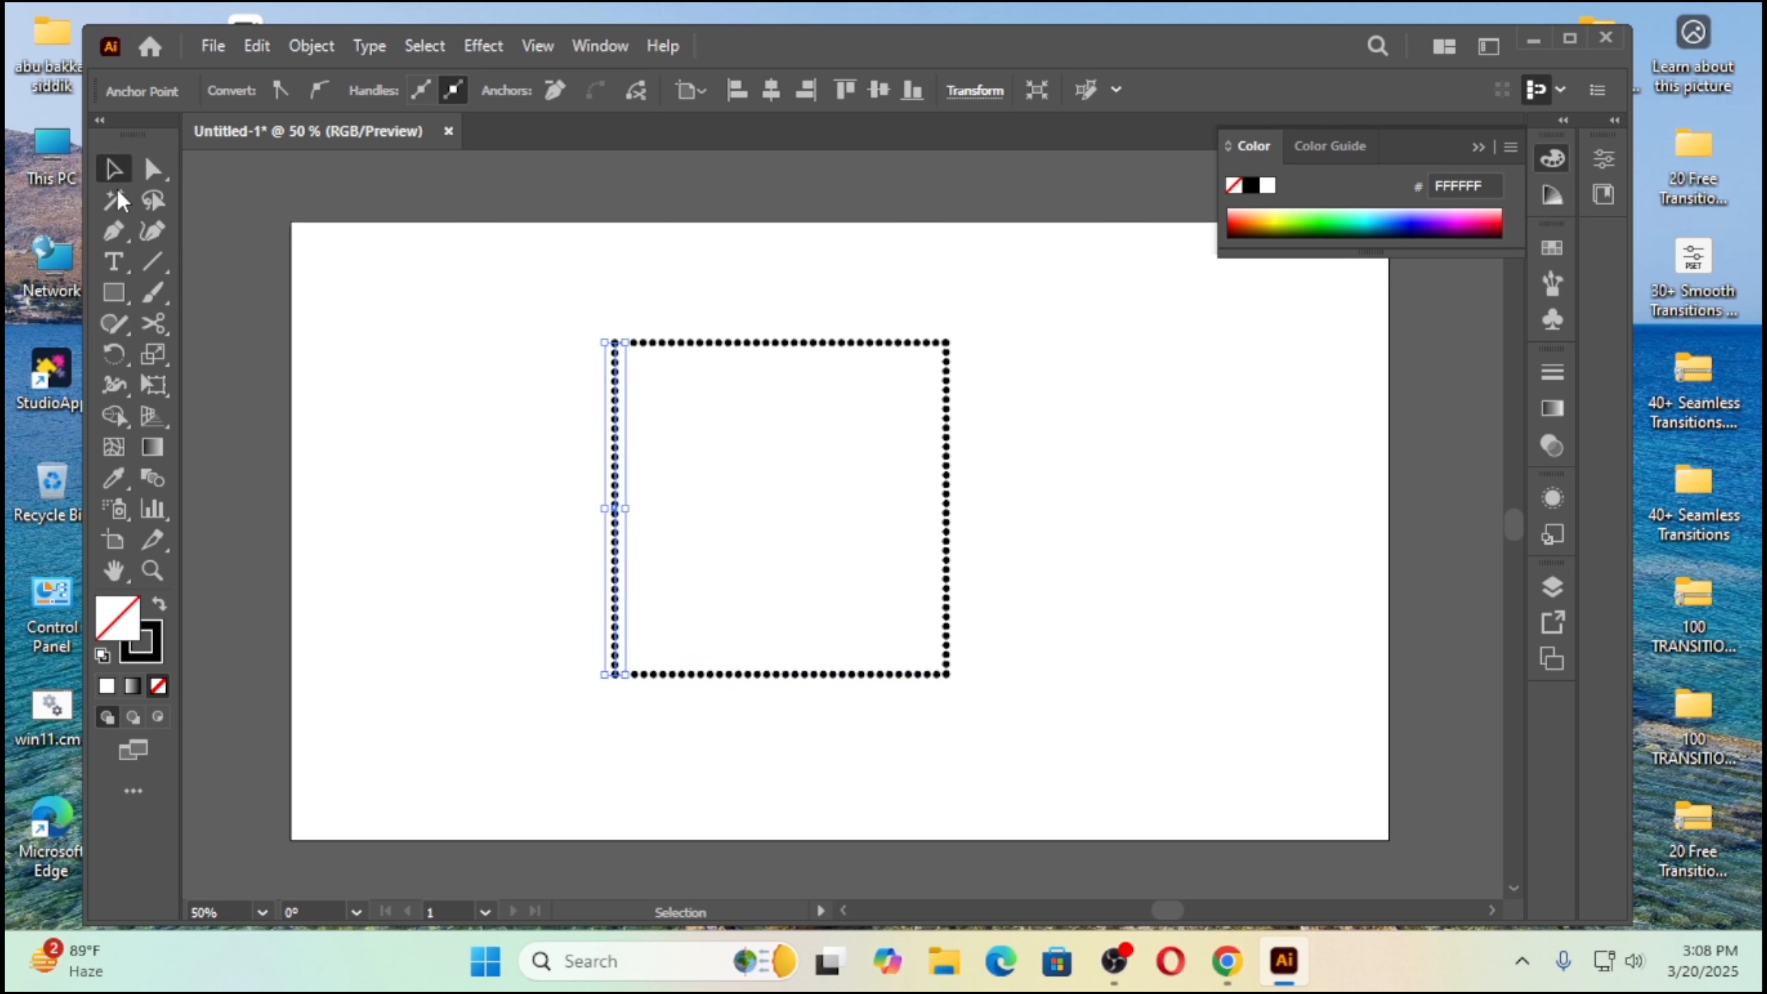
# Step: Select individual sides of the square in turn to check that each one is a separate path
pyautogui.click(470, 427)
pyautogui.moveTo(474, 463); pyautogui.dragTo(666, 527)
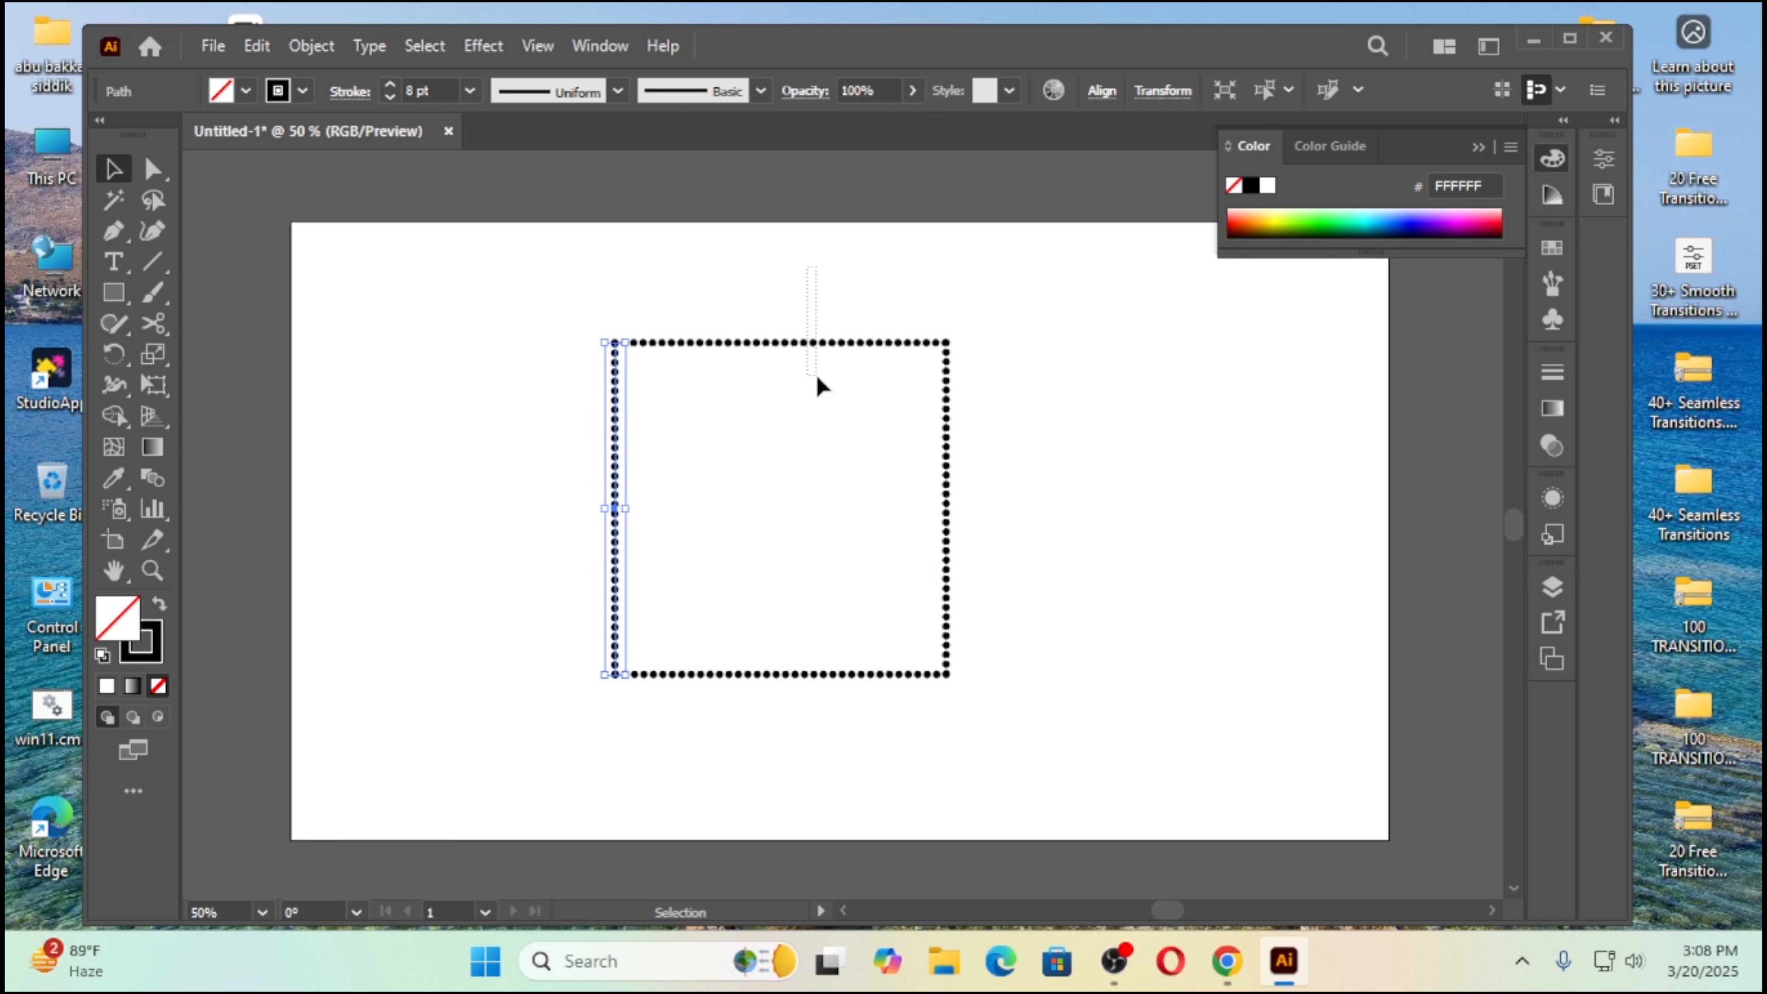
pyautogui.click(918, 342)
pyautogui.moveTo(1089, 437); pyautogui.dragTo(914, 510)
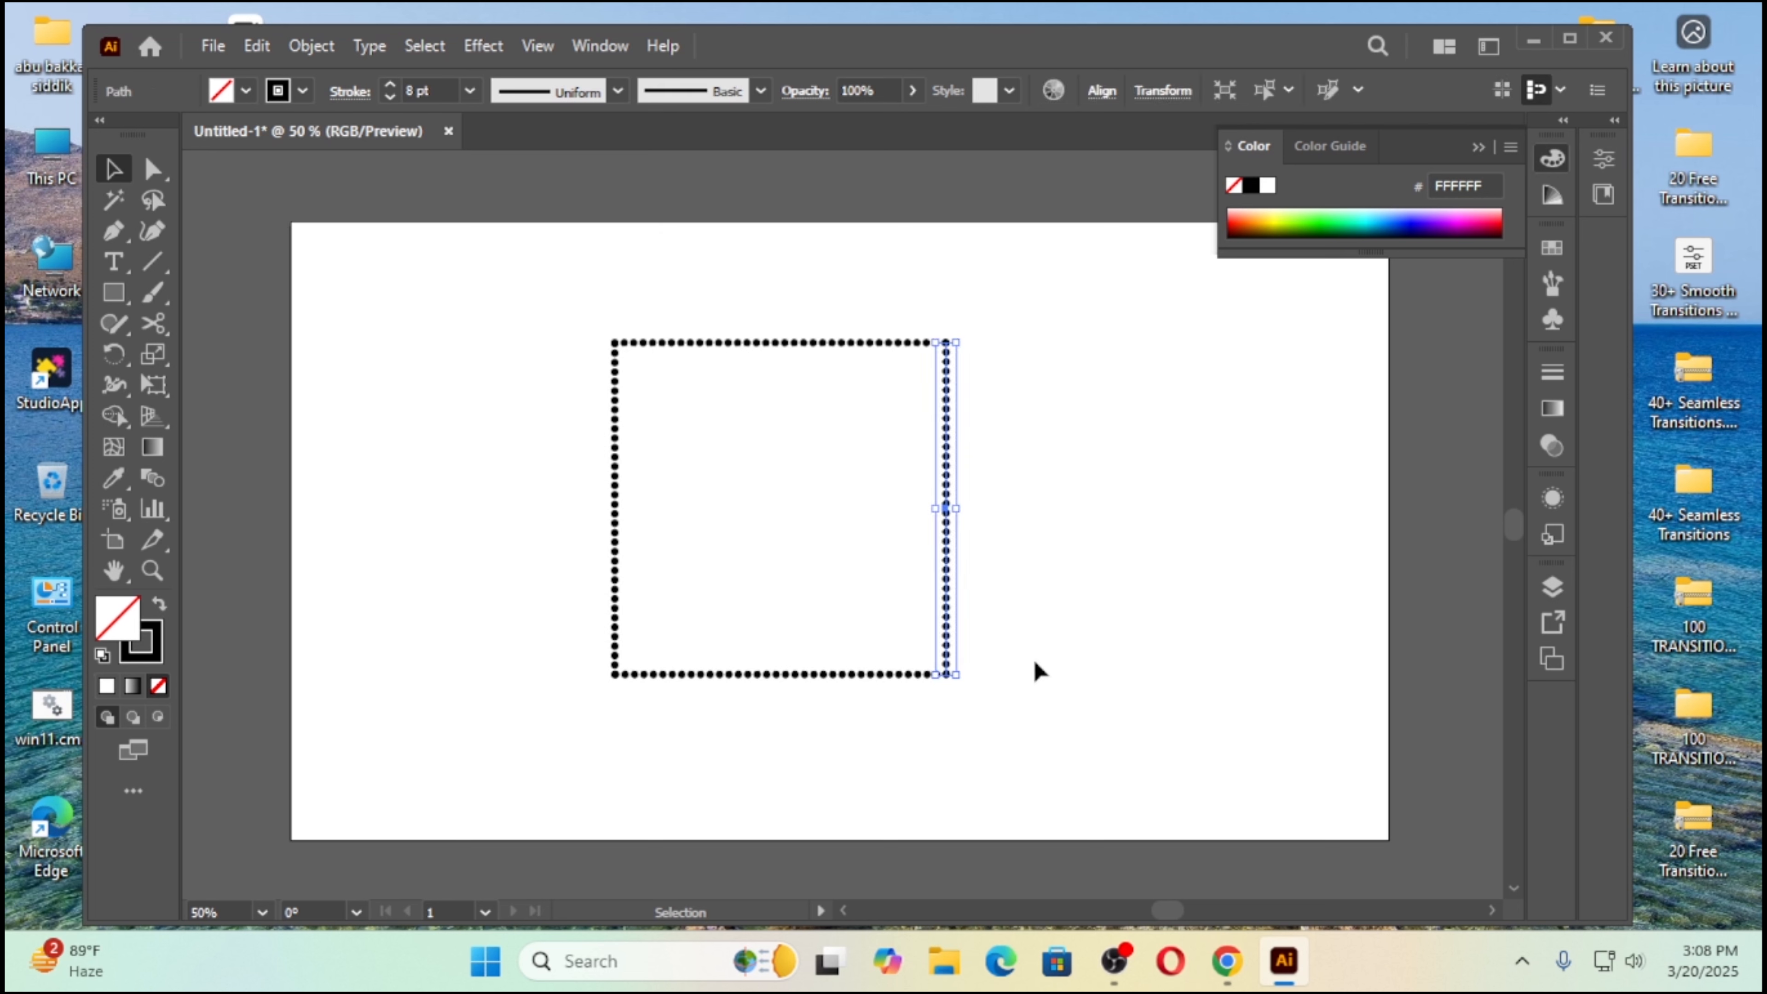
pyautogui.moveTo(769, 742); pyautogui.dragTo(801, 639)
pyautogui.click(490, 407)
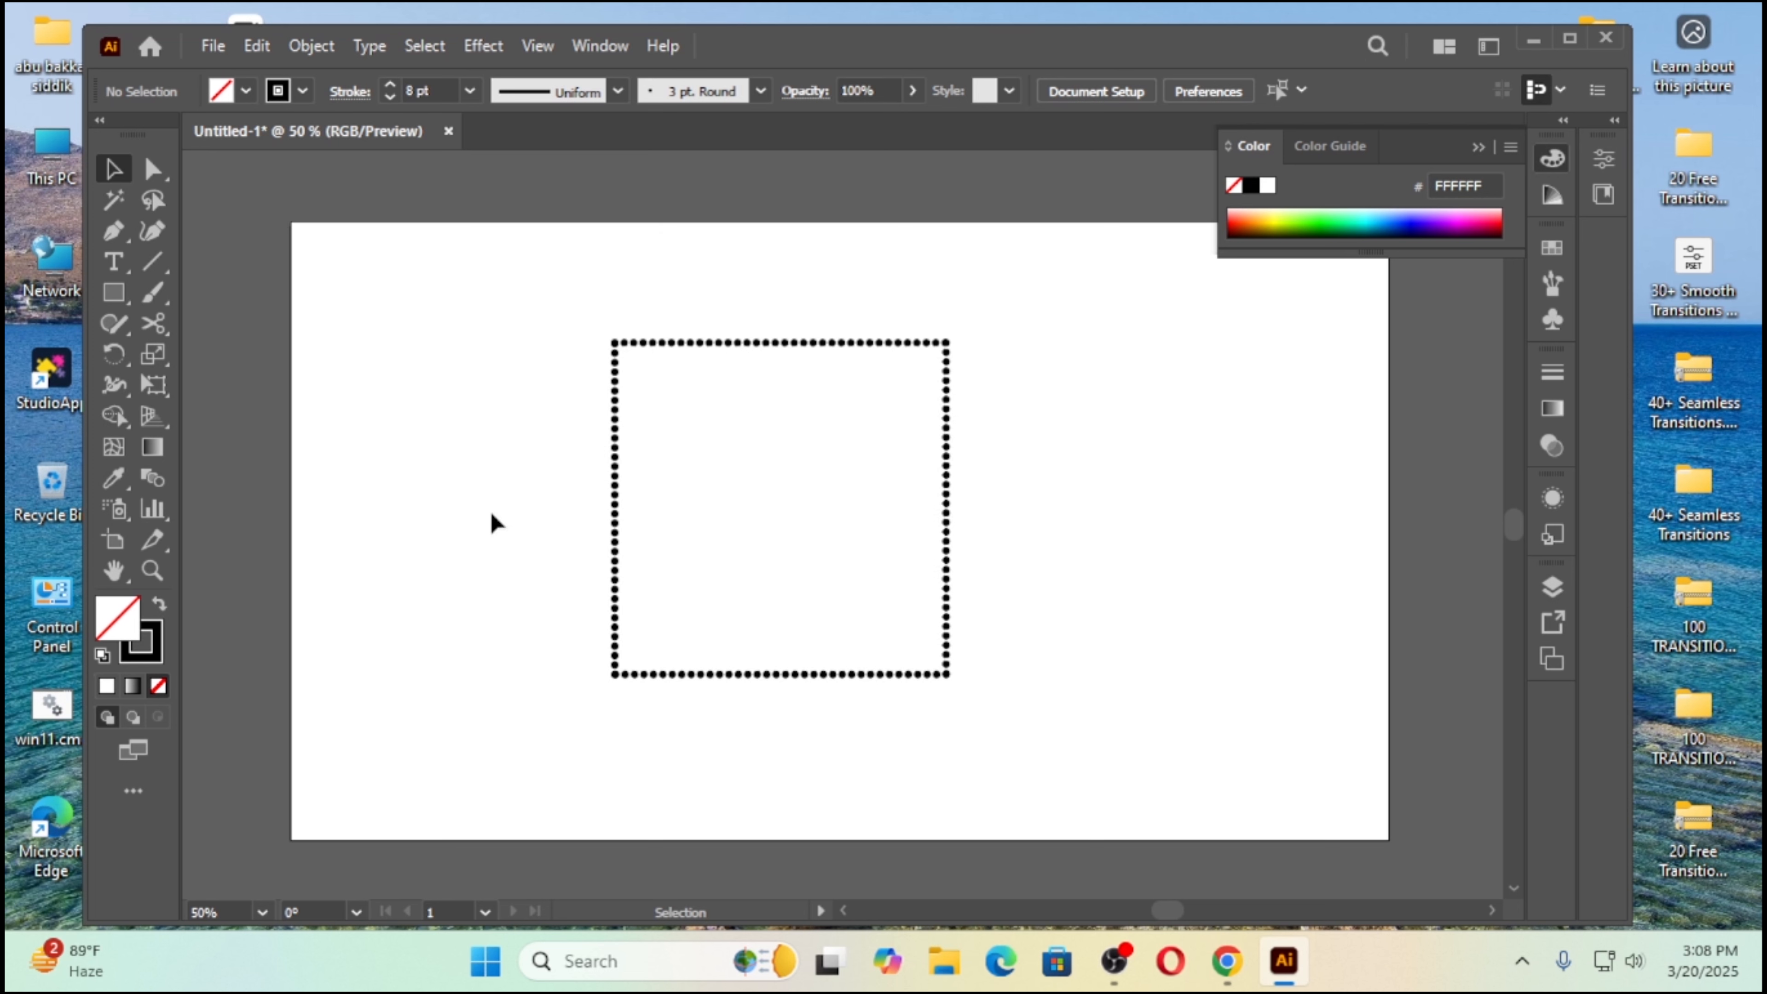
# Step: Change the stroke color of the square's left side to yellow and deselect it
pyautogui.moveTo(515, 446); pyautogui.dragTo(661, 515)
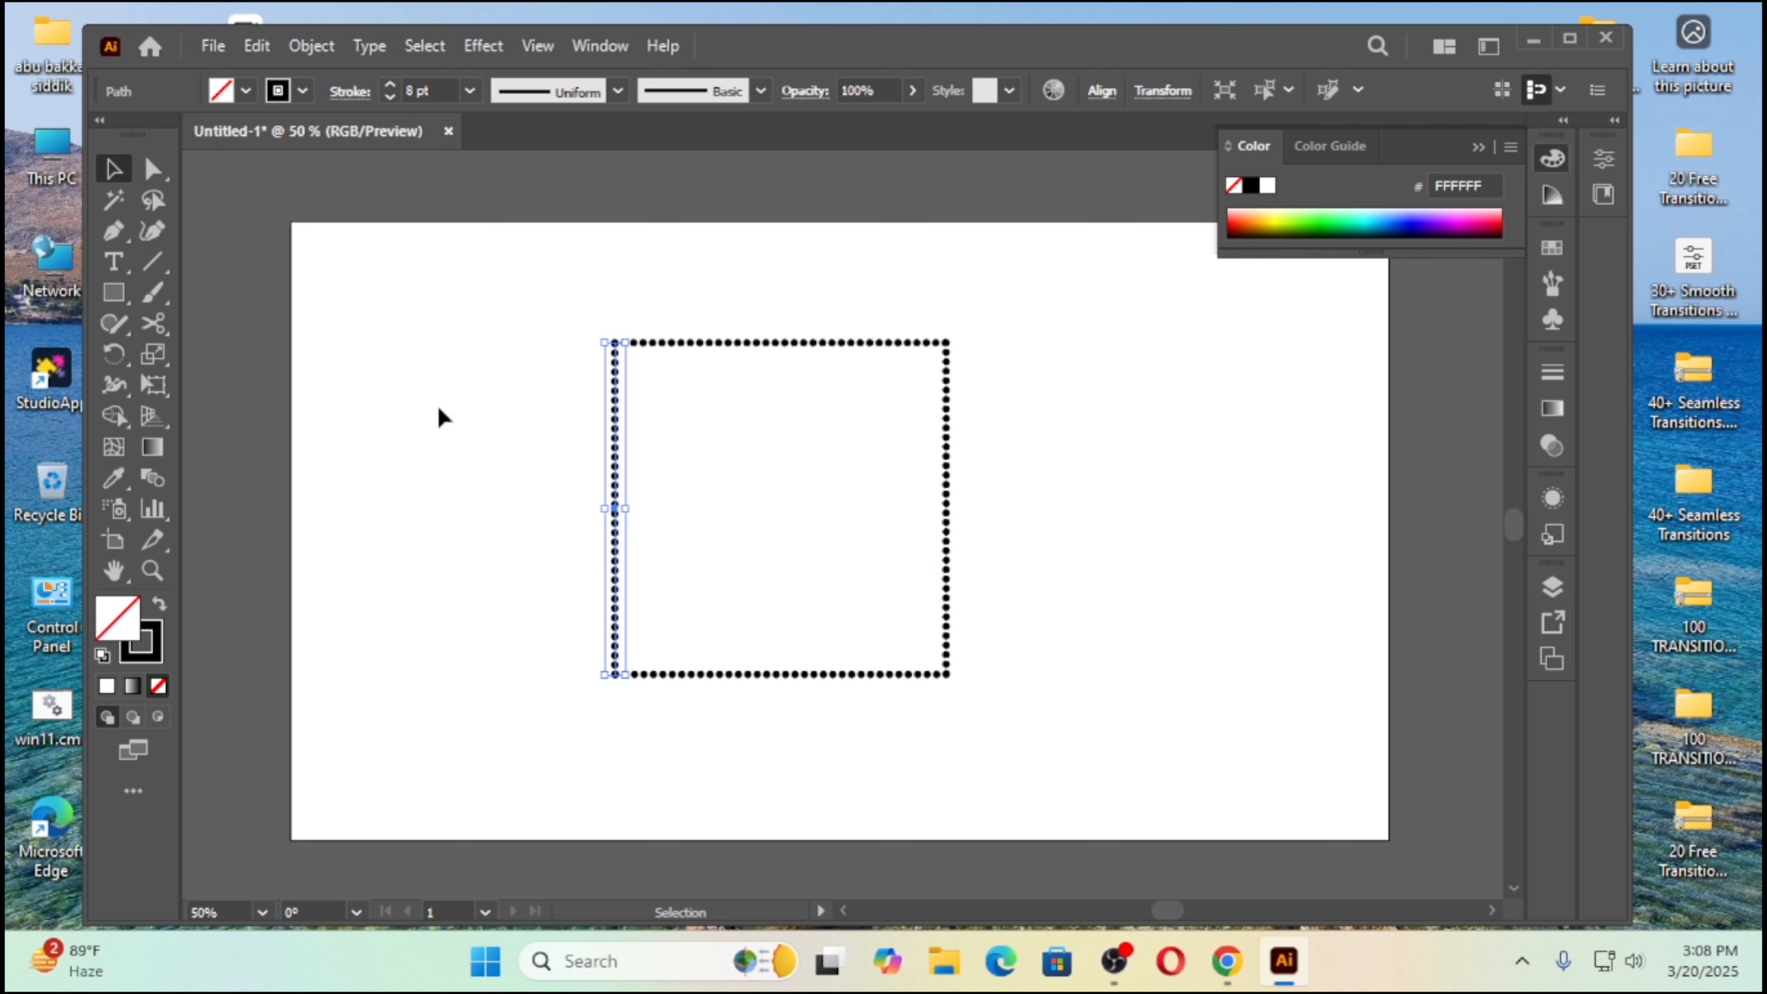
pyautogui.click(303, 91)
pyautogui.click(128, 135)
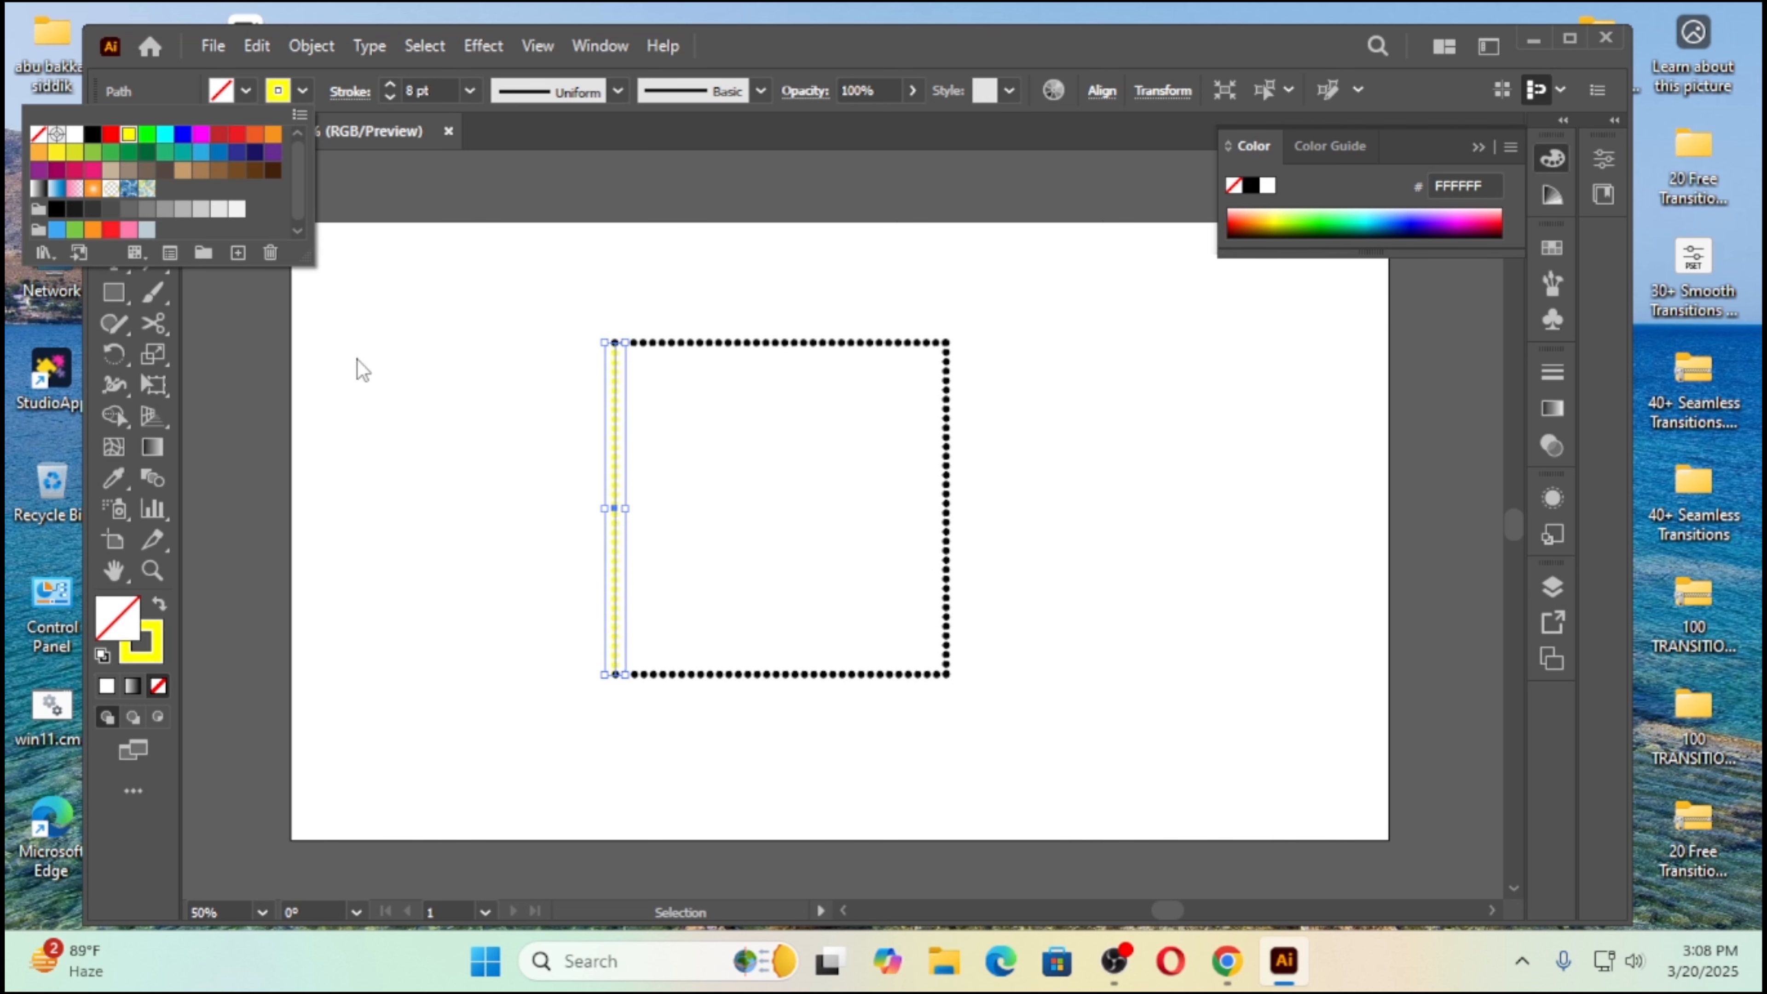
pyautogui.click(414, 402)
pyautogui.click(564, 555)
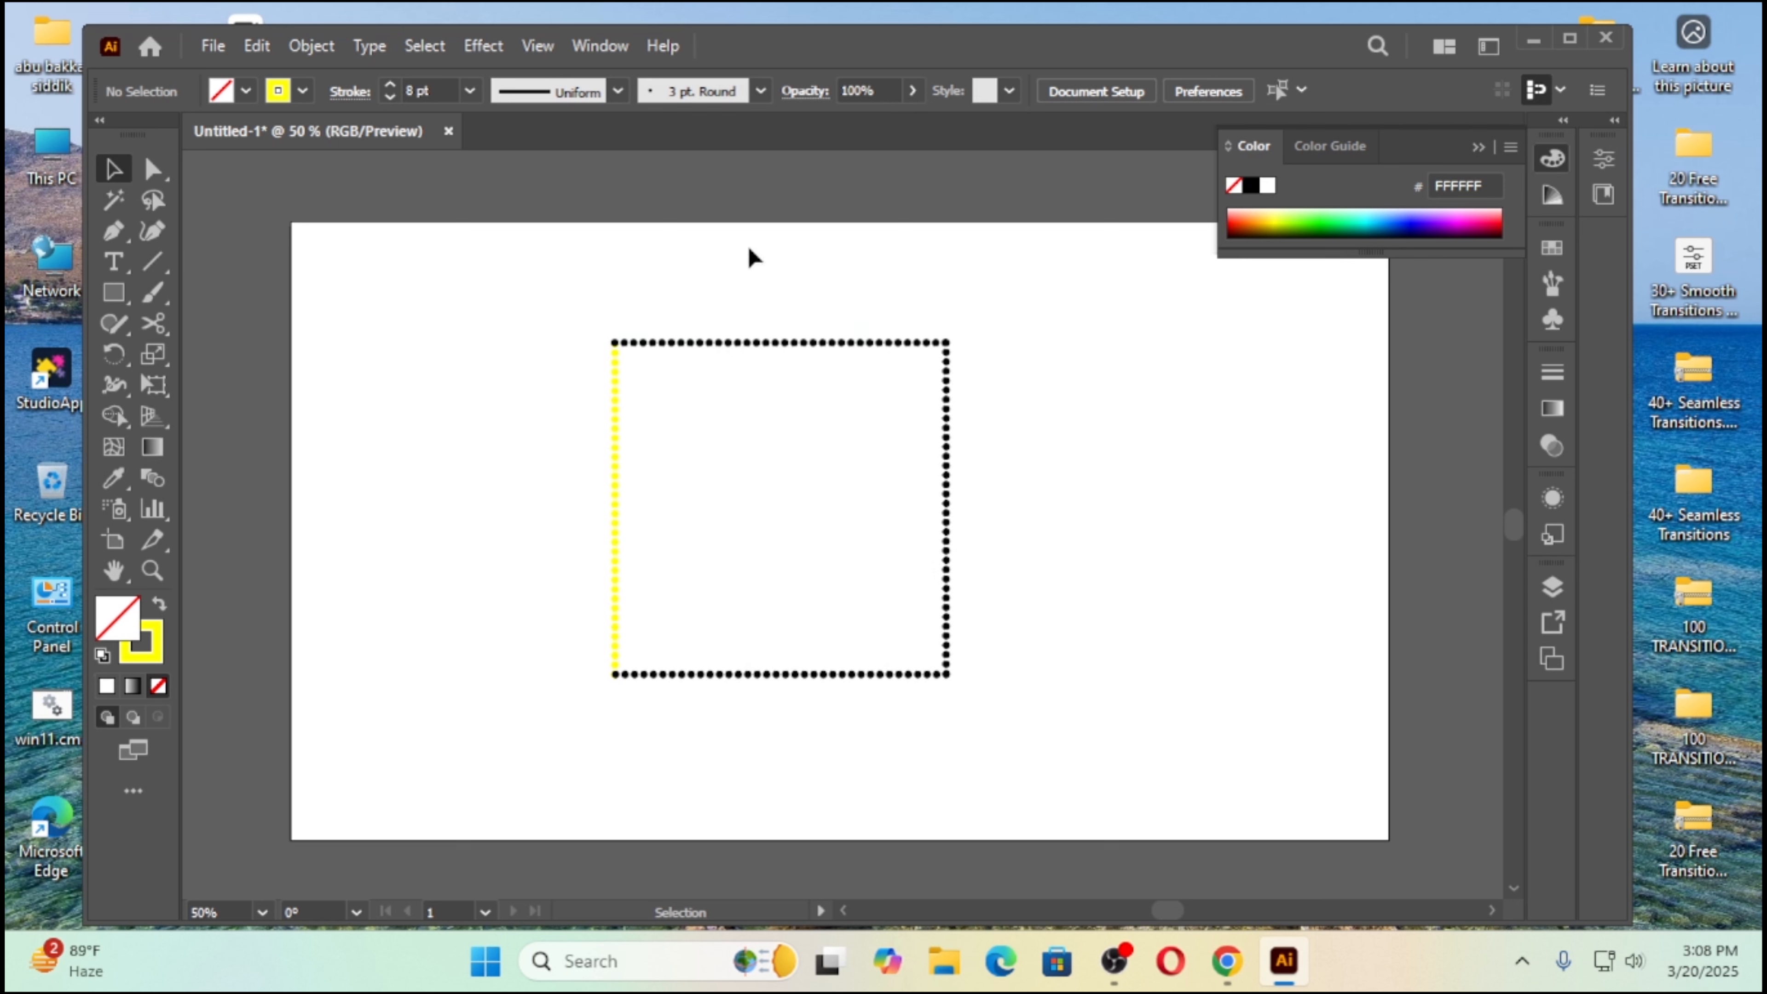
# Step: Change the stroke color of the square's top side to red and deselect it
pyautogui.moveTo(748, 284); pyautogui.dragTo(788, 411)
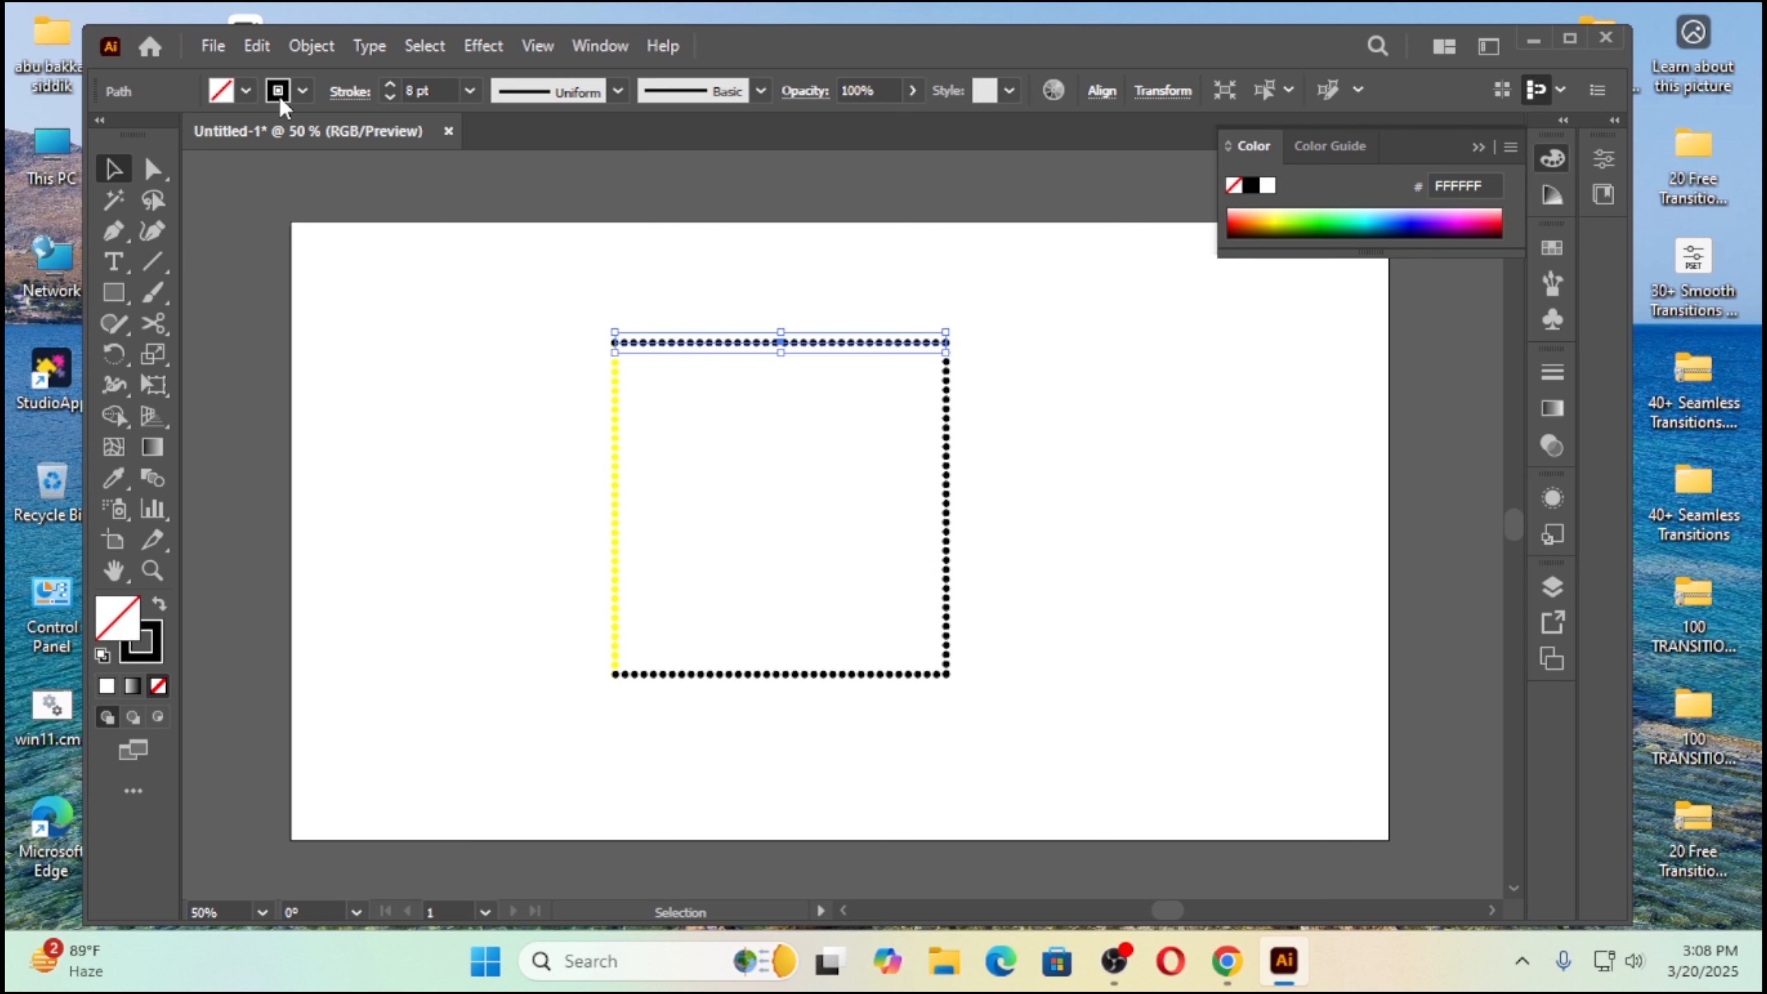
pyautogui.click(304, 92)
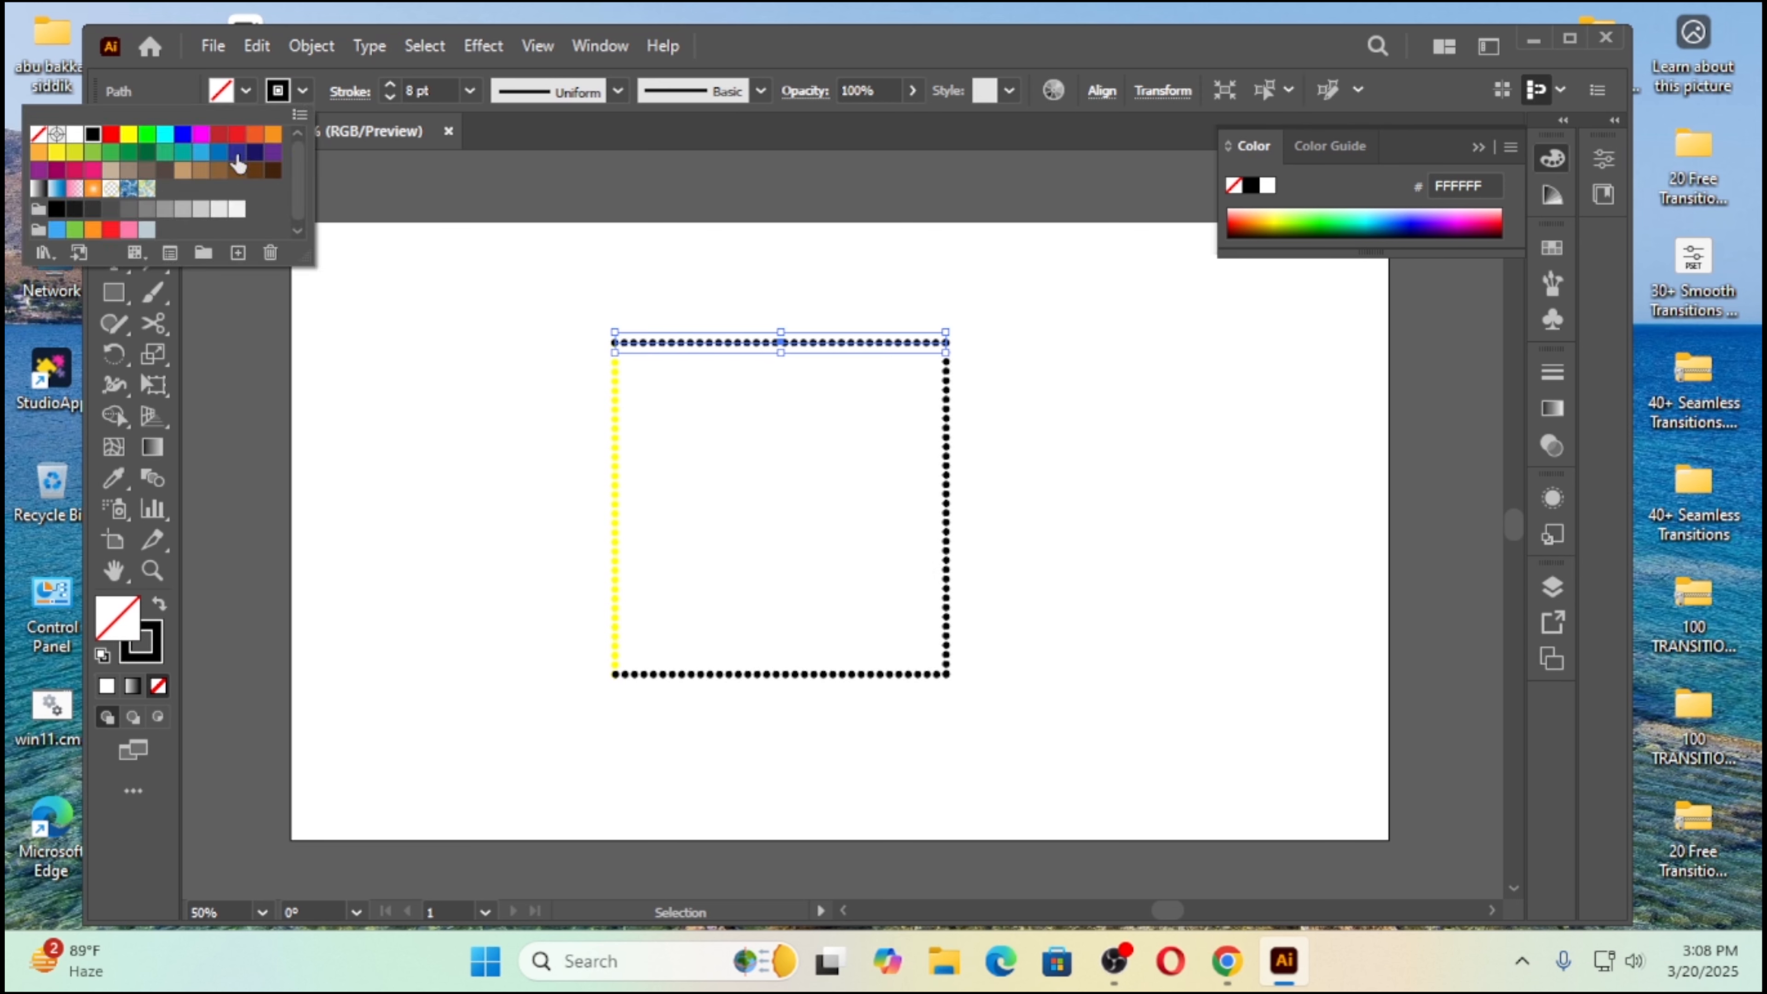
pyautogui.click(109, 136)
pyautogui.click(501, 407)
pyautogui.click(1058, 507)
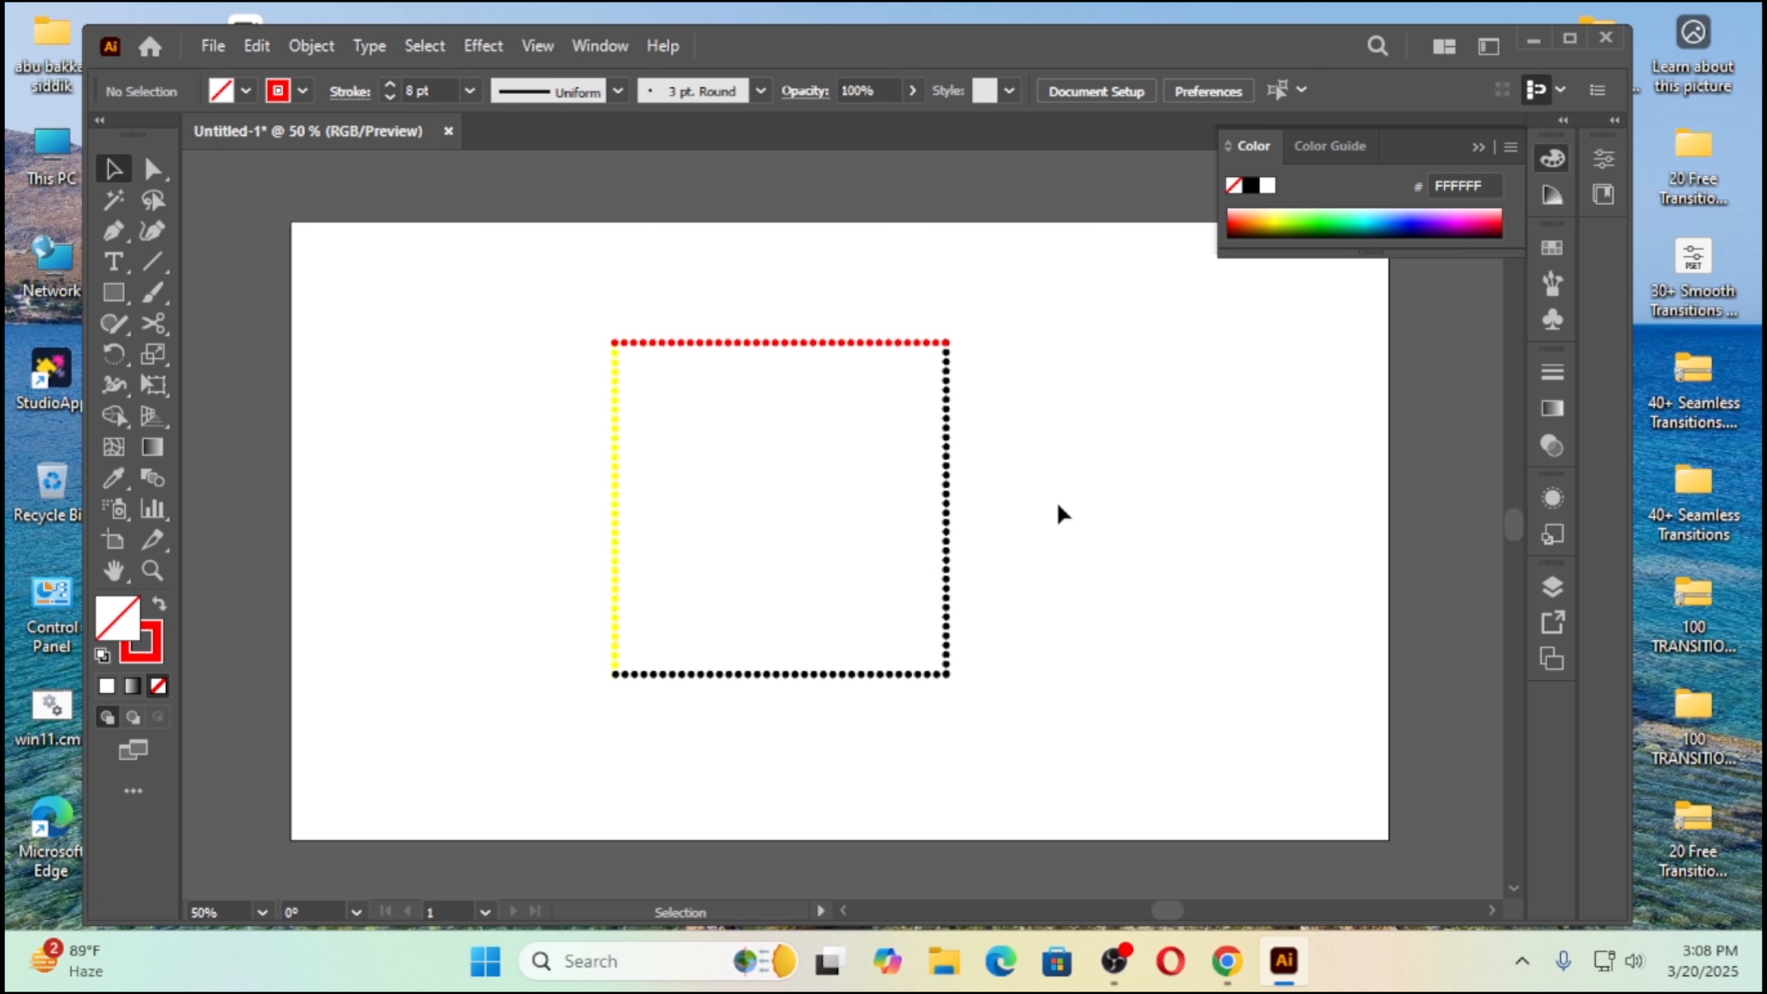
# Step: Change the stroke color of the square's right side to magenta
pyautogui.moveTo(1052, 500); pyautogui.dragTo(876, 544)
pyautogui.click(304, 92)
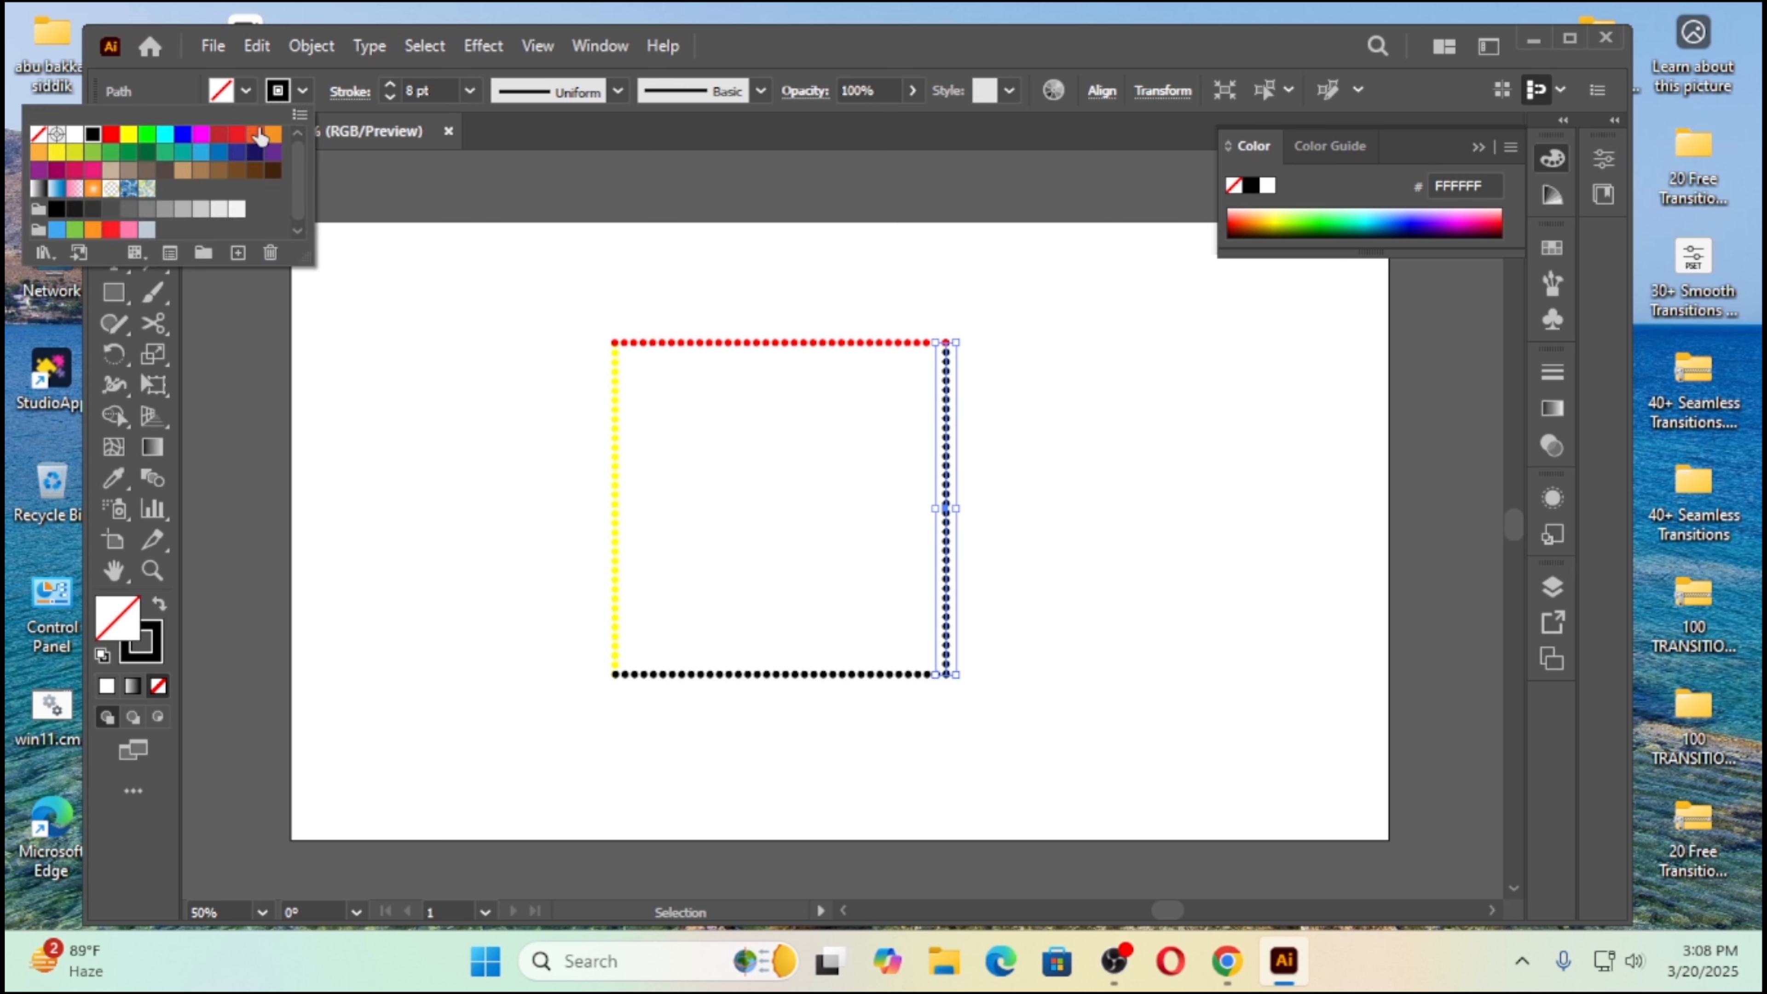
pyautogui.click(200, 134)
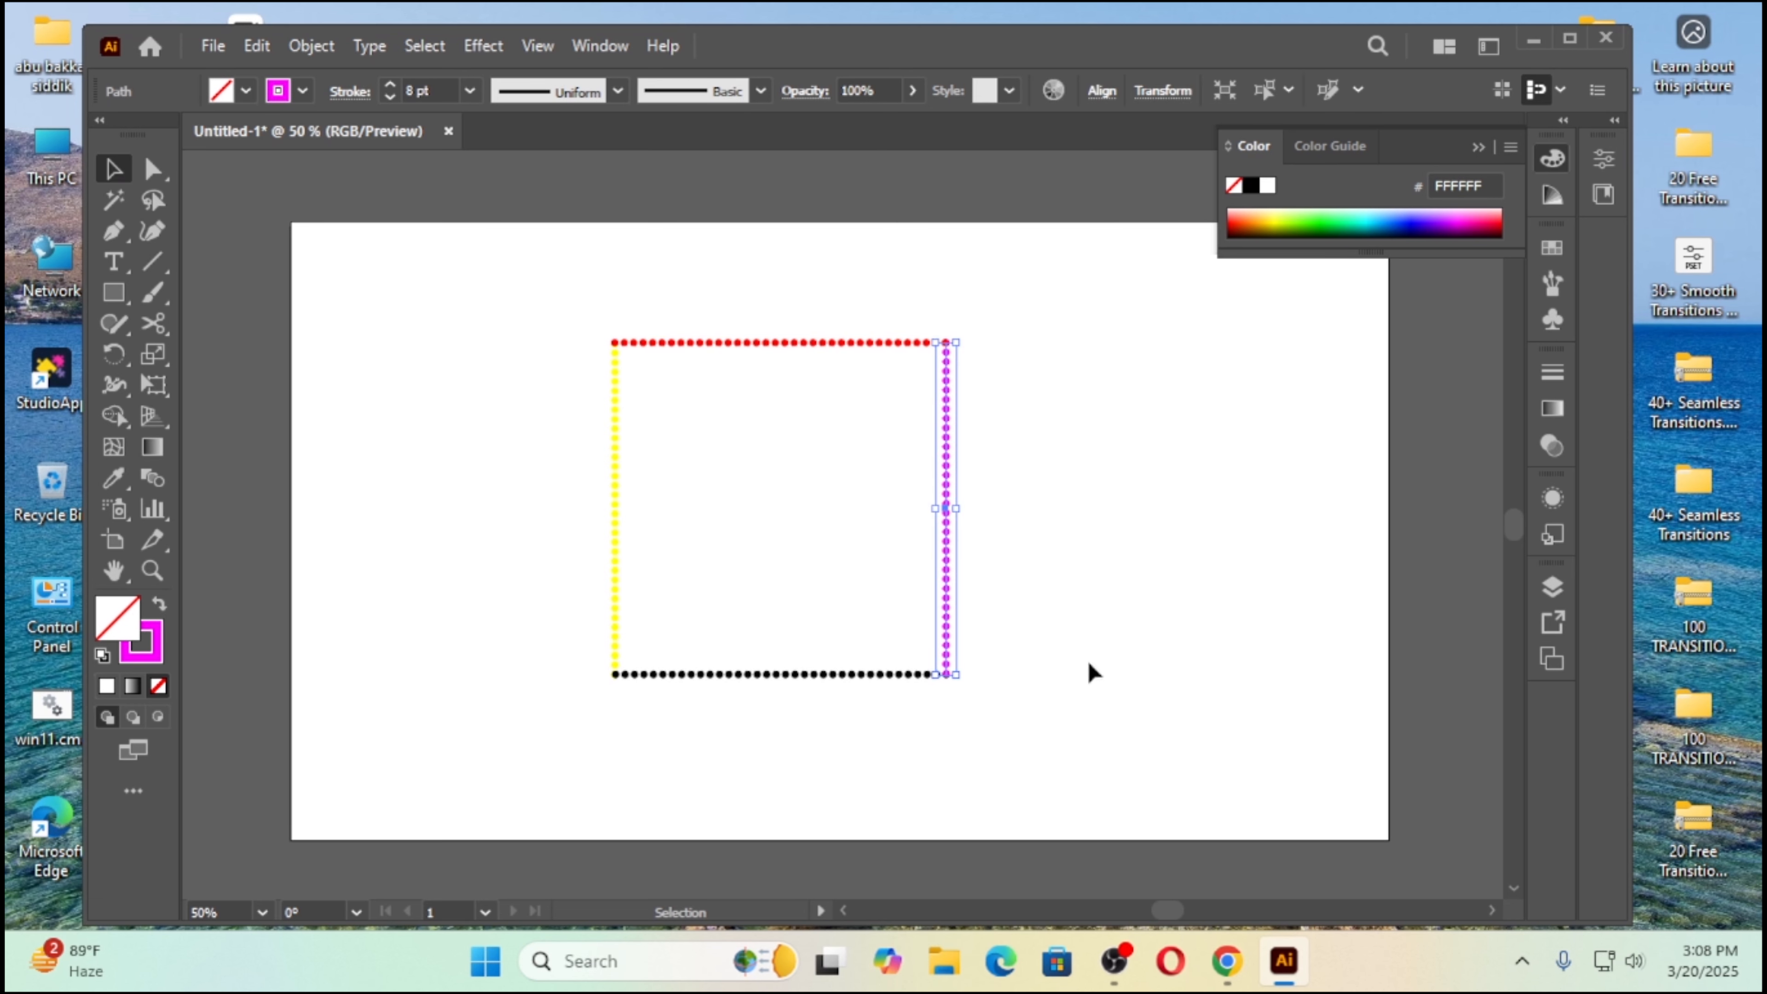
# Step: Change the stroke color of the square's bottom side to blue and deselect it
pyautogui.moveTo(797, 667); pyautogui.dragTo(794, 662)
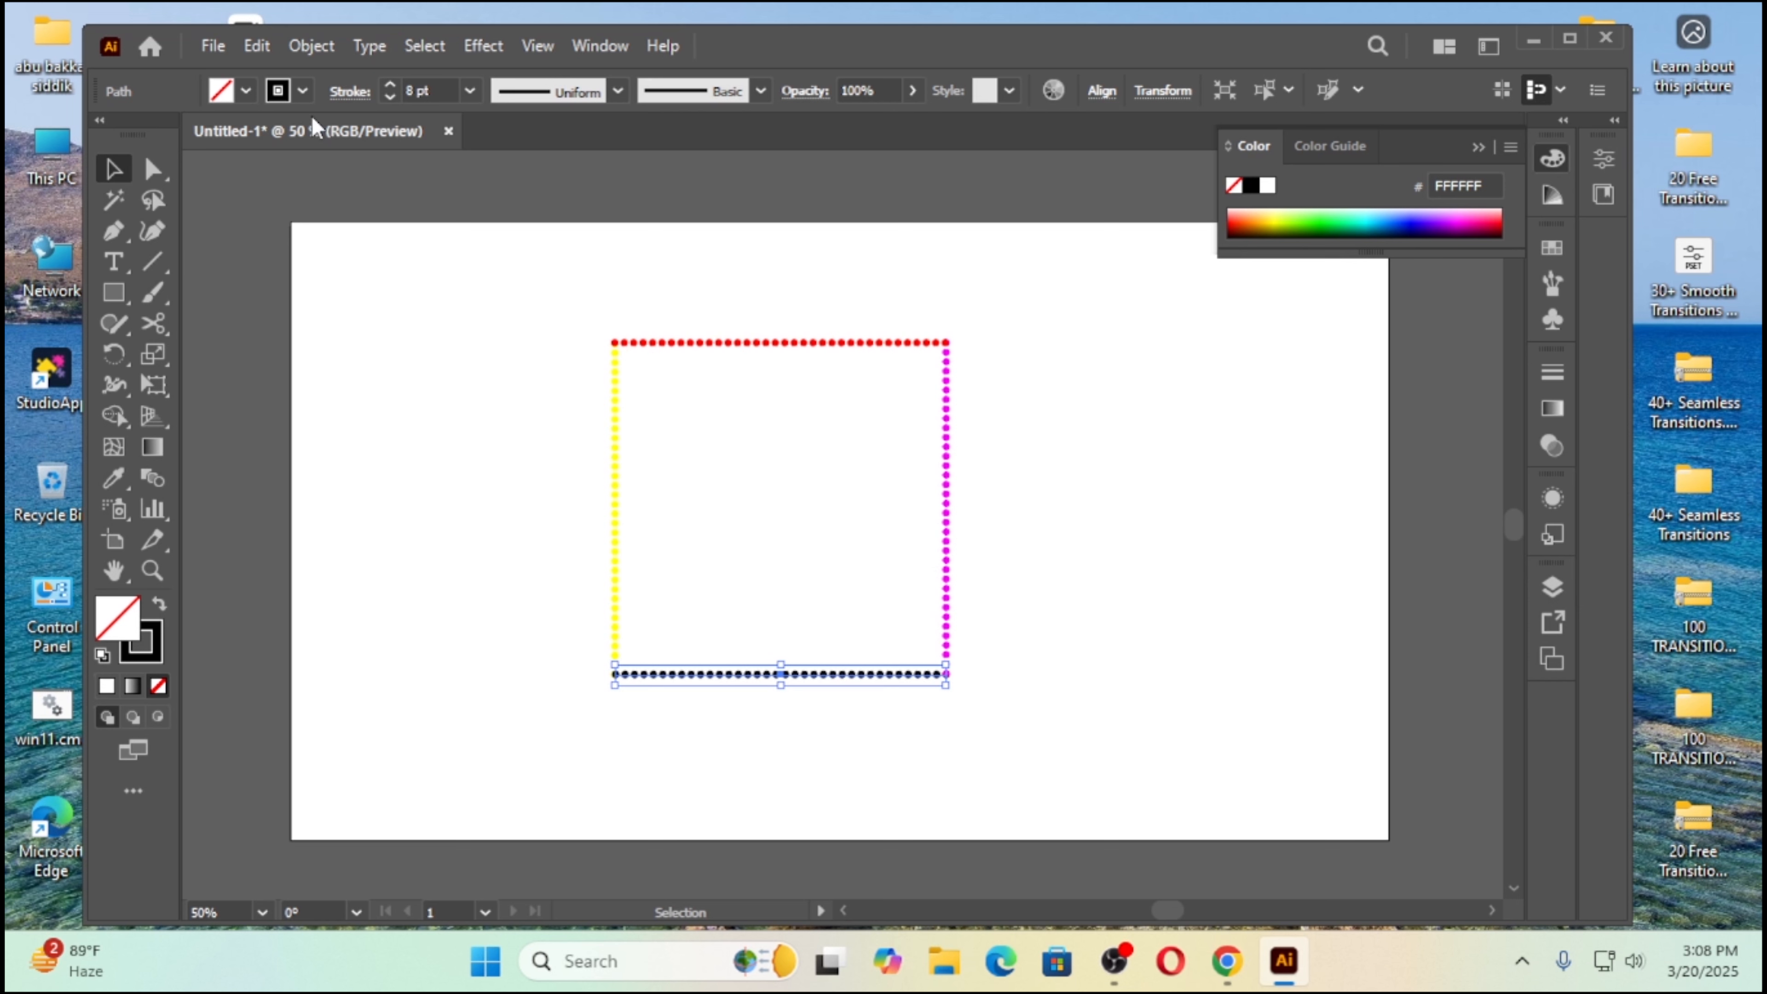
pyautogui.click(304, 91)
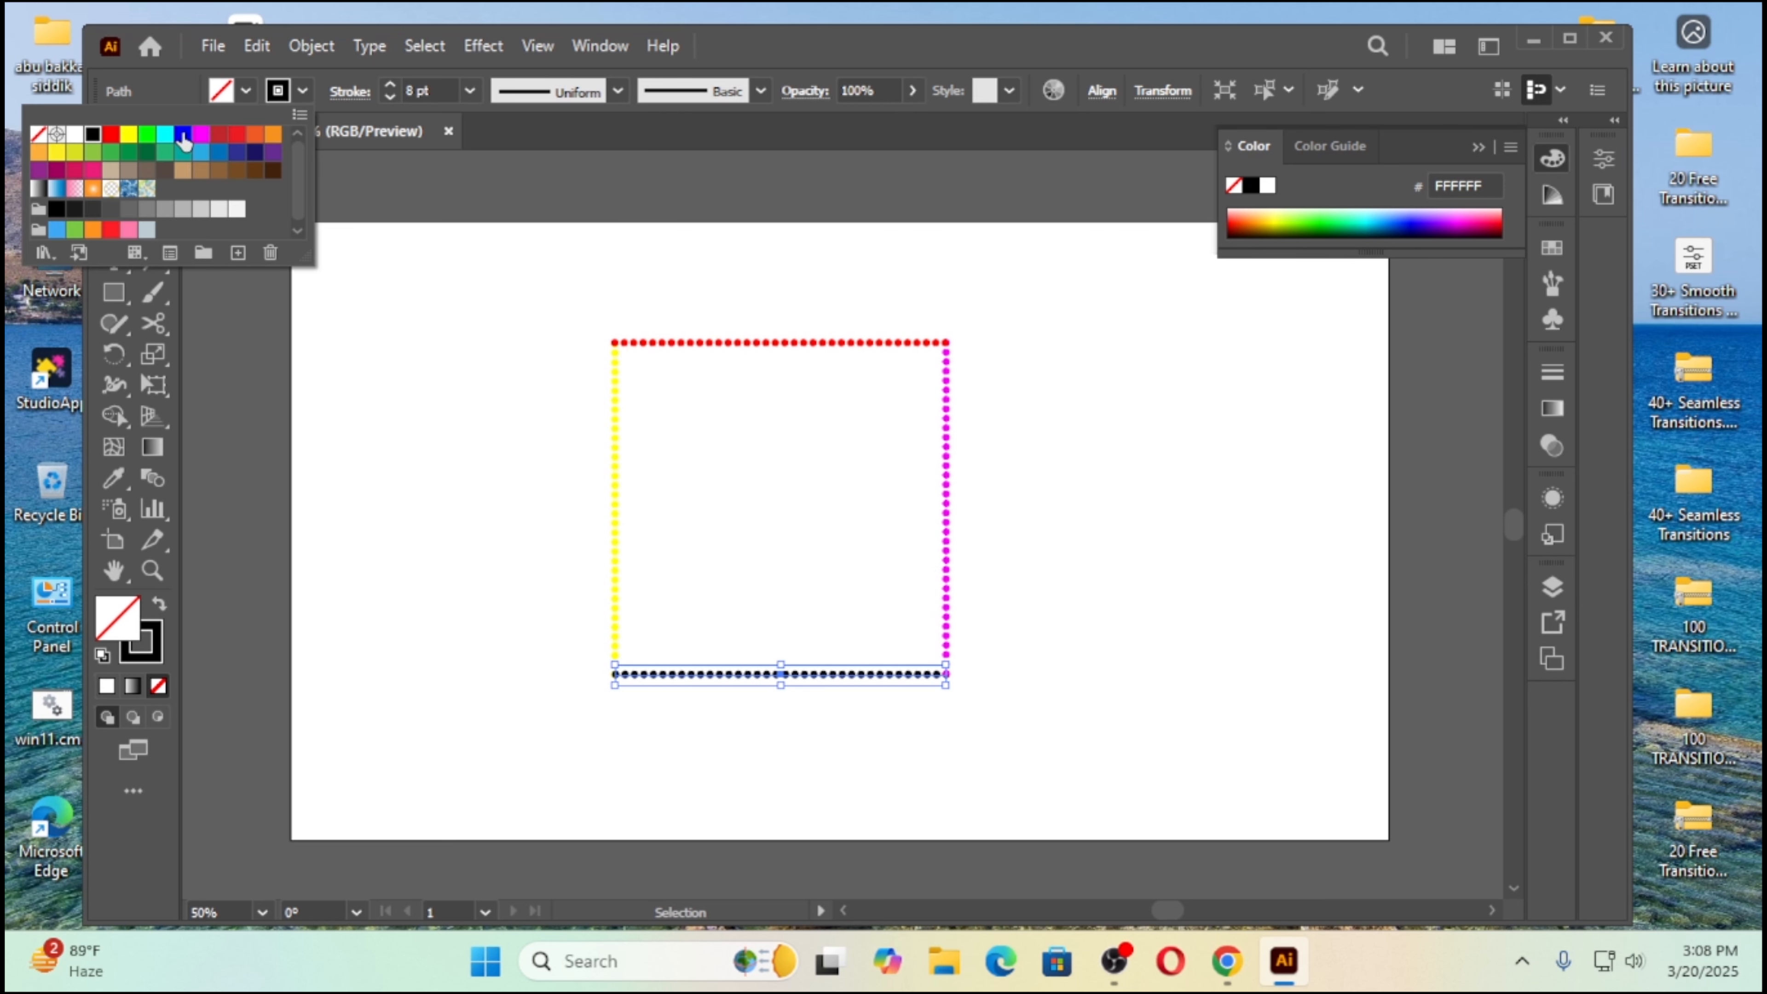
pyautogui.click(184, 136)
pyautogui.click(473, 550)
pyautogui.click(487, 591)
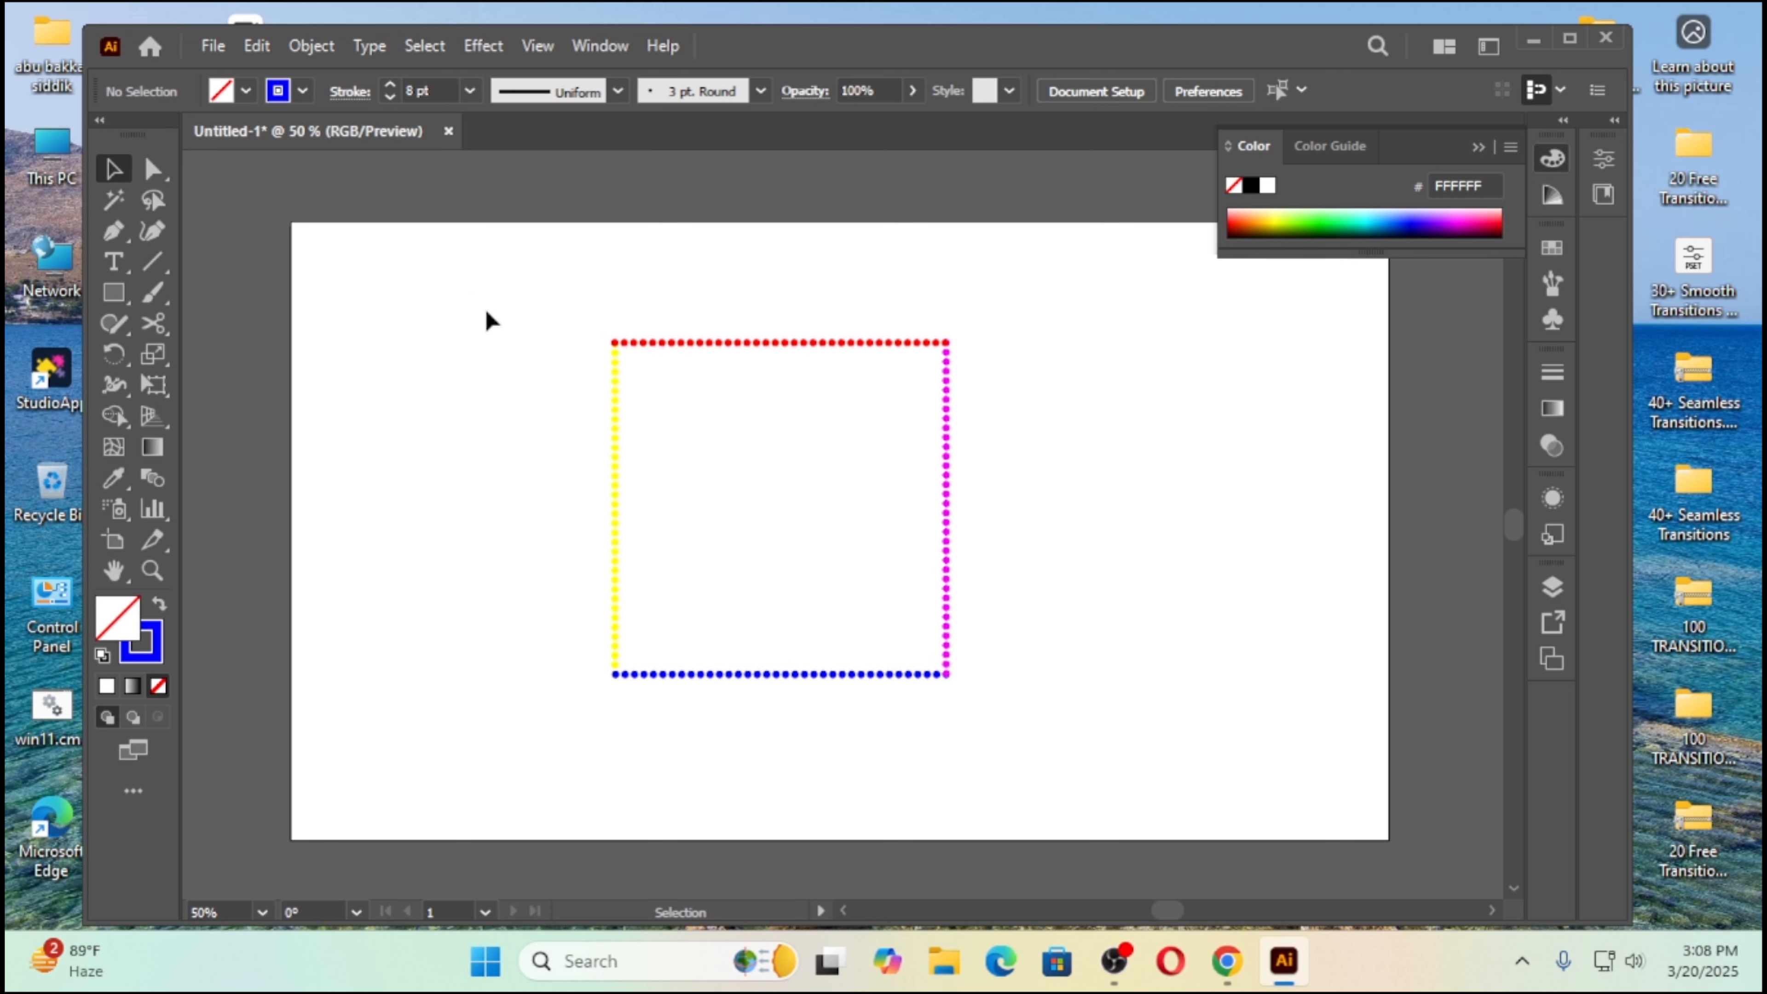
# Step: Apply Width Profile 4 to all four dotted sides so each one tapers, leaving nothing selected
pyautogui.moveTo(467, 288); pyautogui.dragTo(1015, 759)
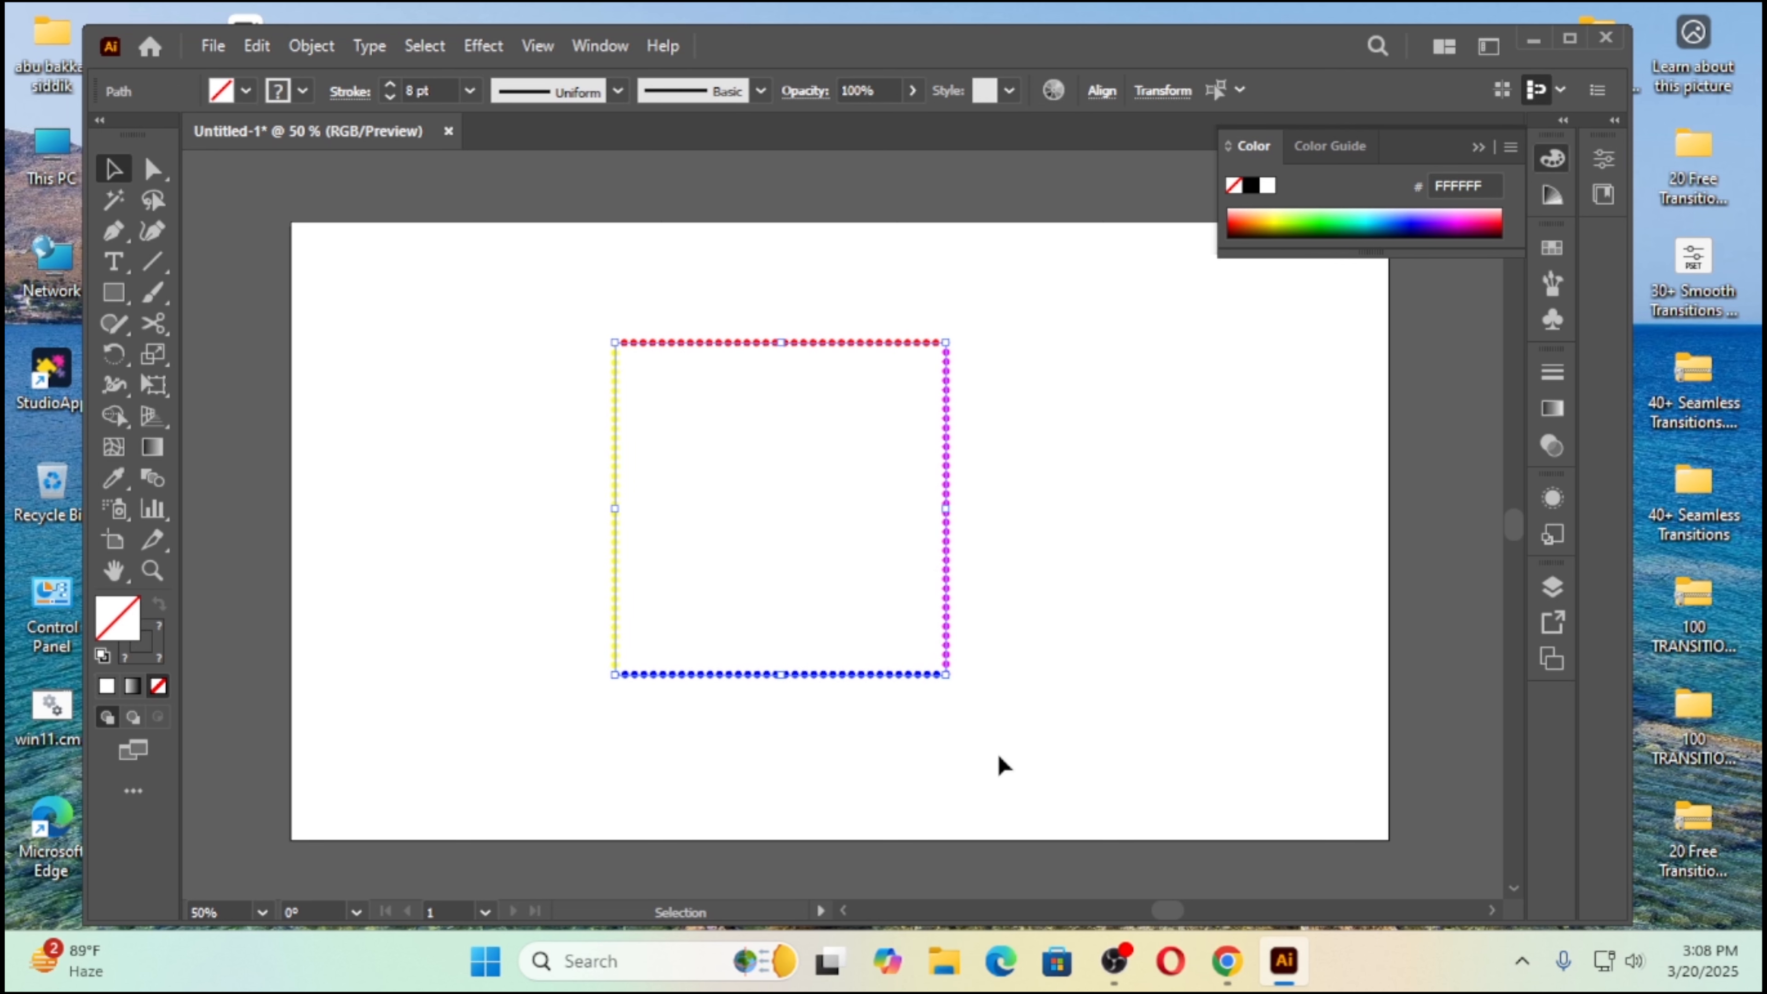
pyautogui.click(617, 91)
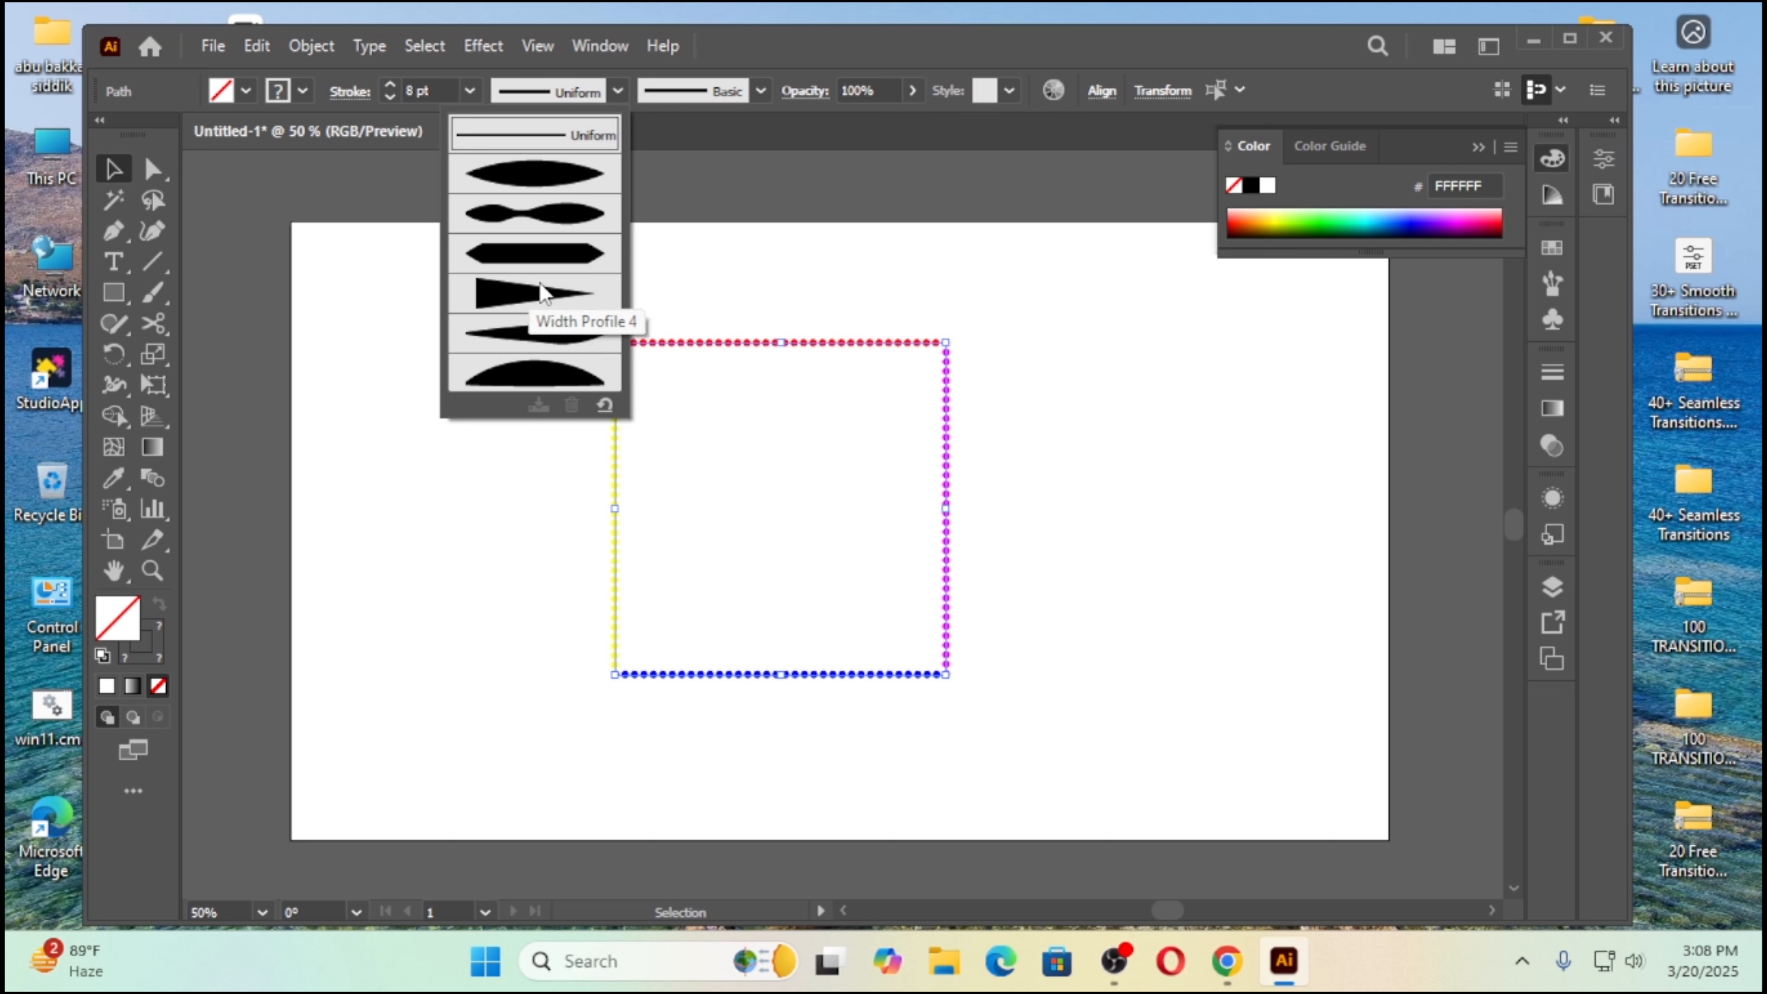
pyautogui.click(535, 298)
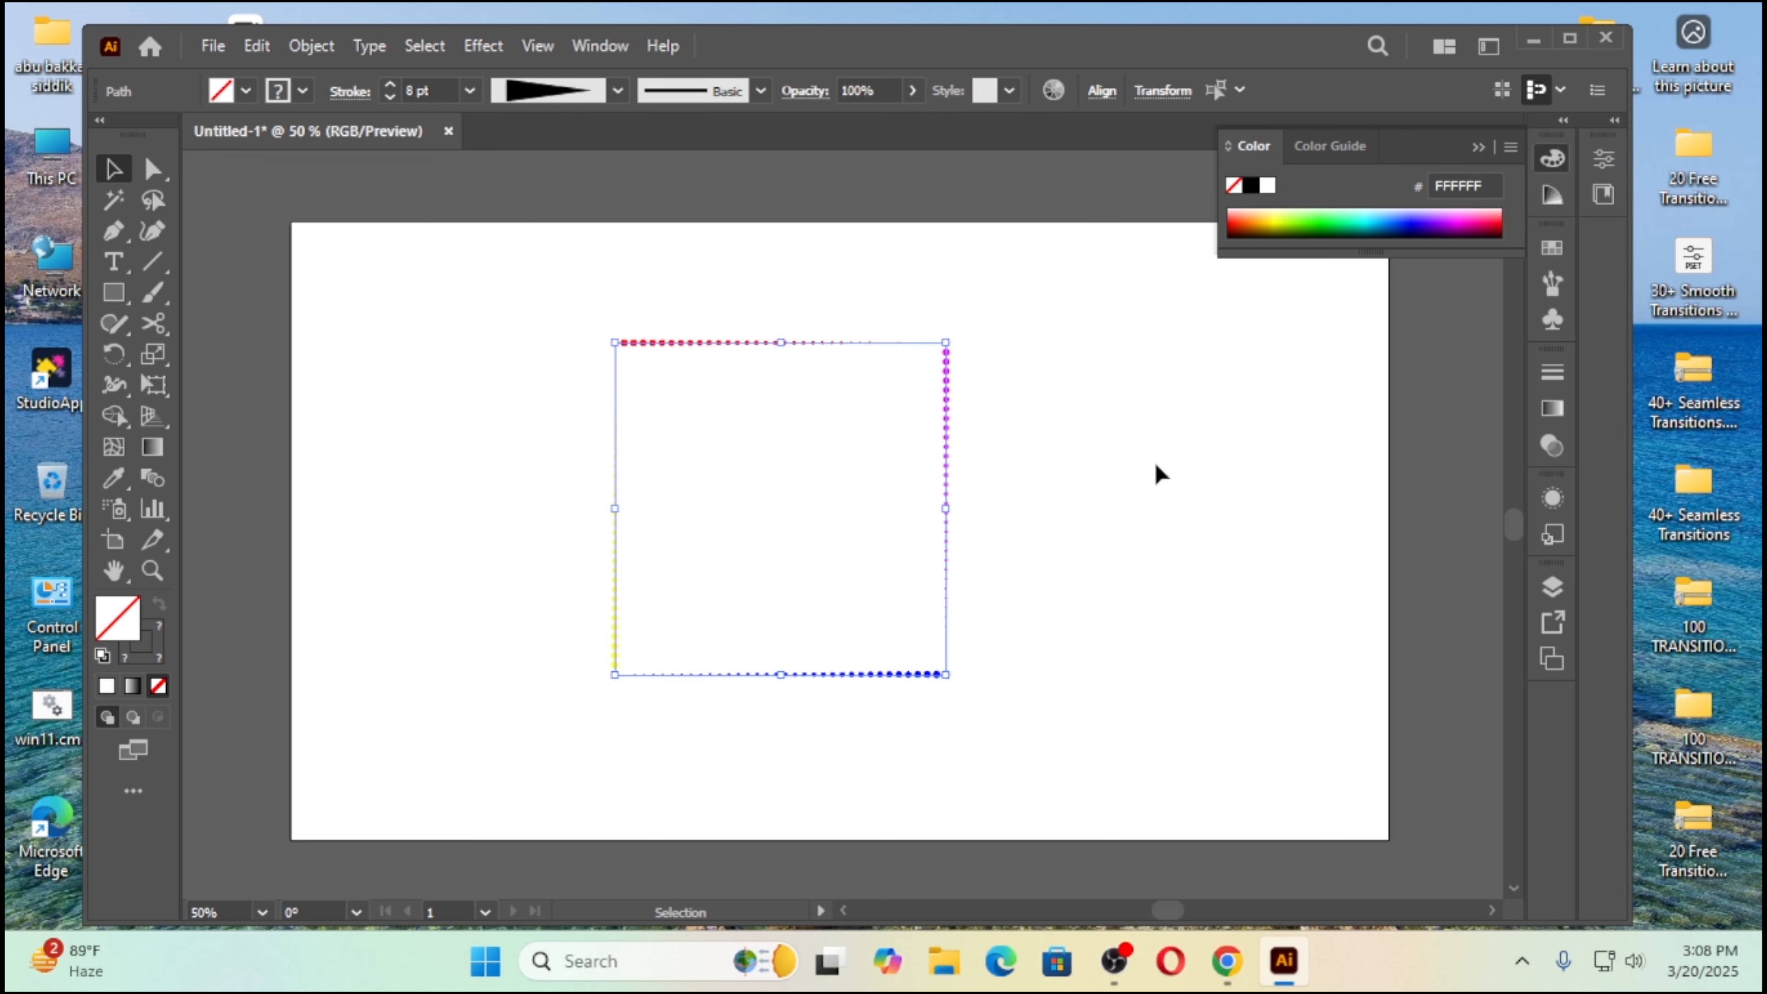
pyautogui.click(1062, 431)
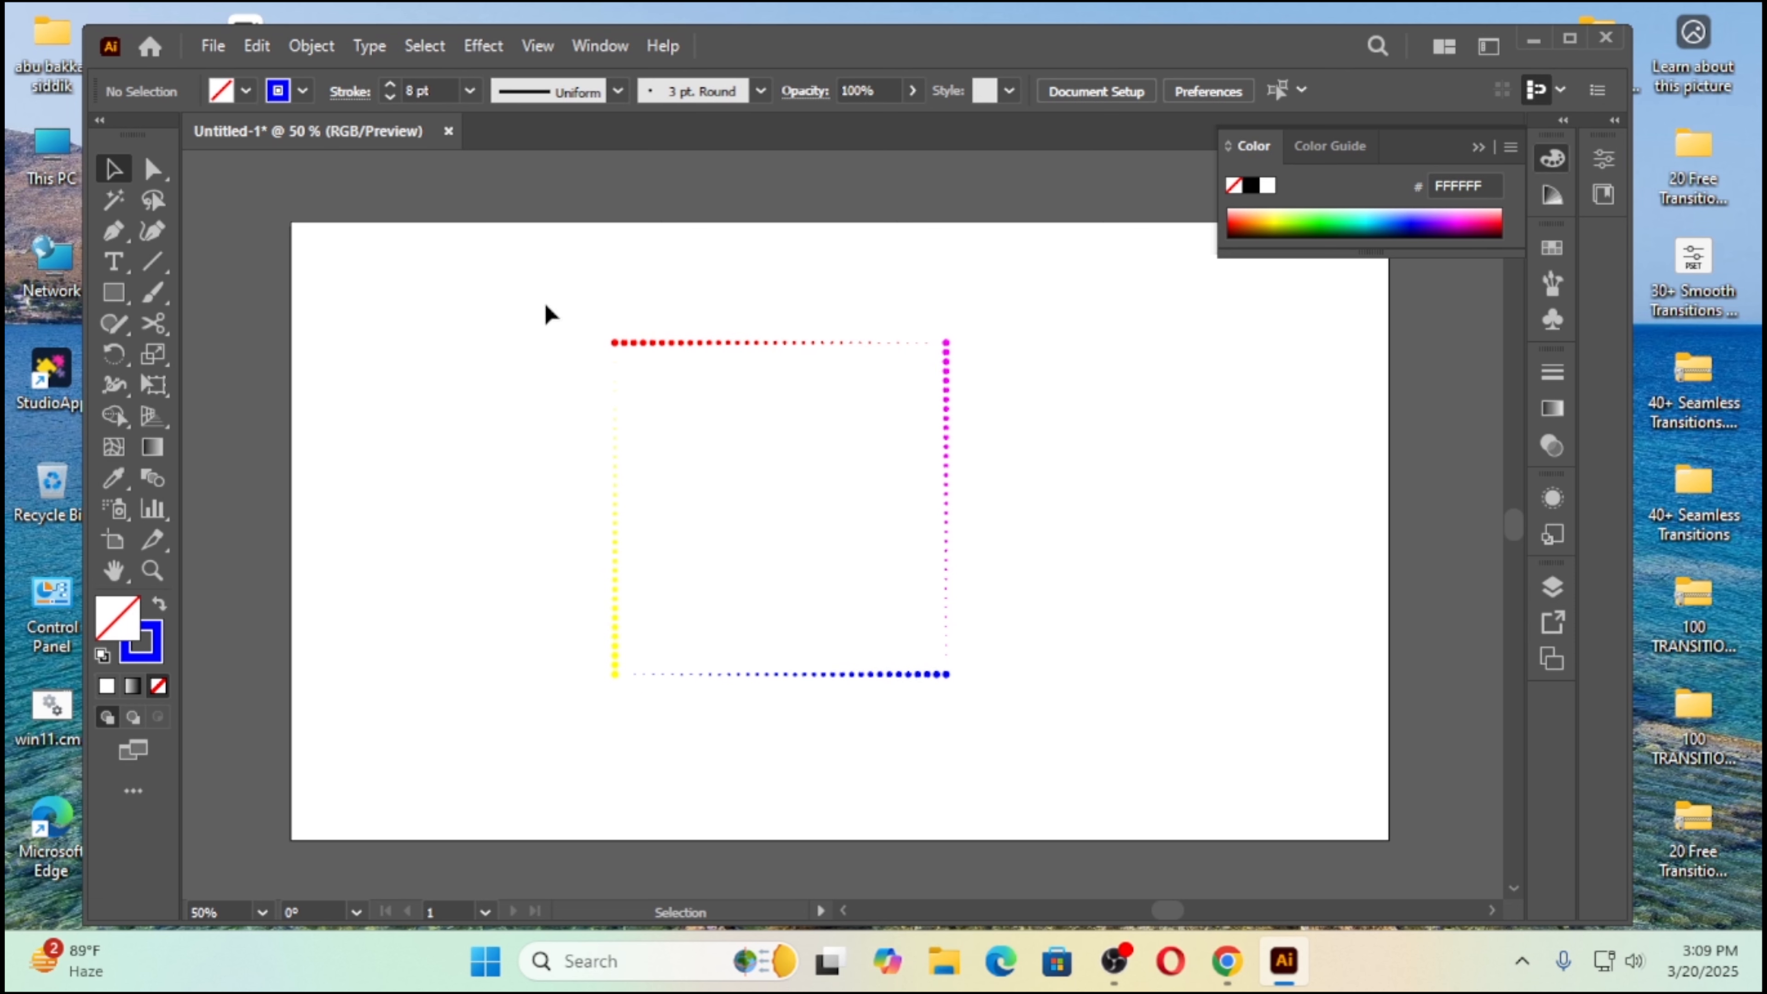
# Step: Group the four dotted sides of the square into one object
pyautogui.moveTo(546, 304); pyautogui.dragTo(1054, 718)
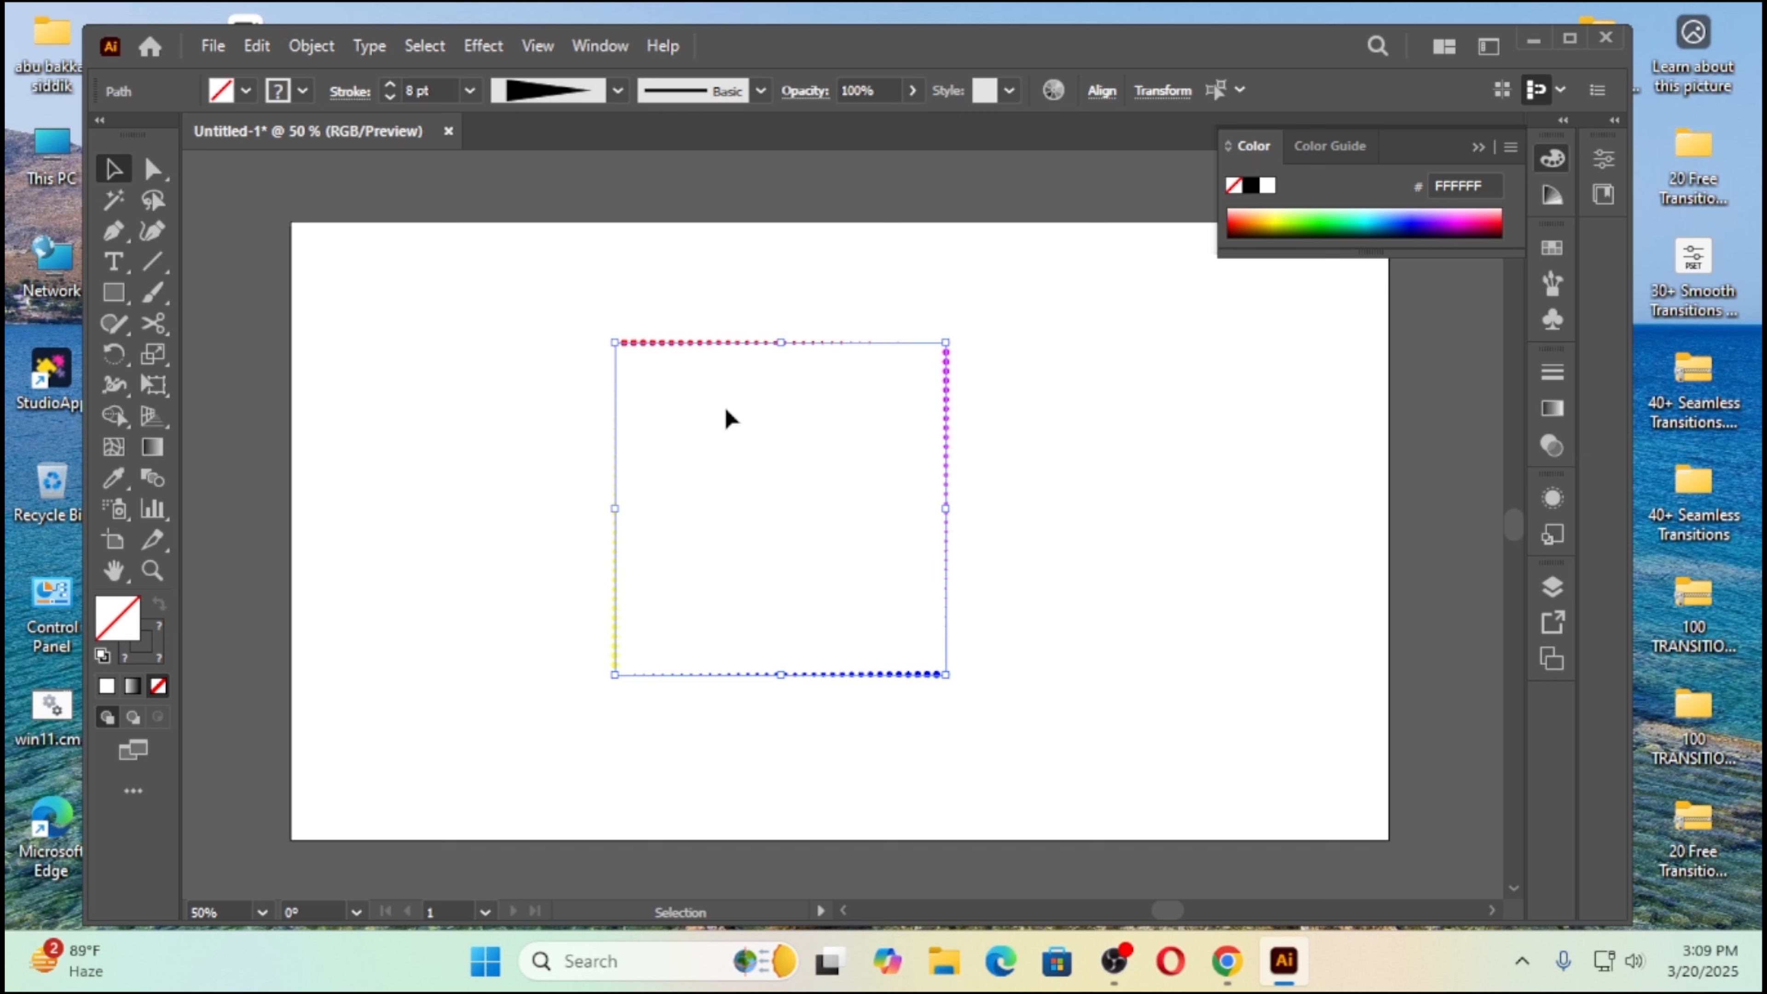
pyautogui.rightClick(685, 345)
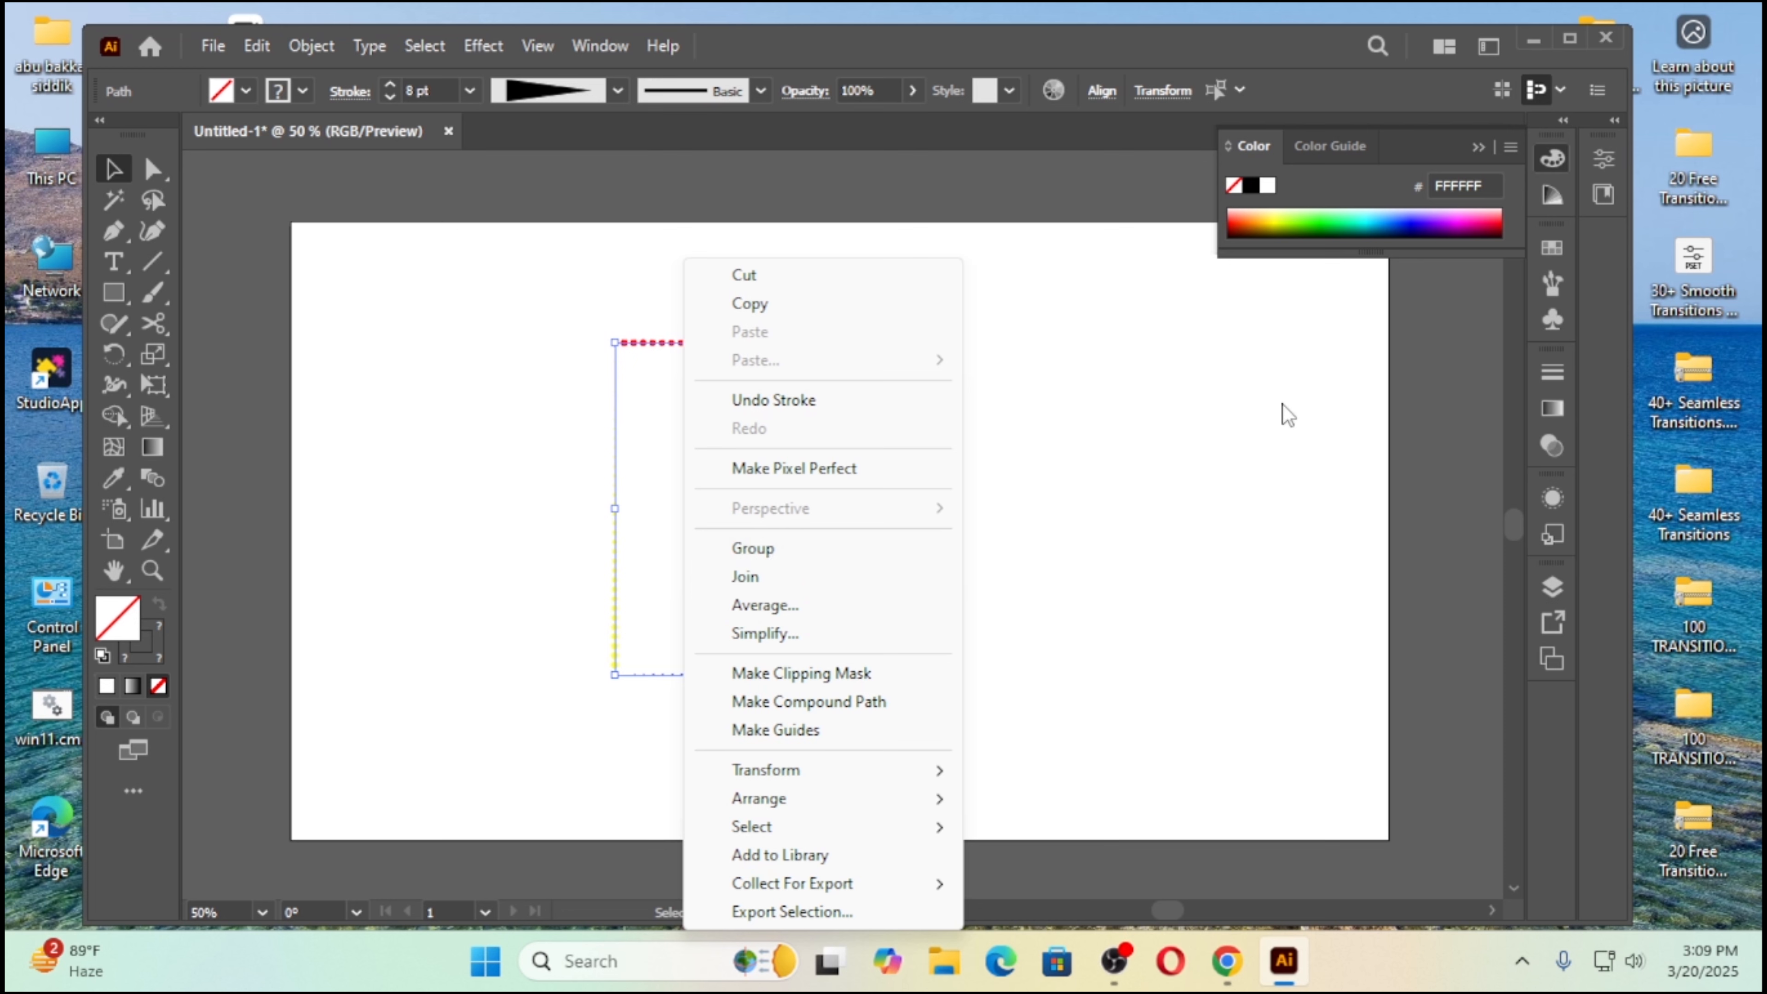
pyautogui.click(1223, 411)
pyautogui.moveTo(473, 289); pyautogui.dragTo(917, 670)
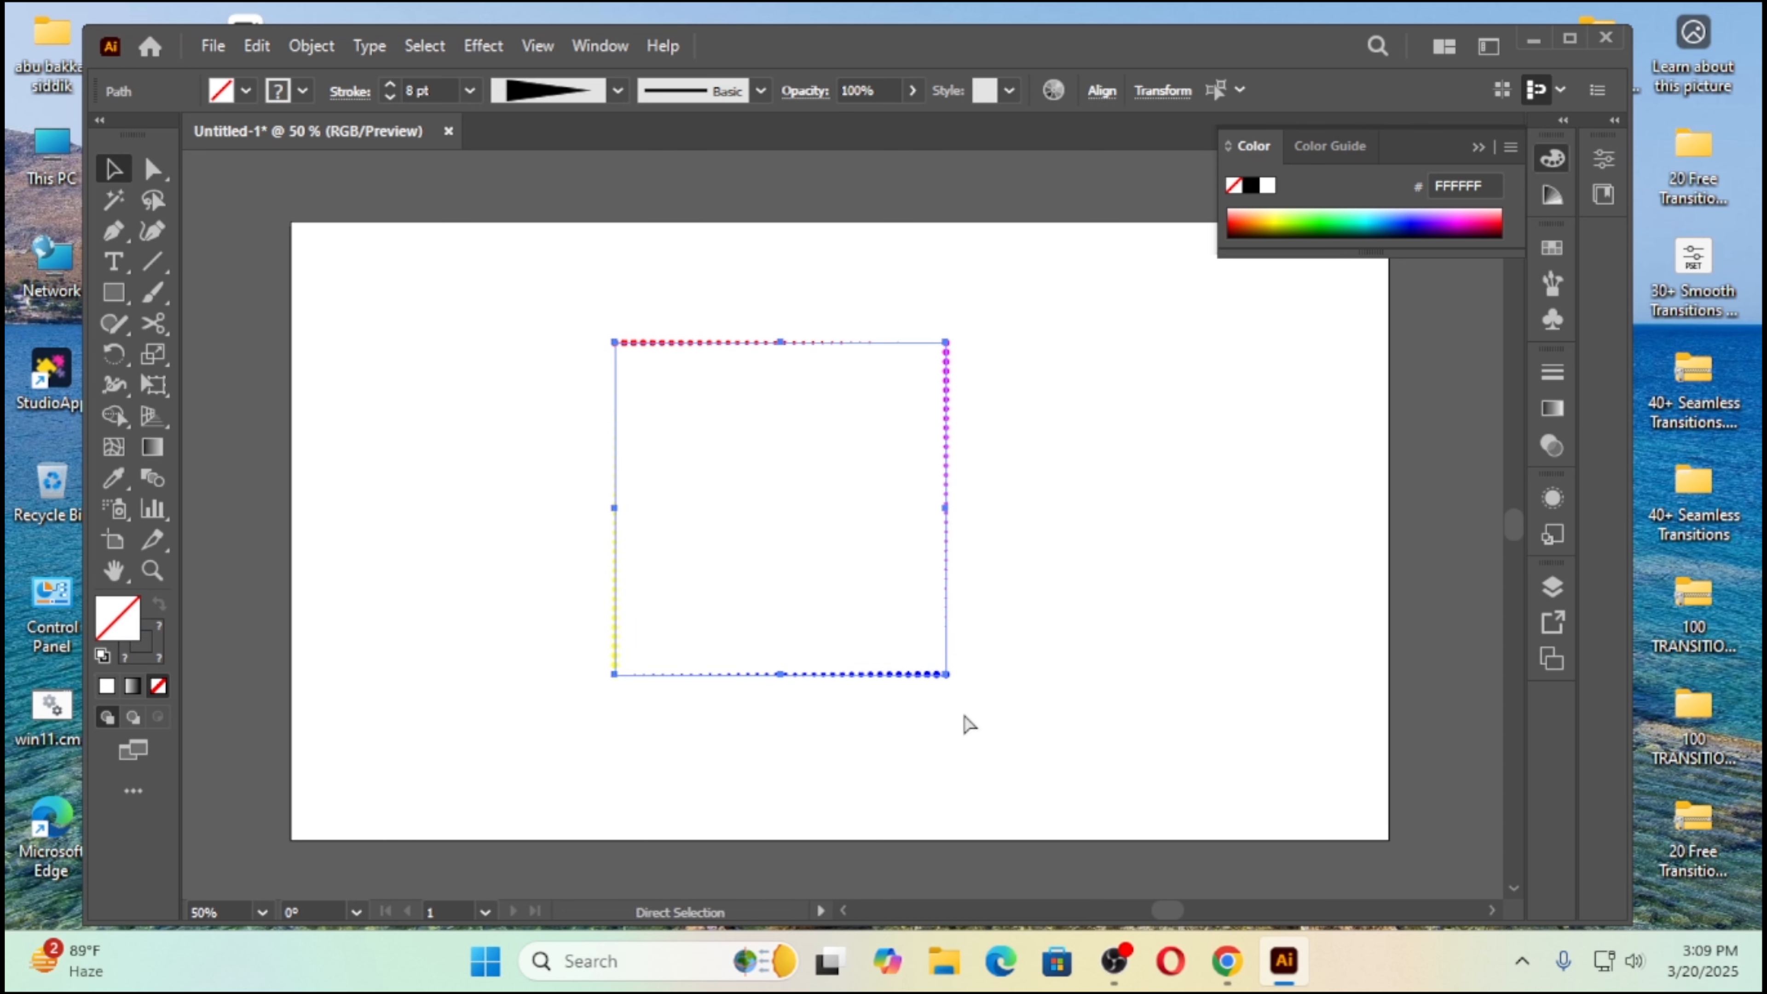
pyautogui.hotkey('ctrl', 'g')
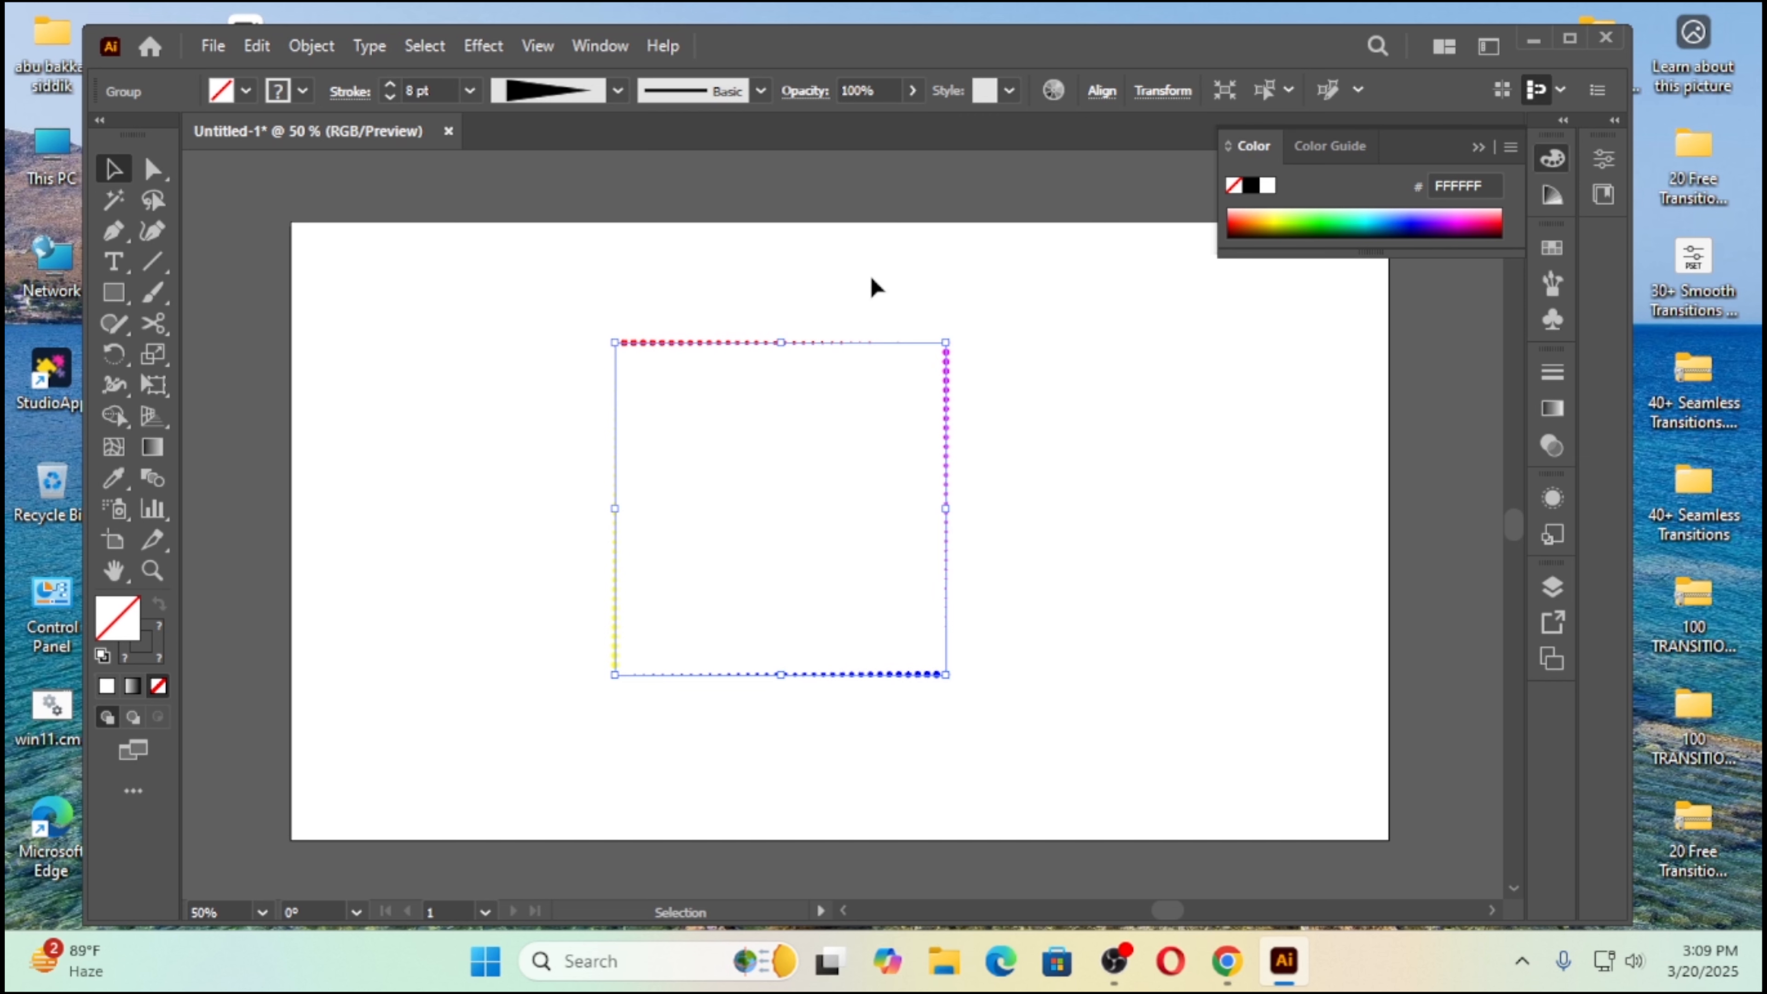
# Step: Start a Transform effect on the grouped square with horizontal and vertical scale both set to 95%
pyautogui.click(489, 42)
pyautogui.moveTo(561, 257)
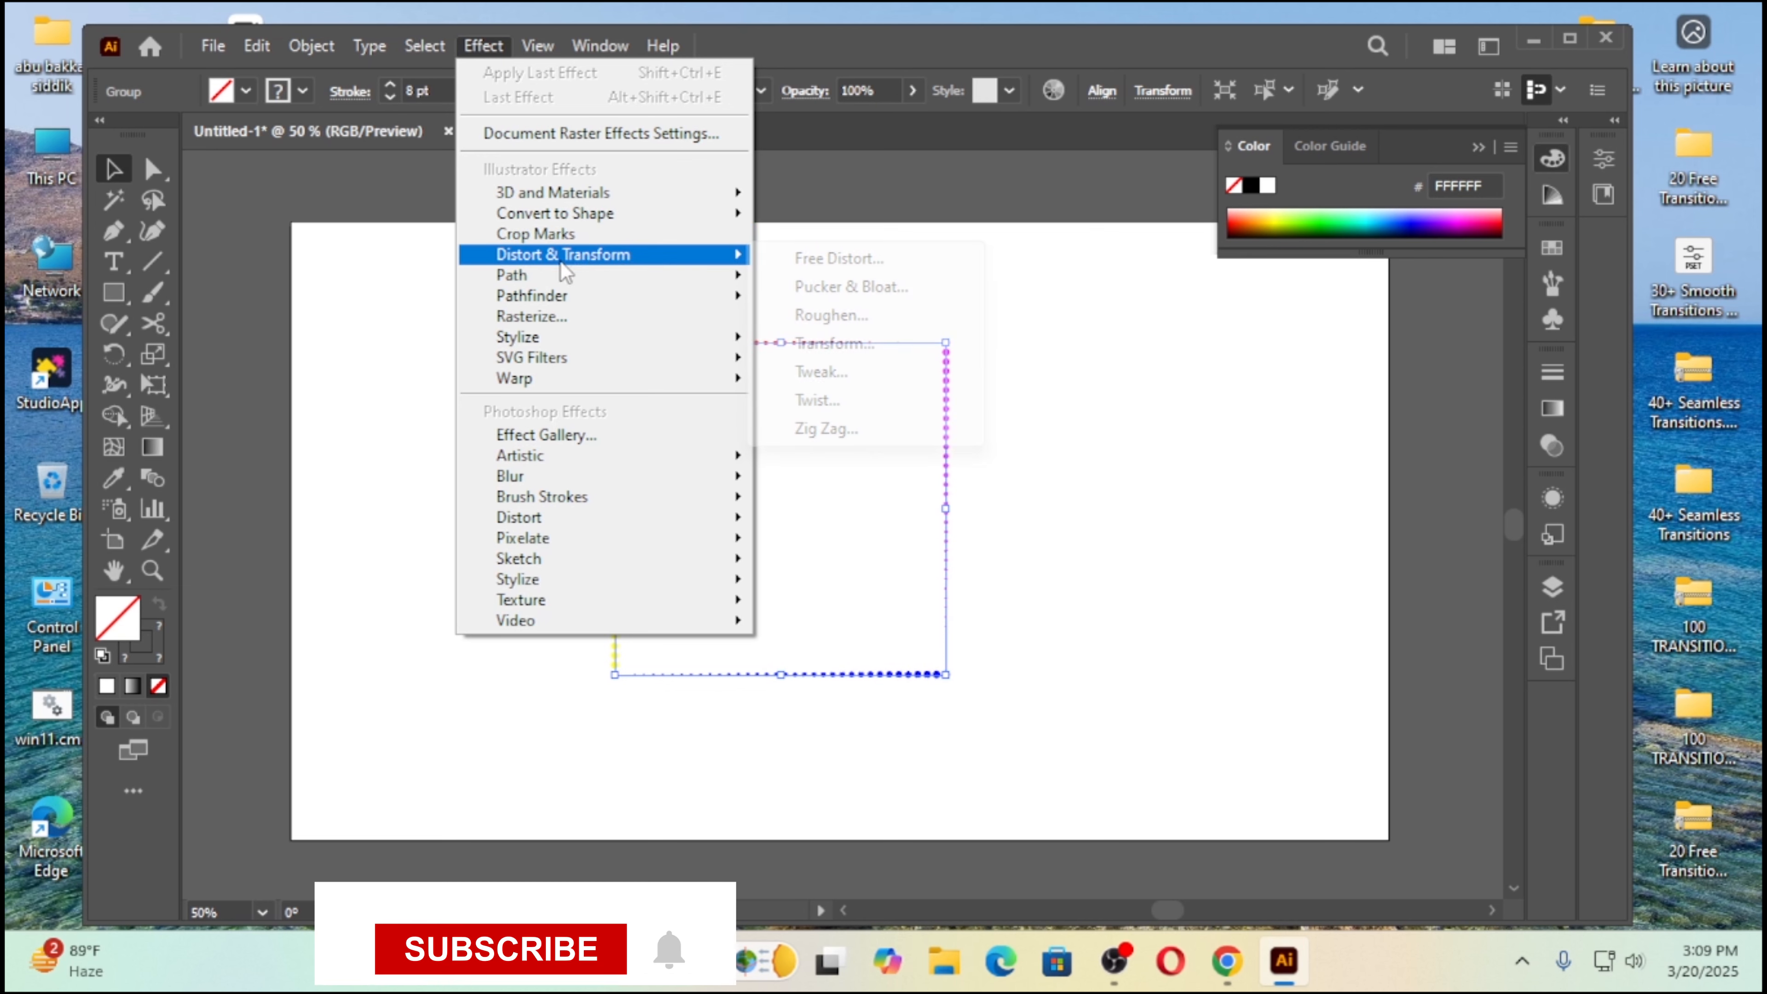
pyautogui.click(860, 345)
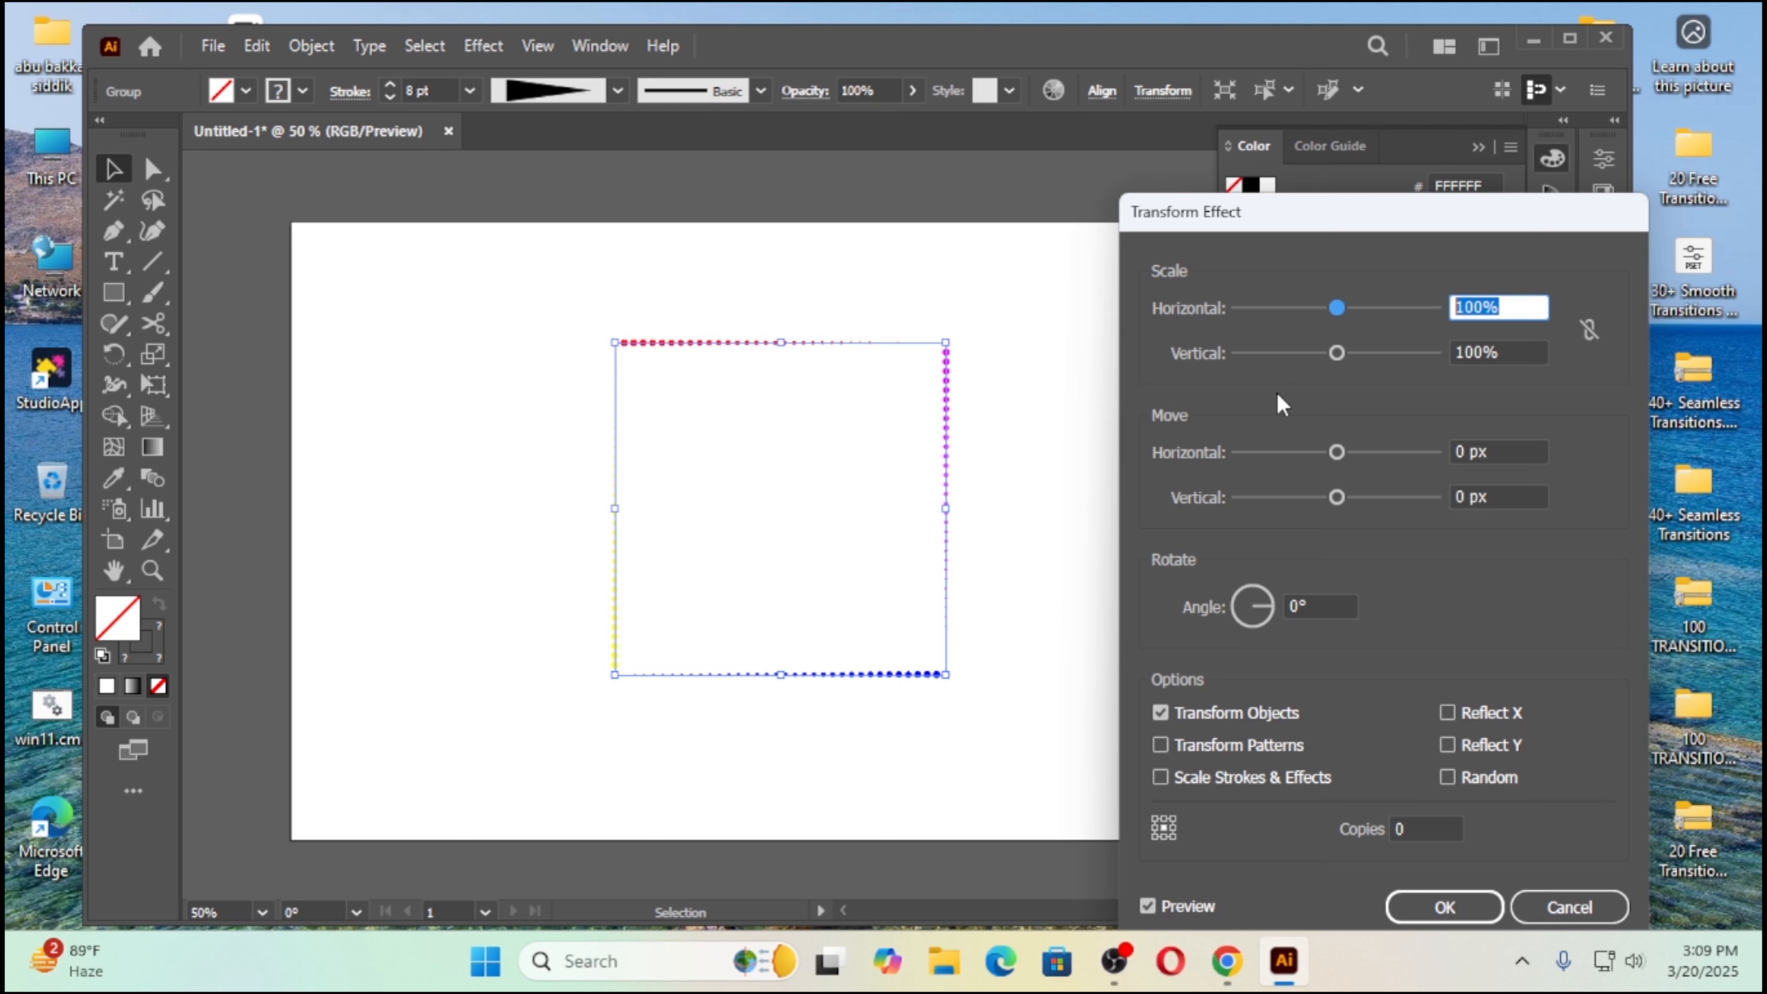
pyautogui.write('95')
pyautogui.press('Tab')
pyautogui.write('95')
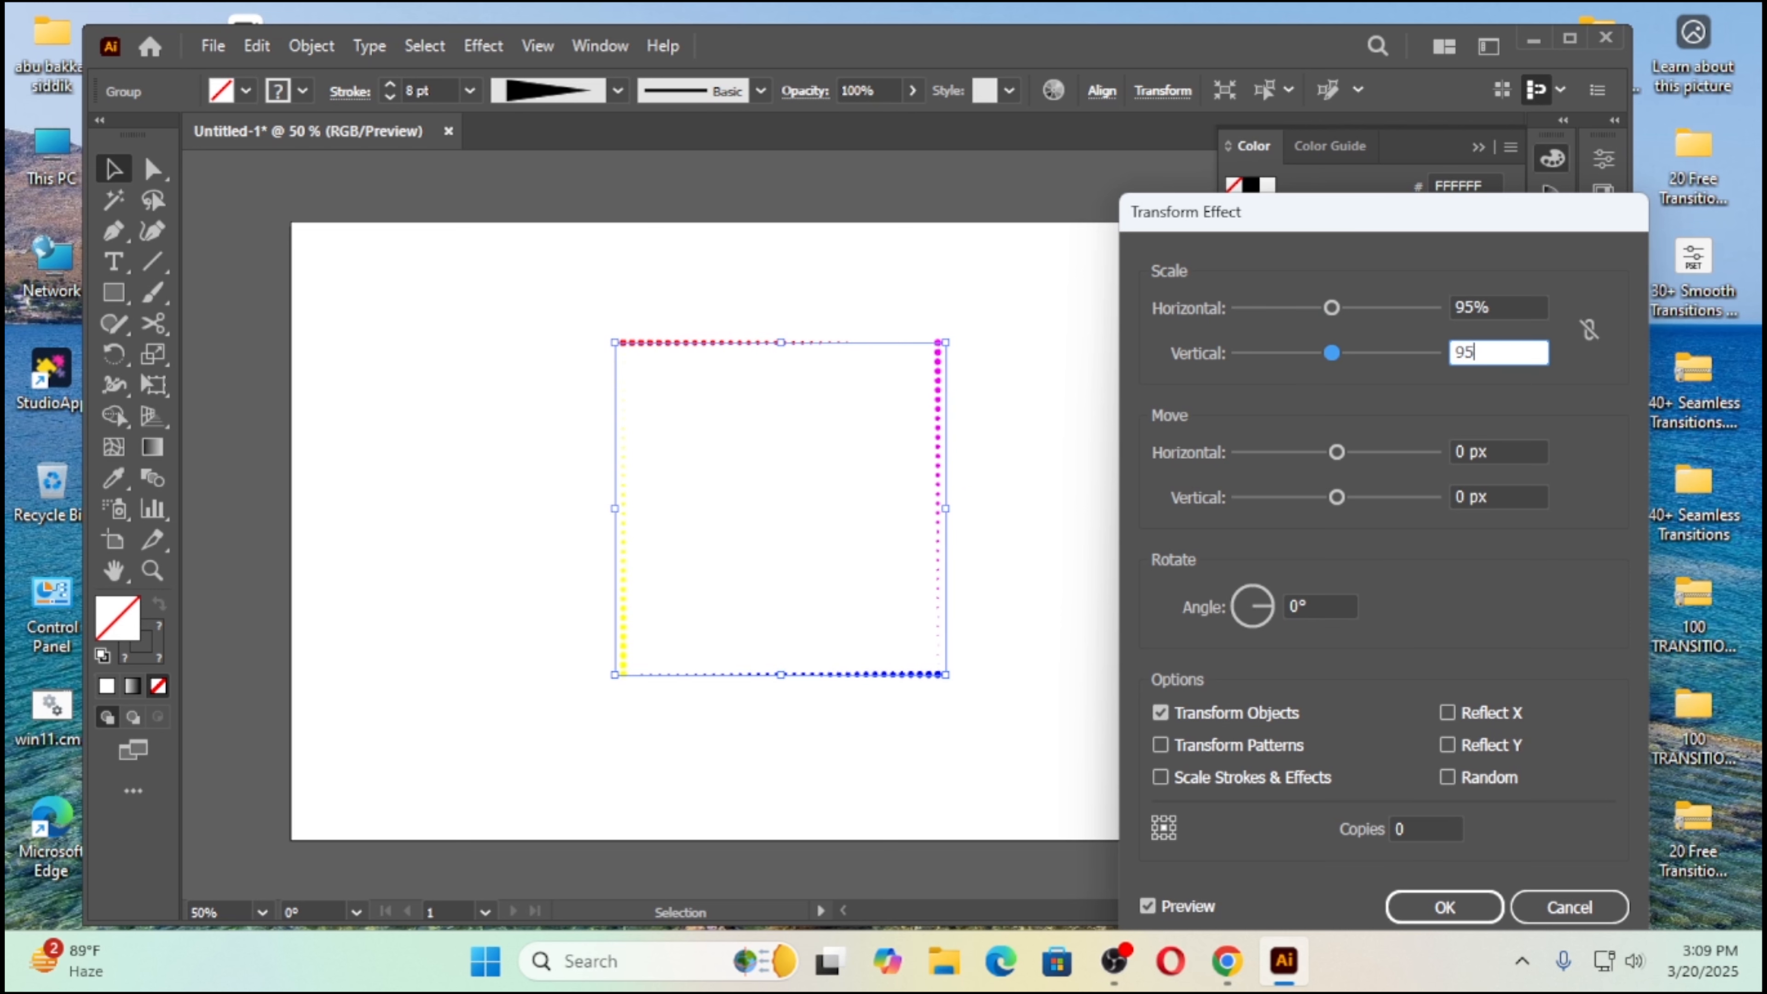
# Step: Set the Transform effect's rotation angle to 3° and copies to 50, preview the result, and apply it
pyautogui.click(1296, 605)
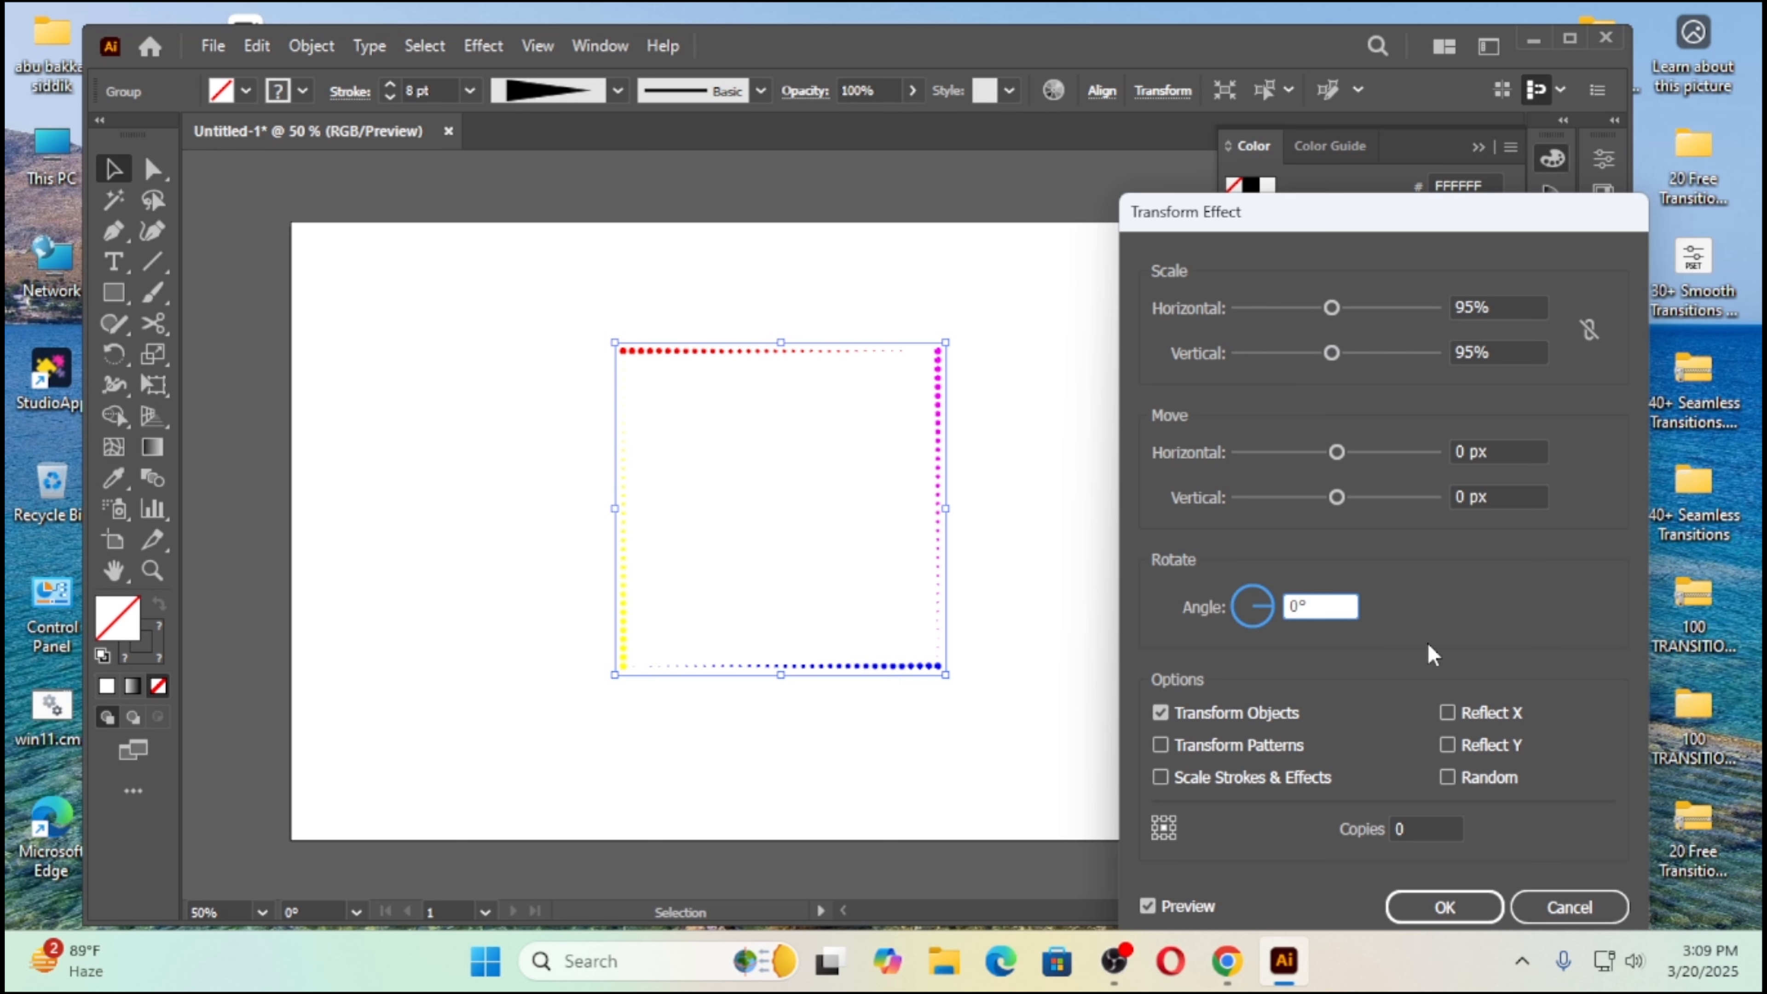
pyautogui.press('Up')
pyautogui.press('Up')
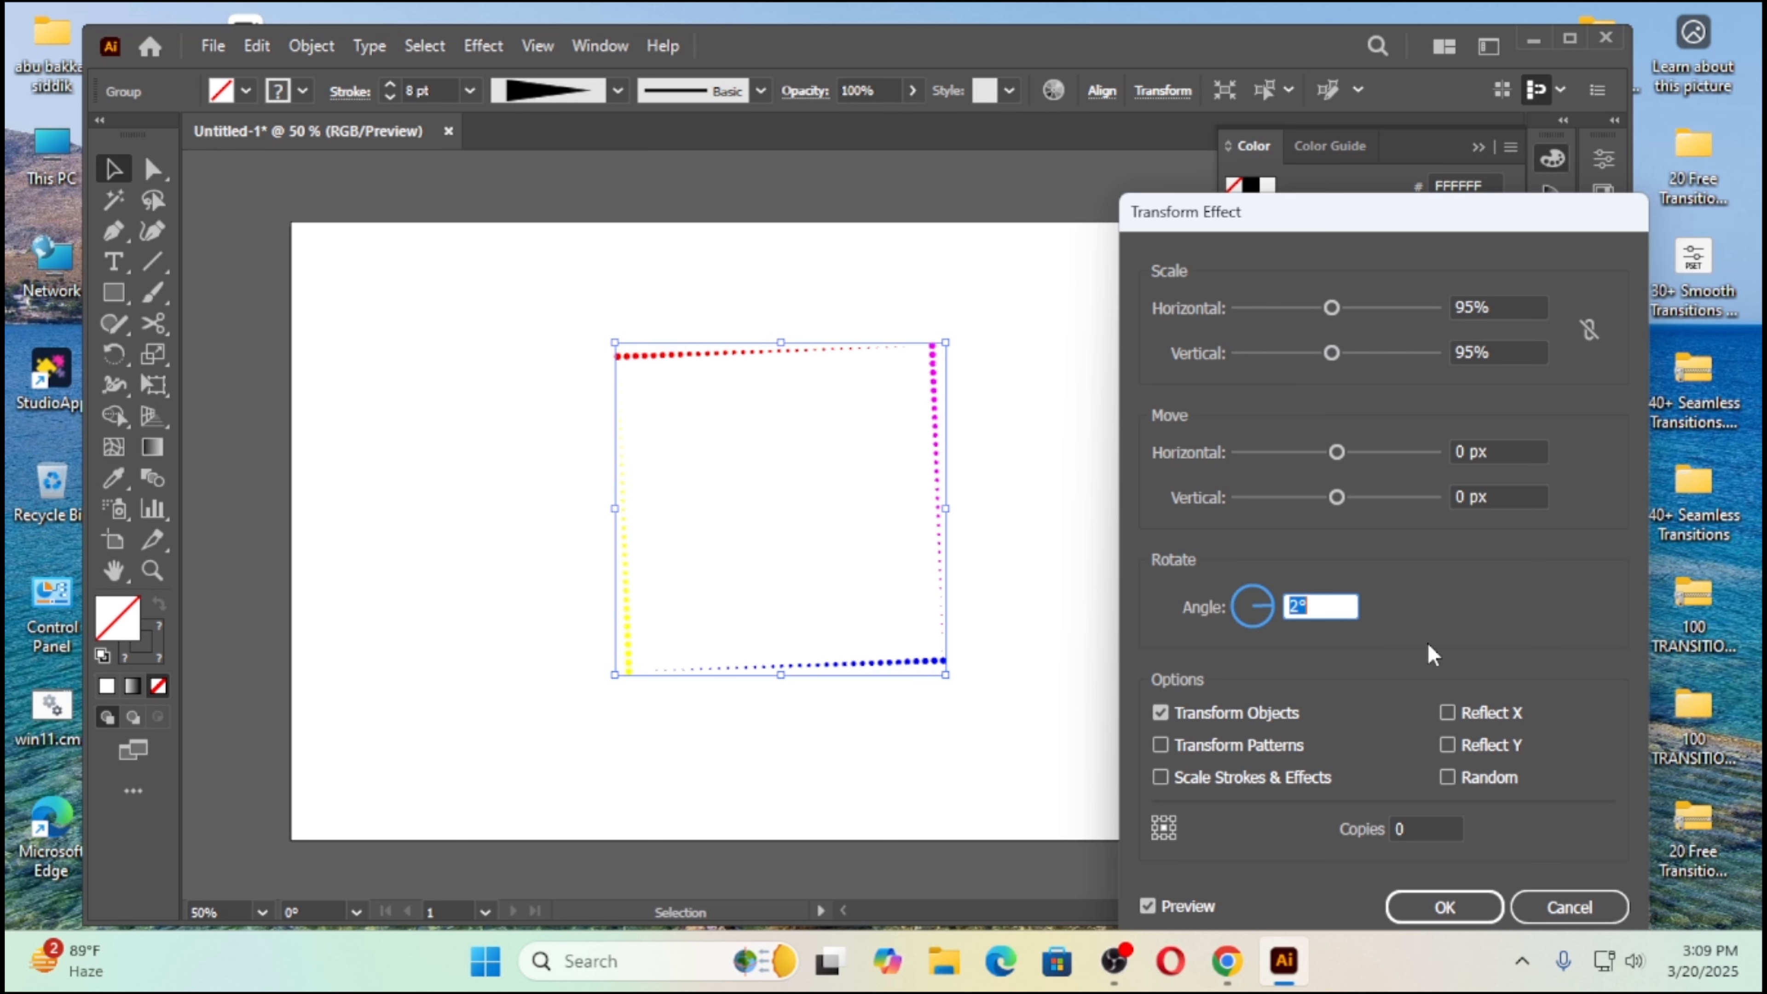
pyautogui.press('Up')
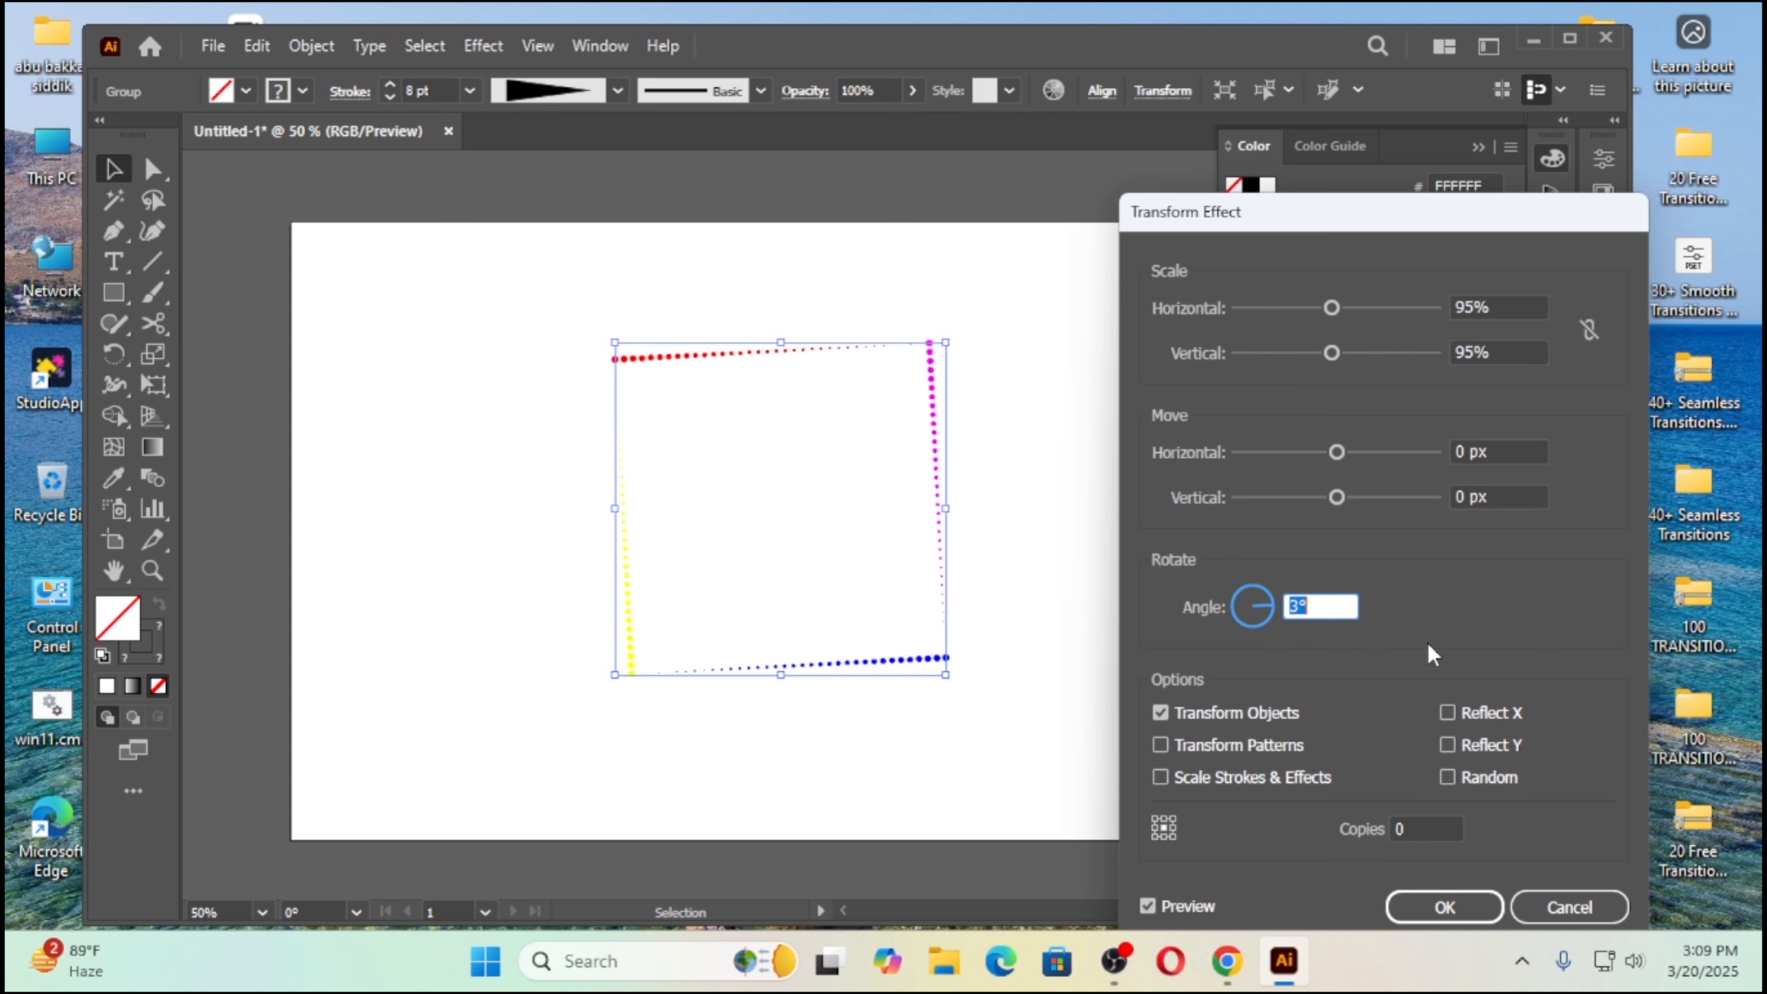
pyautogui.click(1424, 820)
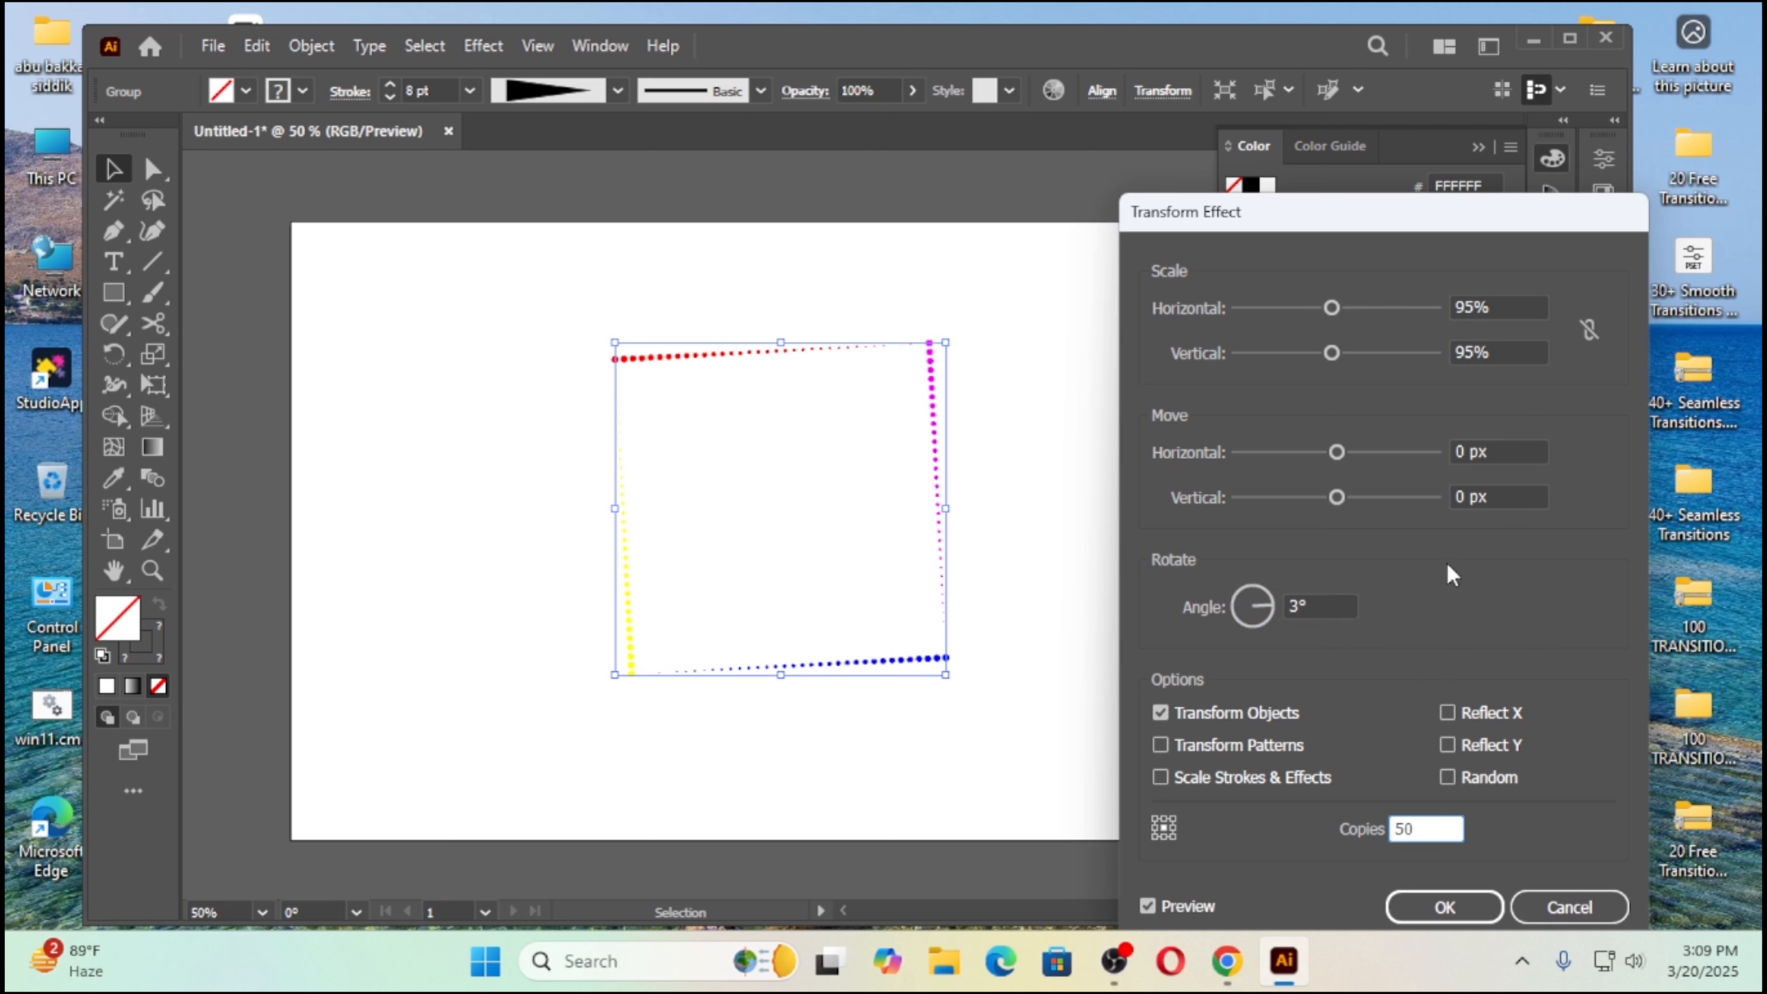
pyautogui.click(1156, 908)
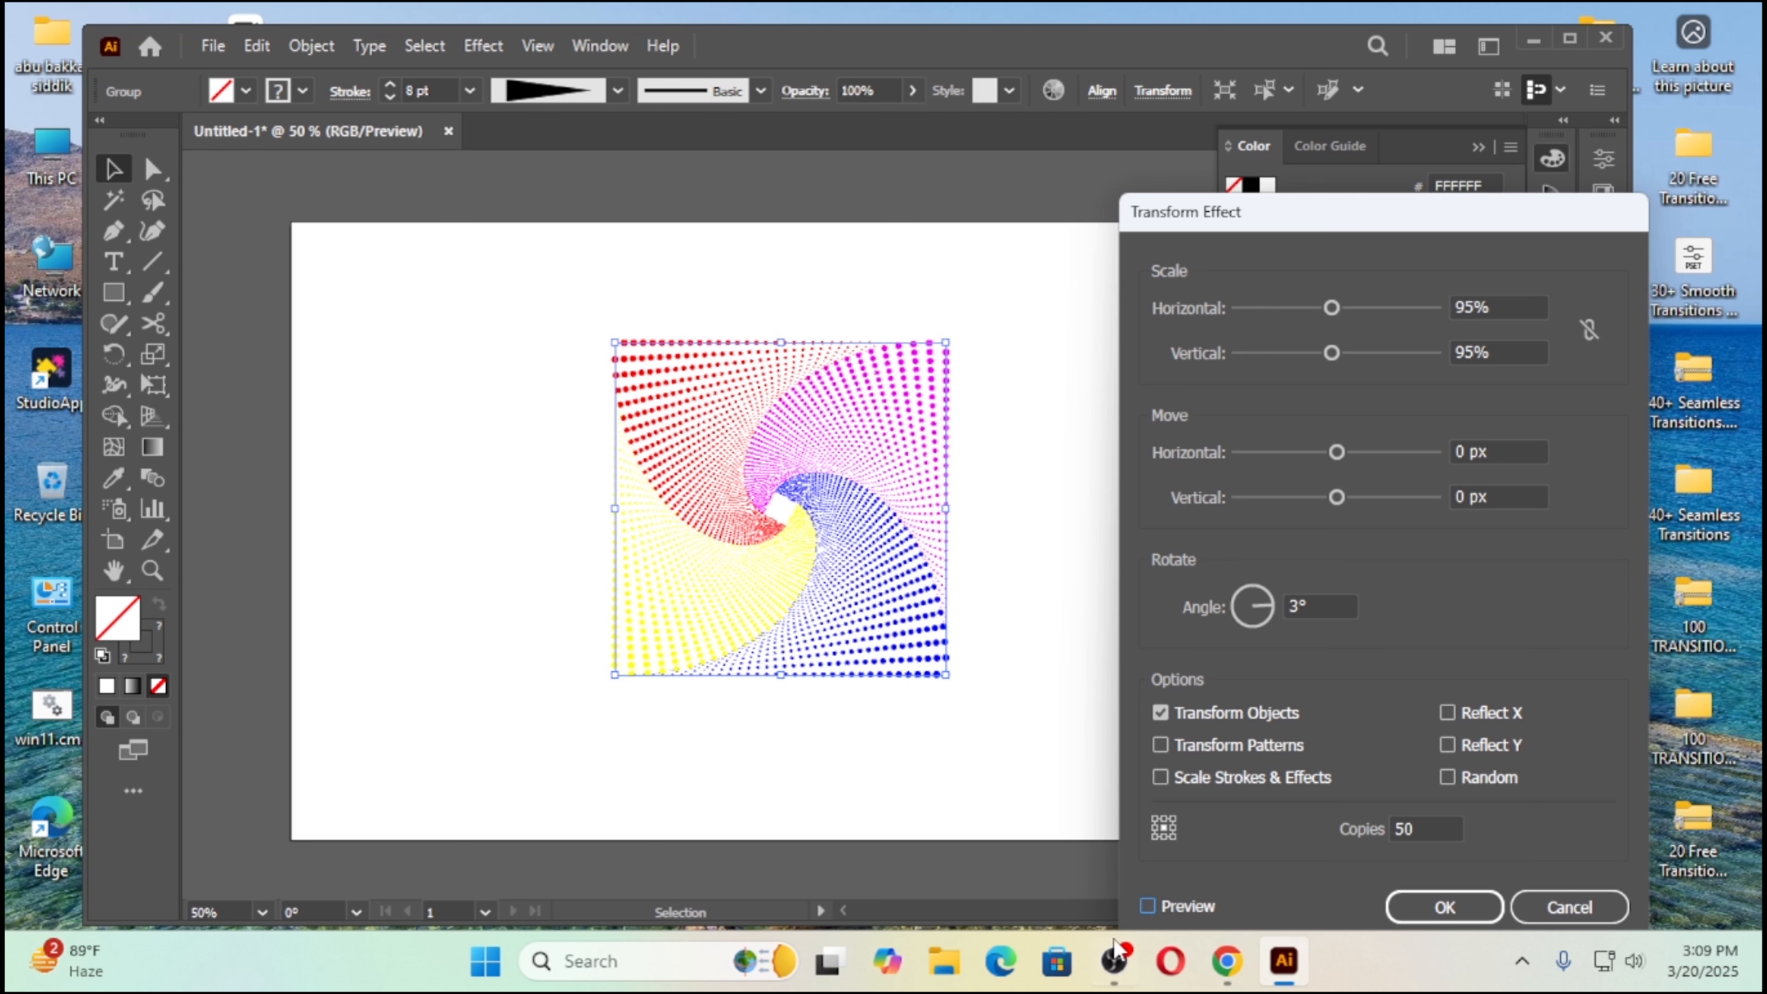
pyautogui.click(1150, 908)
pyautogui.click(1443, 904)
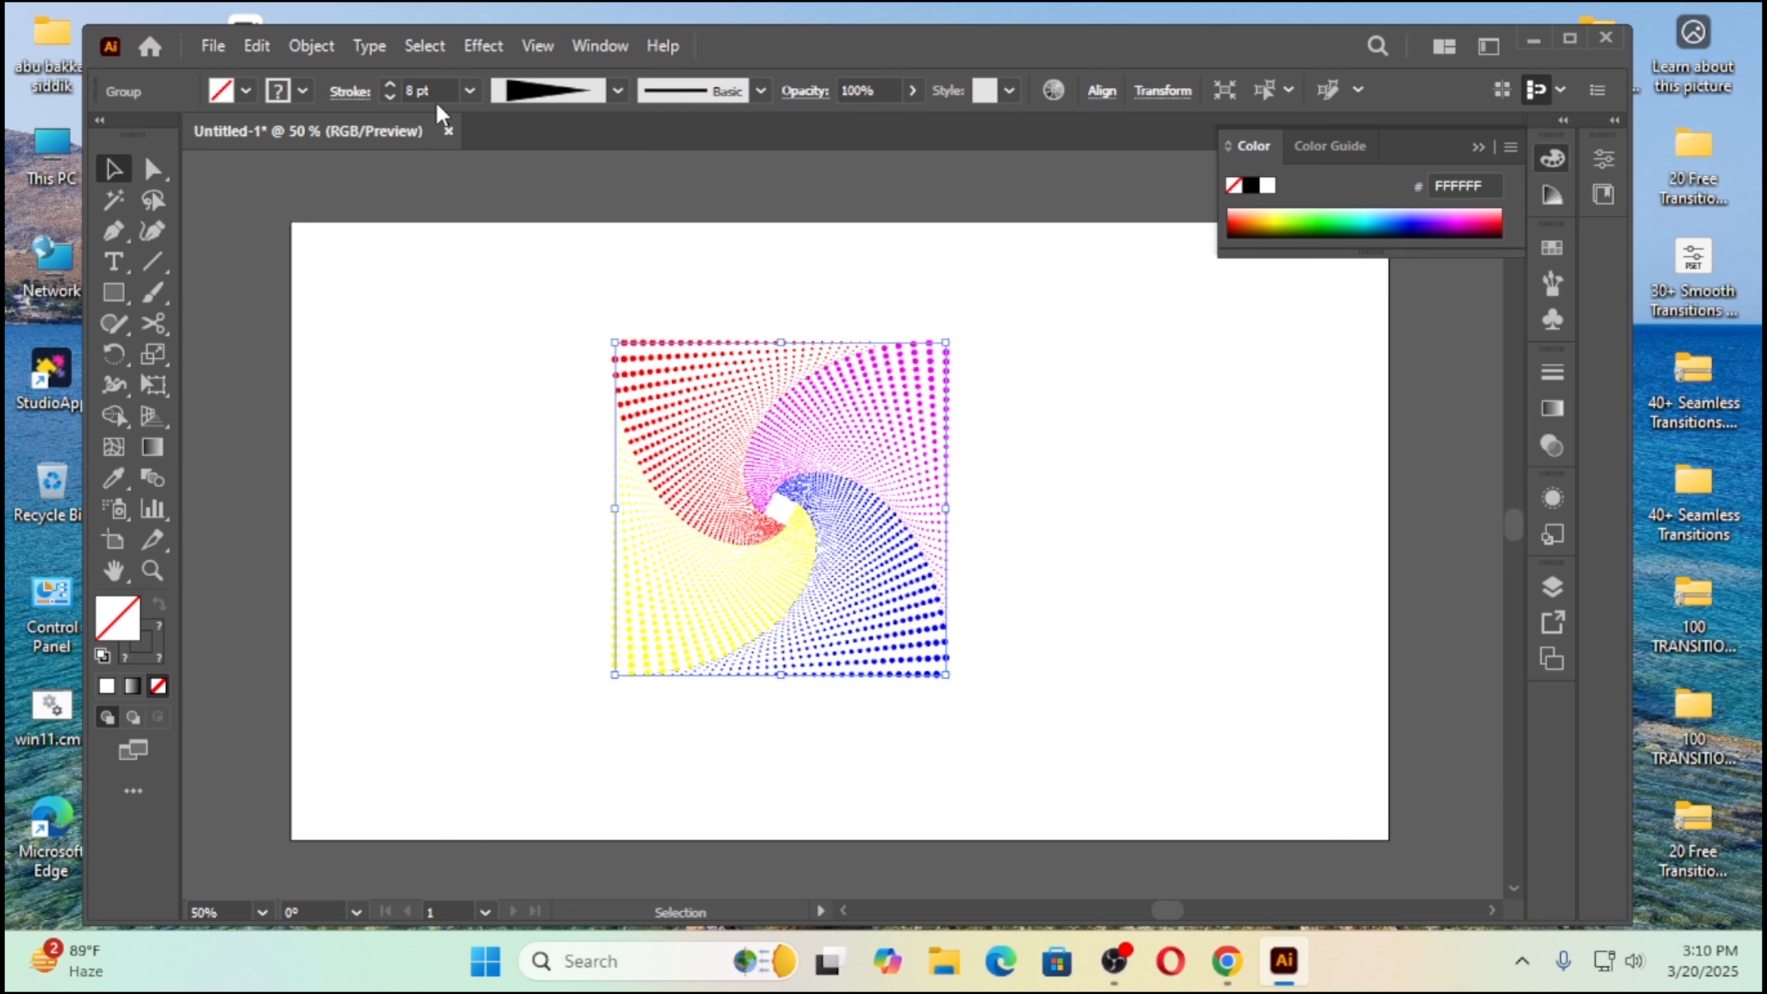
# Step: Increase the swirl's stroke weight to 10 pt and move it to the right side of the artboard, leaving it deselected
pyautogui.click(390, 85)
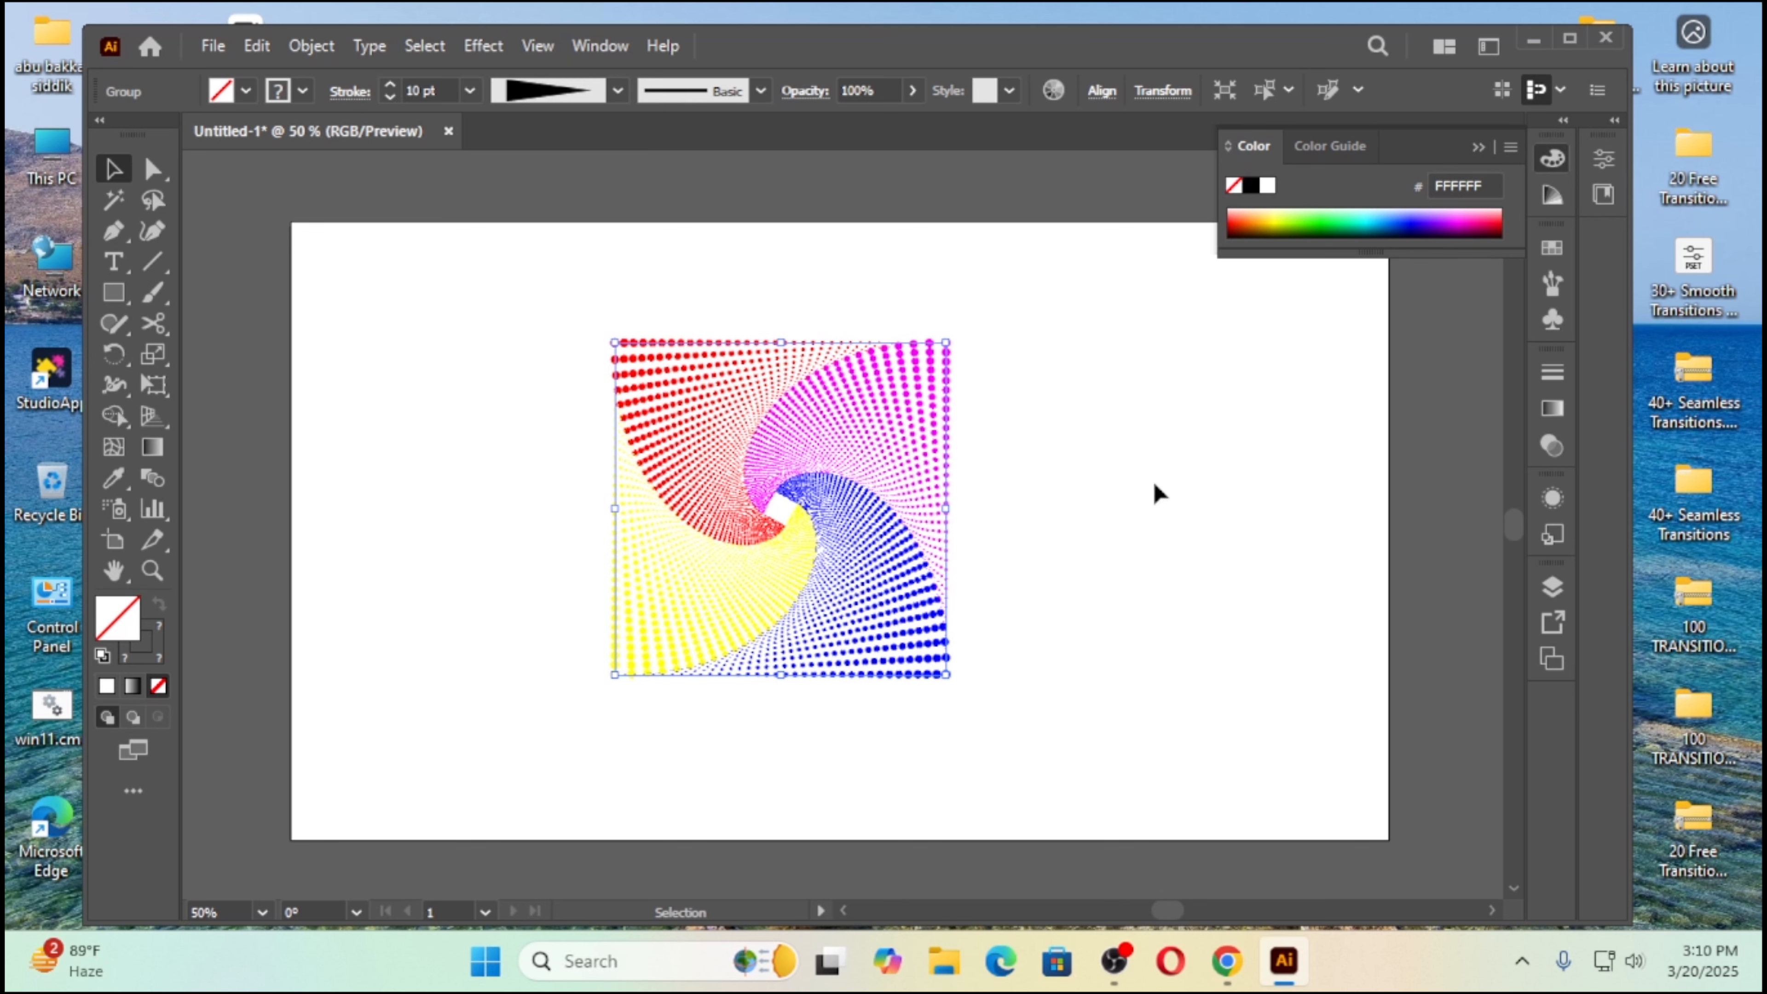
pyautogui.click(1064, 505)
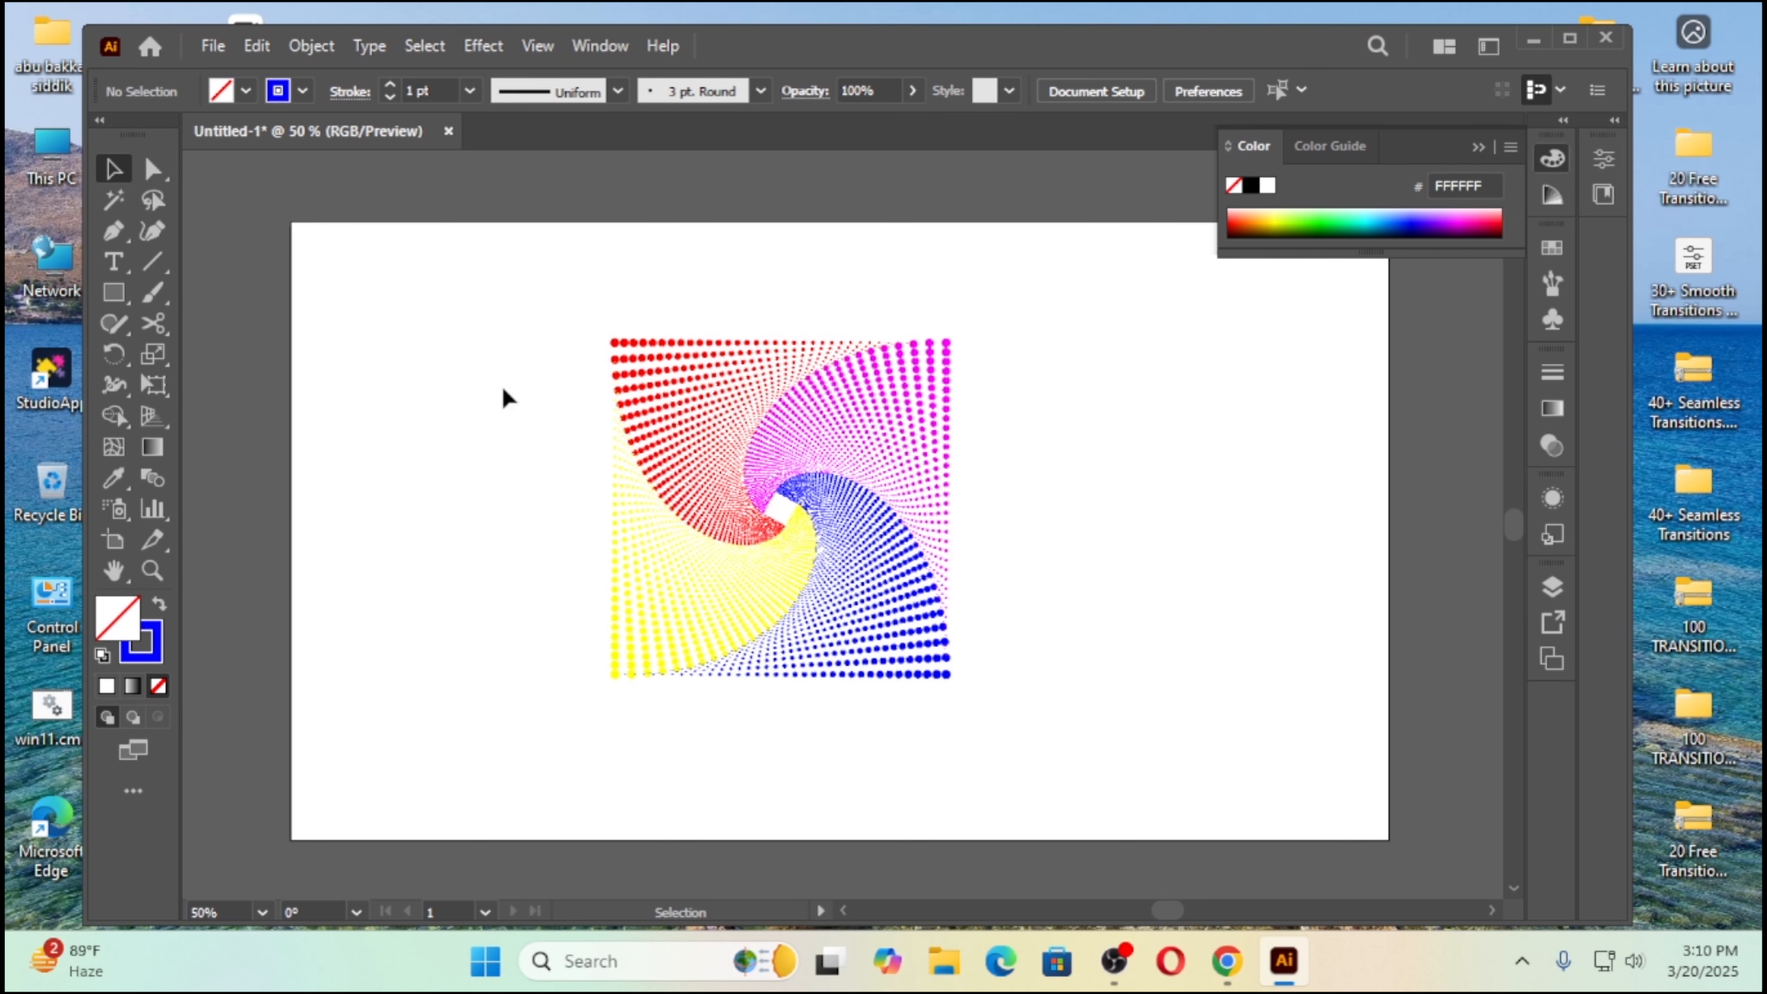
pyautogui.moveTo(502, 299); pyautogui.dragTo(1065, 732)
pyautogui.moveTo(828, 496); pyautogui.dragTo(1183, 498)
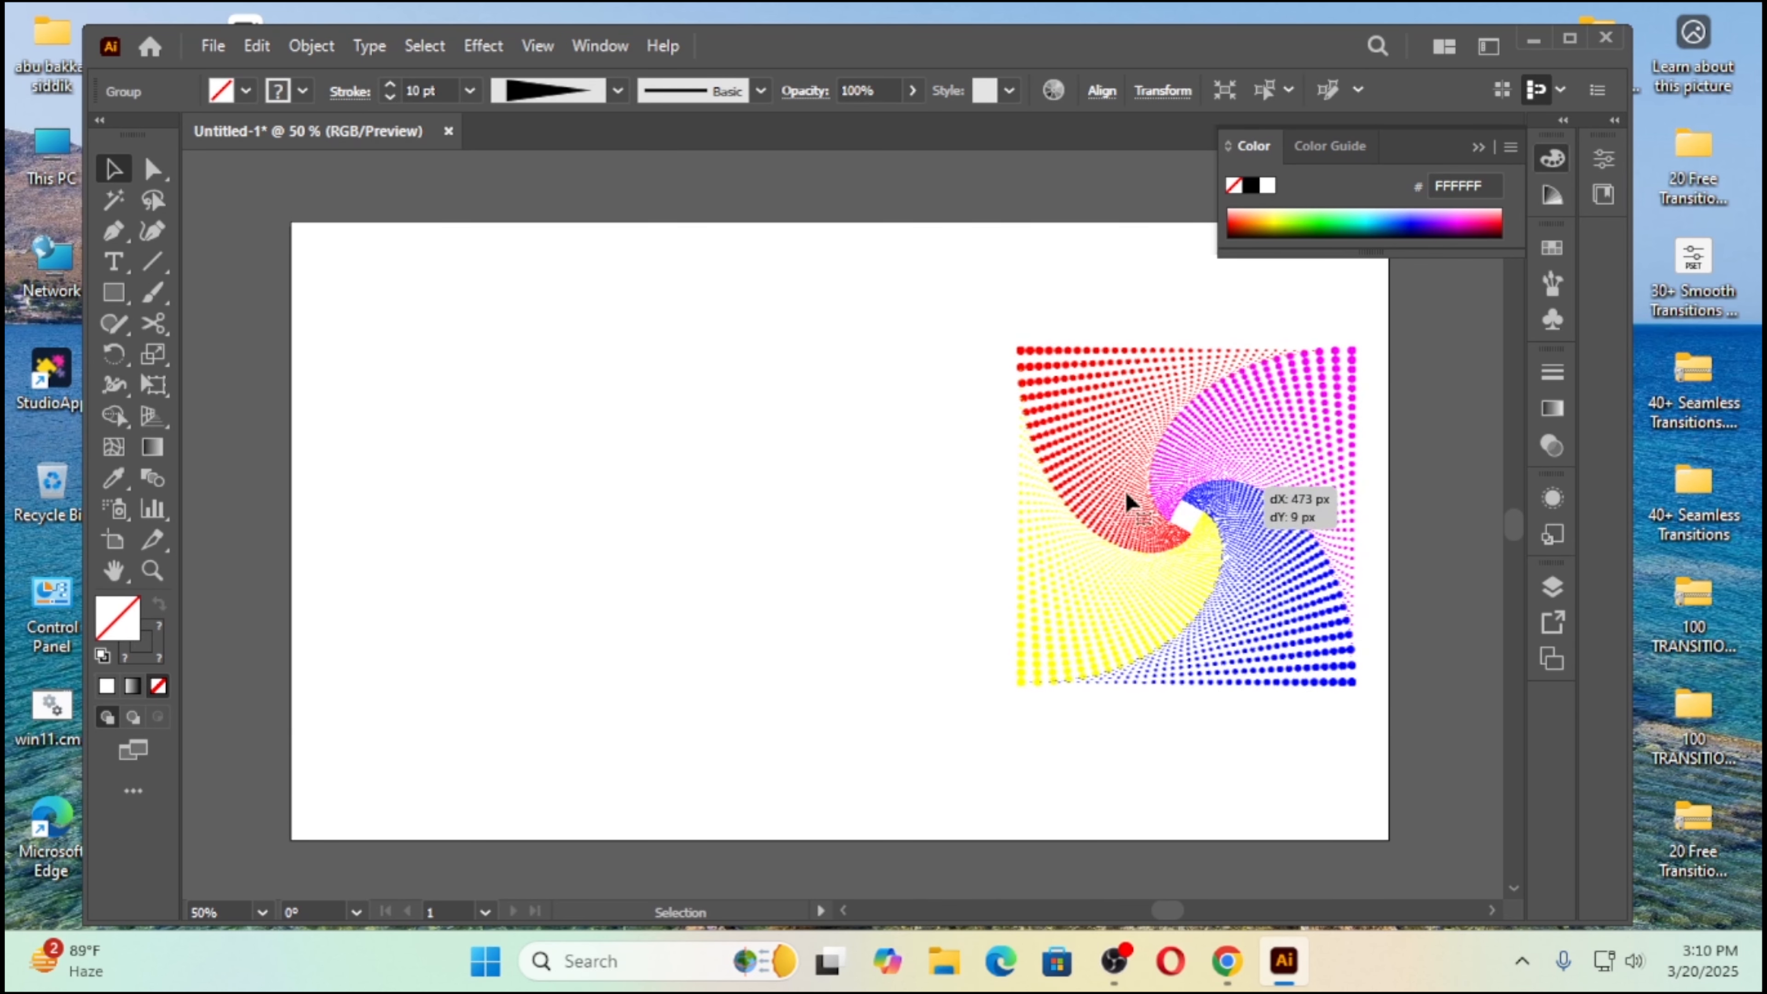
pyautogui.click(839, 384)
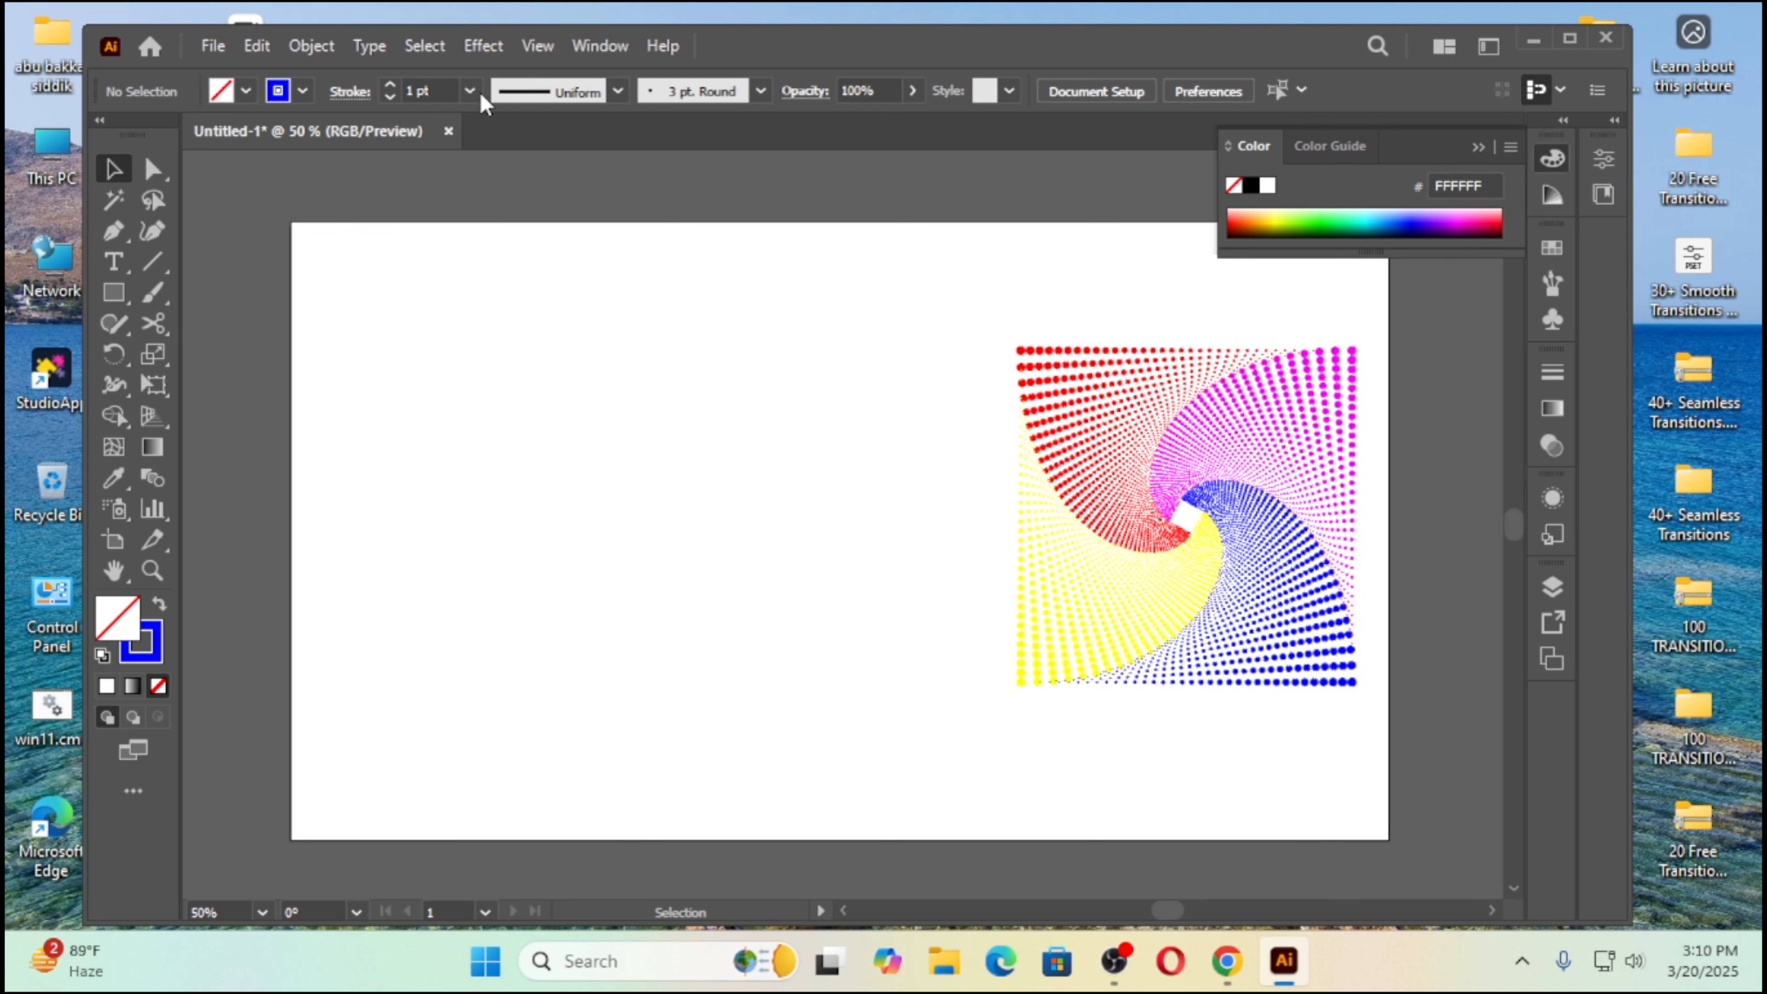
# Step: Draw a large circle outward from its center with the Ellipse tool in the empty area left of the square swirl
pyautogui.rightClick(115, 292)
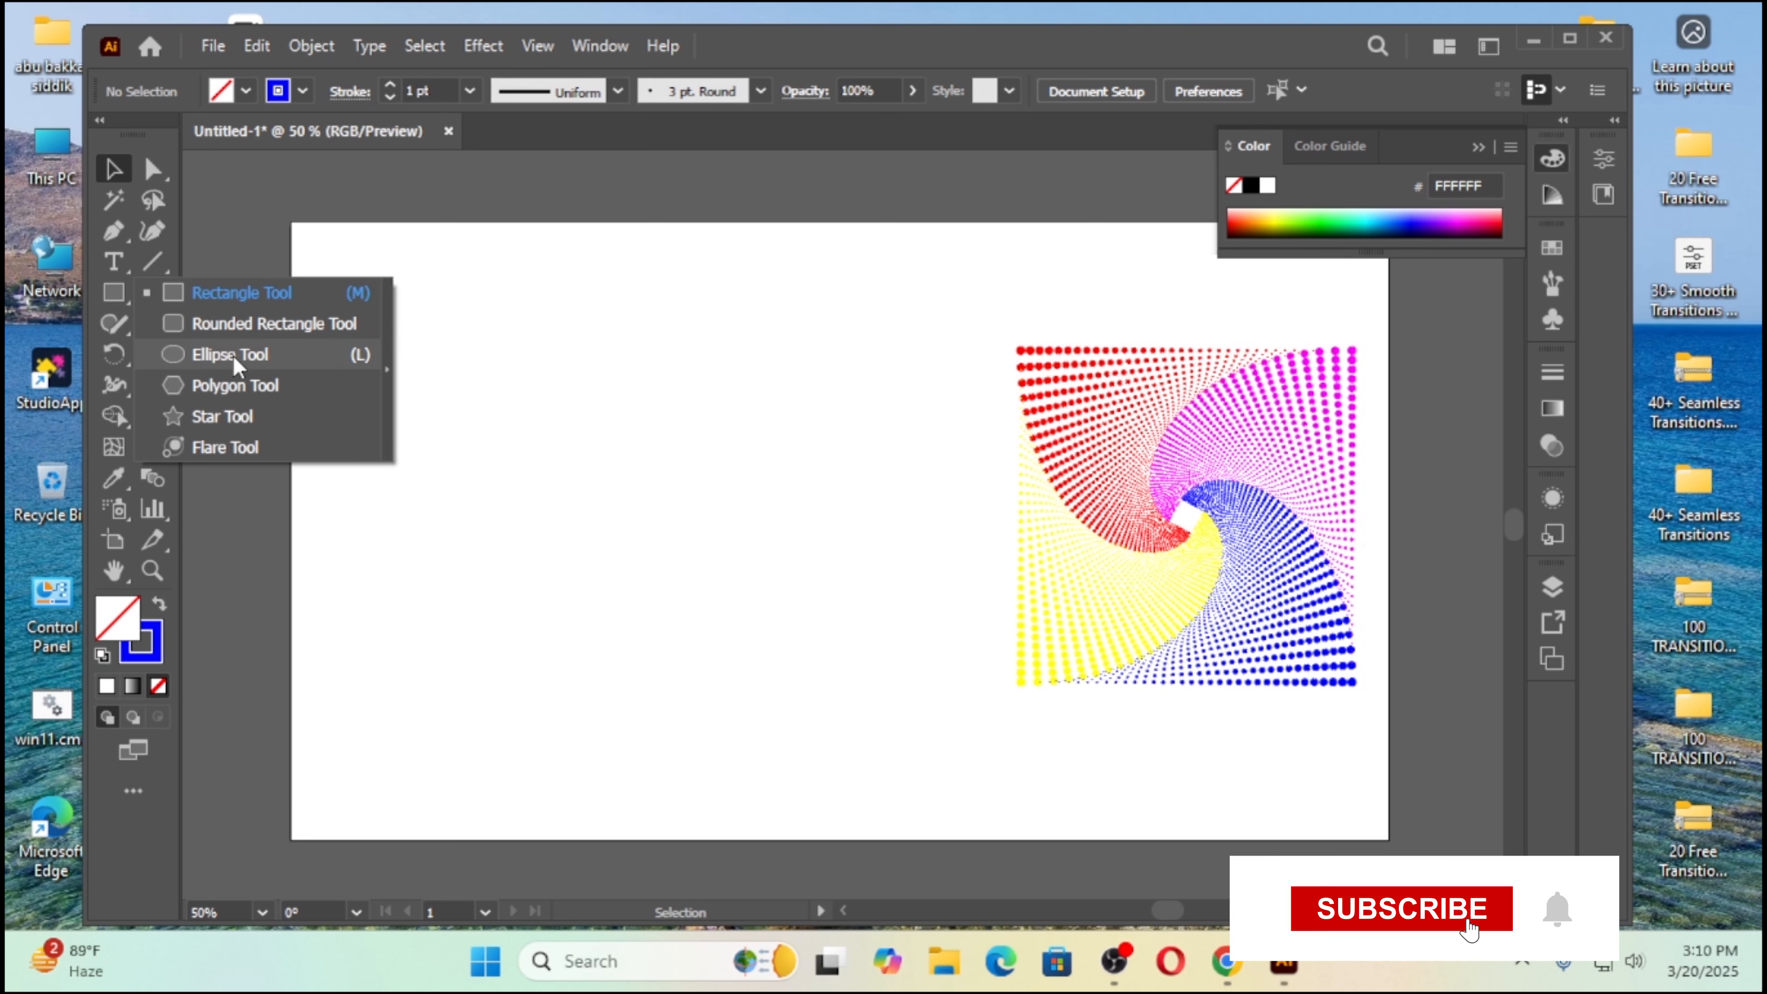
pyautogui.click(232, 355)
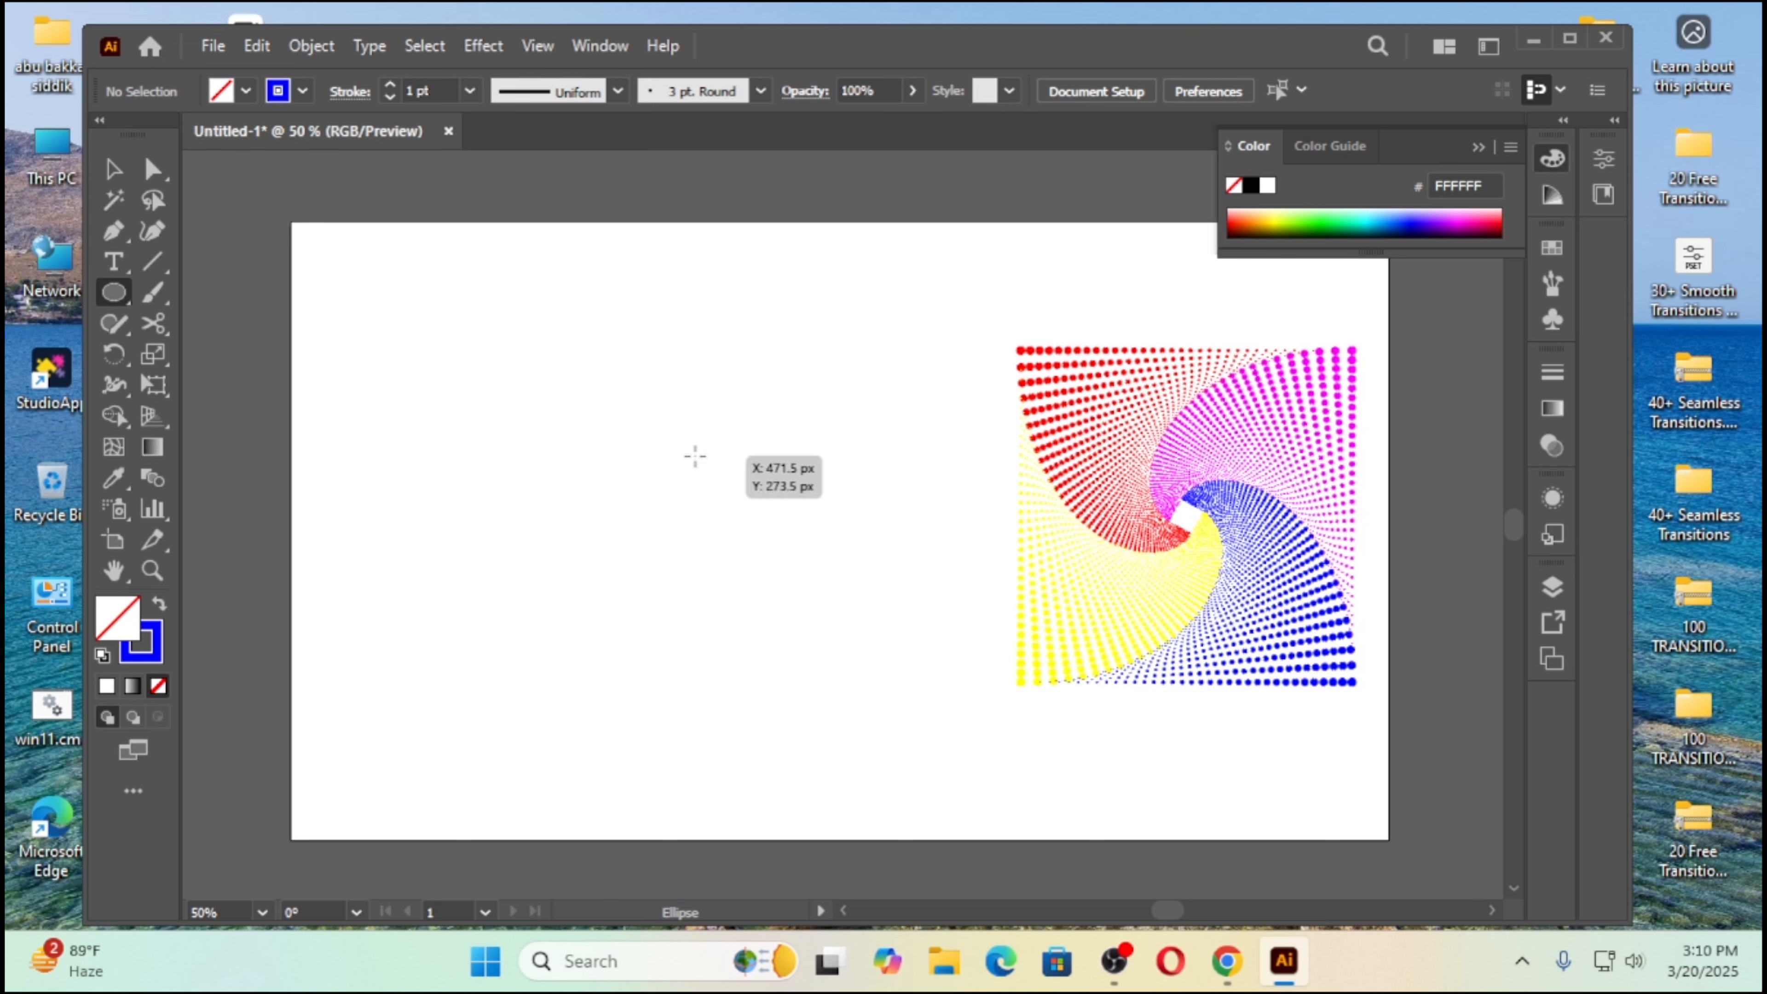
pyautogui.moveTo(693, 438); pyautogui.dragTo(808, 622)
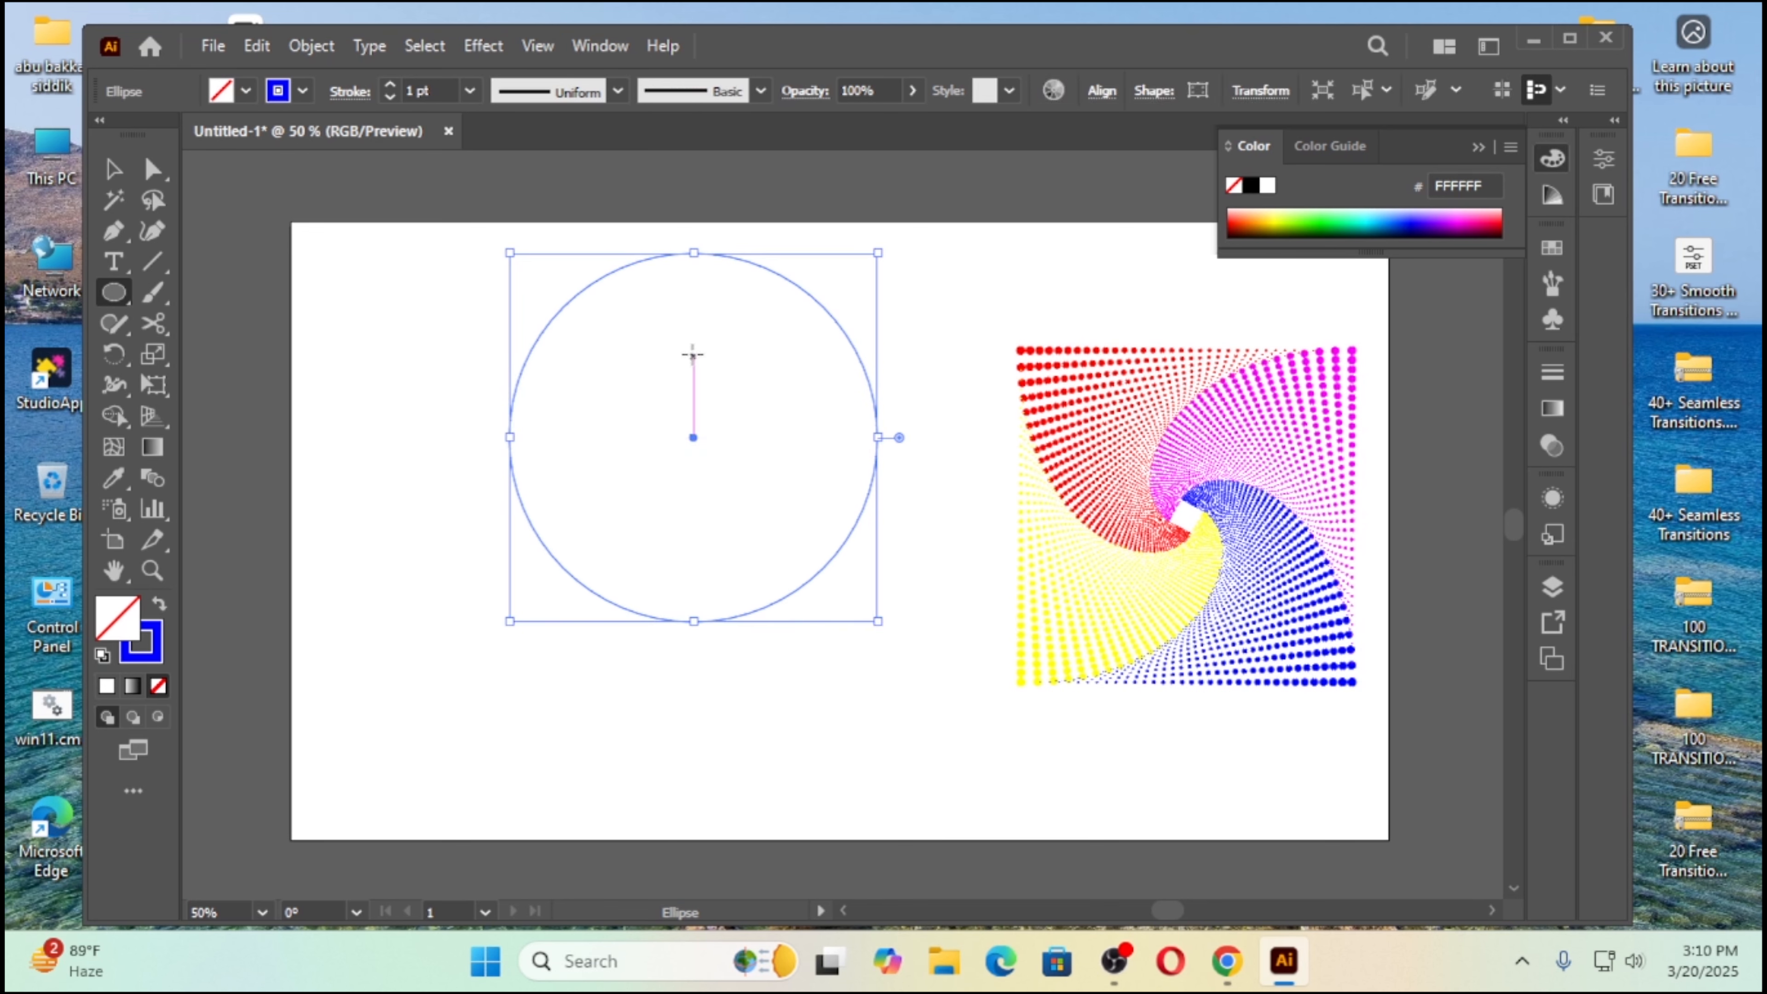
# Step: Set the circle's dotted stroke weight to 8 pt and move the circle slightly down and right, level with the swirl
pyautogui.click(392, 87)
pyautogui.click(392, 87)
pyautogui.click(392, 87)
pyautogui.click(392, 86)
pyautogui.click(392, 87)
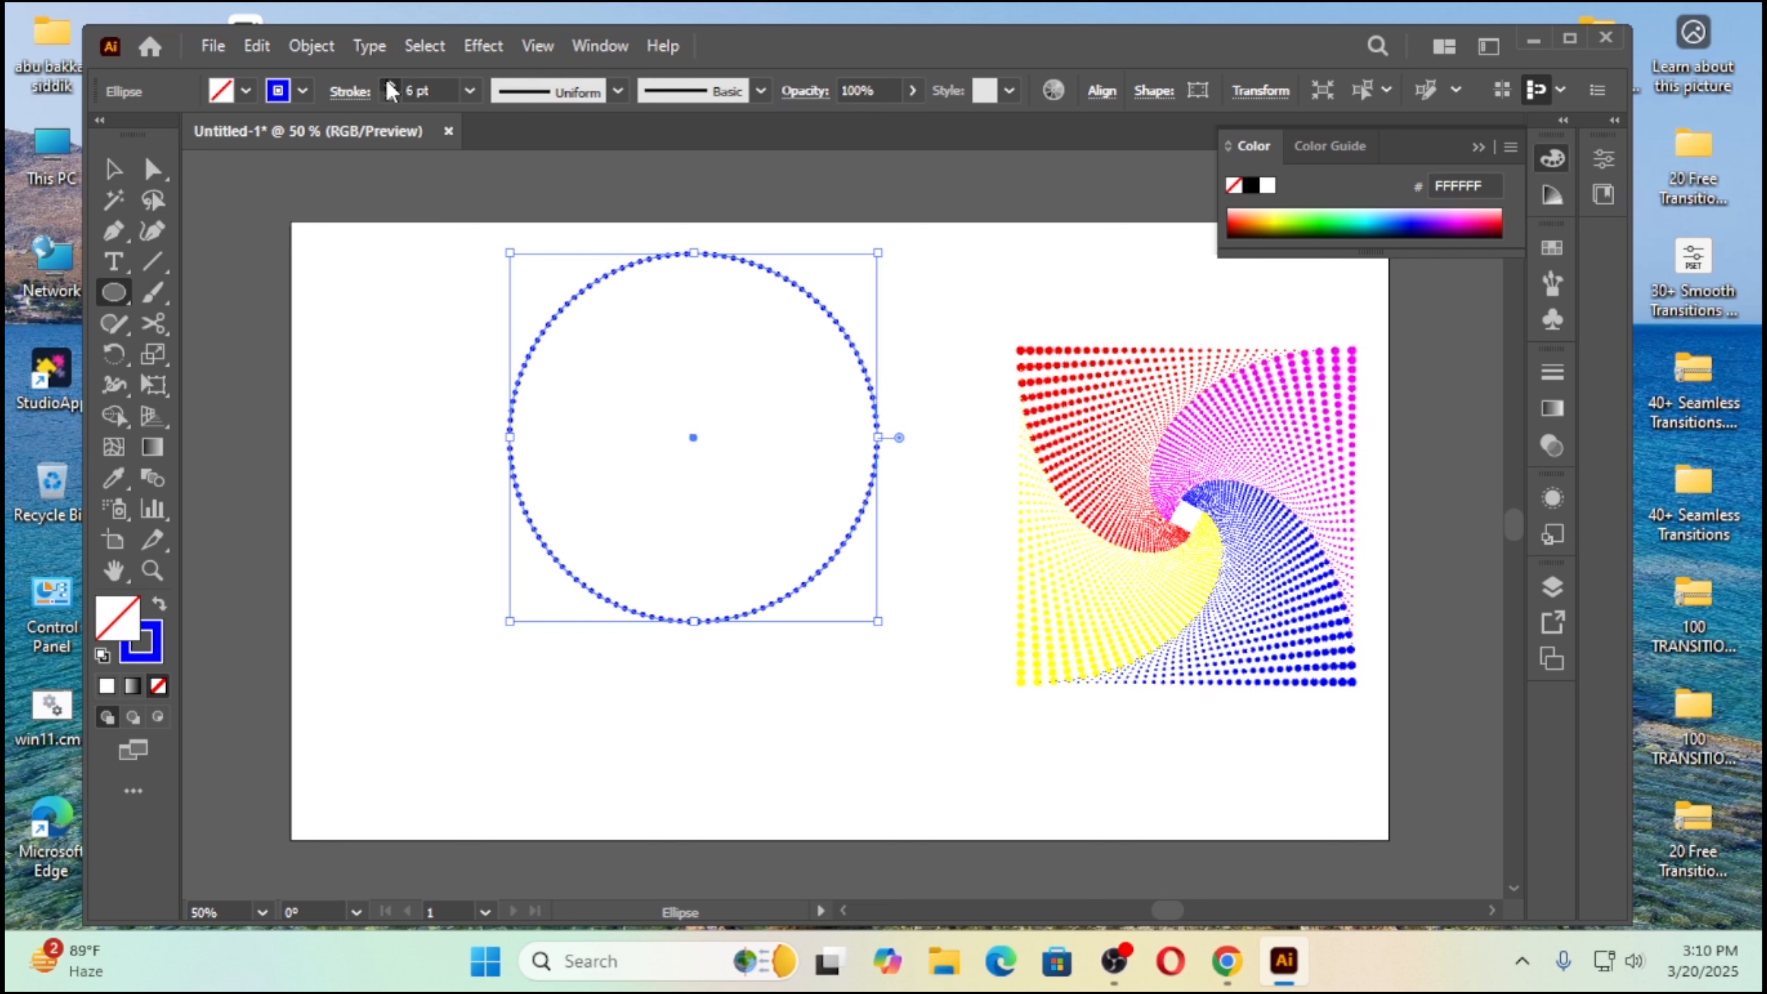
pyautogui.click(392, 86)
pyautogui.click(392, 87)
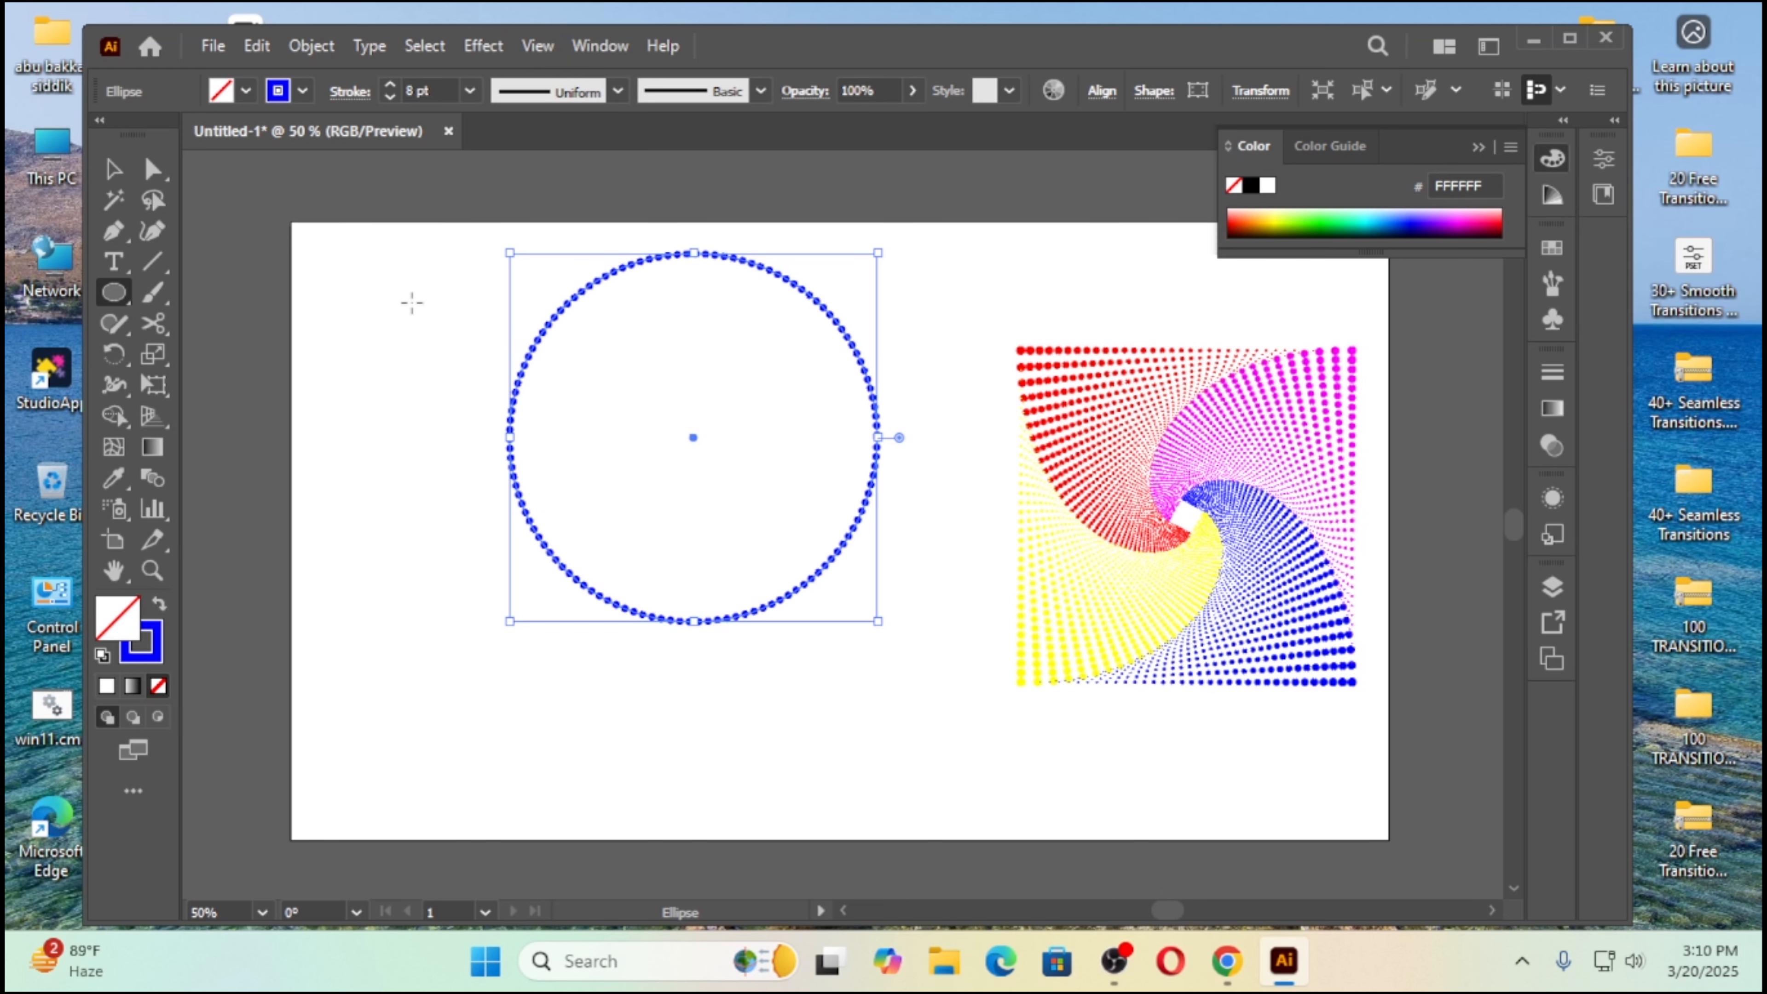
pyautogui.click(113, 168)
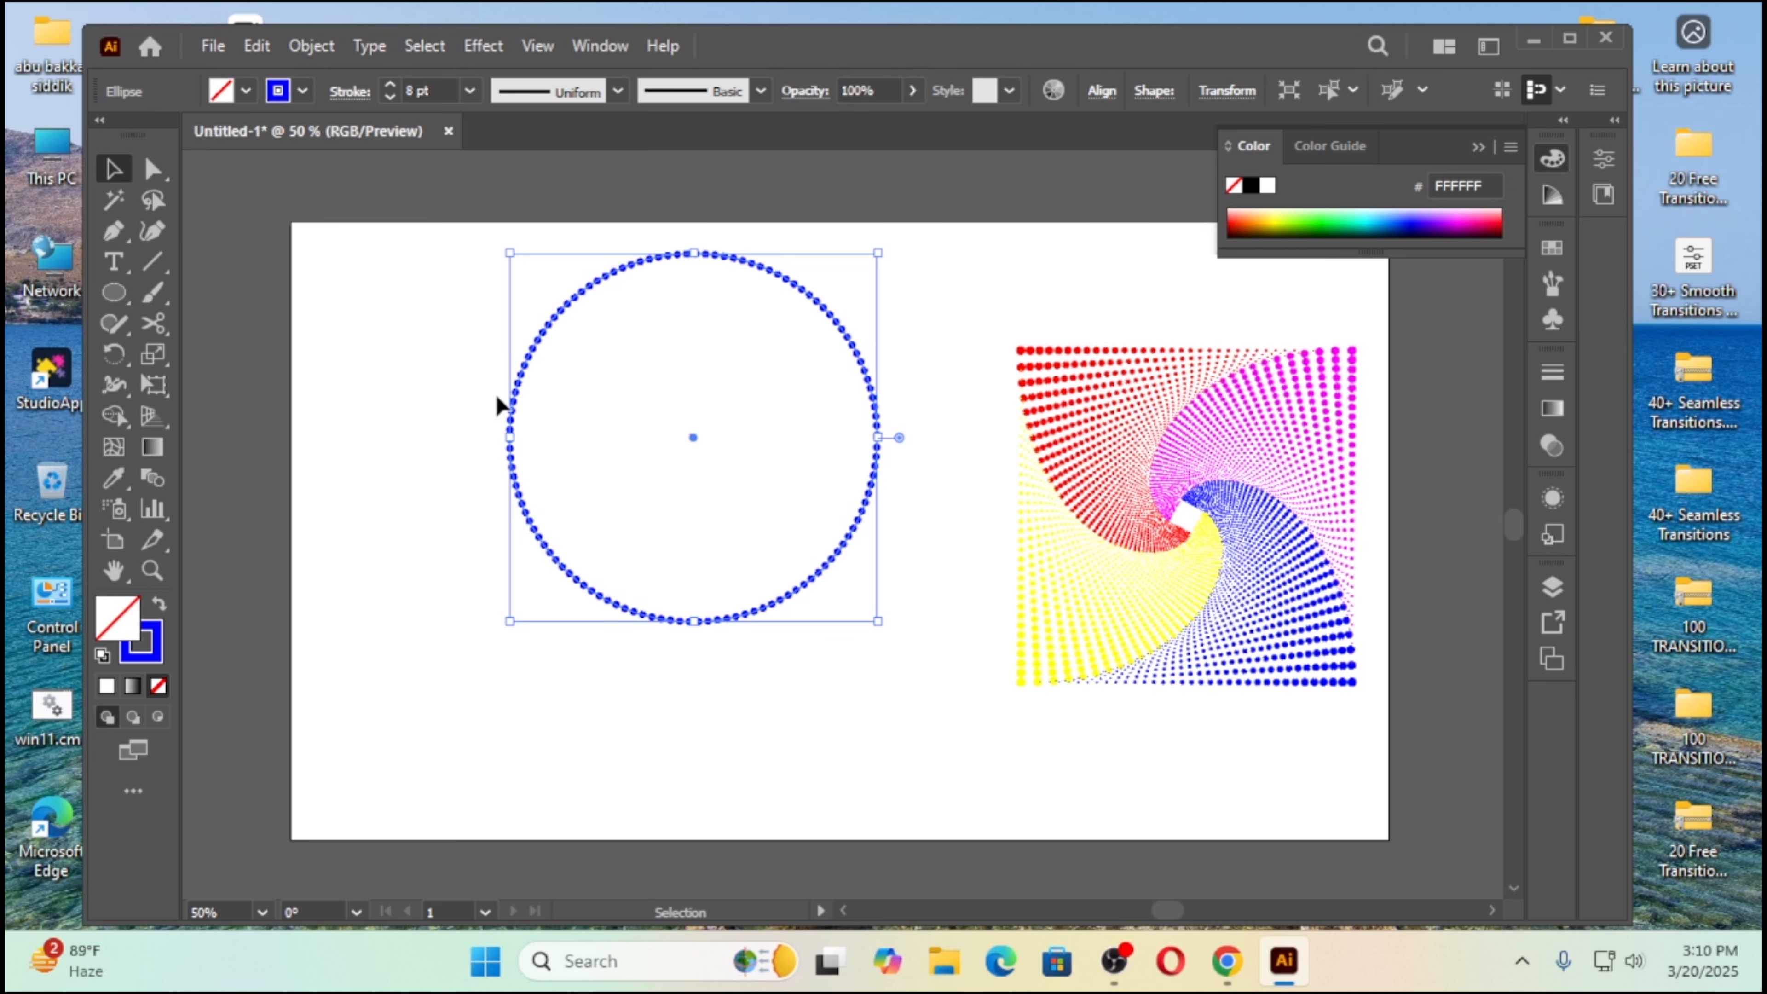
pyautogui.moveTo(569, 306); pyautogui.dragTo(609, 383)
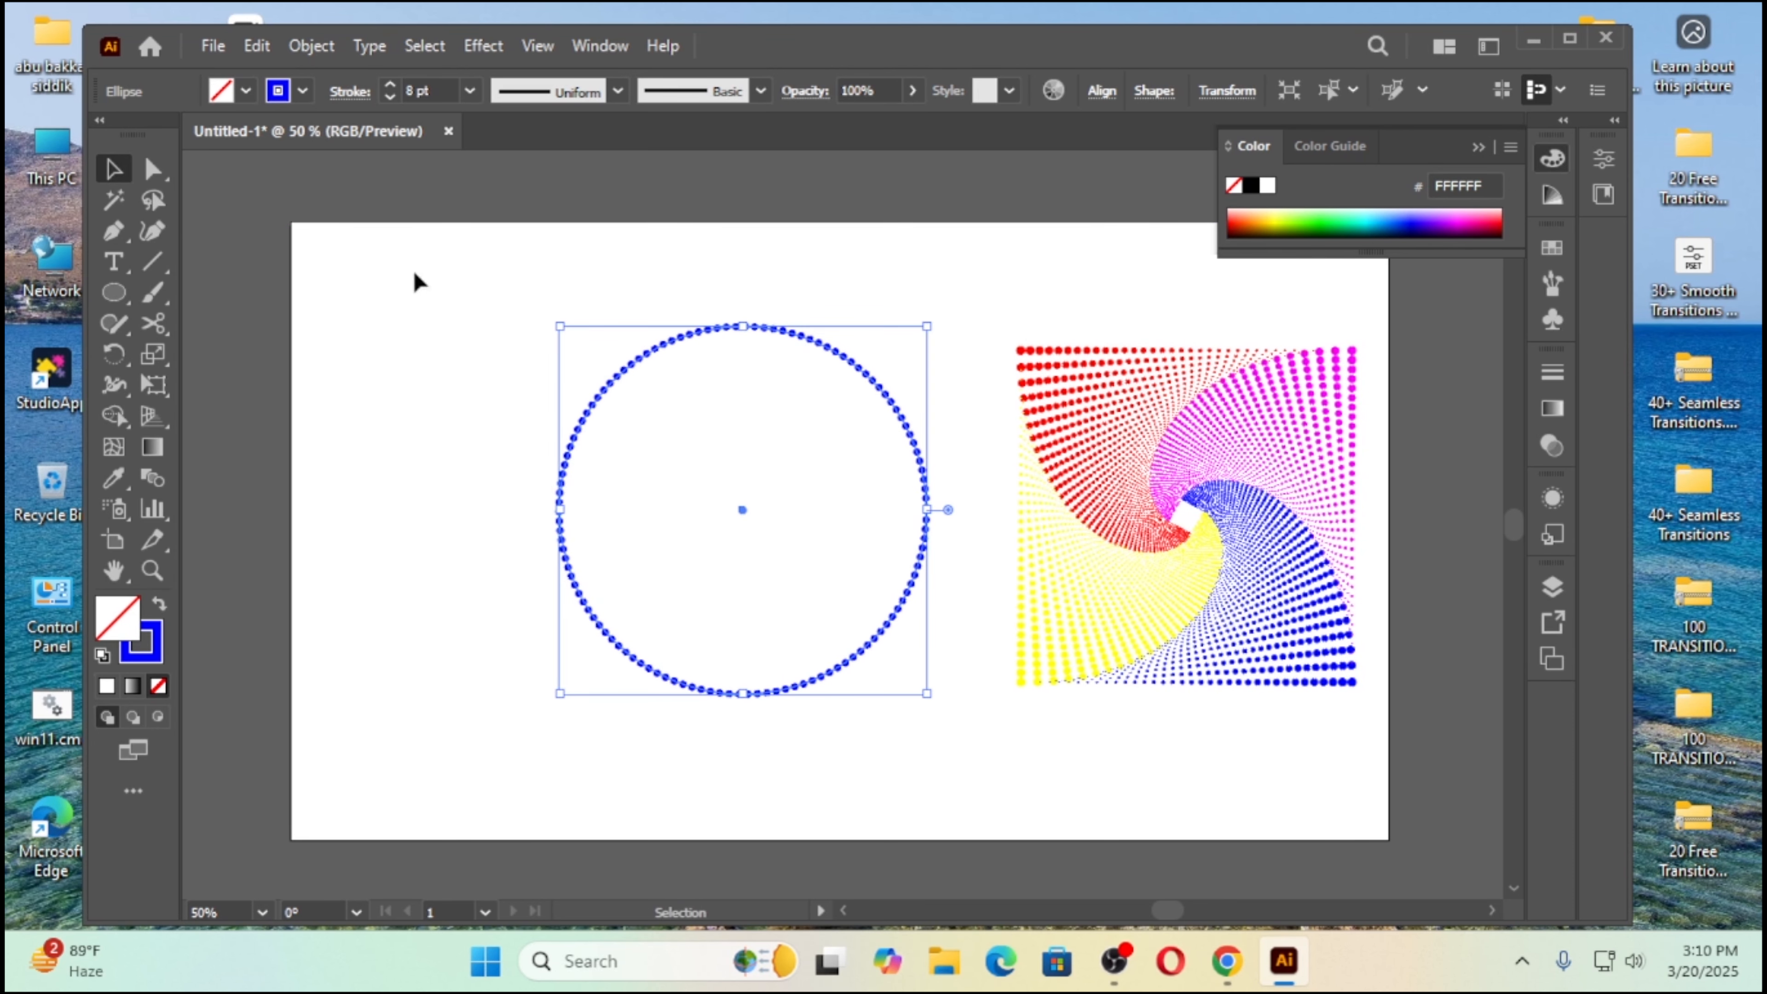
# Step: Split the circle into four quarter arcs by cutting its top, left, right and bottom anchors with Scissors, then deselect
pyautogui.click(153, 324)
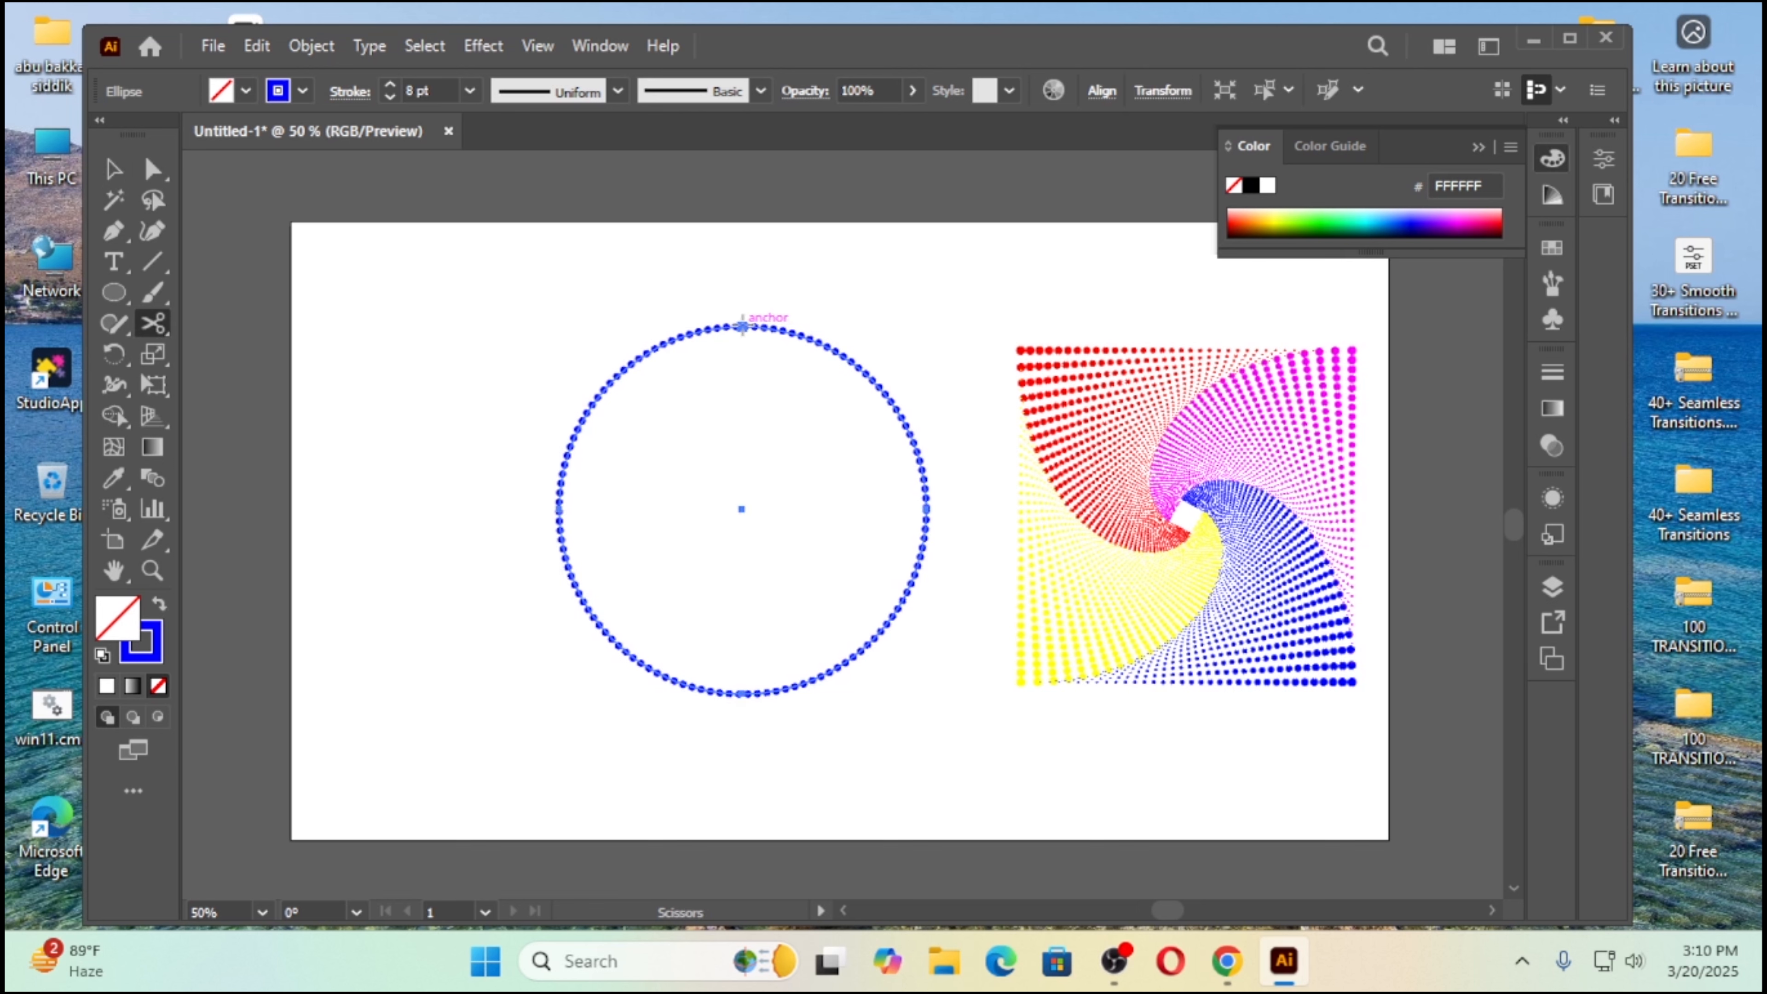
pyautogui.click(742, 324)
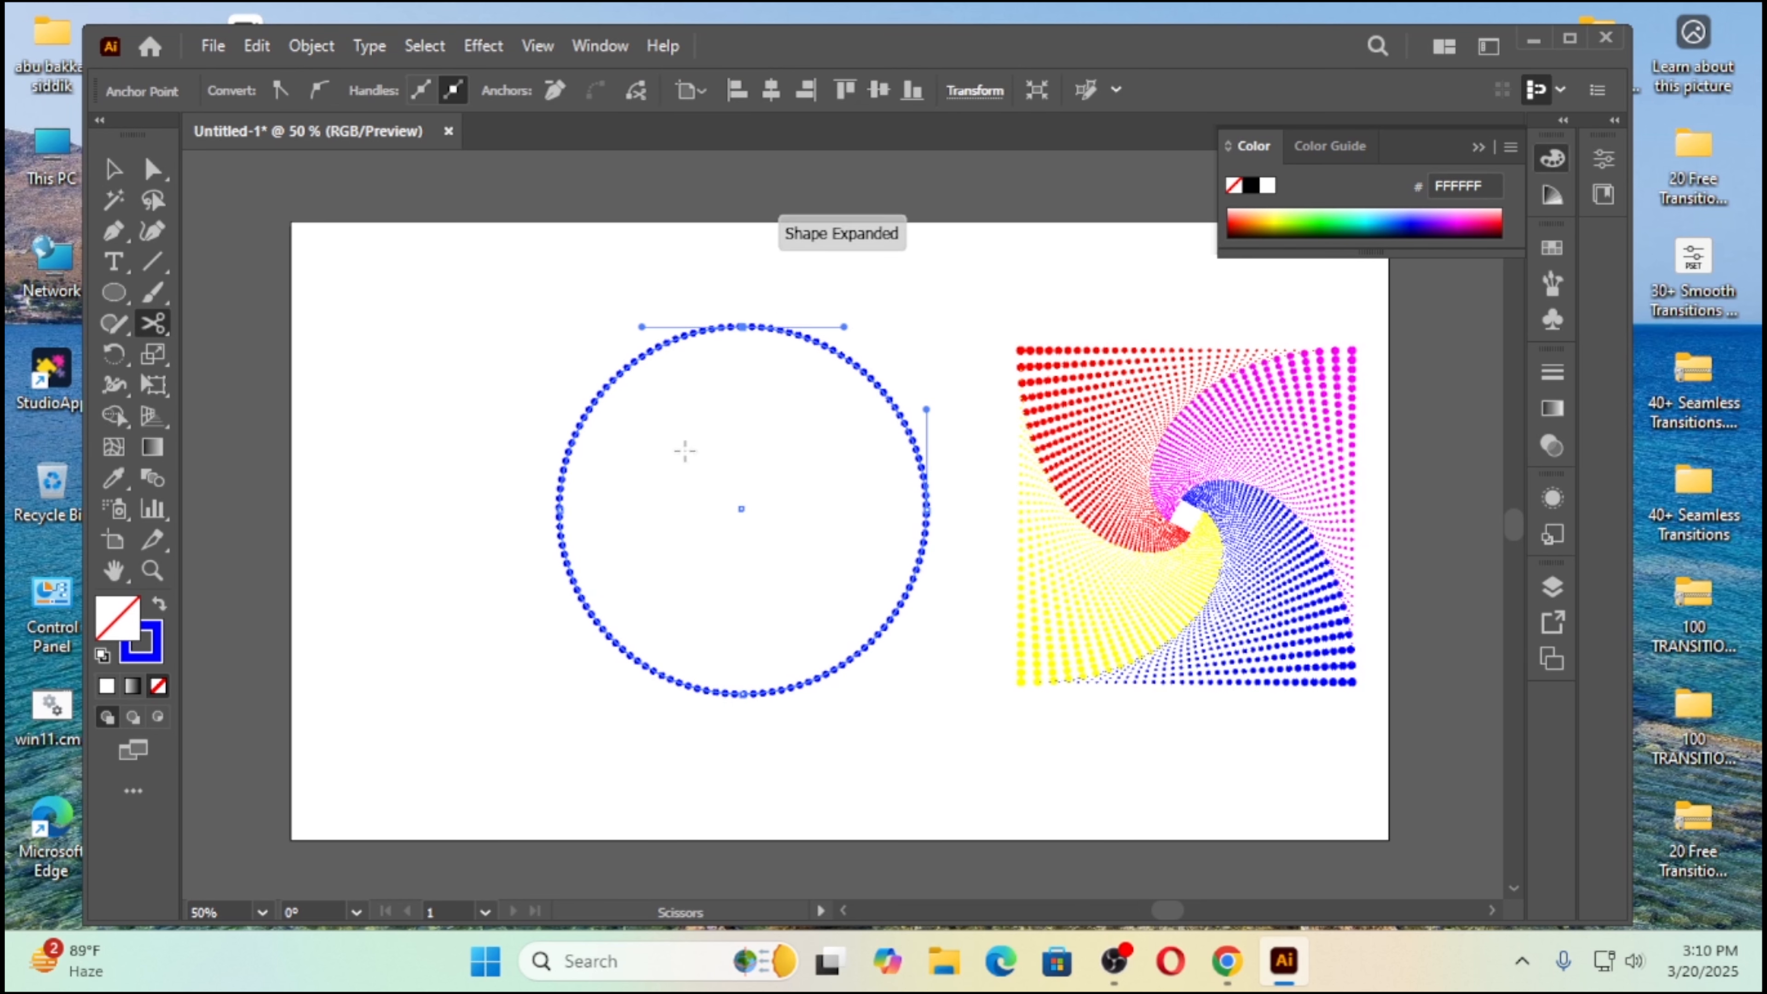
pyautogui.click(561, 510)
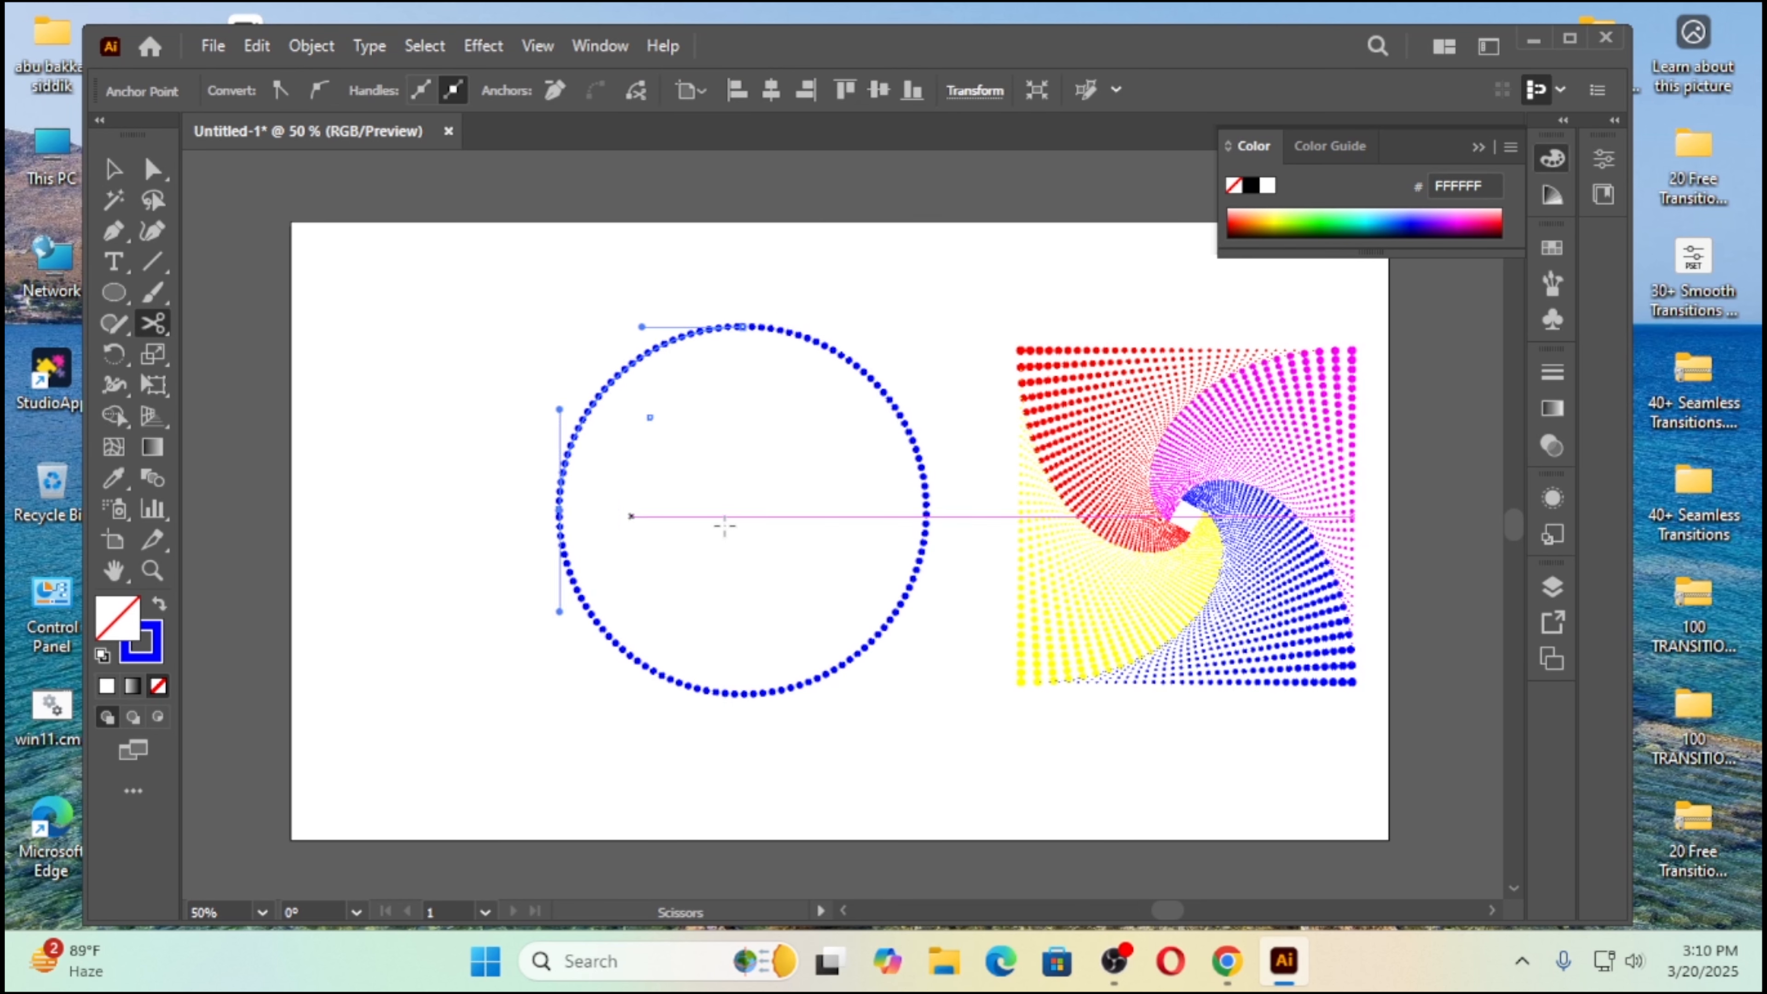
pyautogui.click(926, 509)
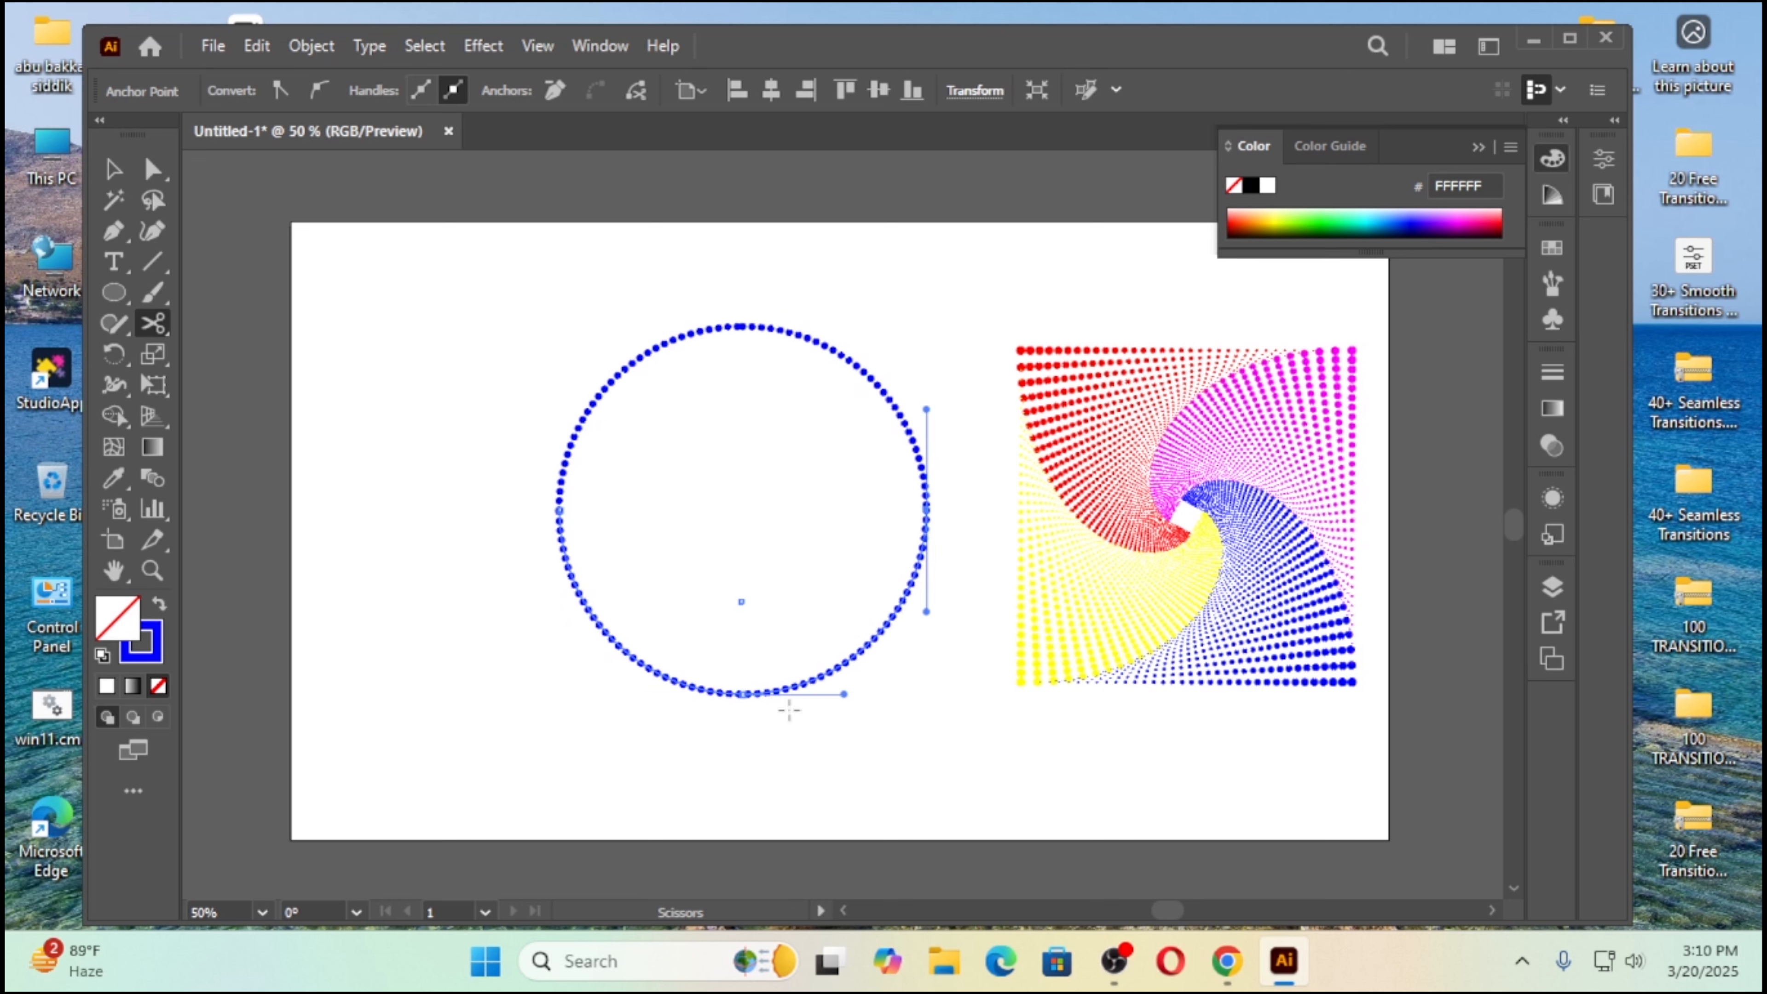
pyautogui.click(741, 694)
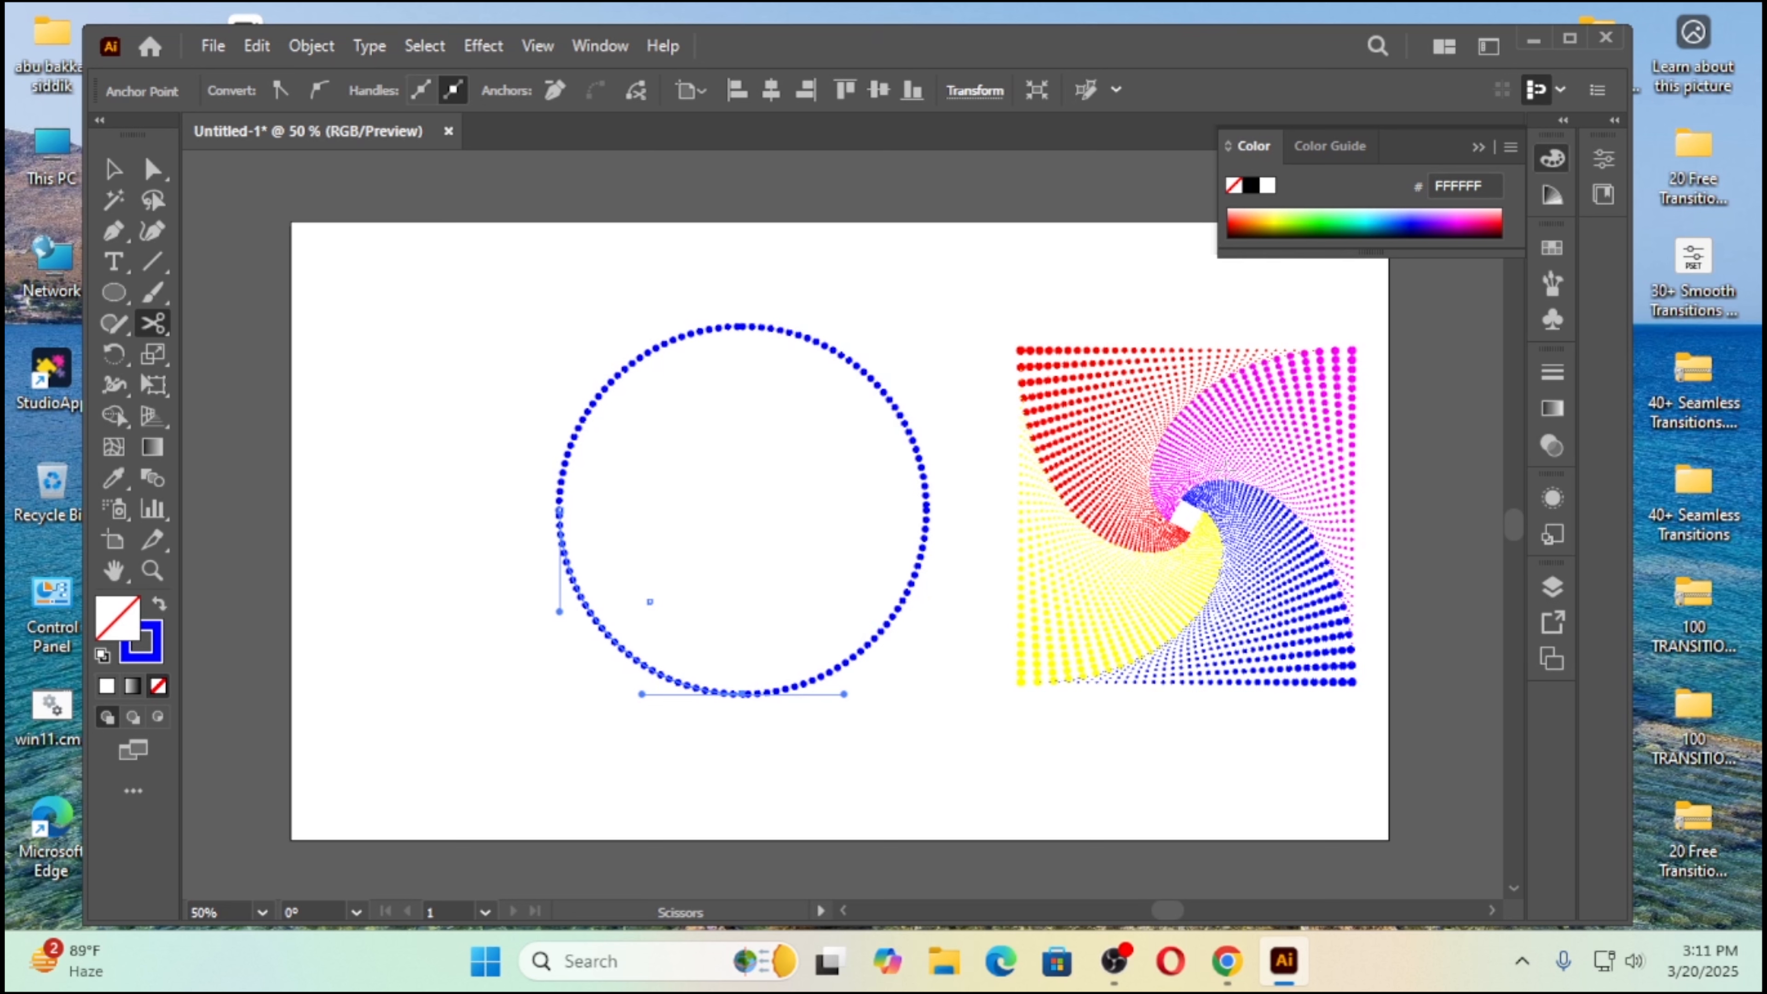
pyautogui.click(120, 178)
pyautogui.click(360, 412)
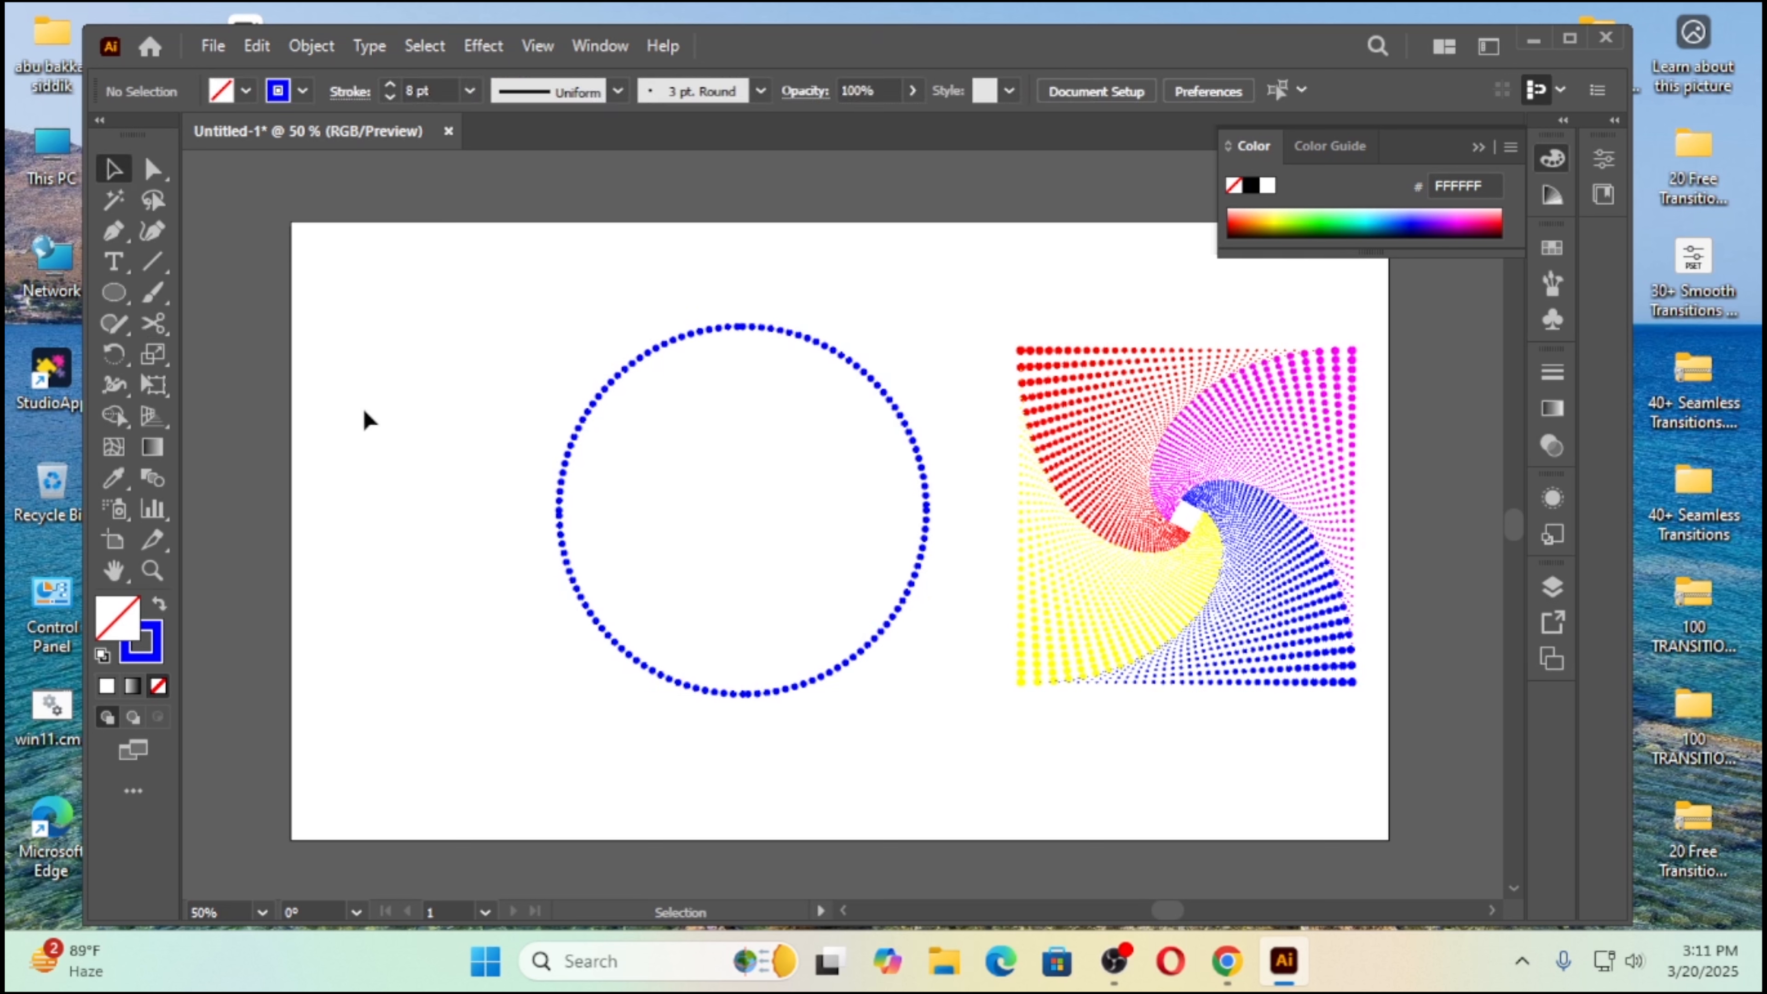
# Step: Change the stroke color of the circle's upper-left arc to yellow
pyautogui.click(571, 466)
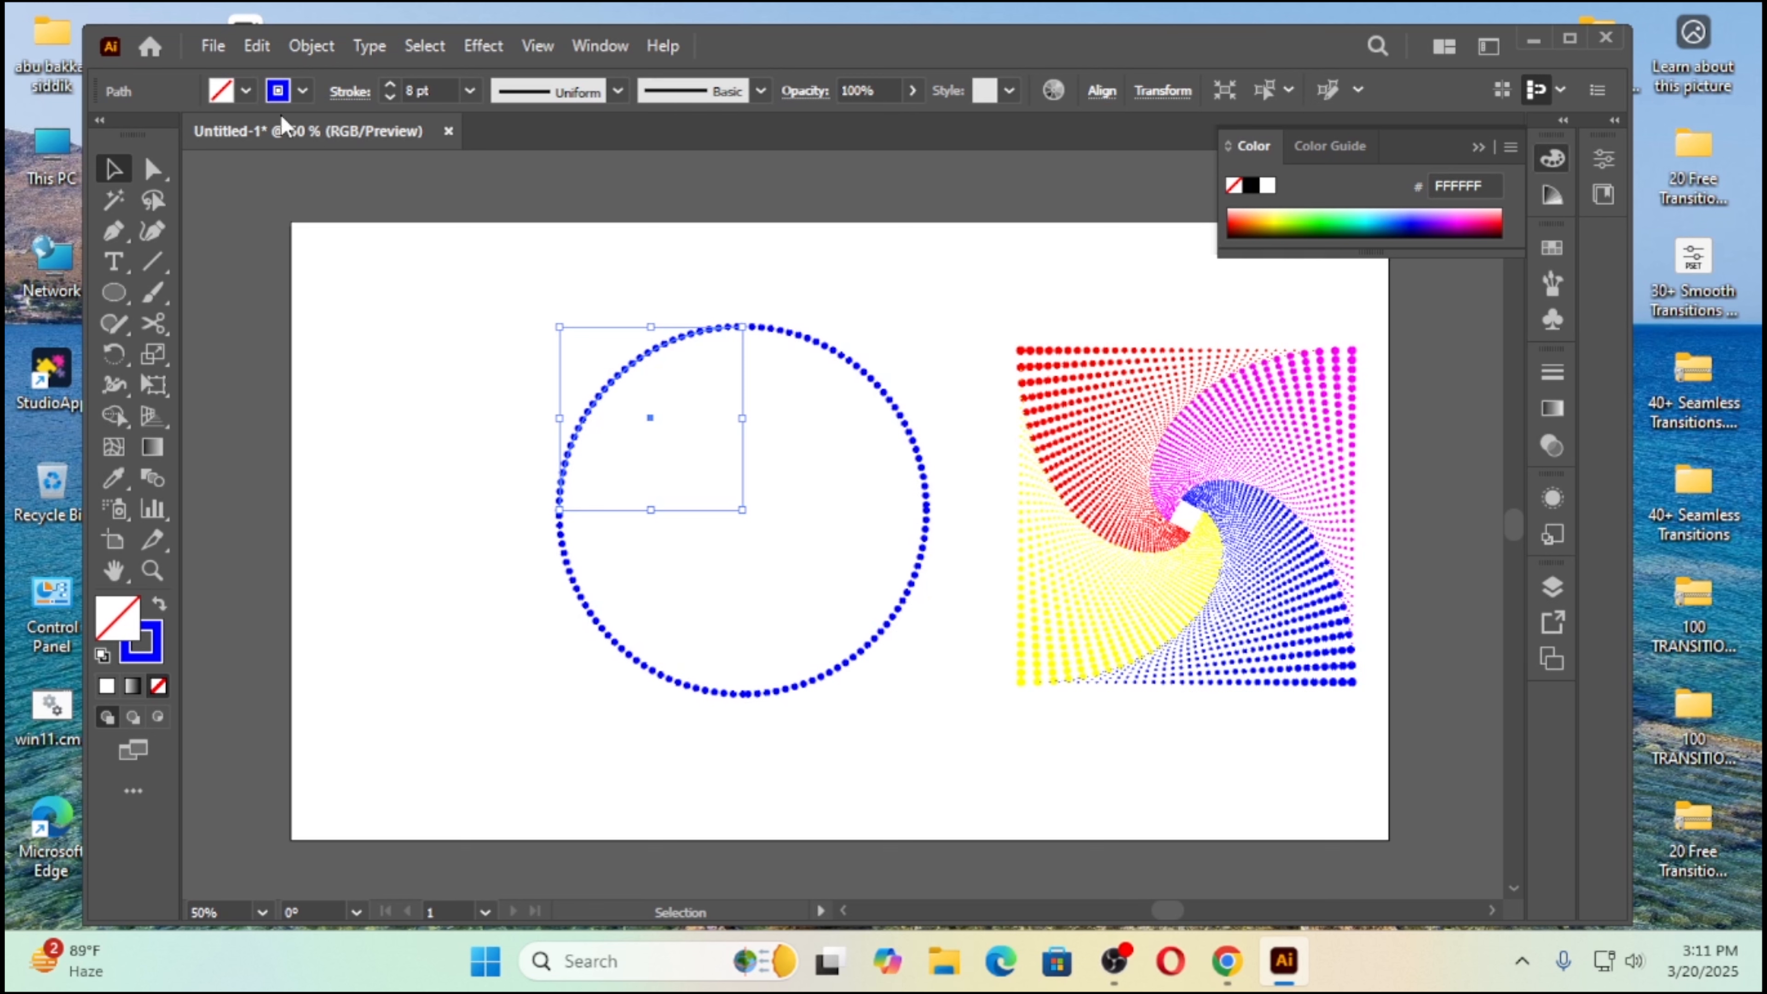
pyautogui.click(304, 92)
pyautogui.click(128, 134)
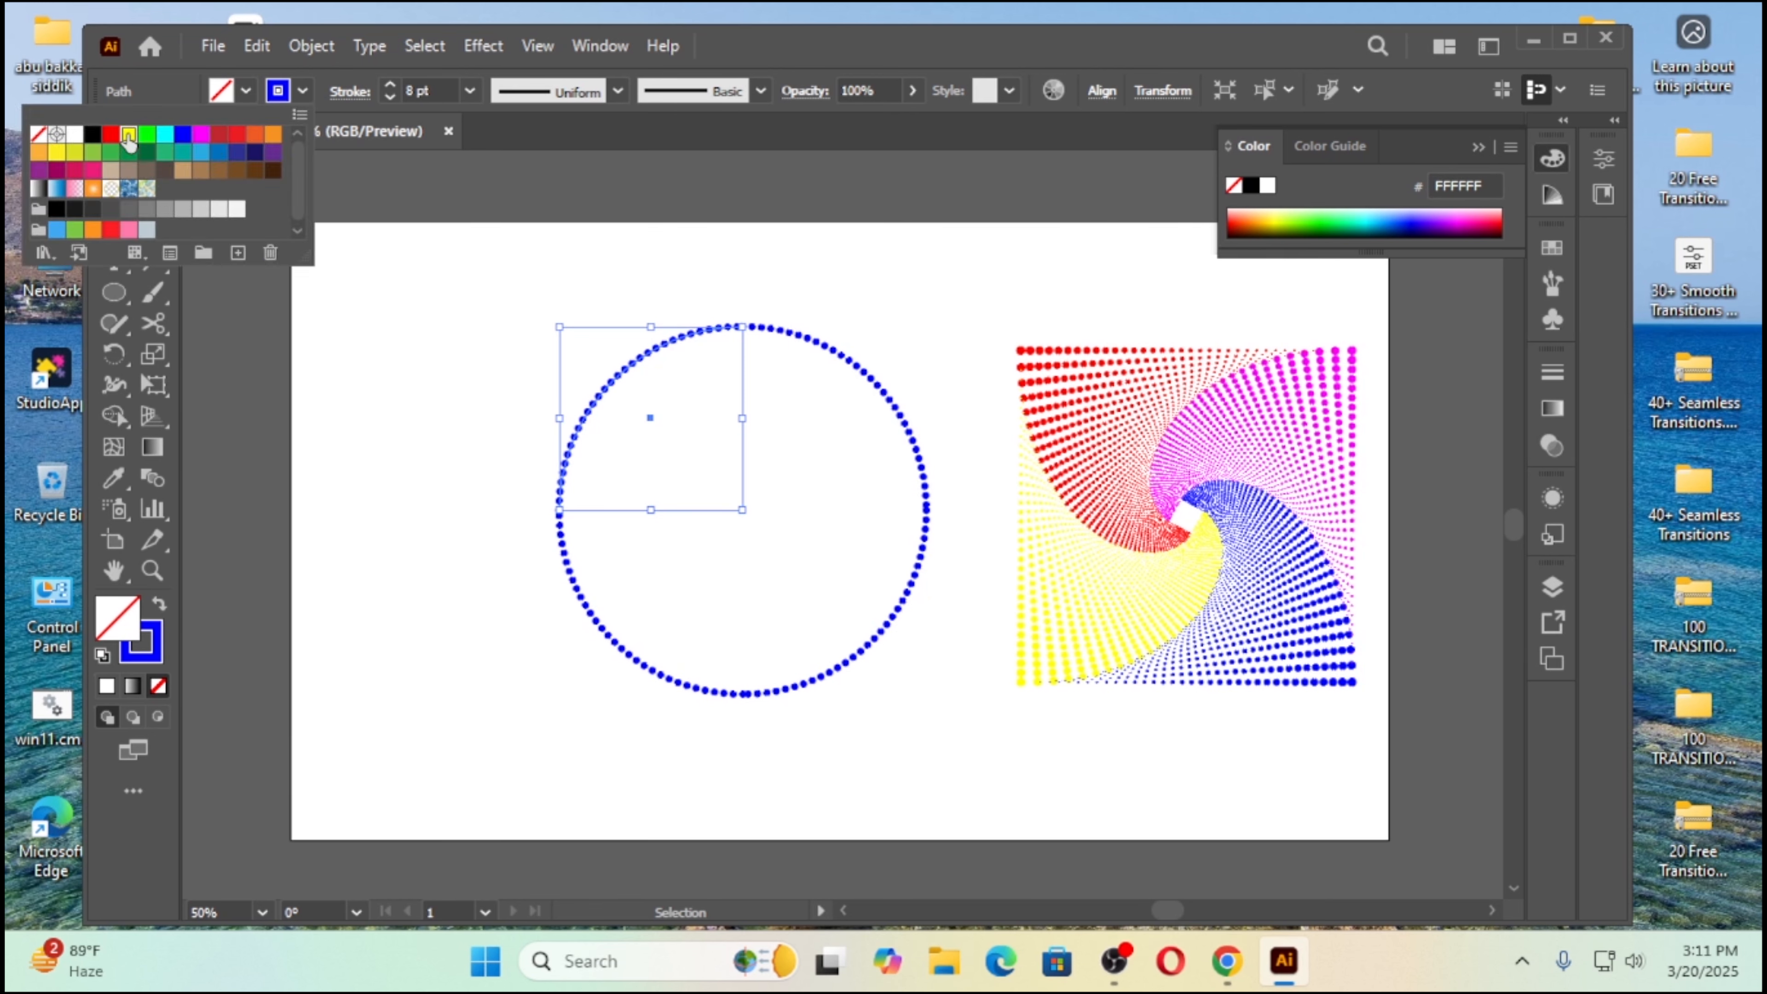
pyautogui.click(887, 317)
# Step: Change the stroke color of the circle's upper-right arc to red
pyautogui.moveTo(894, 320); pyautogui.dragTo(788, 369)
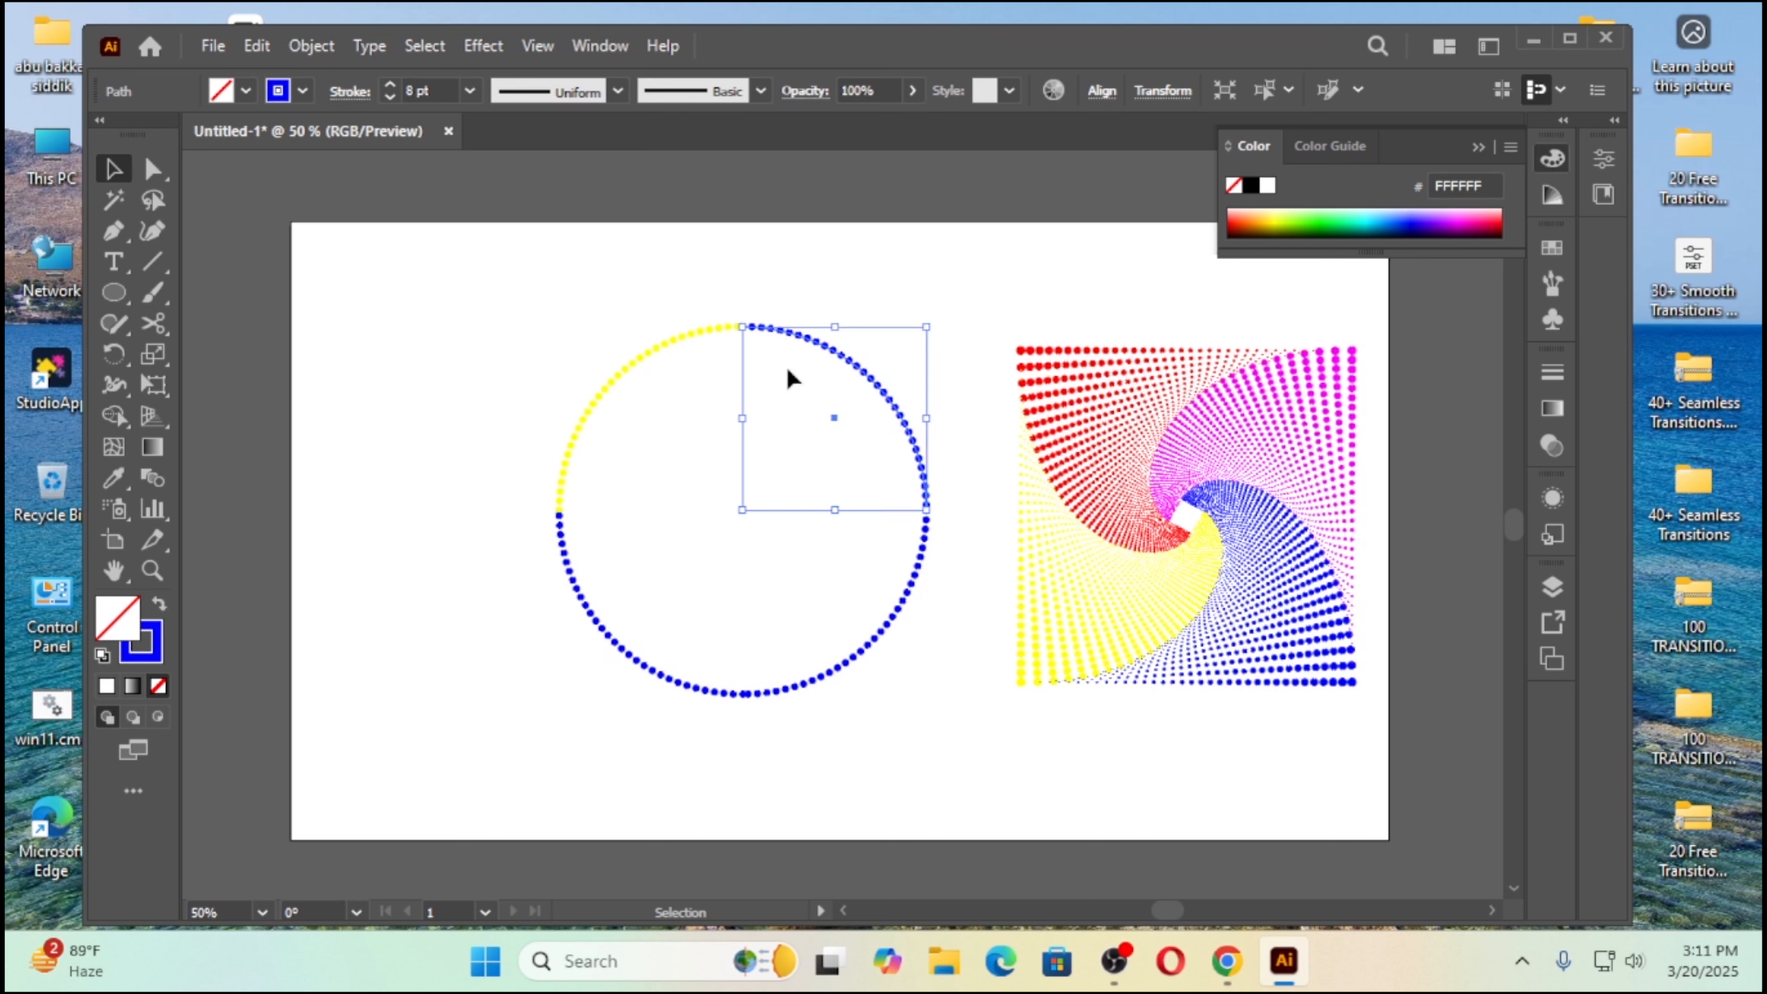
pyautogui.click(303, 92)
pyautogui.click(110, 134)
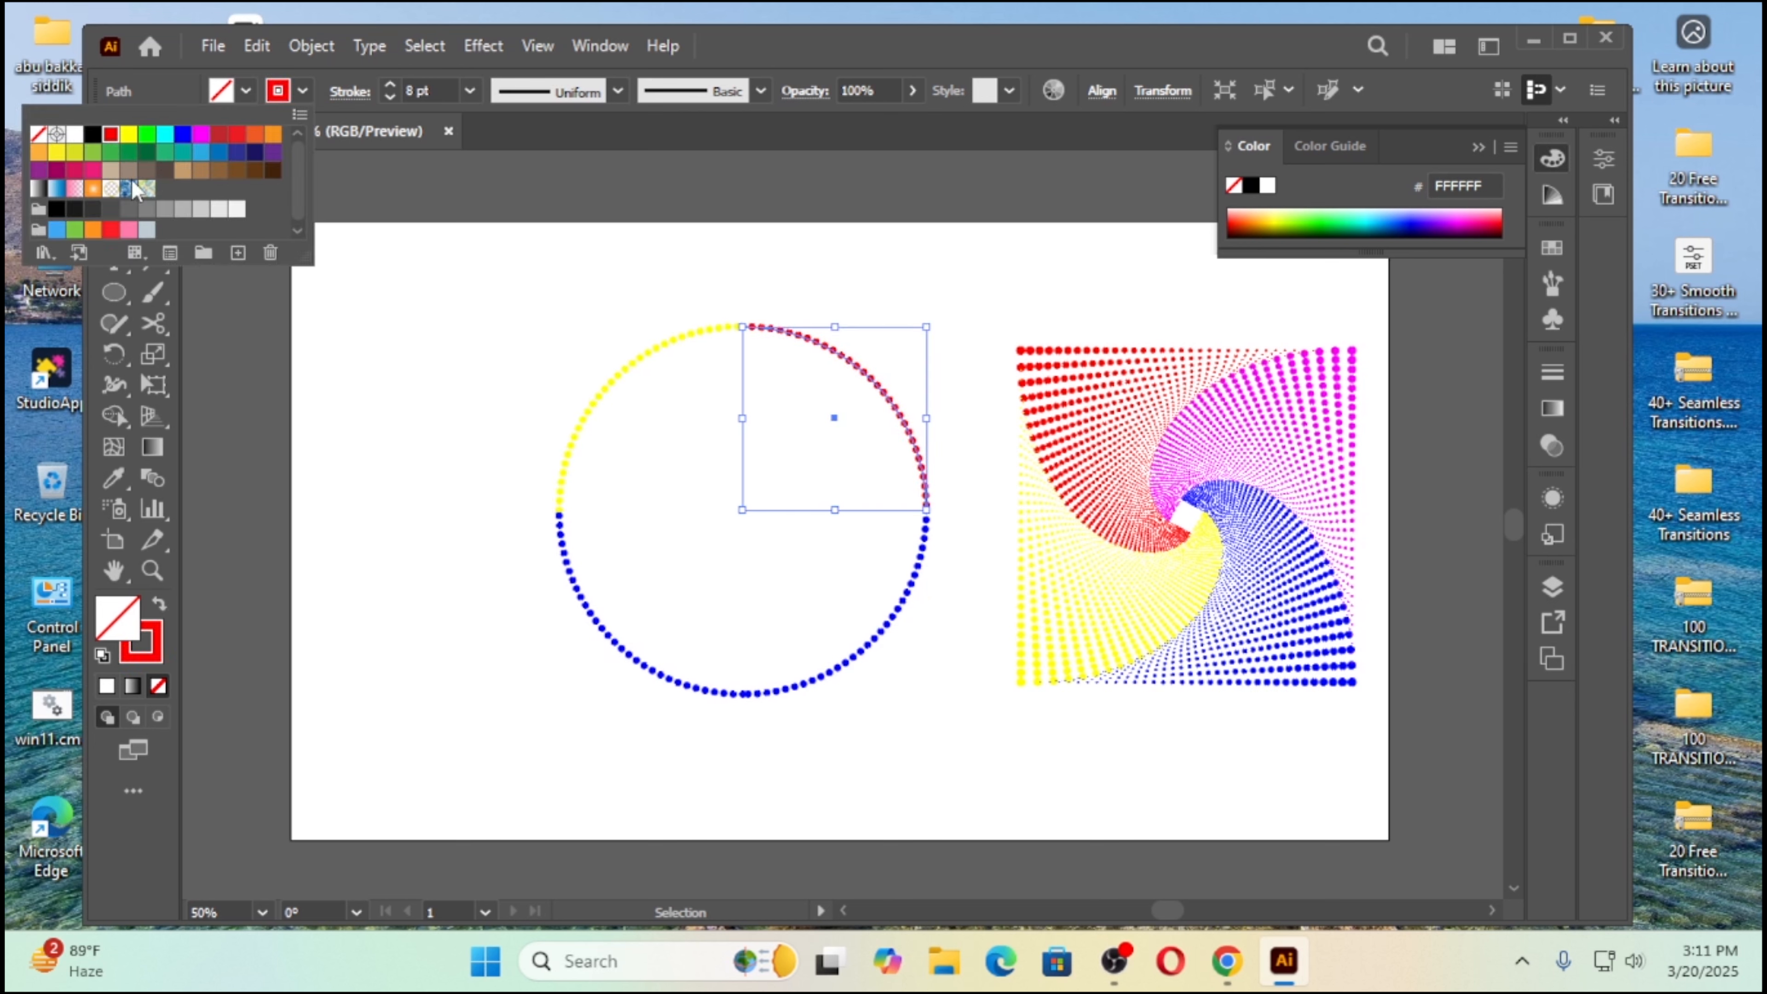
pyautogui.click(919, 704)
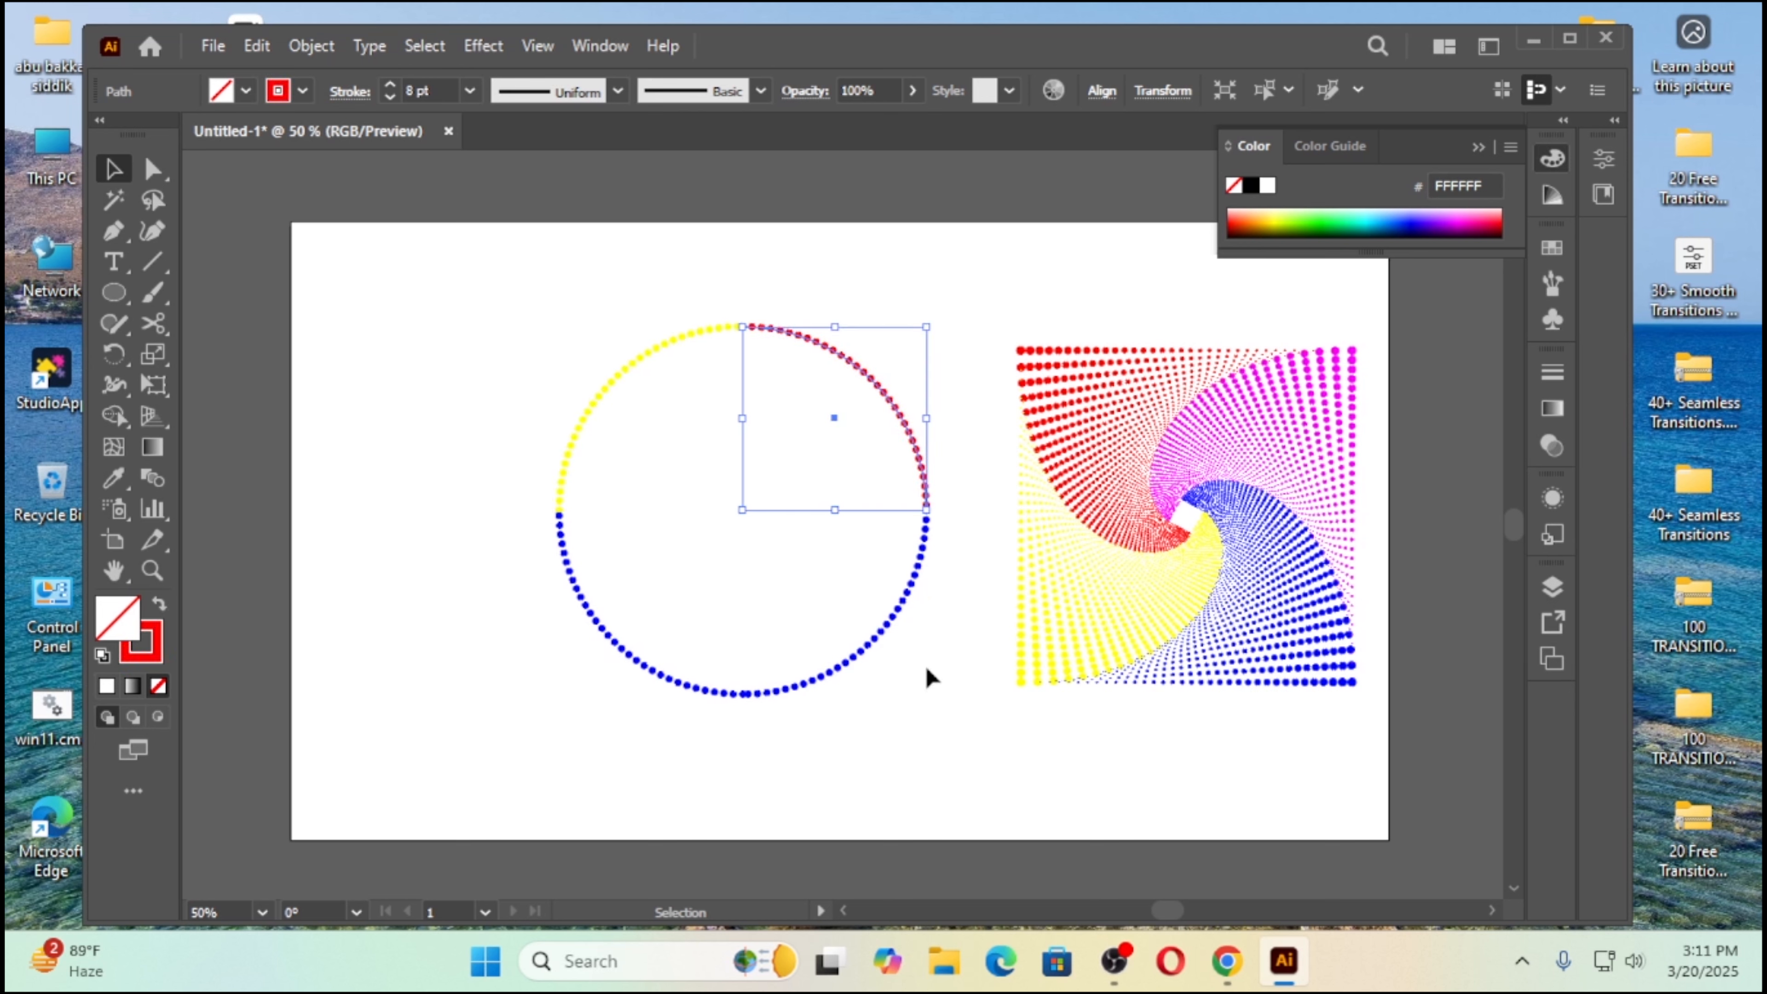
# Step: Change the stroke color of the circle's lower-left arc to RGB Magenta and deselect it
pyautogui.click(616, 645)
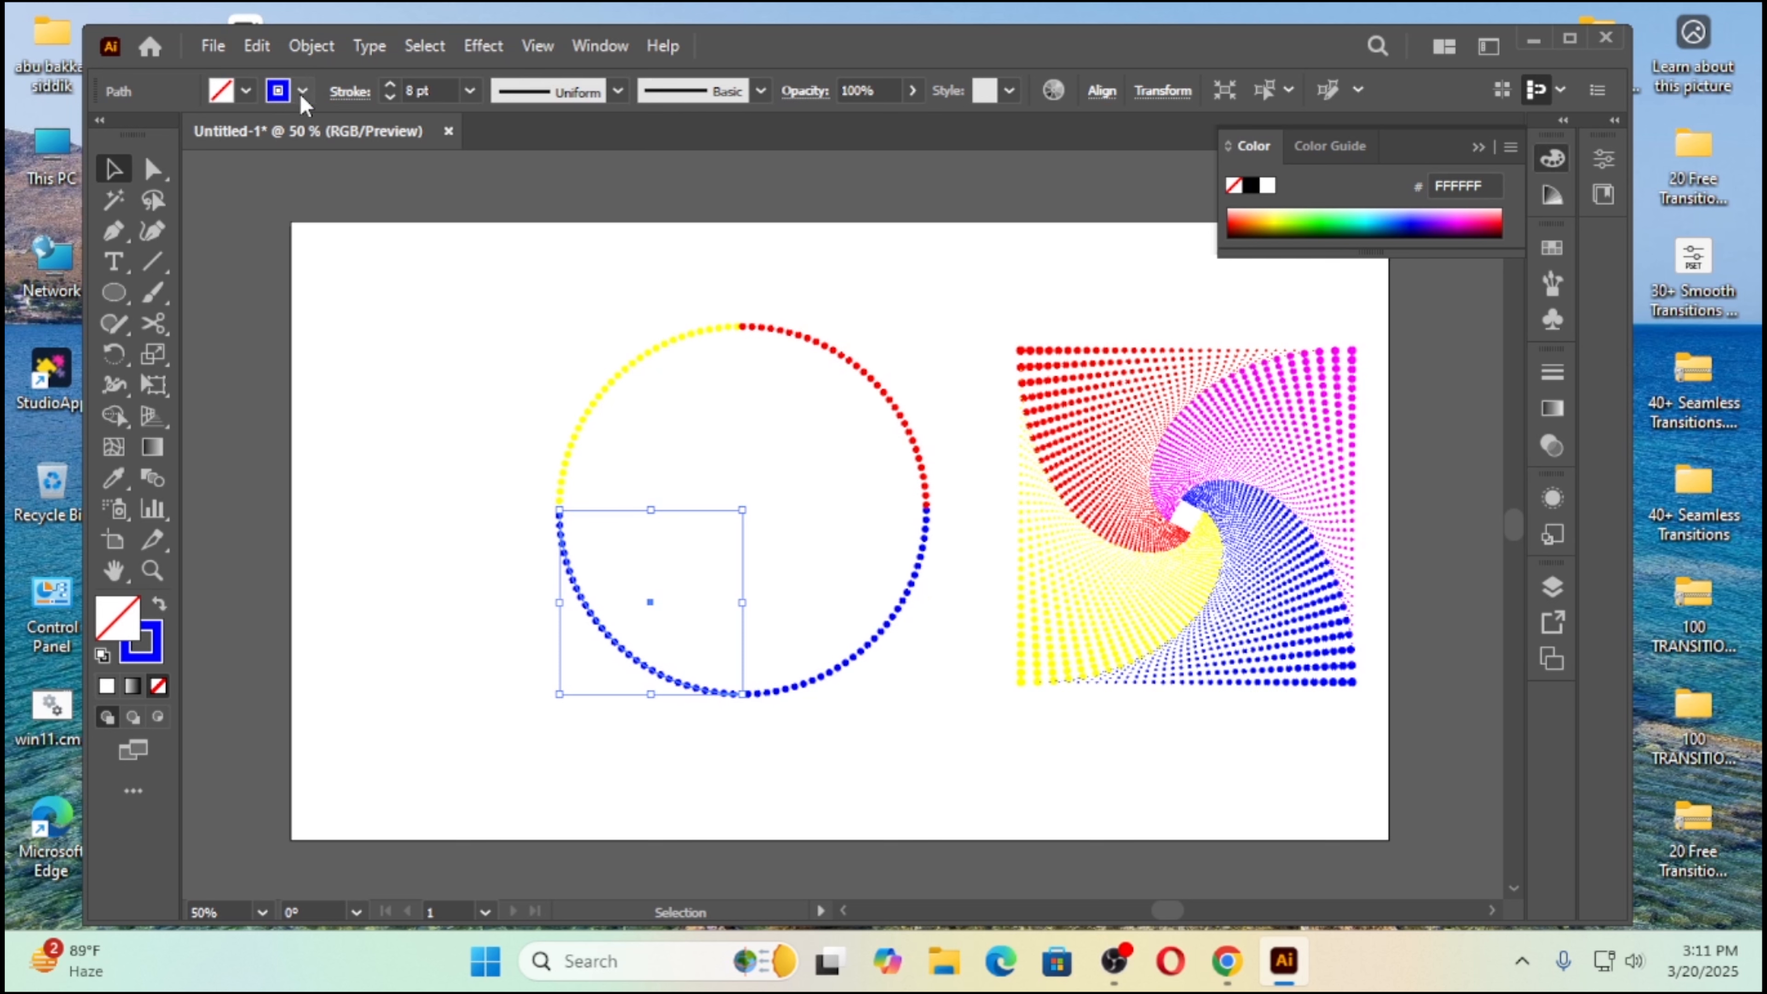
pyautogui.click(279, 90)
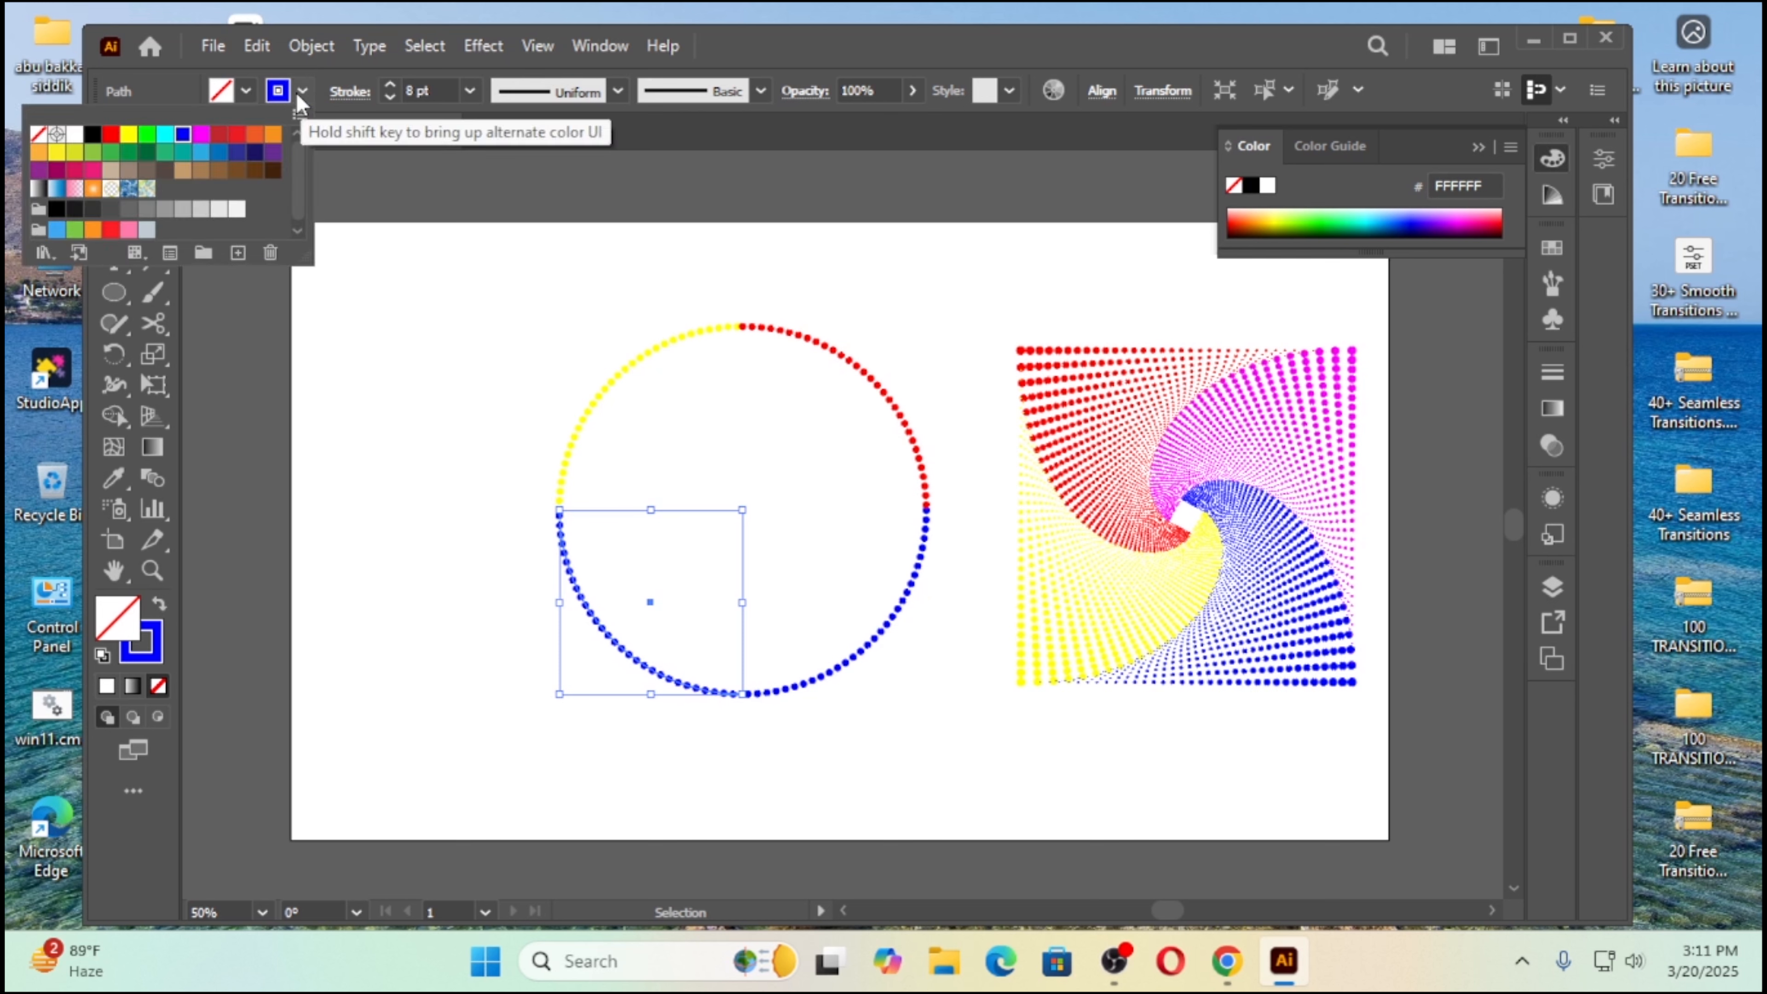
pyautogui.click(205, 143)
pyautogui.click(454, 632)
pyautogui.click(369, 632)
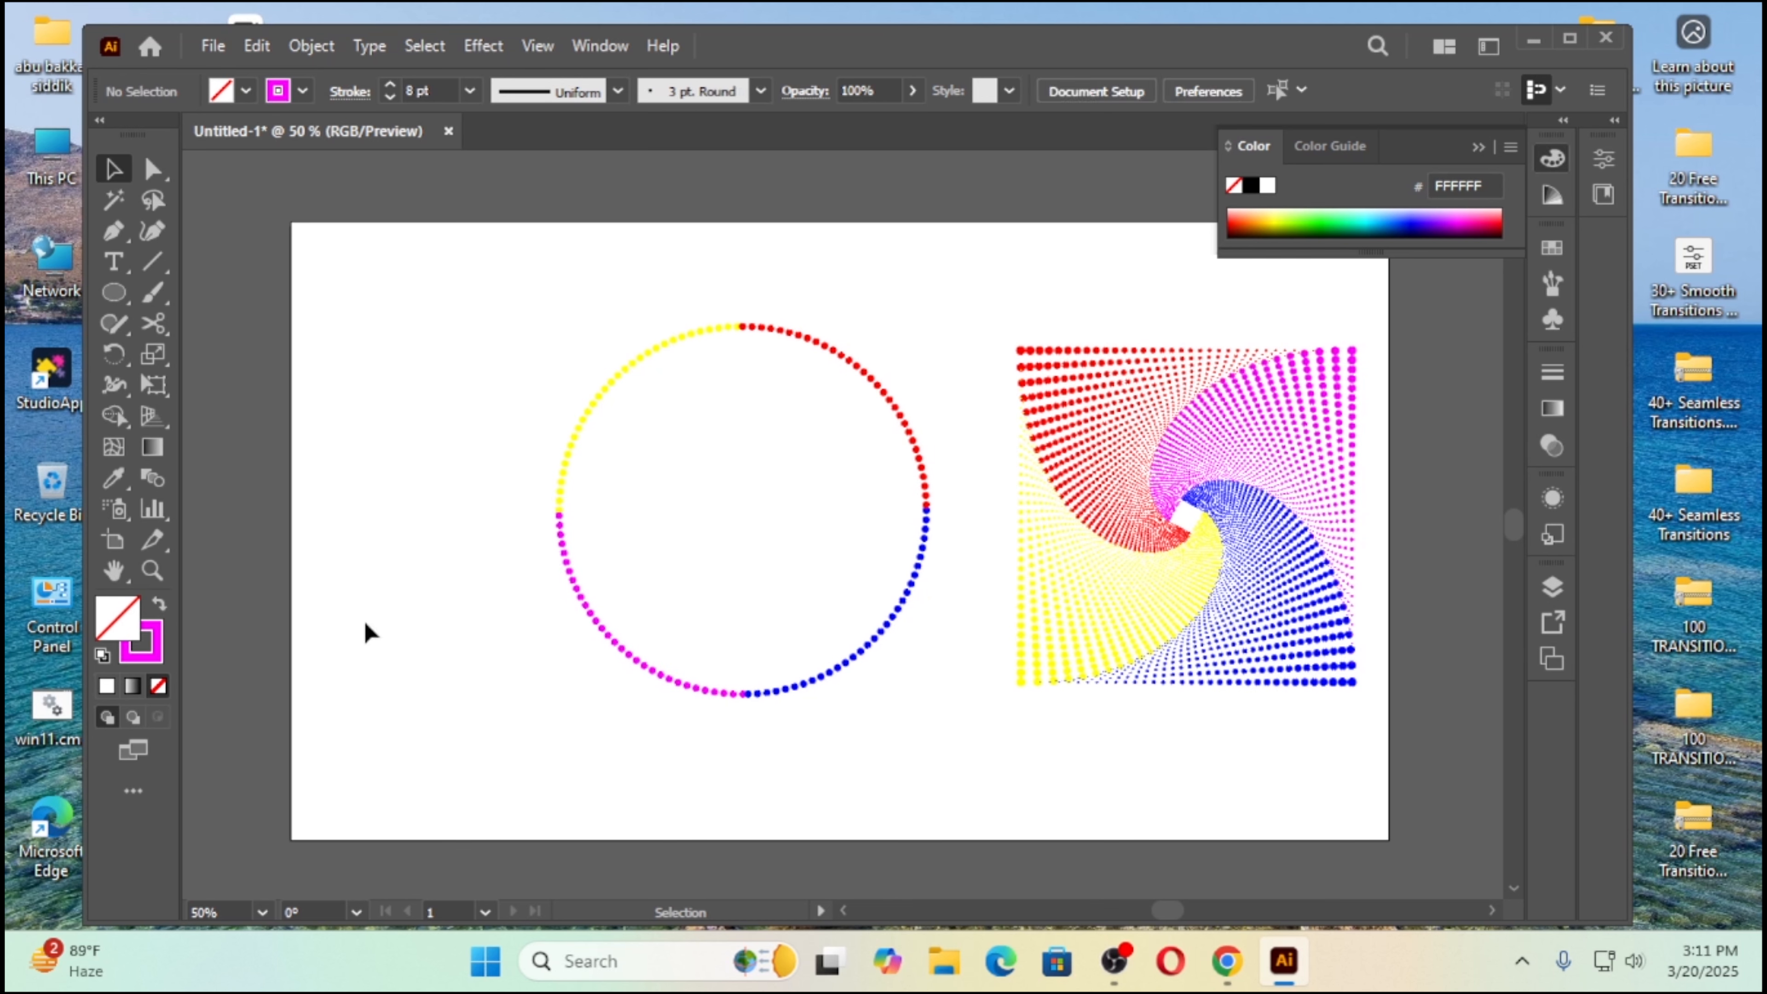
# Step: Apply Width Profile 4 to the circle's four arcs so their dots taper, and group the arcs
pyautogui.moveTo(434, 379); pyautogui.dragTo(925, 675)
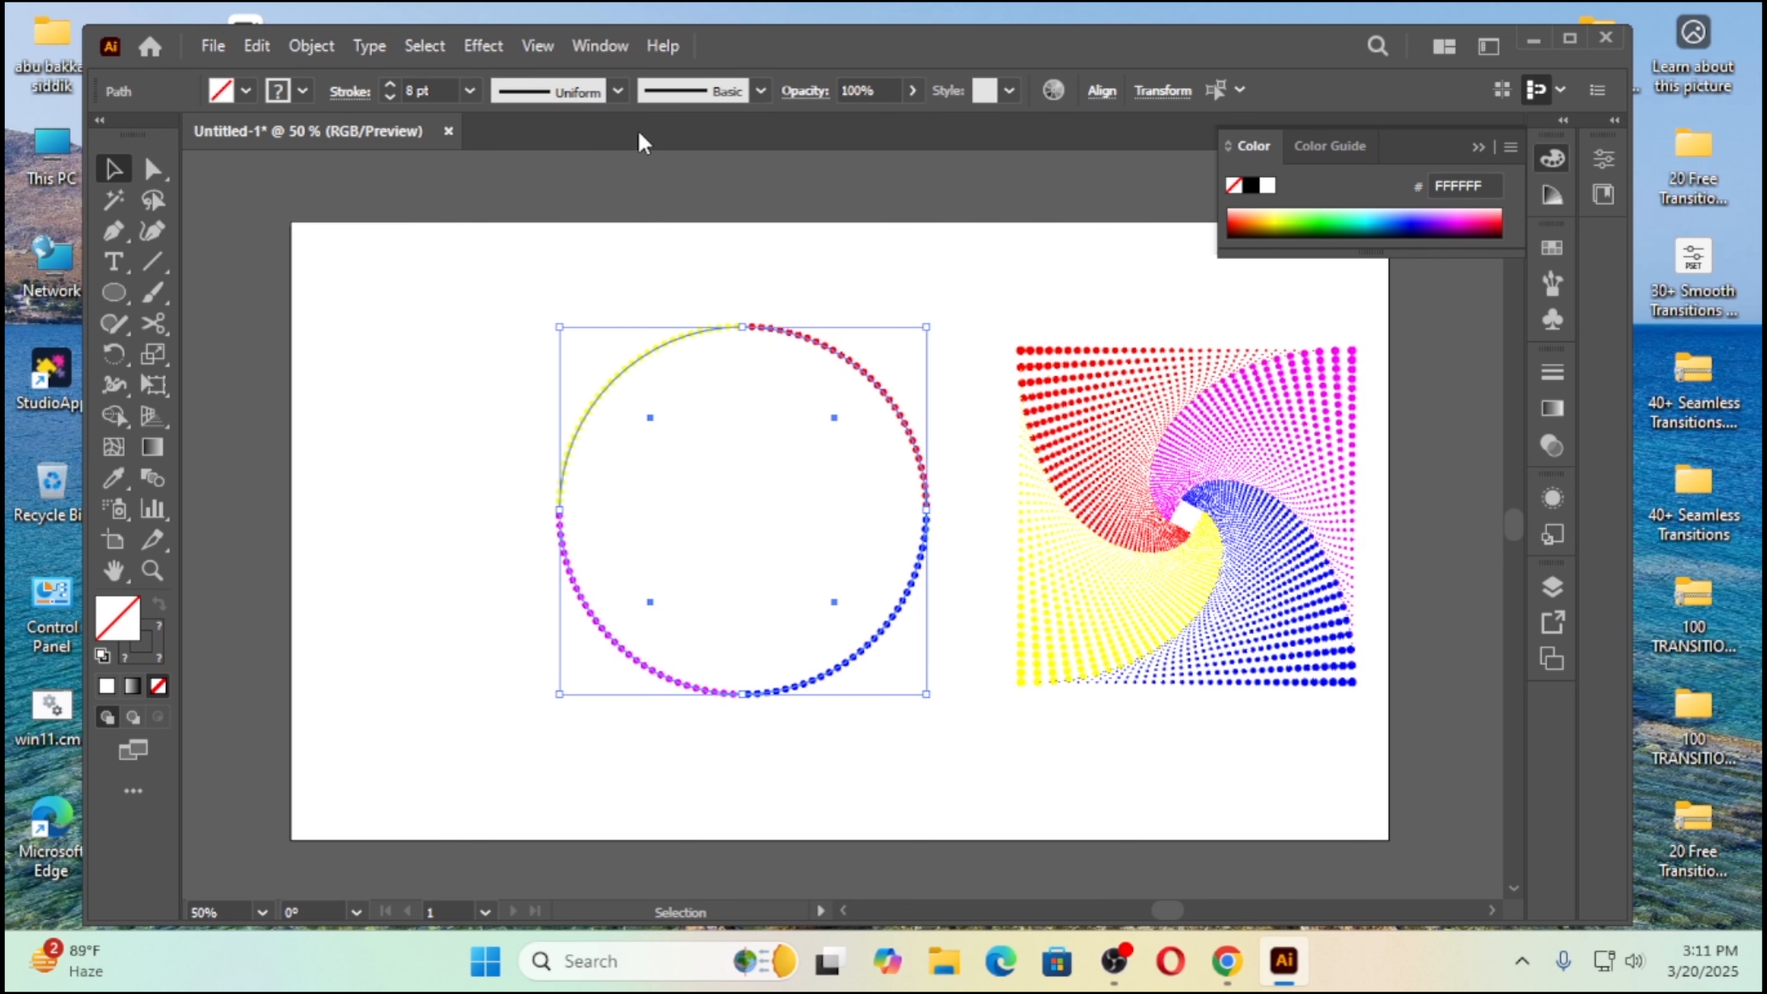
pyautogui.click(616, 91)
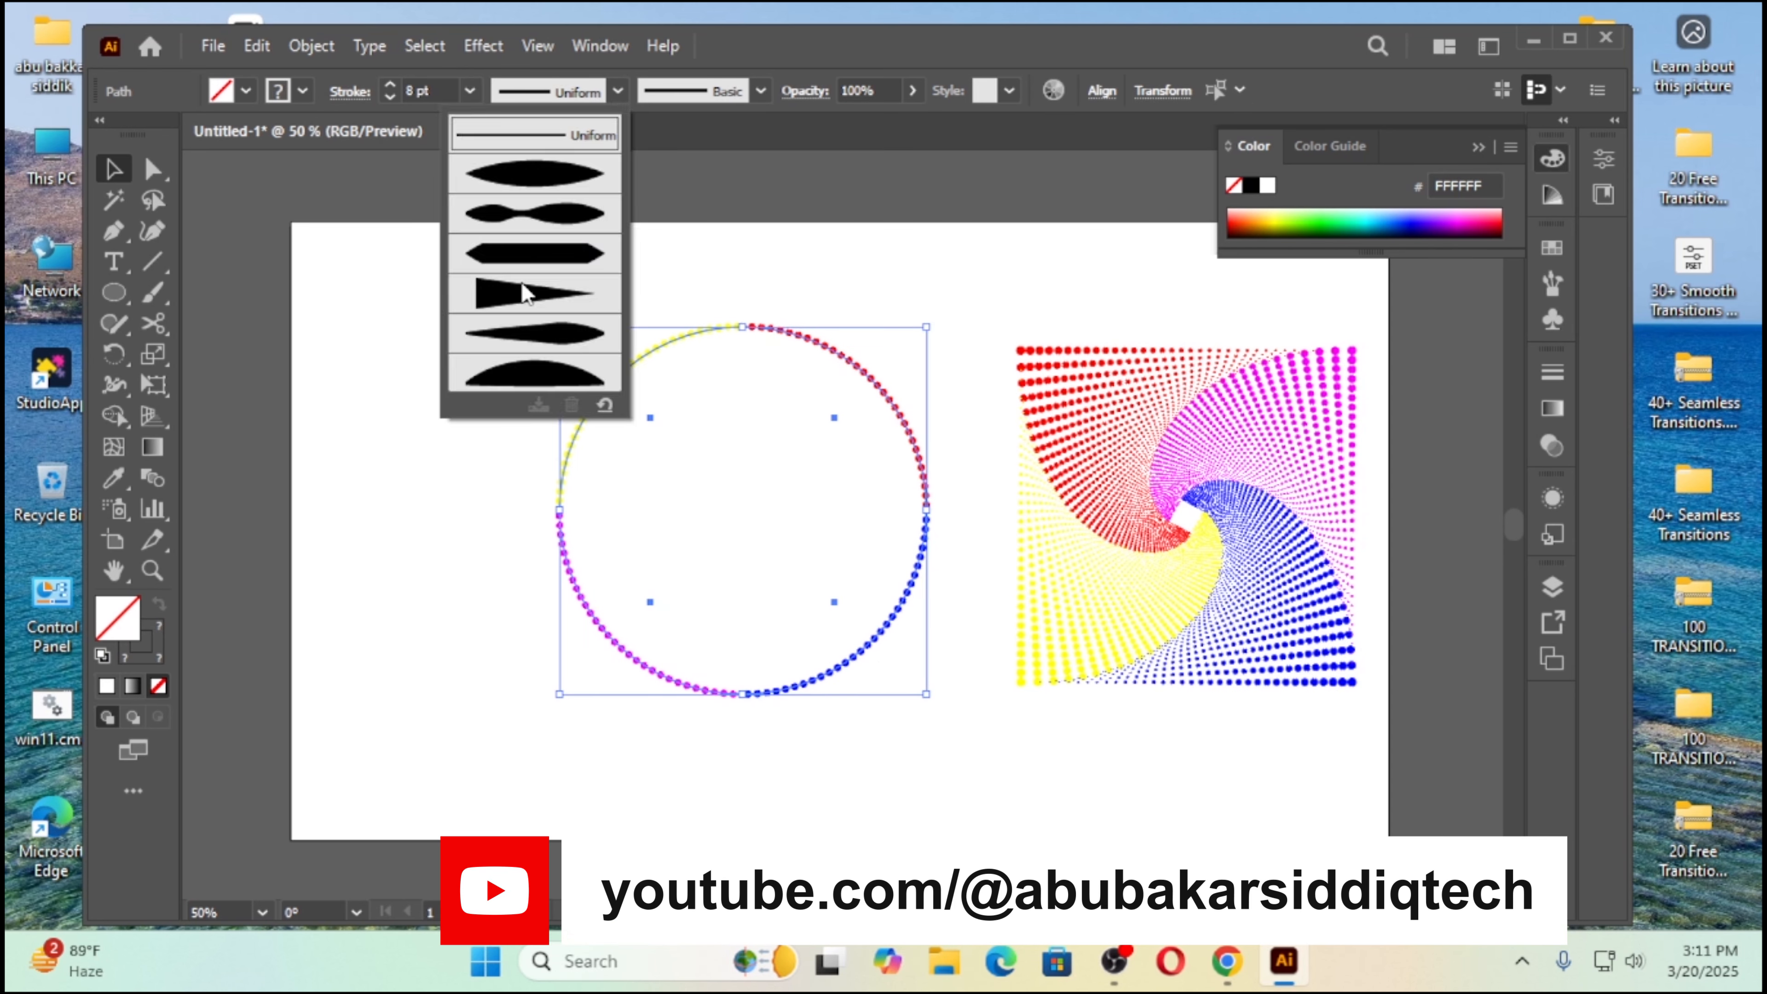
pyautogui.click(561, 304)
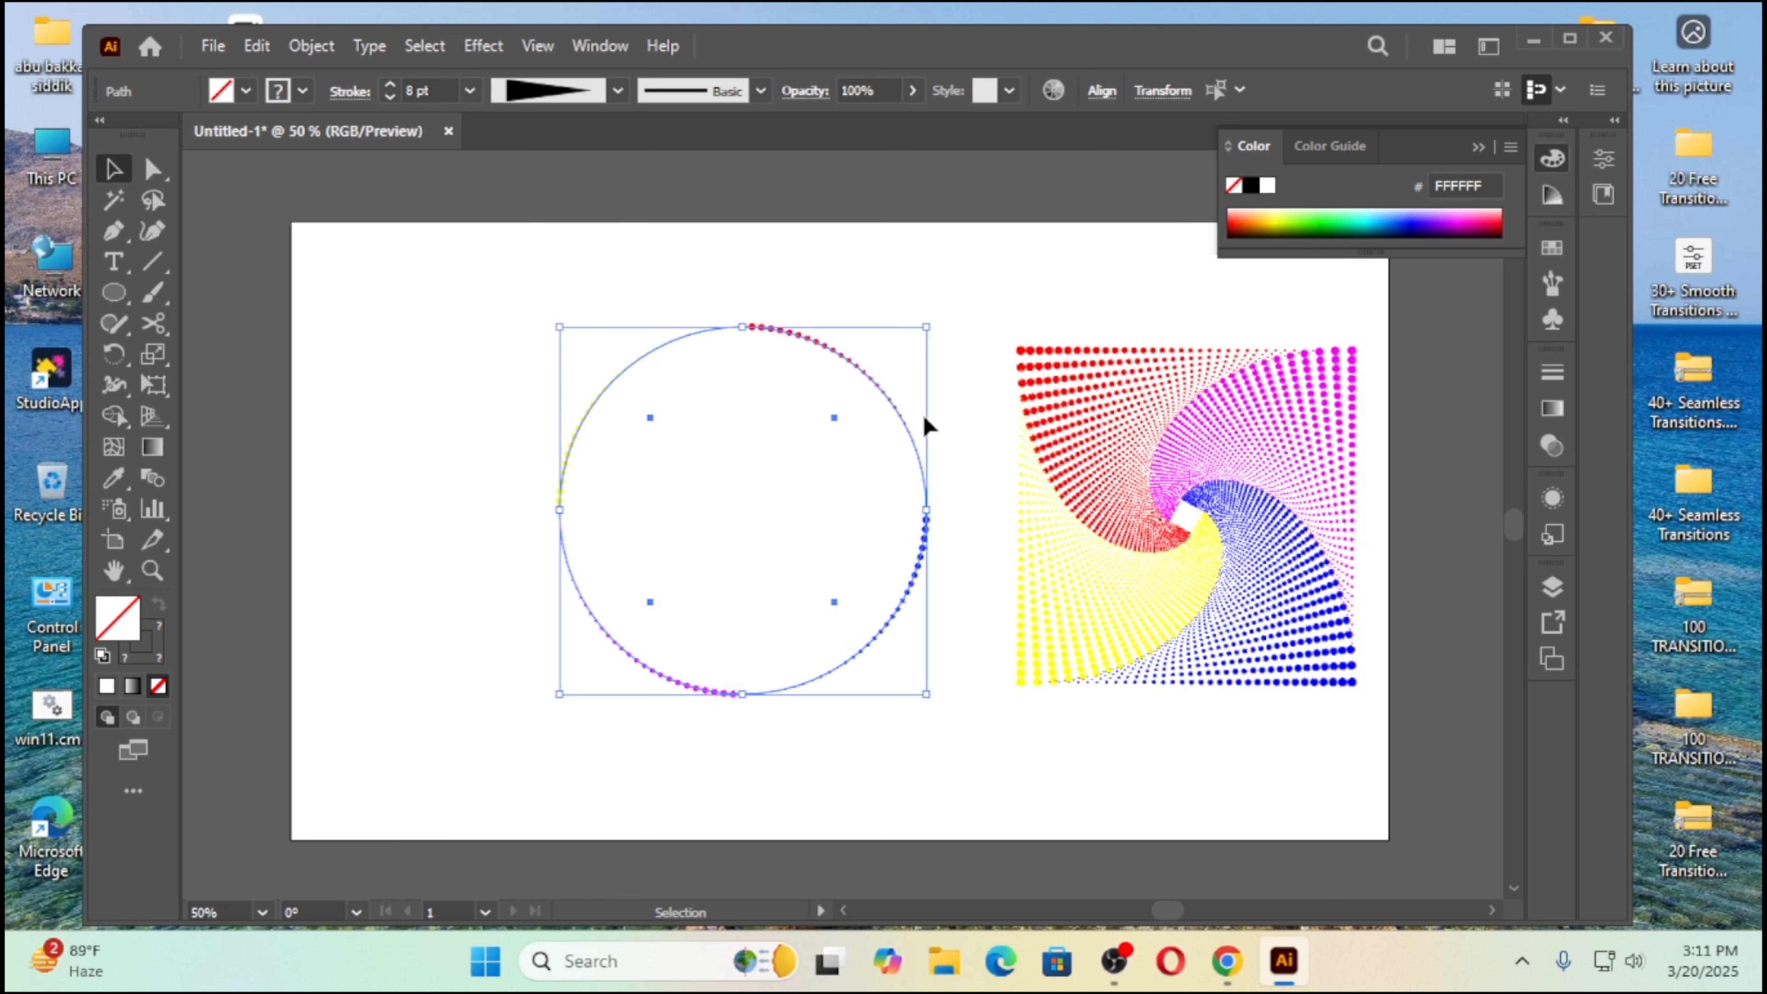
pyautogui.click(422, 521)
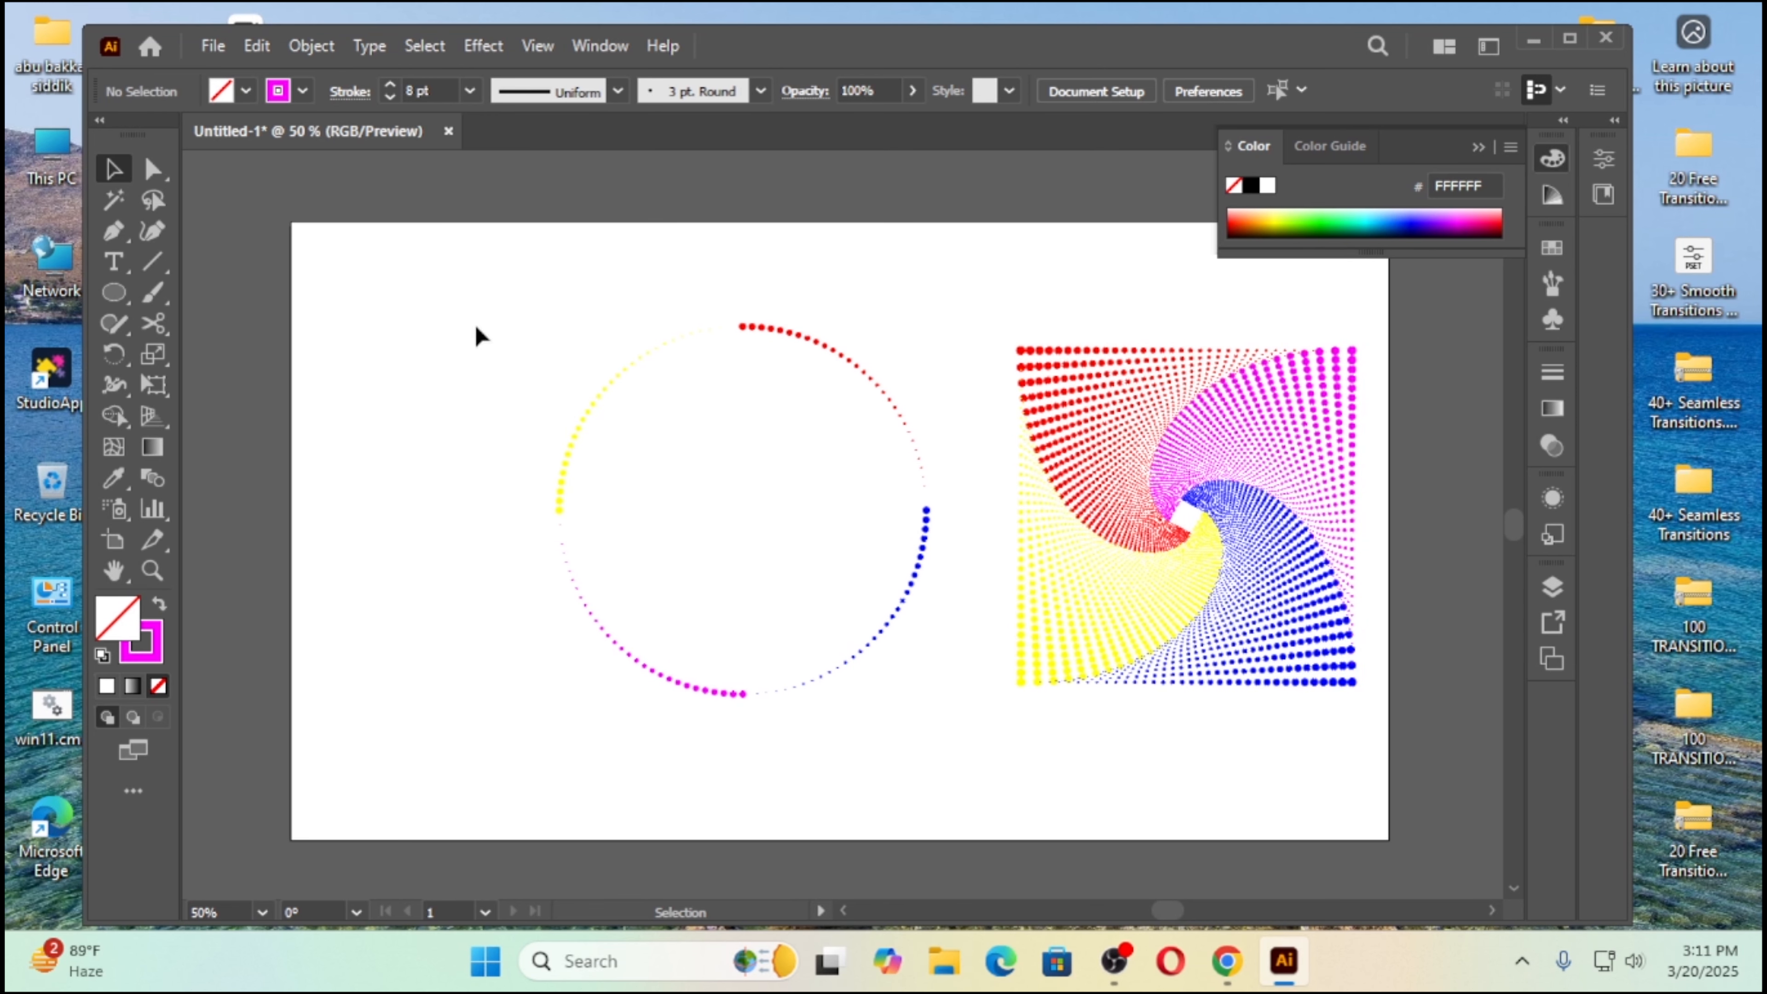
pyautogui.moveTo(489, 339); pyautogui.dragTo(917, 743)
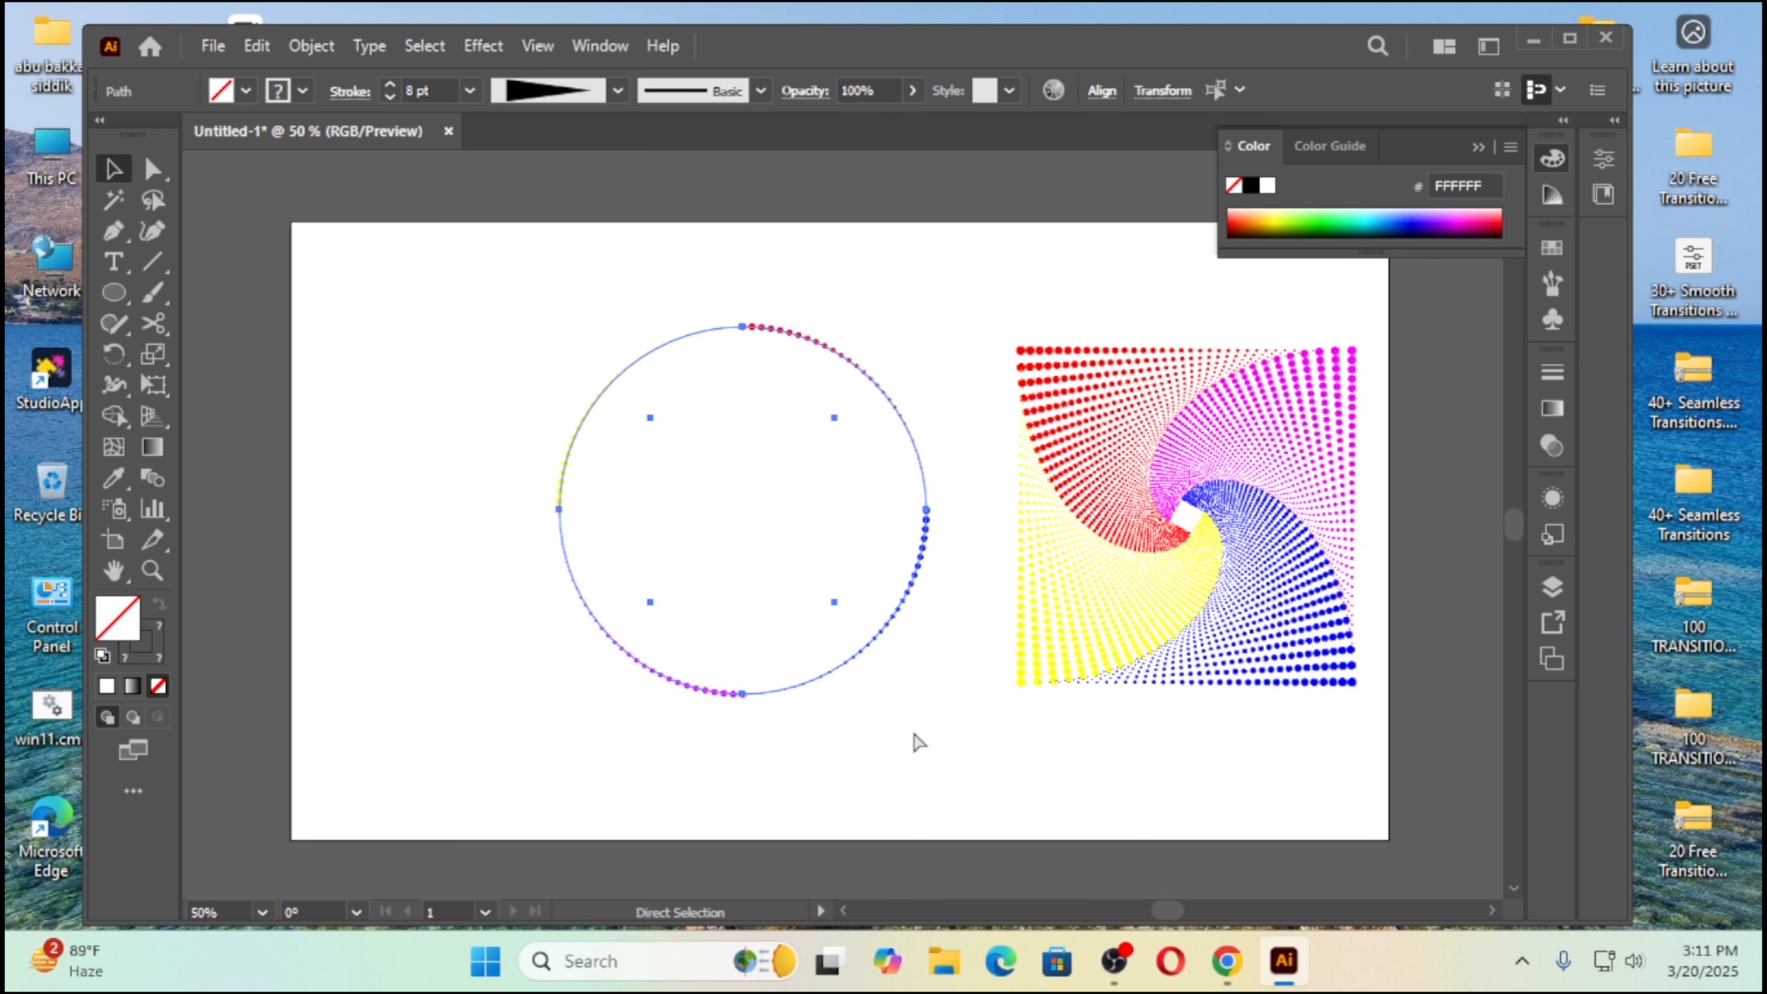
pyautogui.hotkey('ctrl', 'g')
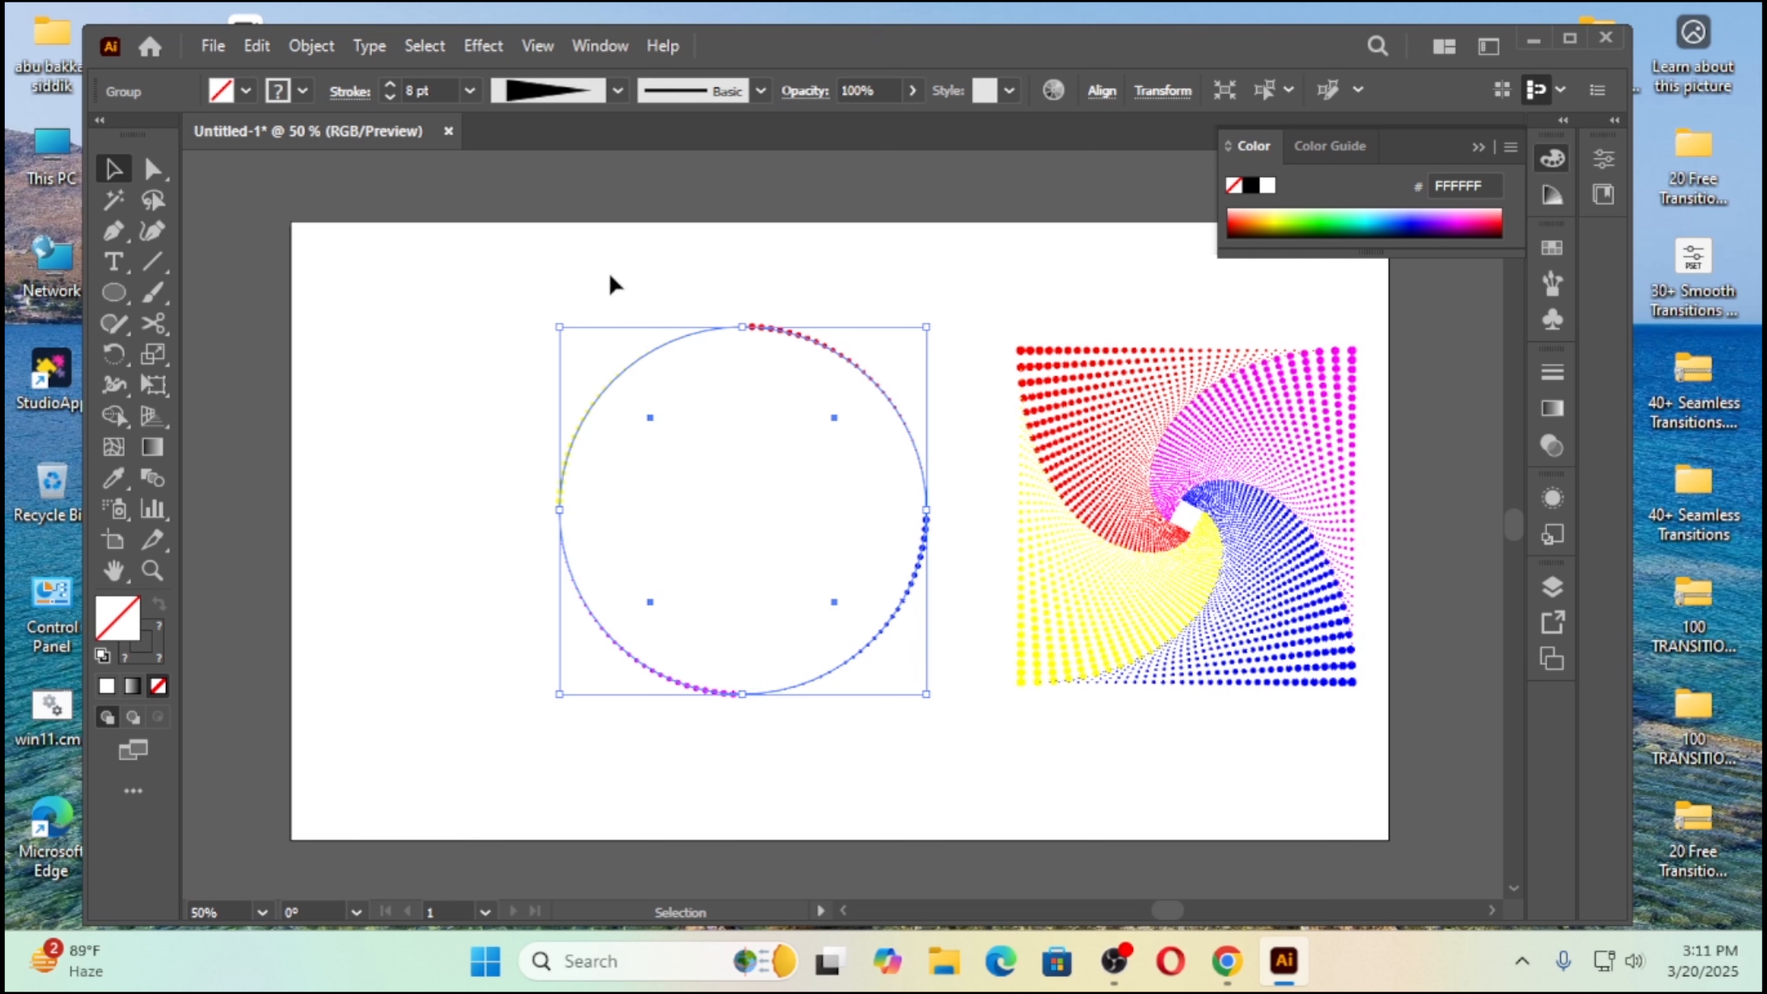
# Step: Start a Distort & Transform > Transform effect on the grouped circle, with horizontal and vertical scale at 95%
pyautogui.click(482, 48)
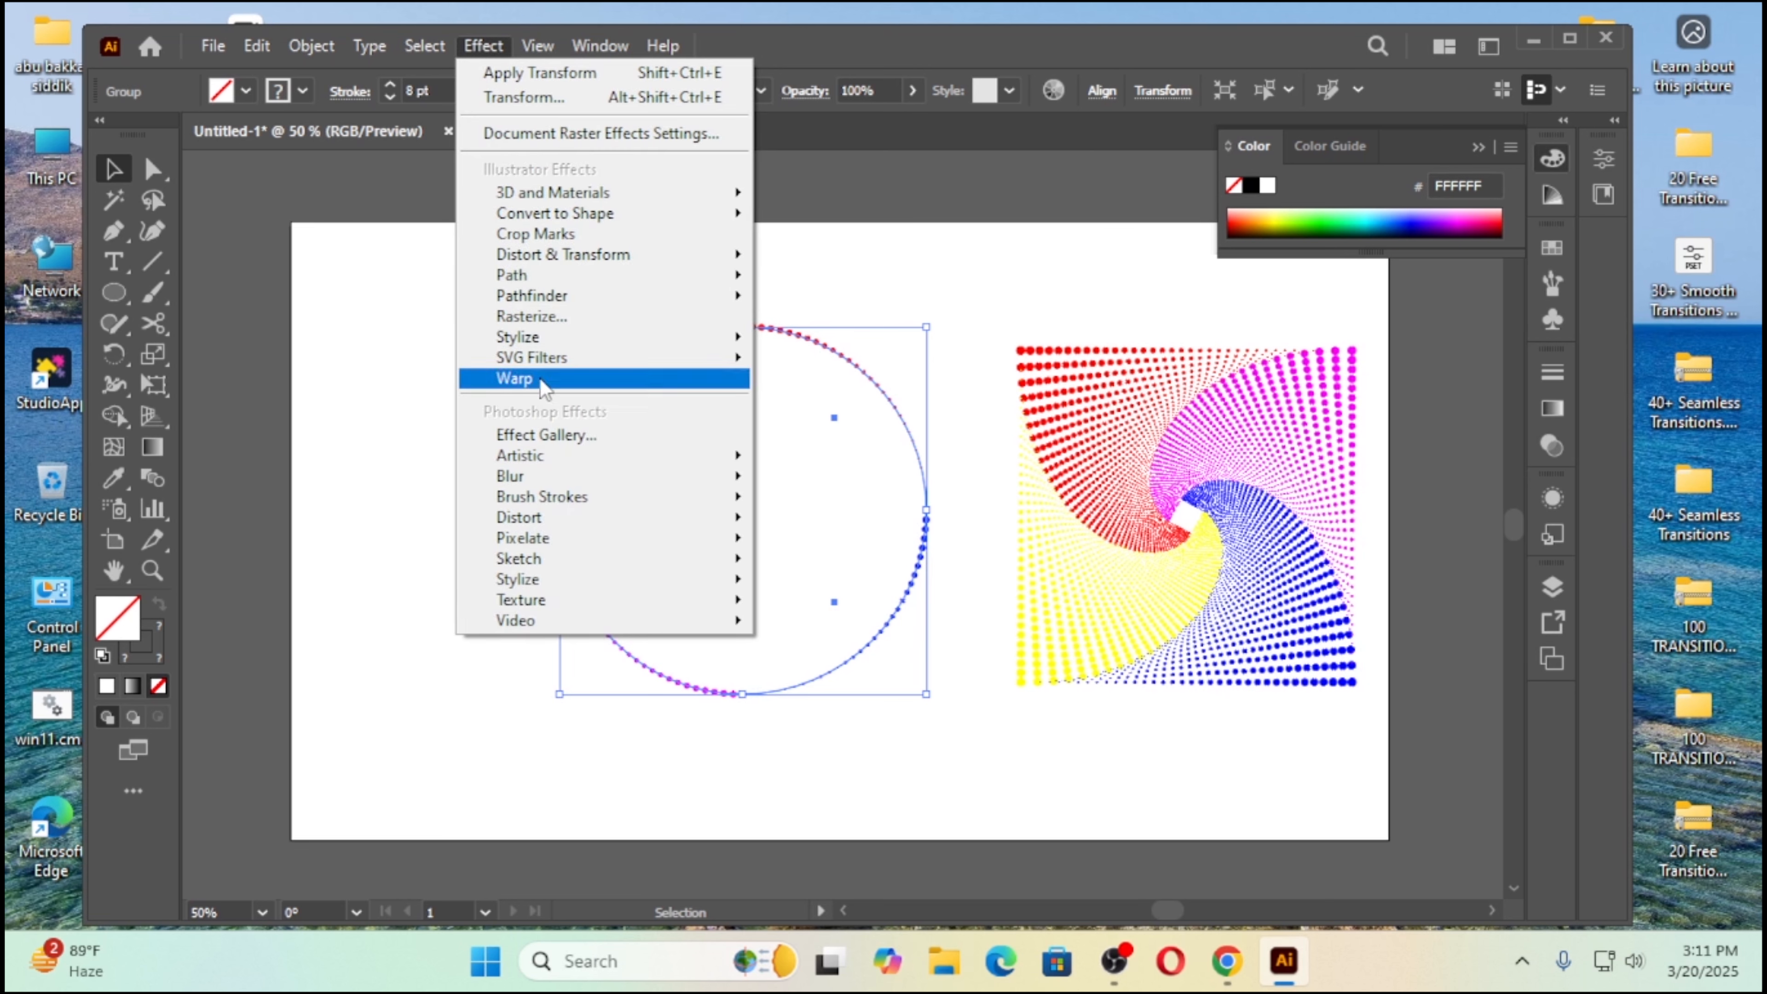
pyautogui.moveTo(578, 256)
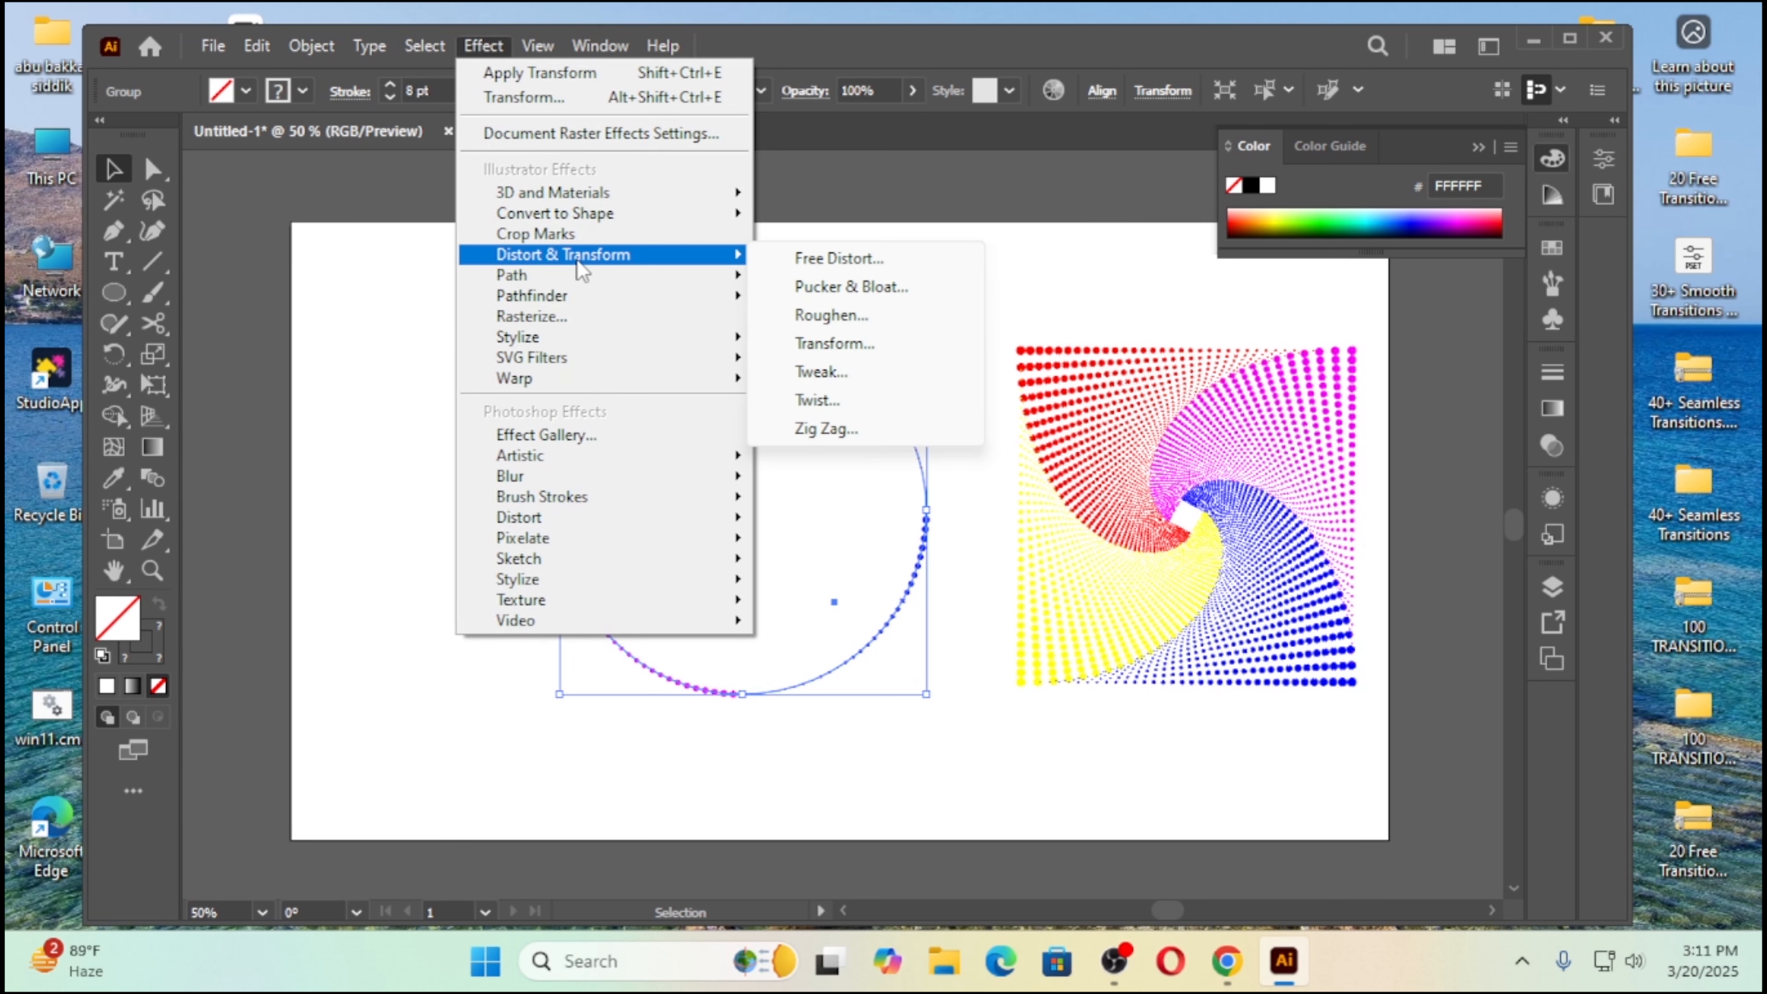
pyautogui.click(833, 345)
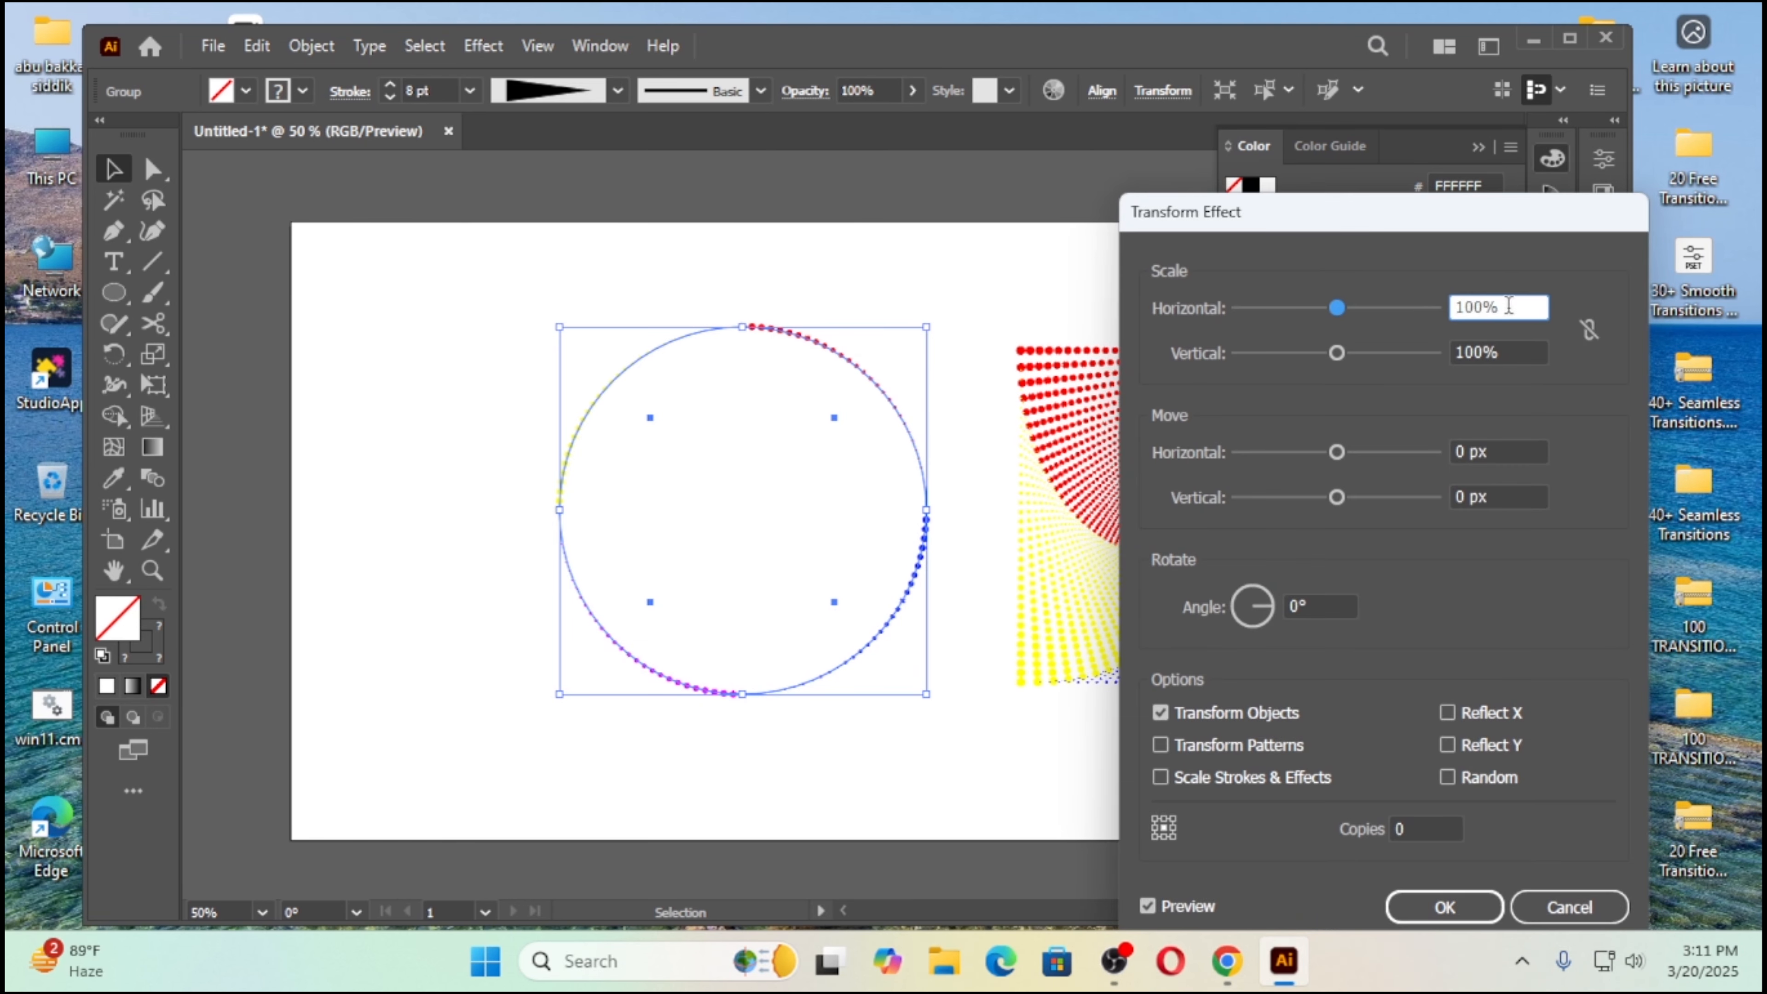
pyautogui.write('95')
pyautogui.press('Tab')
pyautogui.write('95')
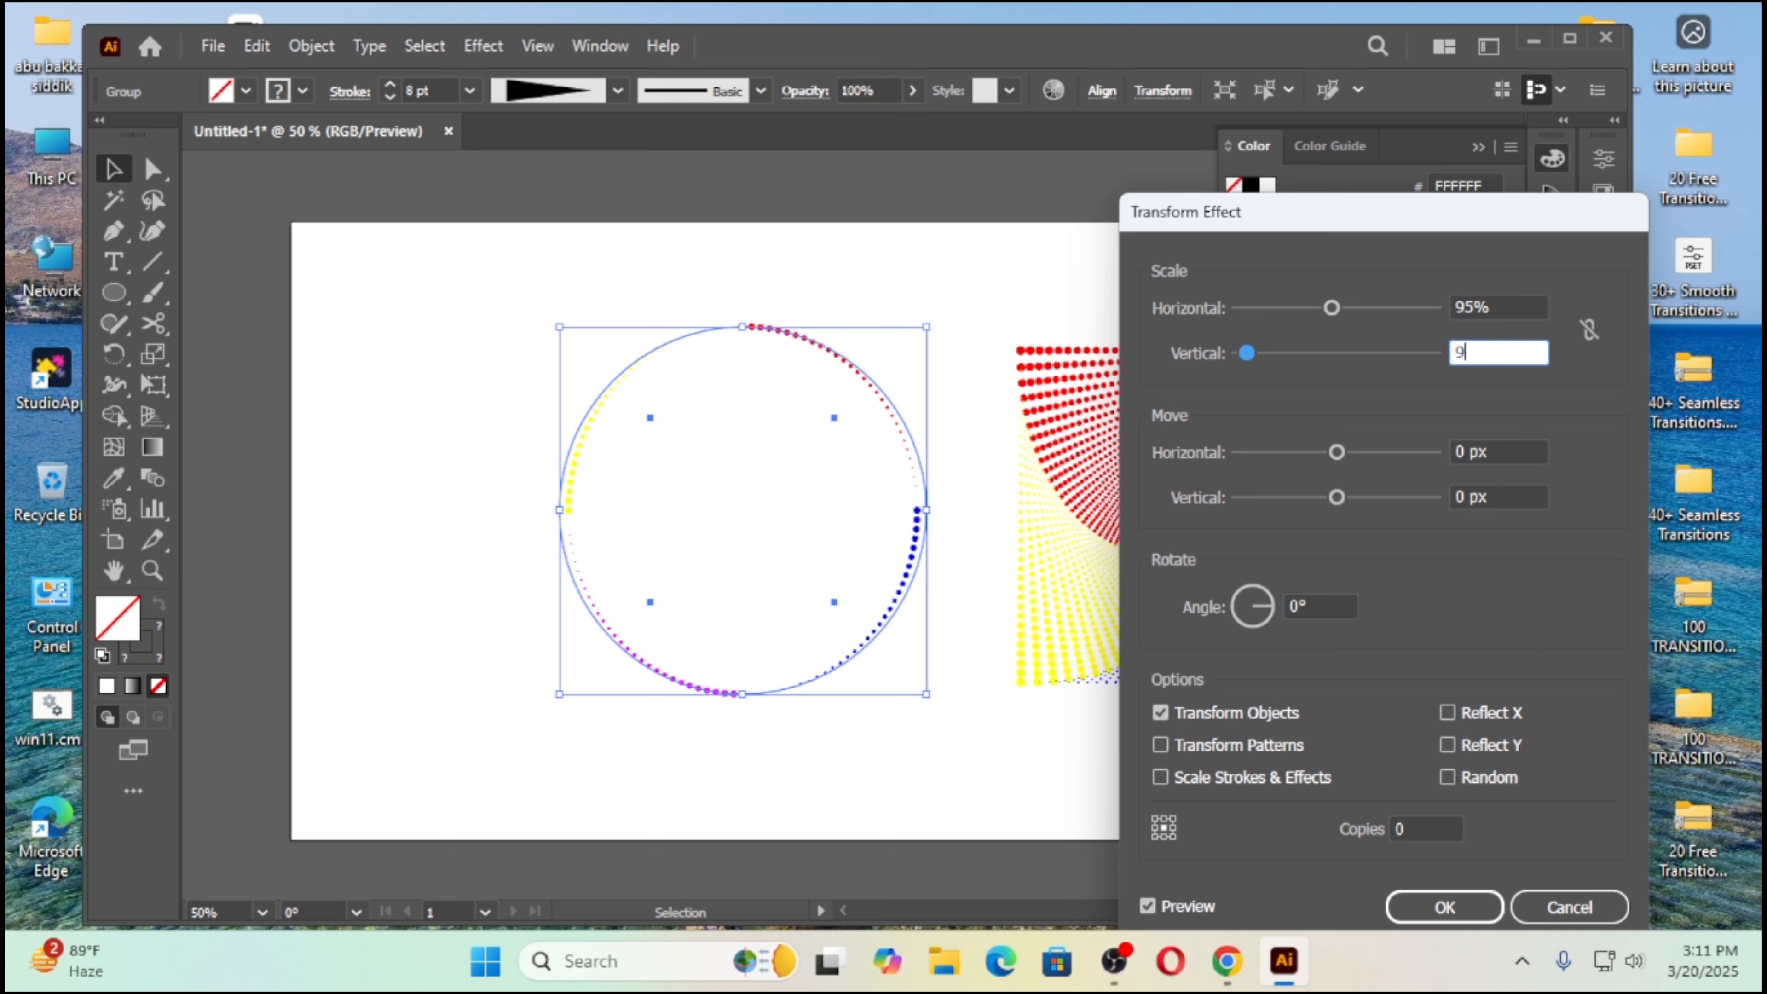
# Step: Set the Transform effect's rotation angle to 3° and copies to 50 with preview on, apply it, and deselect the circle
pyautogui.click(1301, 604)
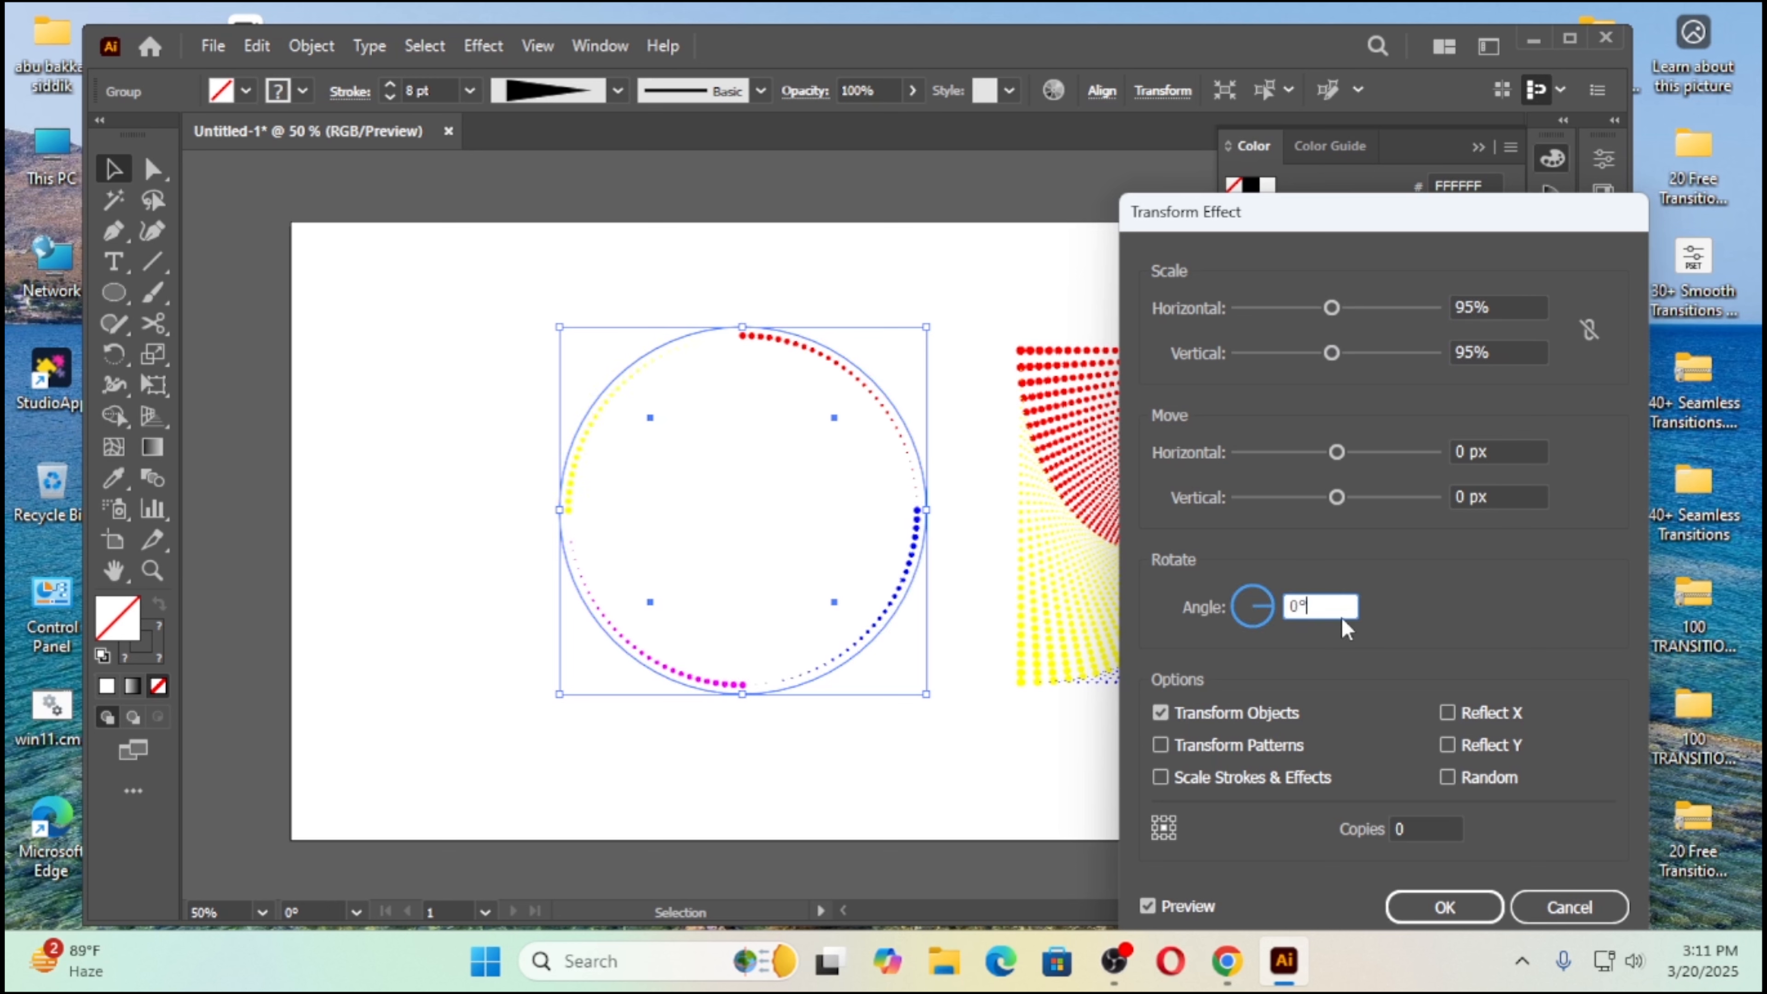
pyautogui.press('Up')
pyautogui.press('Up')
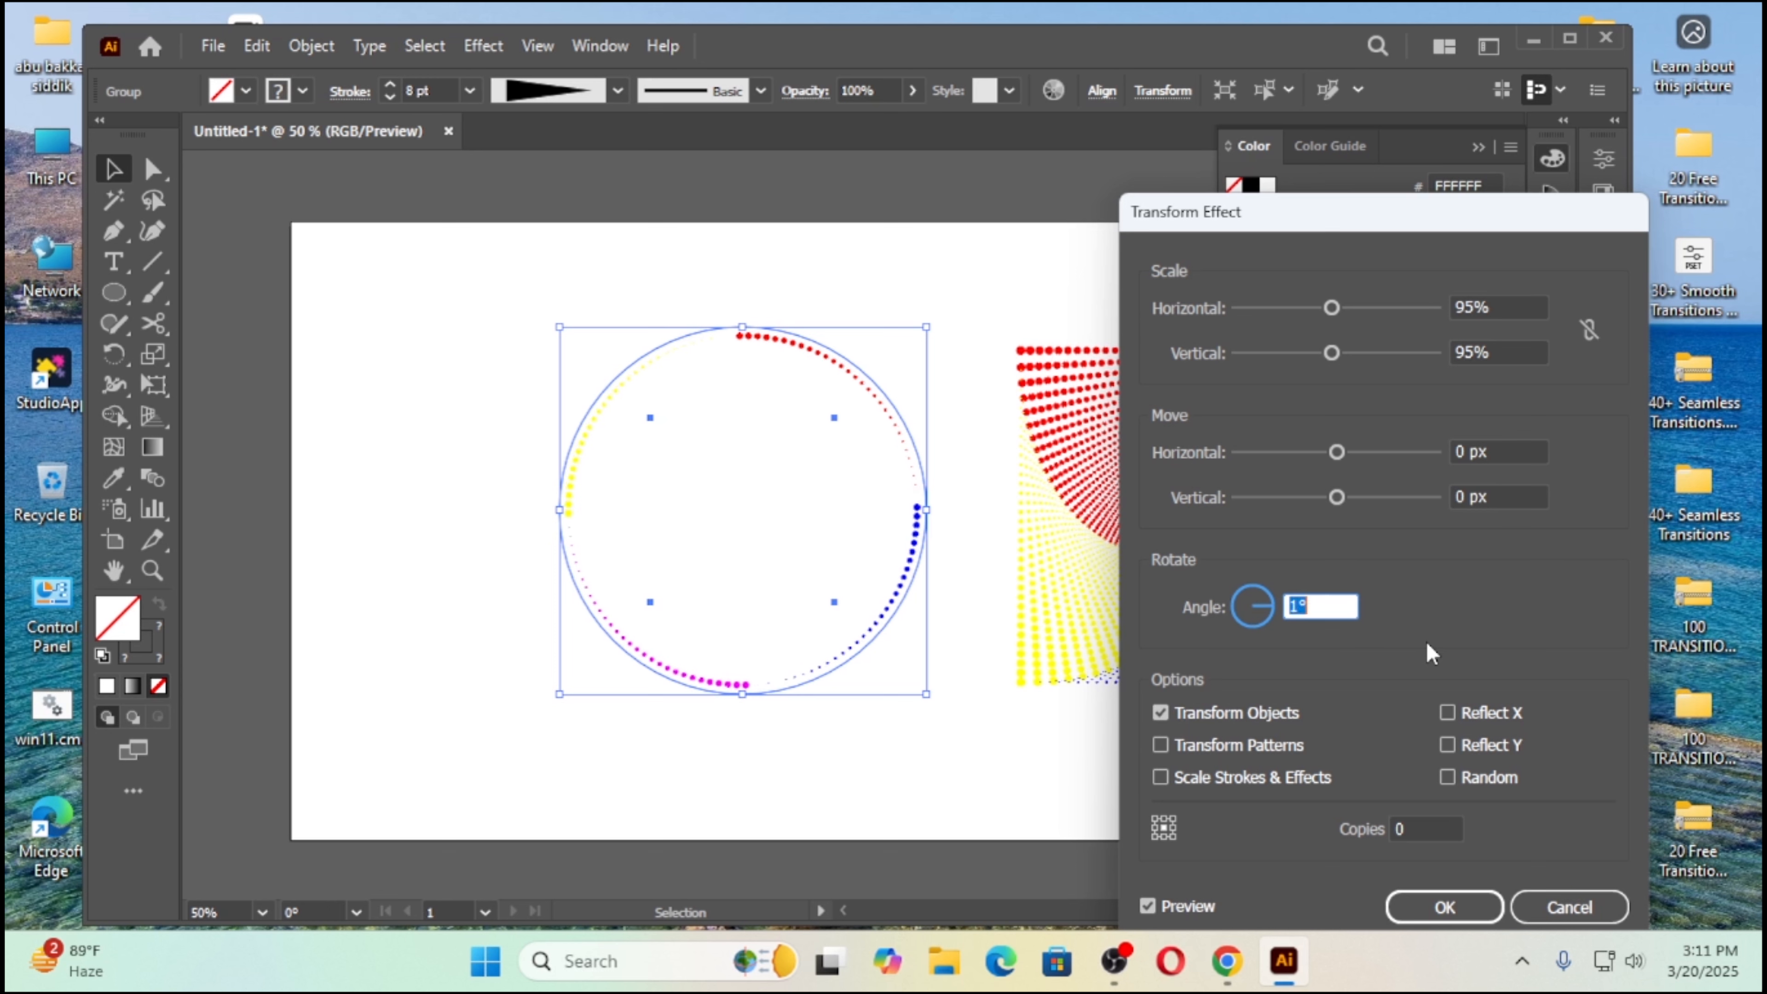
pyautogui.press('Up')
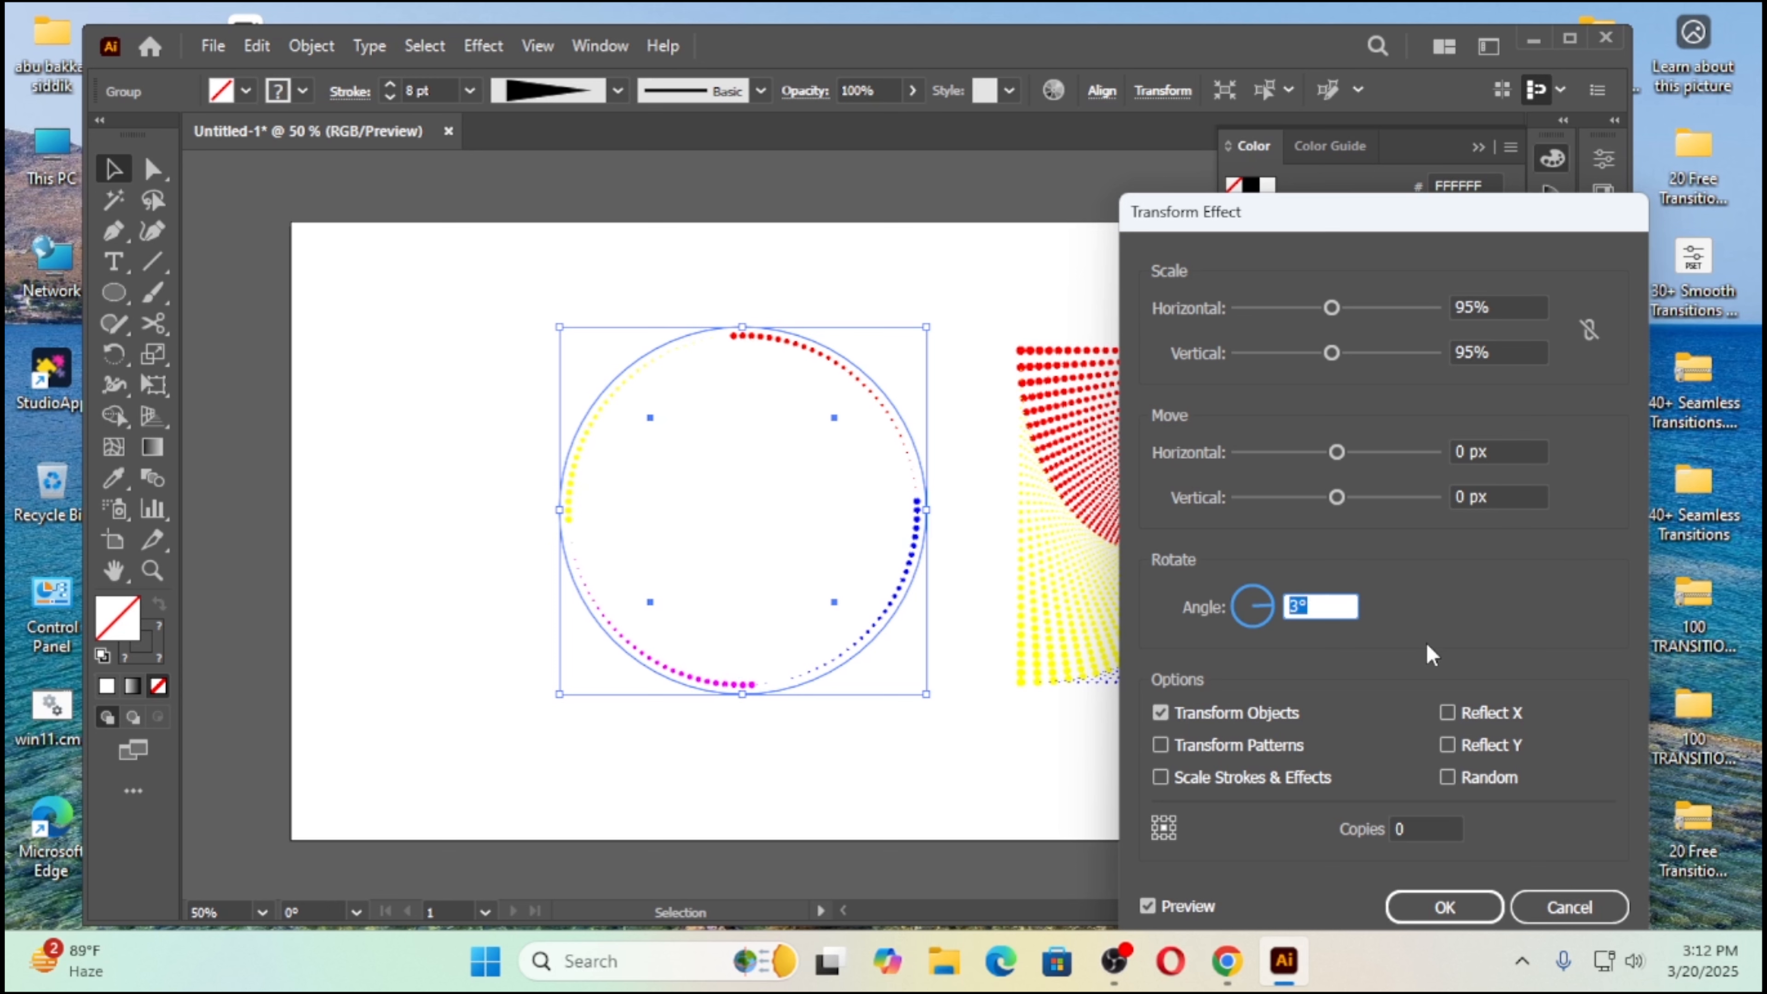
pyautogui.click(1423, 829)
pyautogui.write('50')
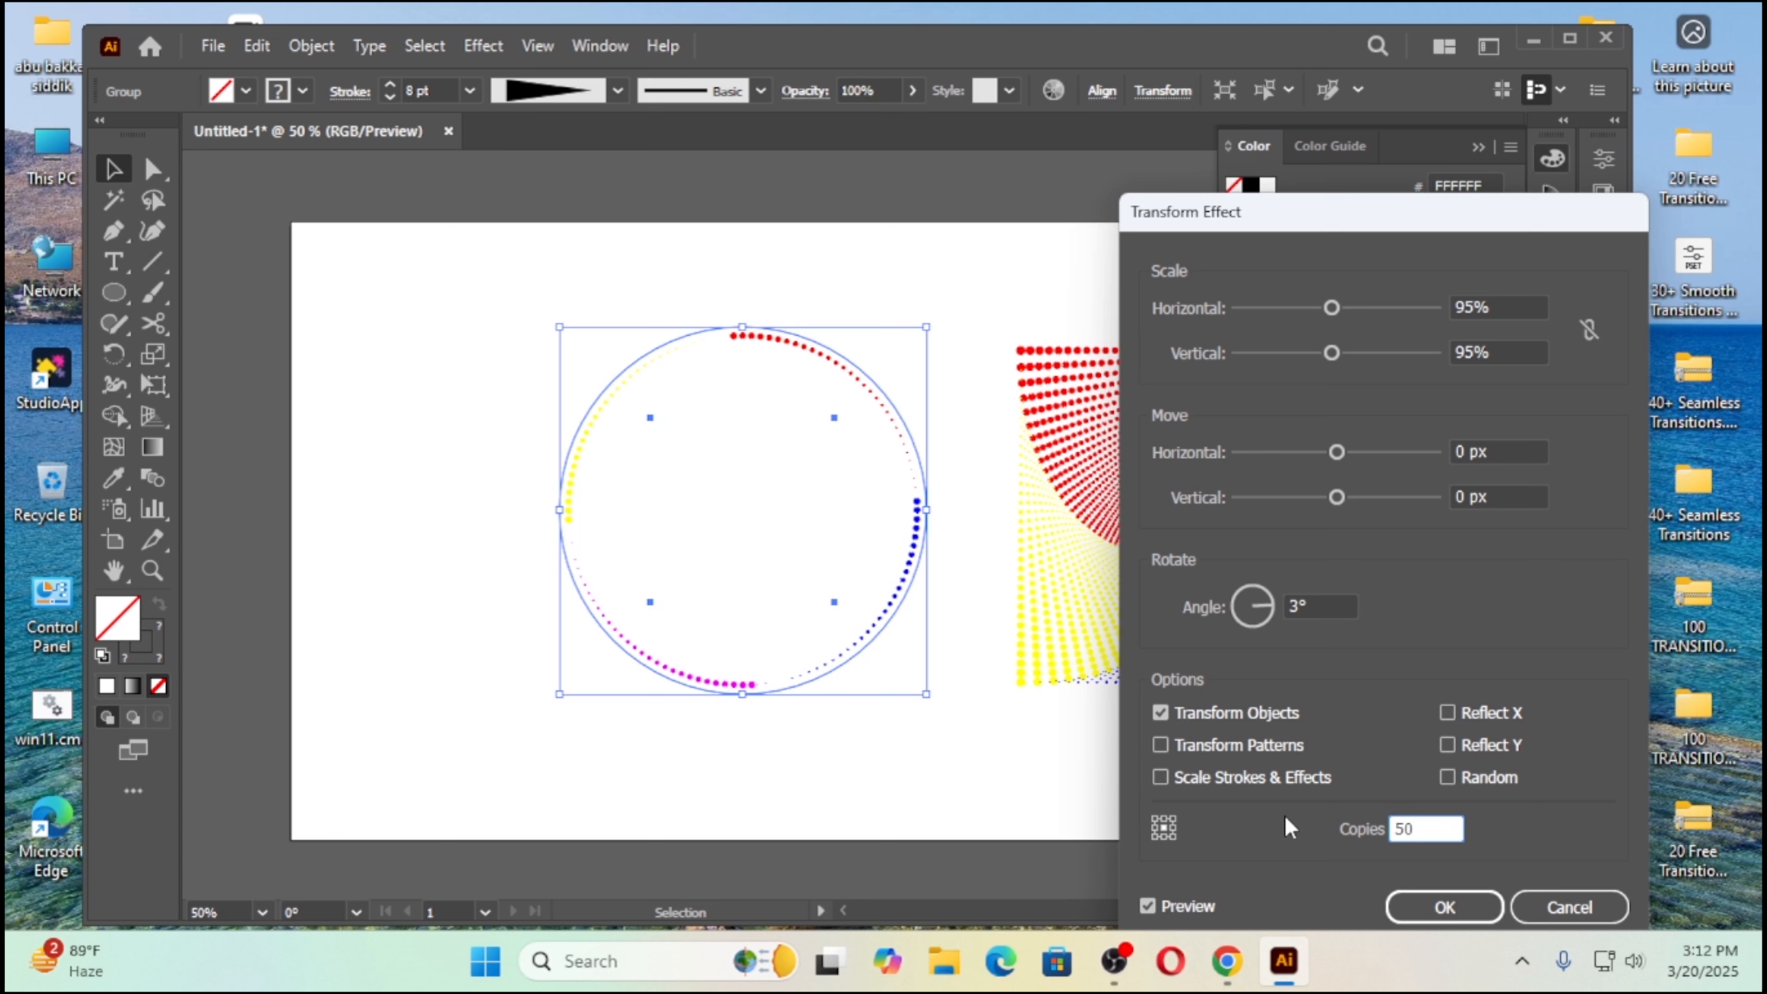
pyautogui.click(1145, 906)
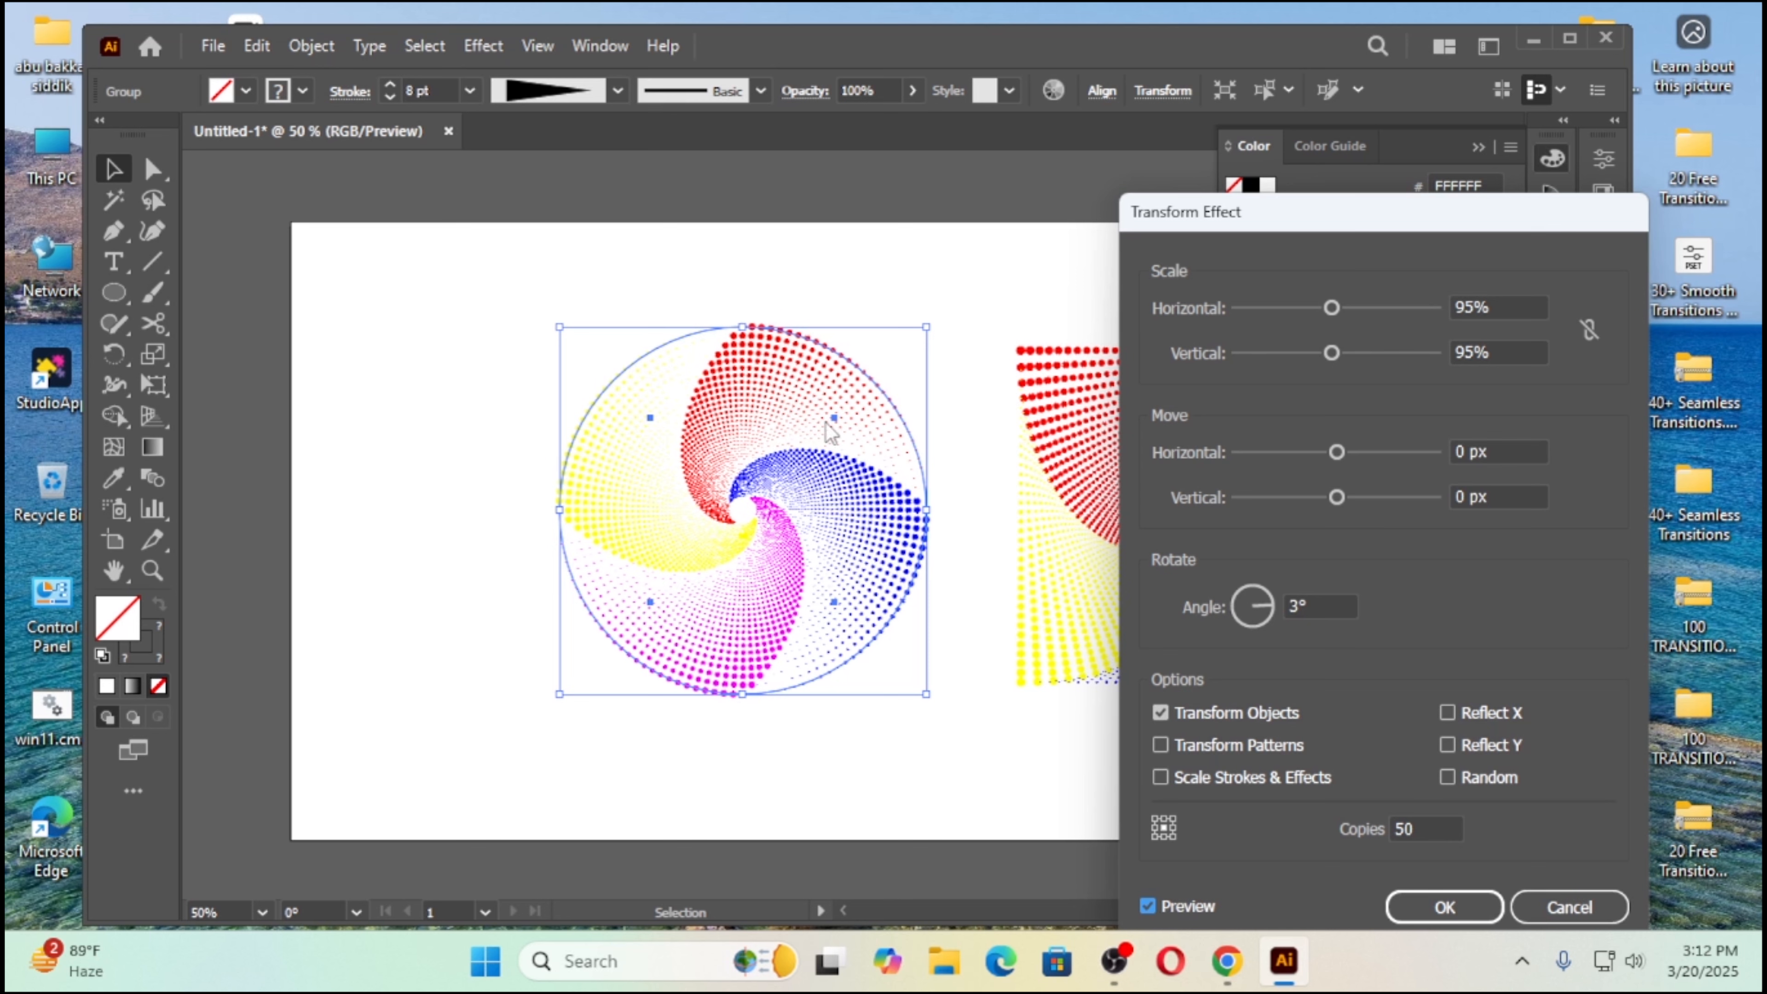
pyautogui.click(1444, 907)
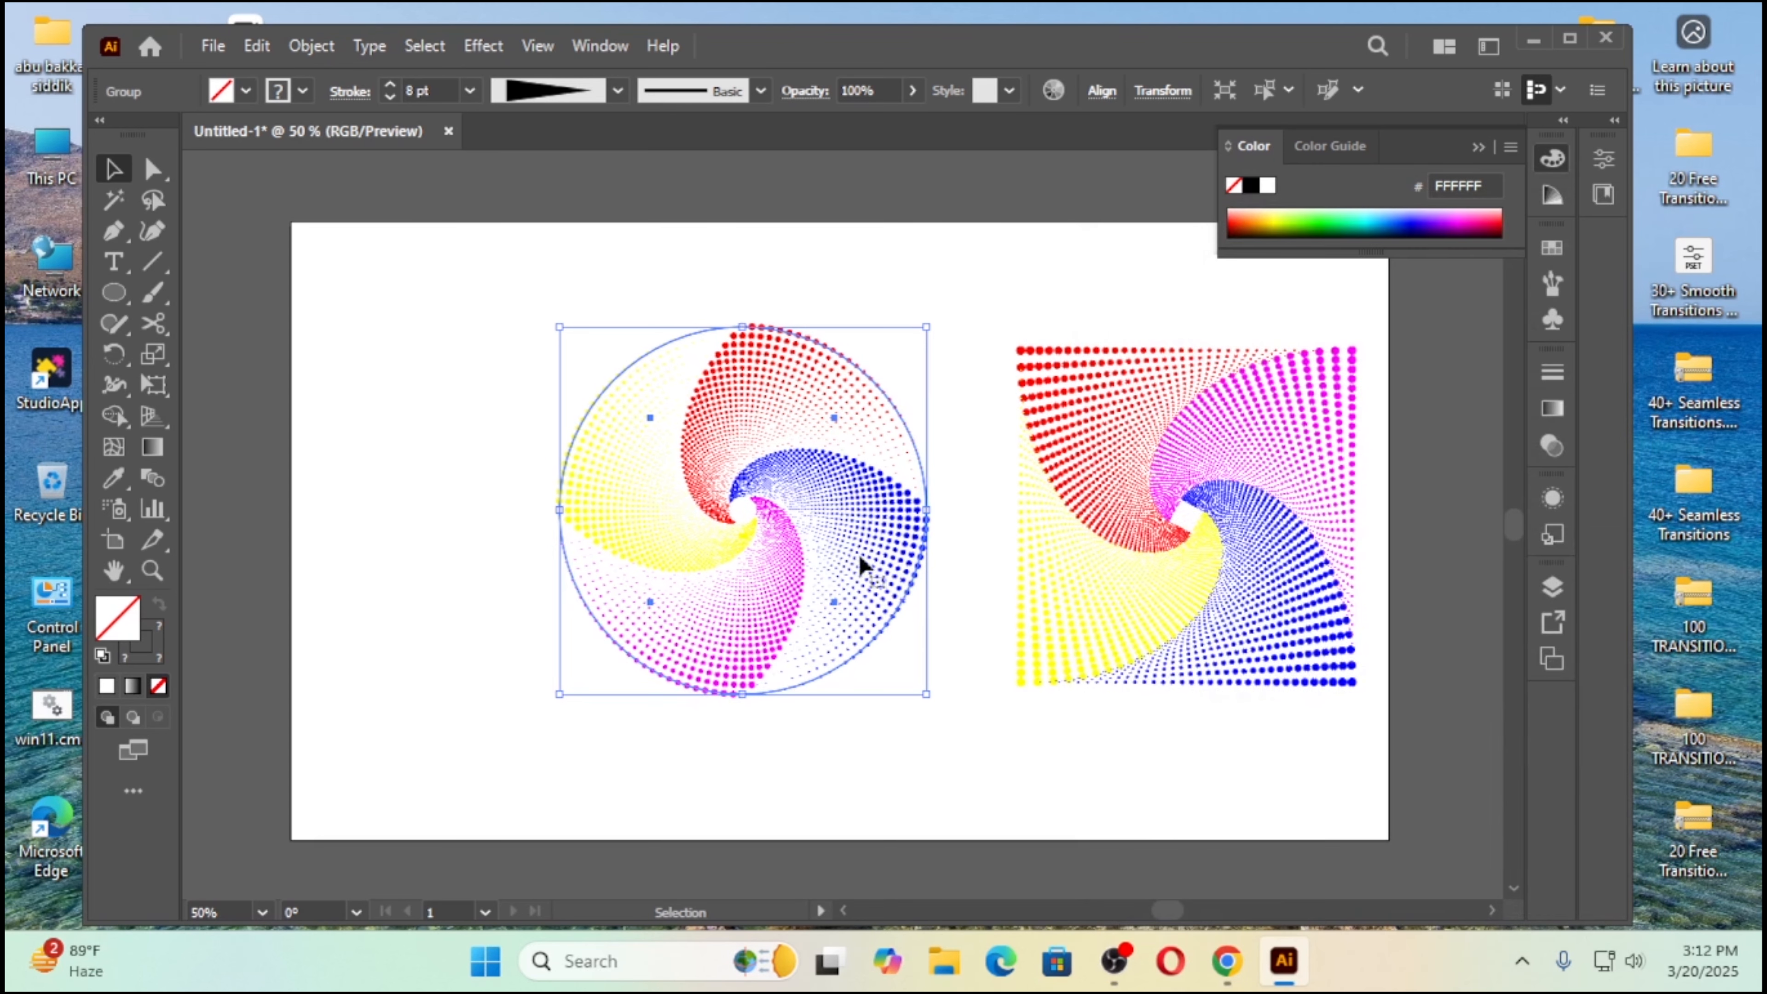
pyautogui.click(446, 393)
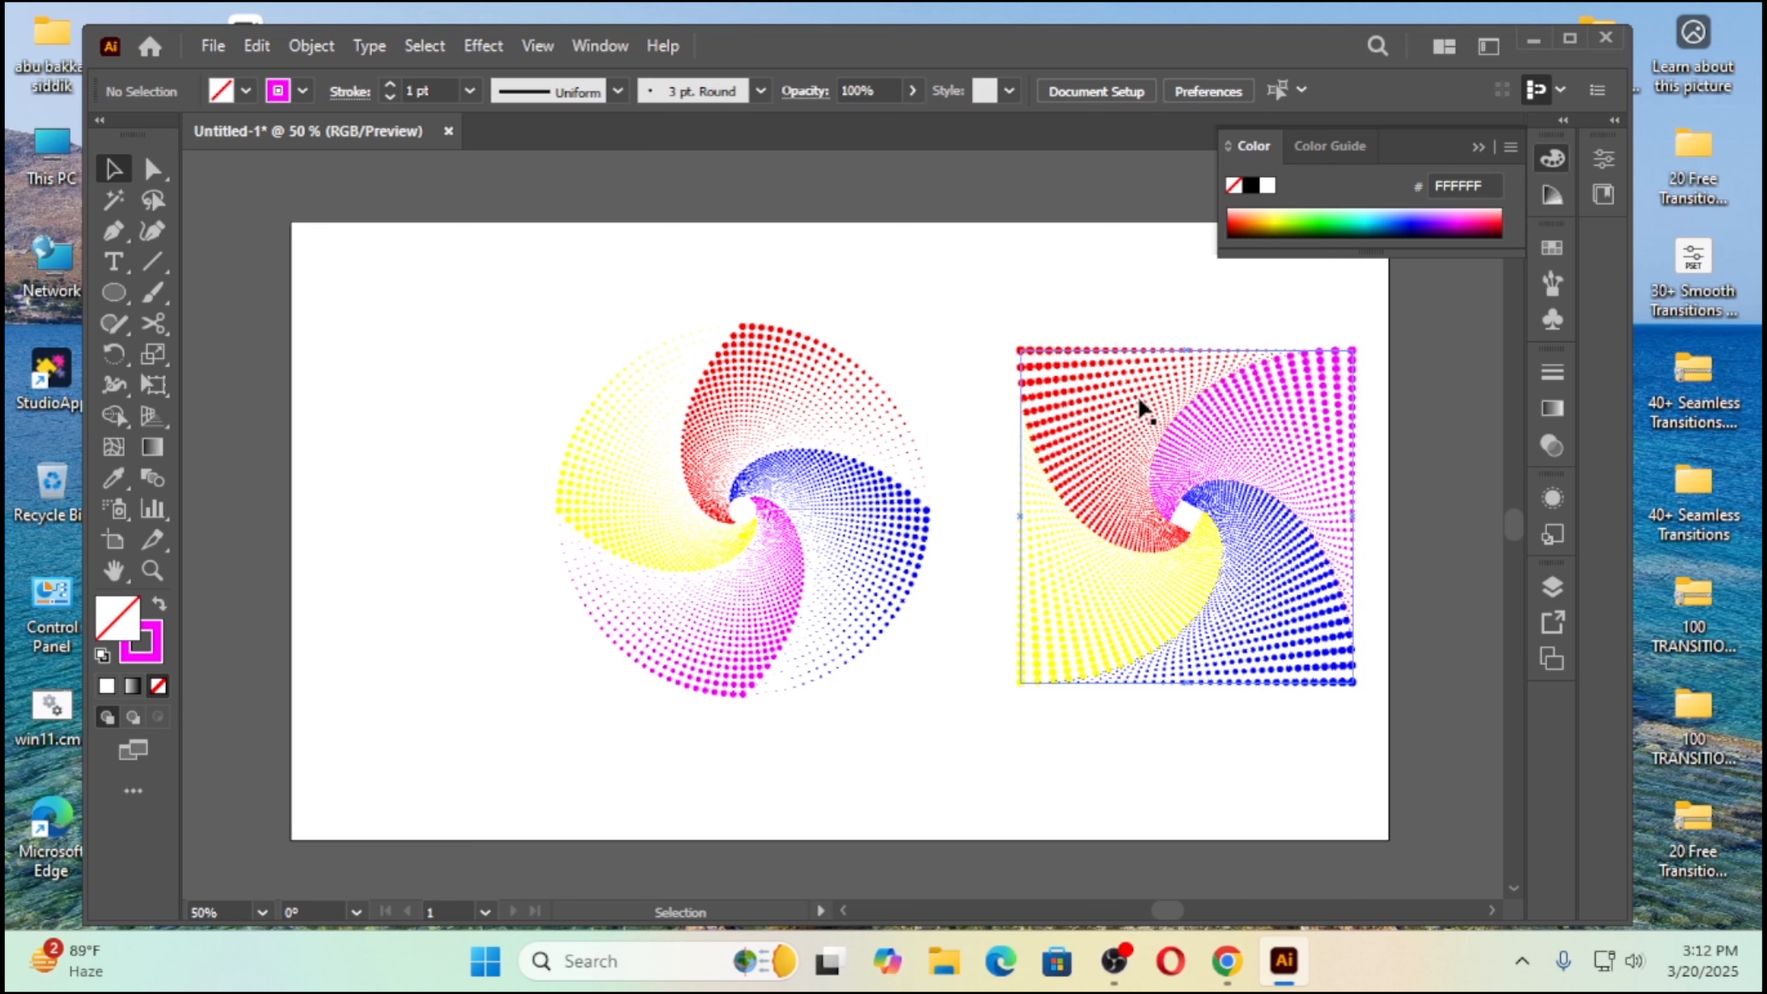
# Step: Move the square and circular swirls to the right to free space, and set the circular swirl's stroke weight to 9 pt
pyautogui.moveTo(1148, 417); pyautogui.dragTo(1224, 426)
pyautogui.moveTo(590, 330); pyautogui.dragTo(838, 672)
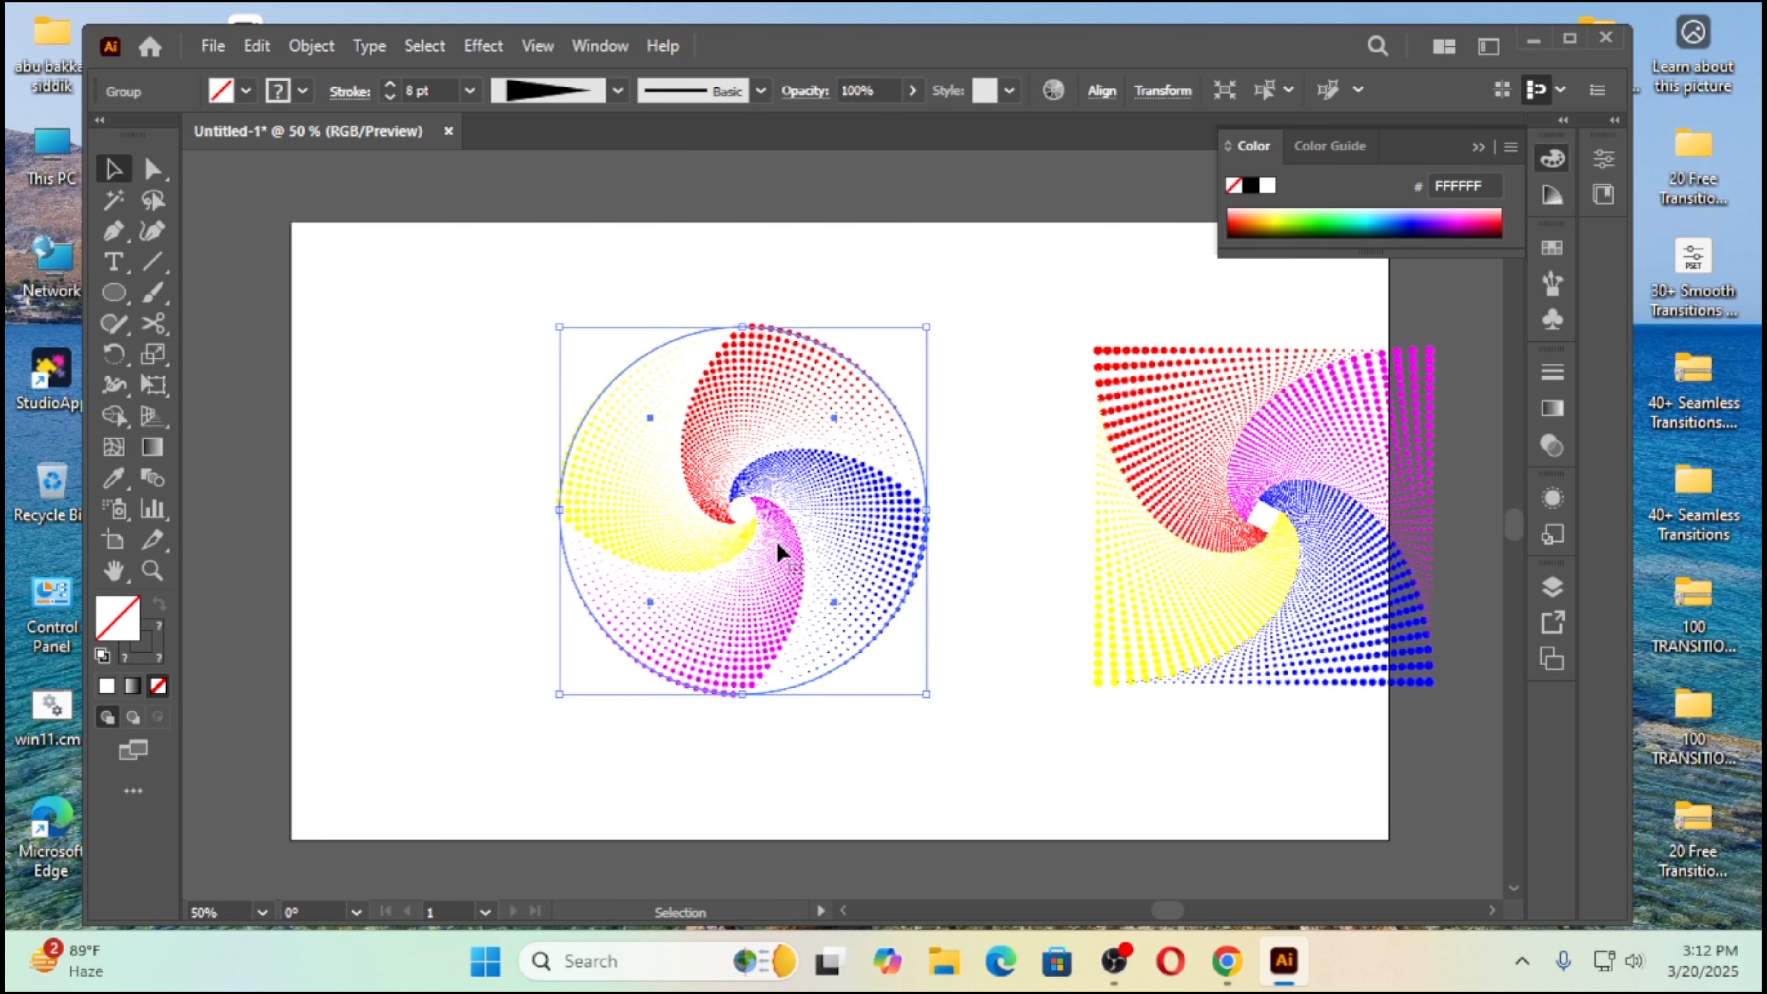
pyautogui.moveTo(777, 545); pyautogui.dragTo(952, 562)
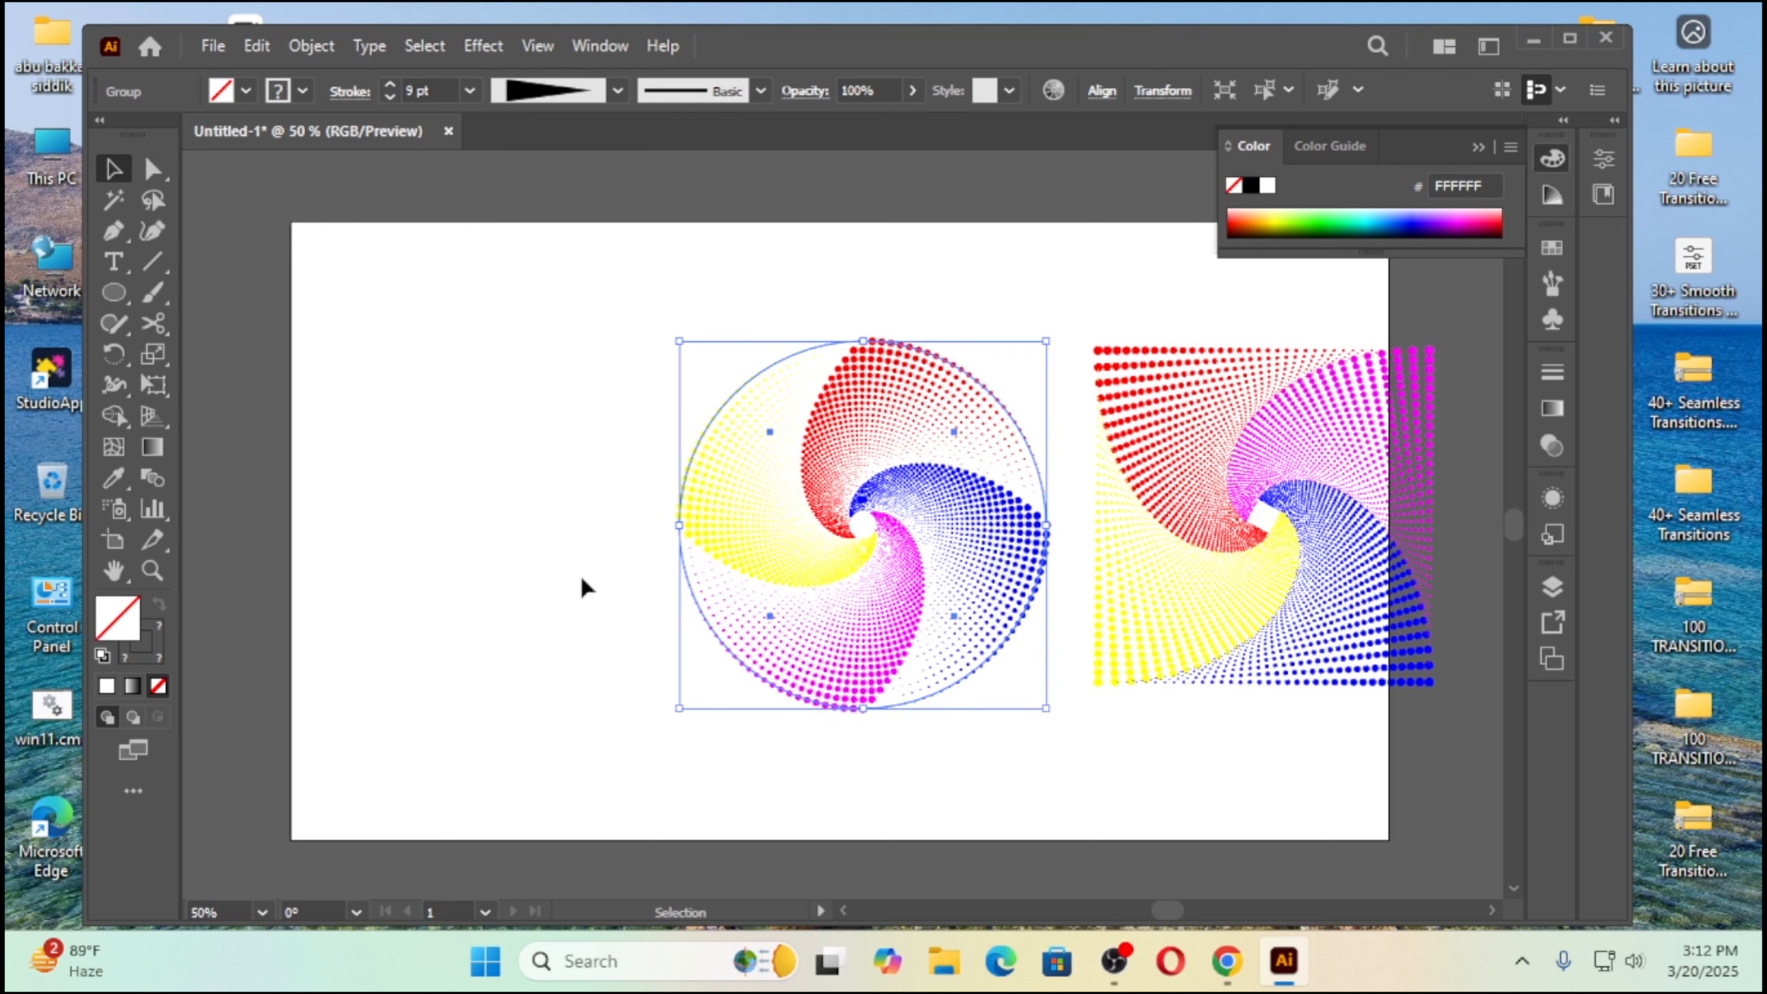
pyautogui.click(583, 442)
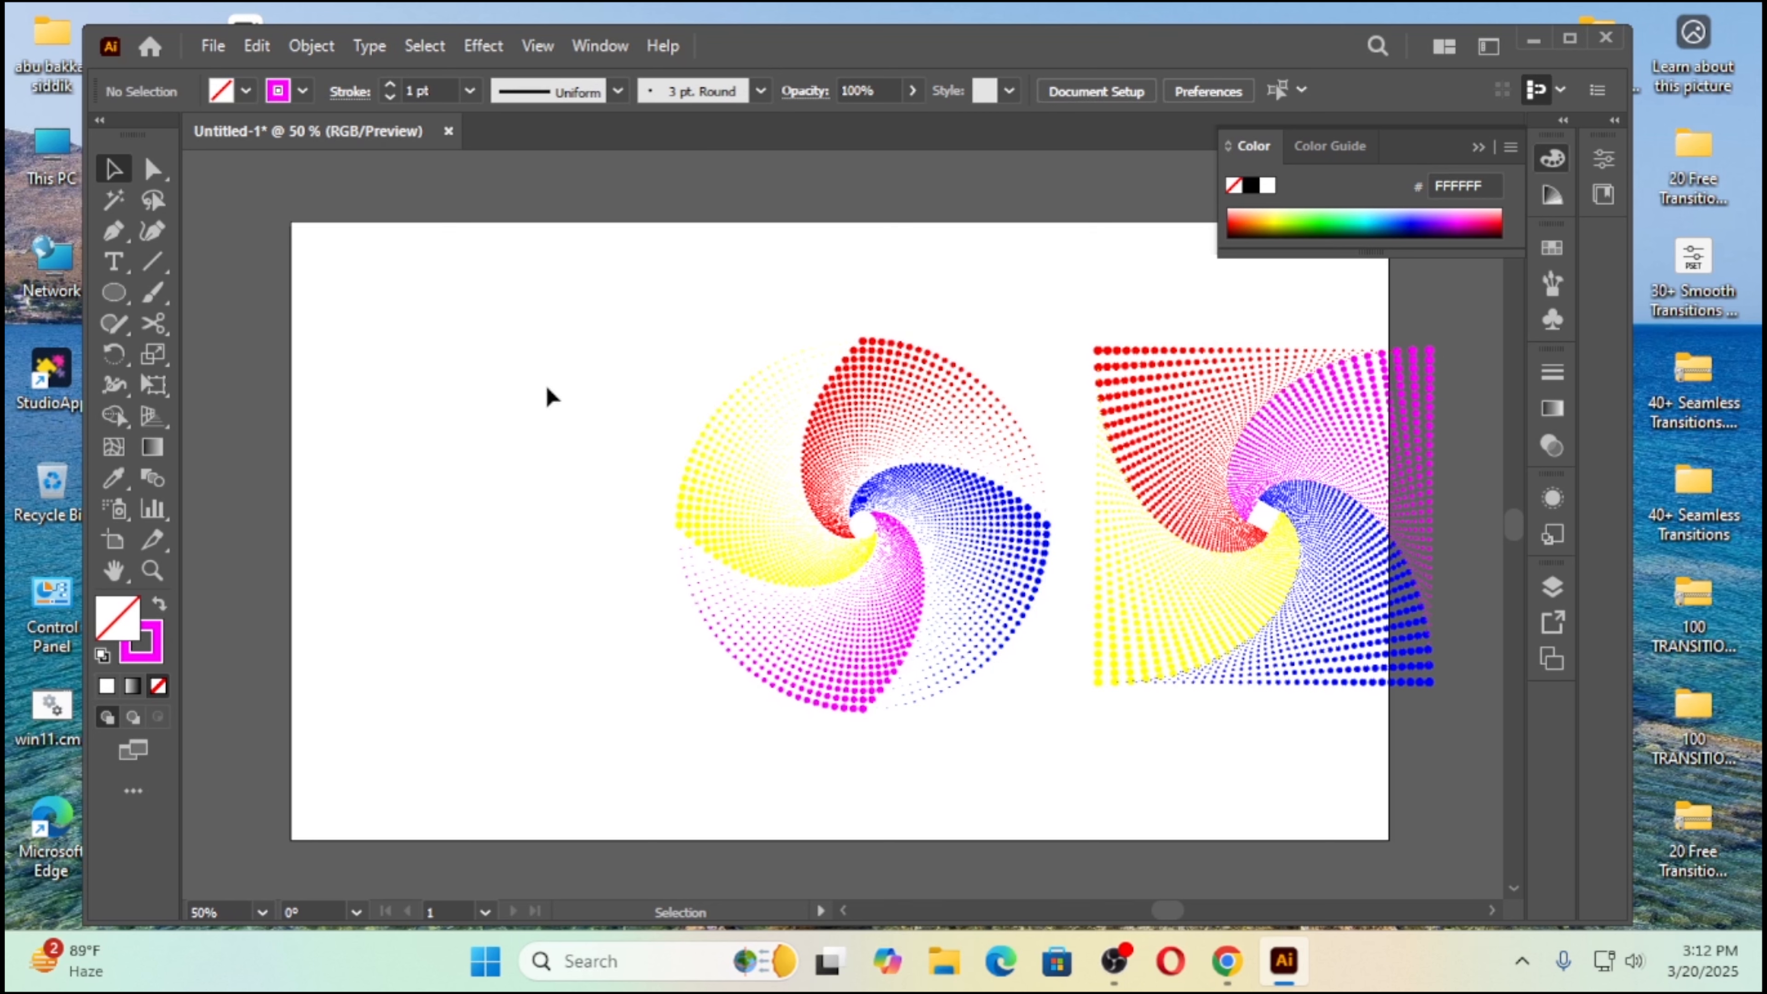
# Step: Draw a large five-pointed star in the free space beside the circular swirl and shift it slightly down and right
pyautogui.moveTo(120, 292); pyautogui.dragTo(217, 421)
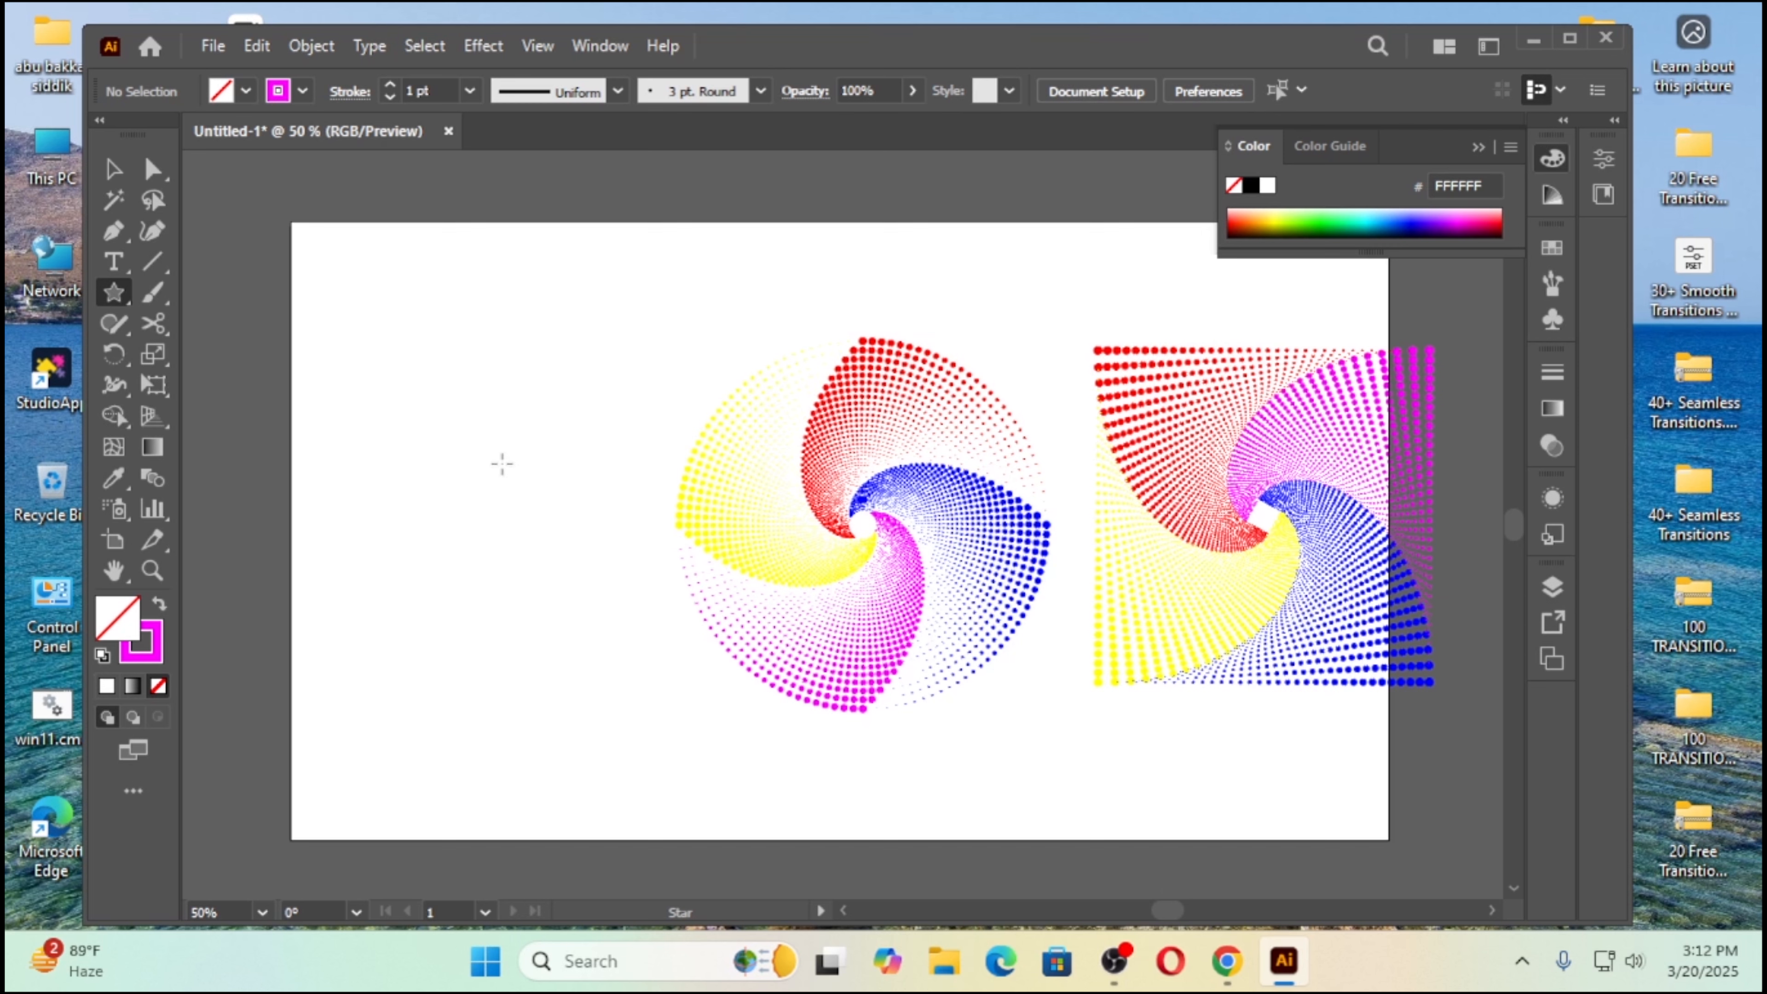
pyautogui.moveTo(395, 451); pyautogui.dragTo(560, 635)
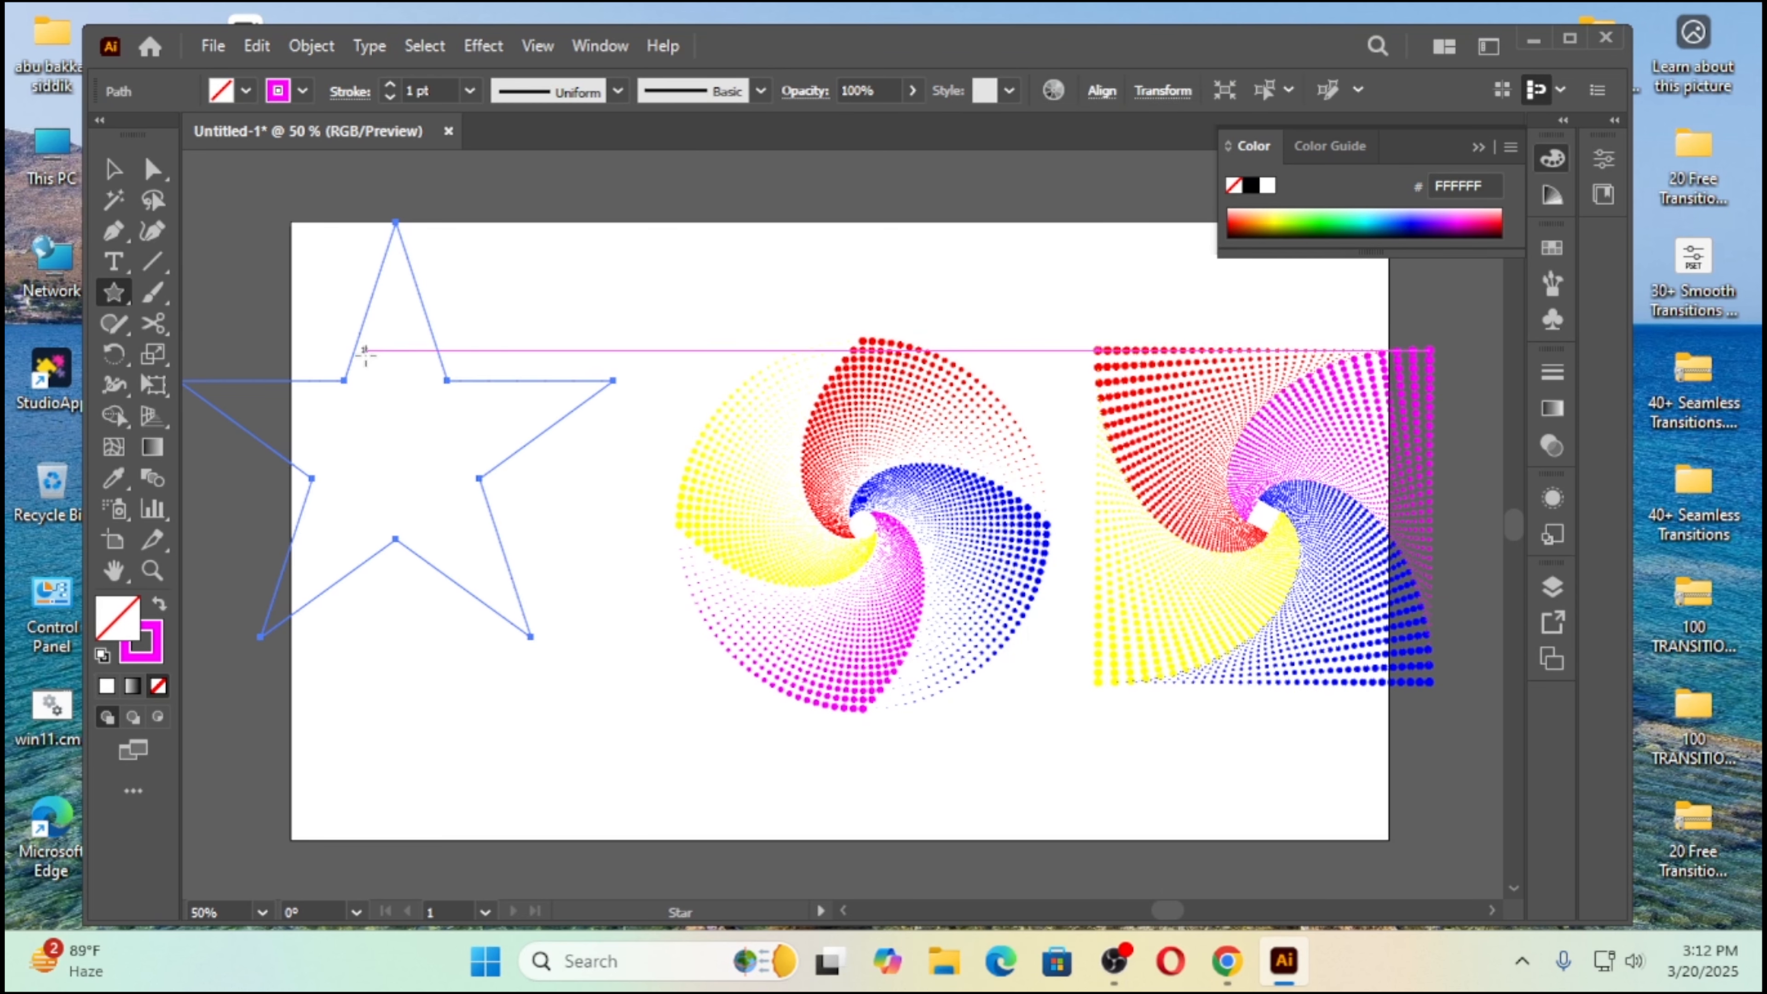
pyautogui.click(115, 169)
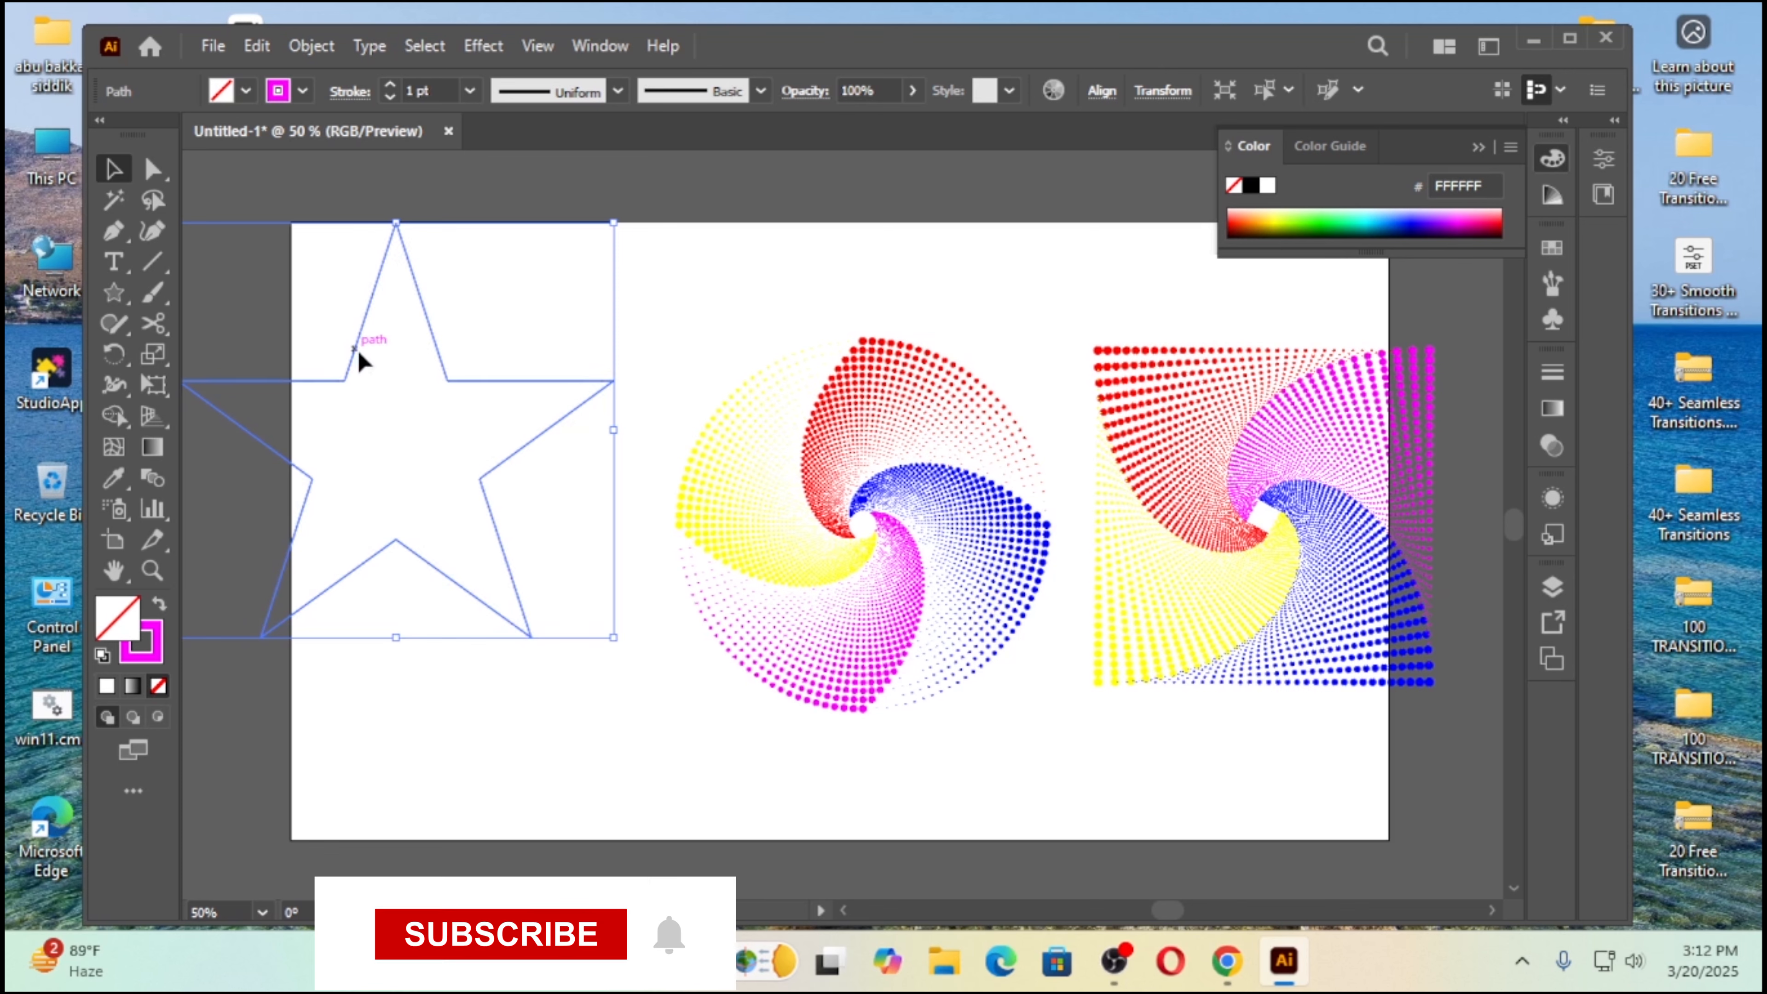
pyautogui.moveTo(358, 351); pyautogui.dragTo(409, 382)
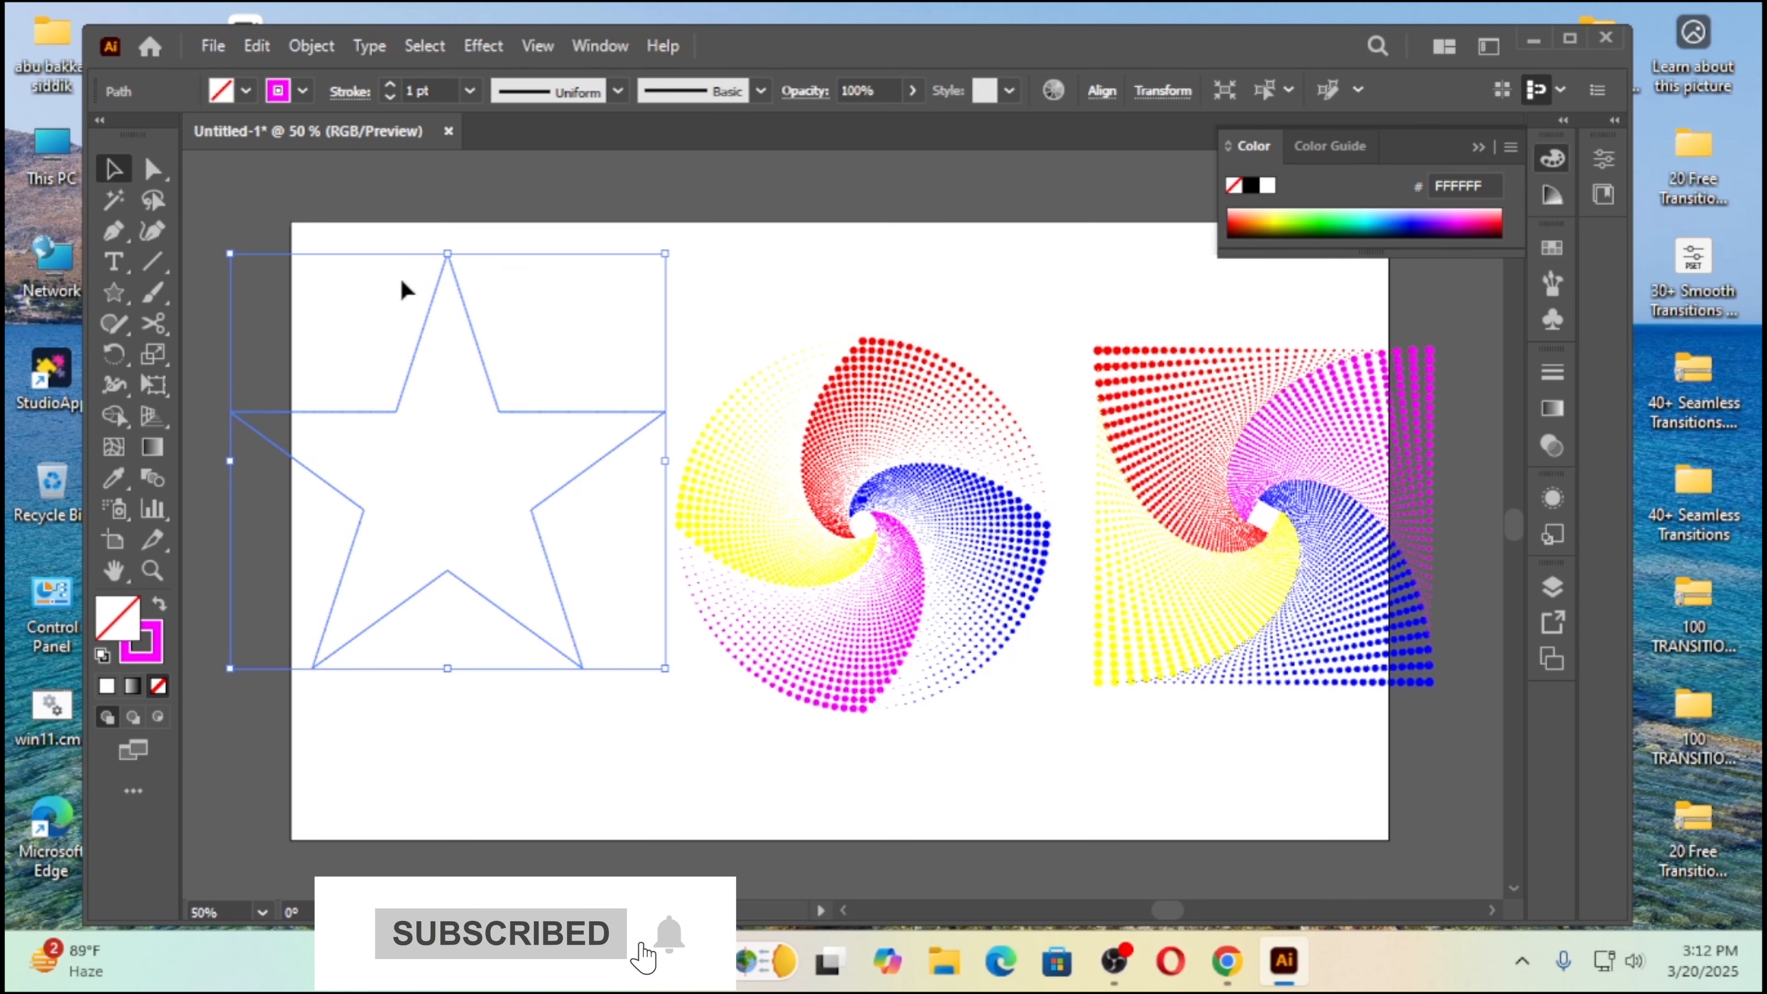
# Step: Set the star's dotted stroke weight to 8 pt
pyautogui.click(389, 86)
pyautogui.click(389, 85)
pyautogui.click(388, 86)
pyautogui.click(389, 86)
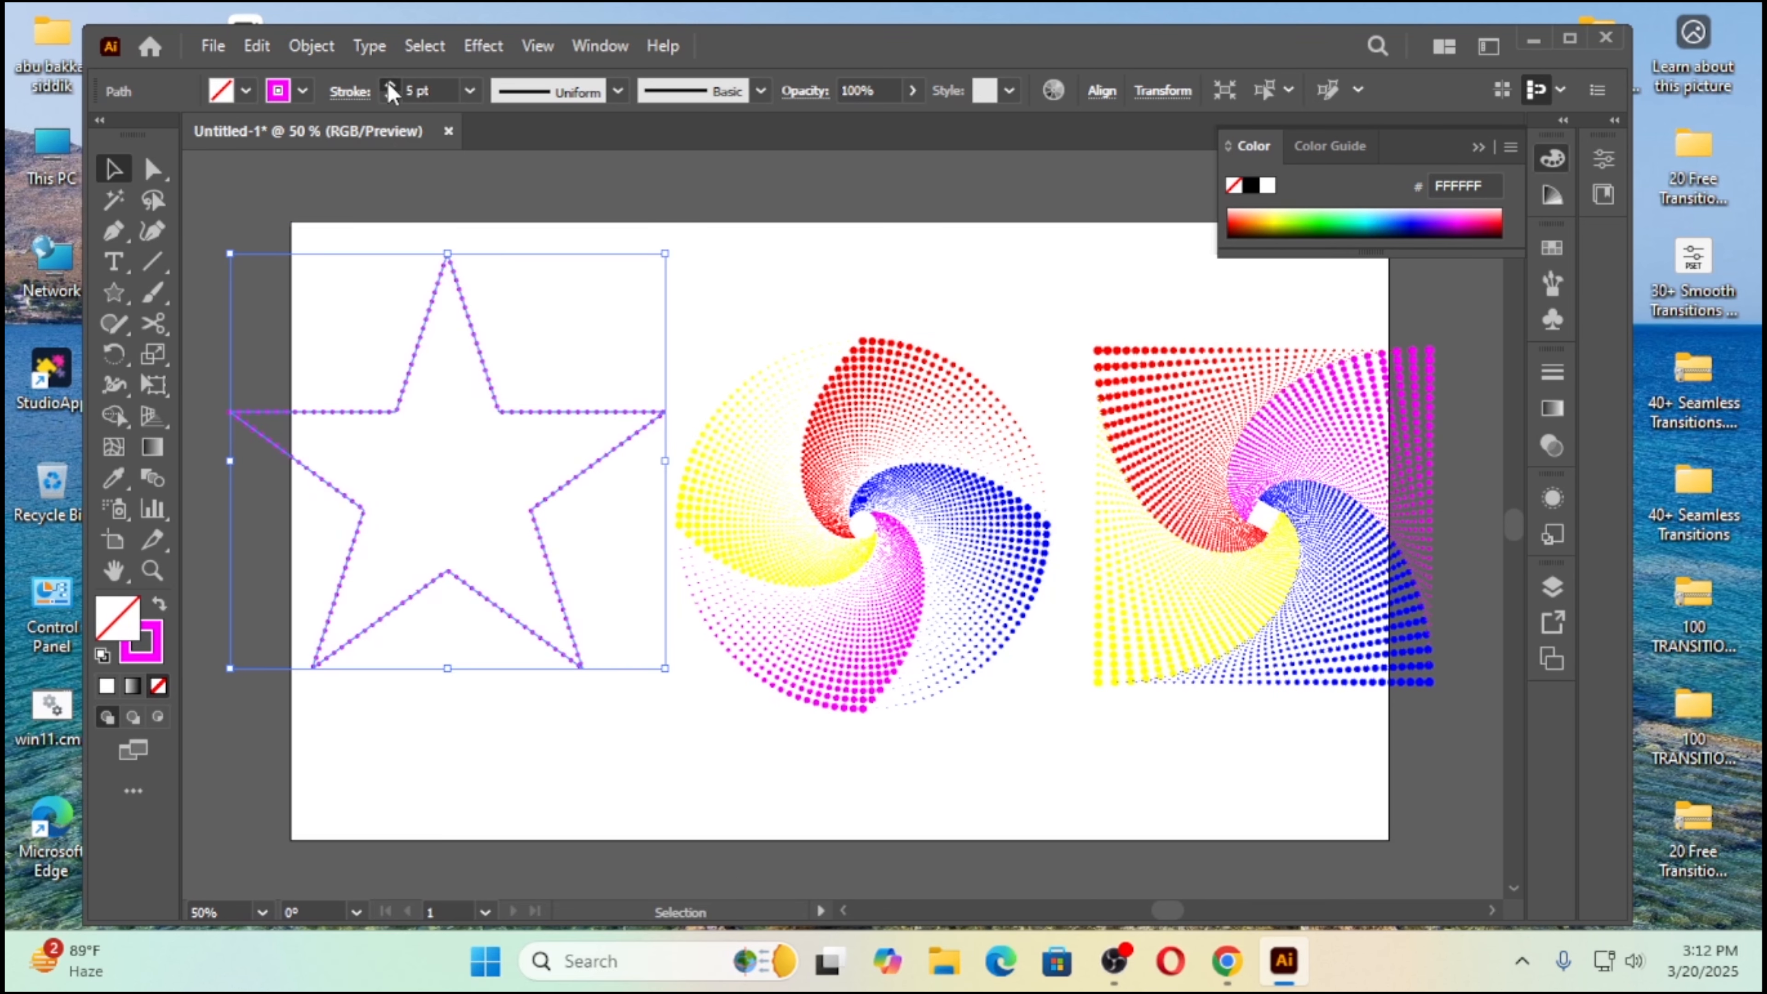
pyautogui.click(389, 86)
pyautogui.click(389, 85)
pyautogui.click(388, 86)
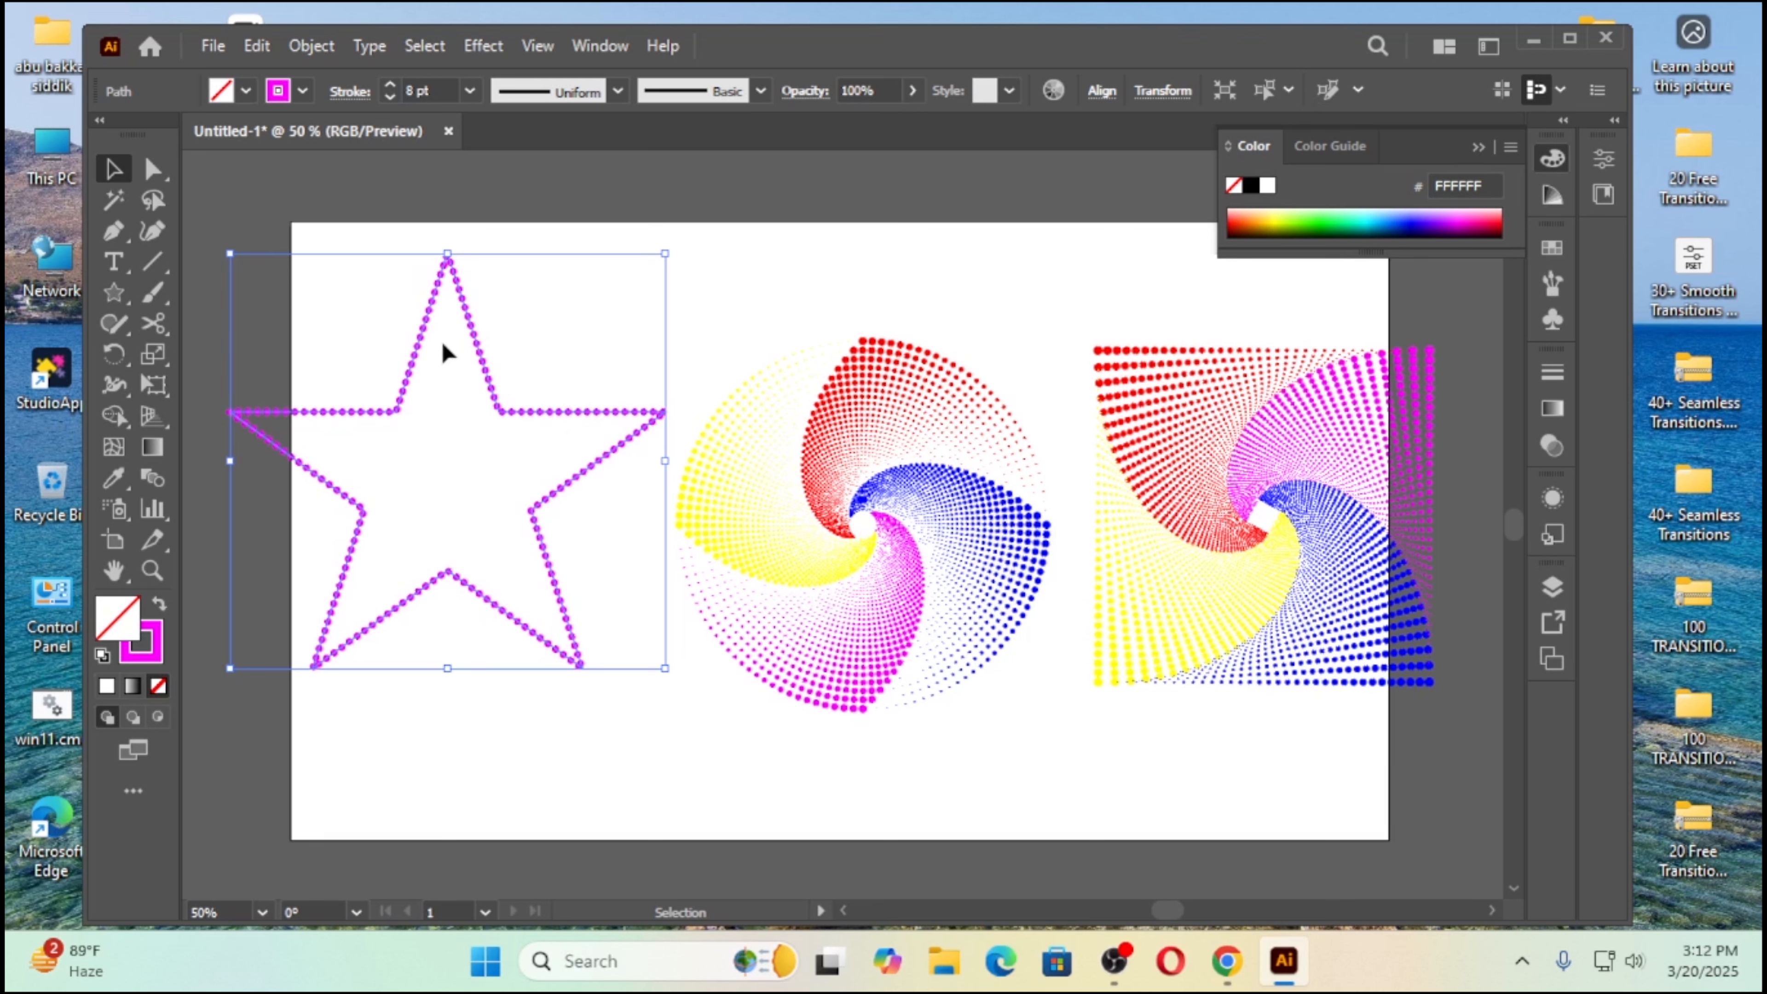
# Step: Split the star into ten separate sides by cutting it with the Scissors tool at every tip and inner corner
pyautogui.click(166, 323)
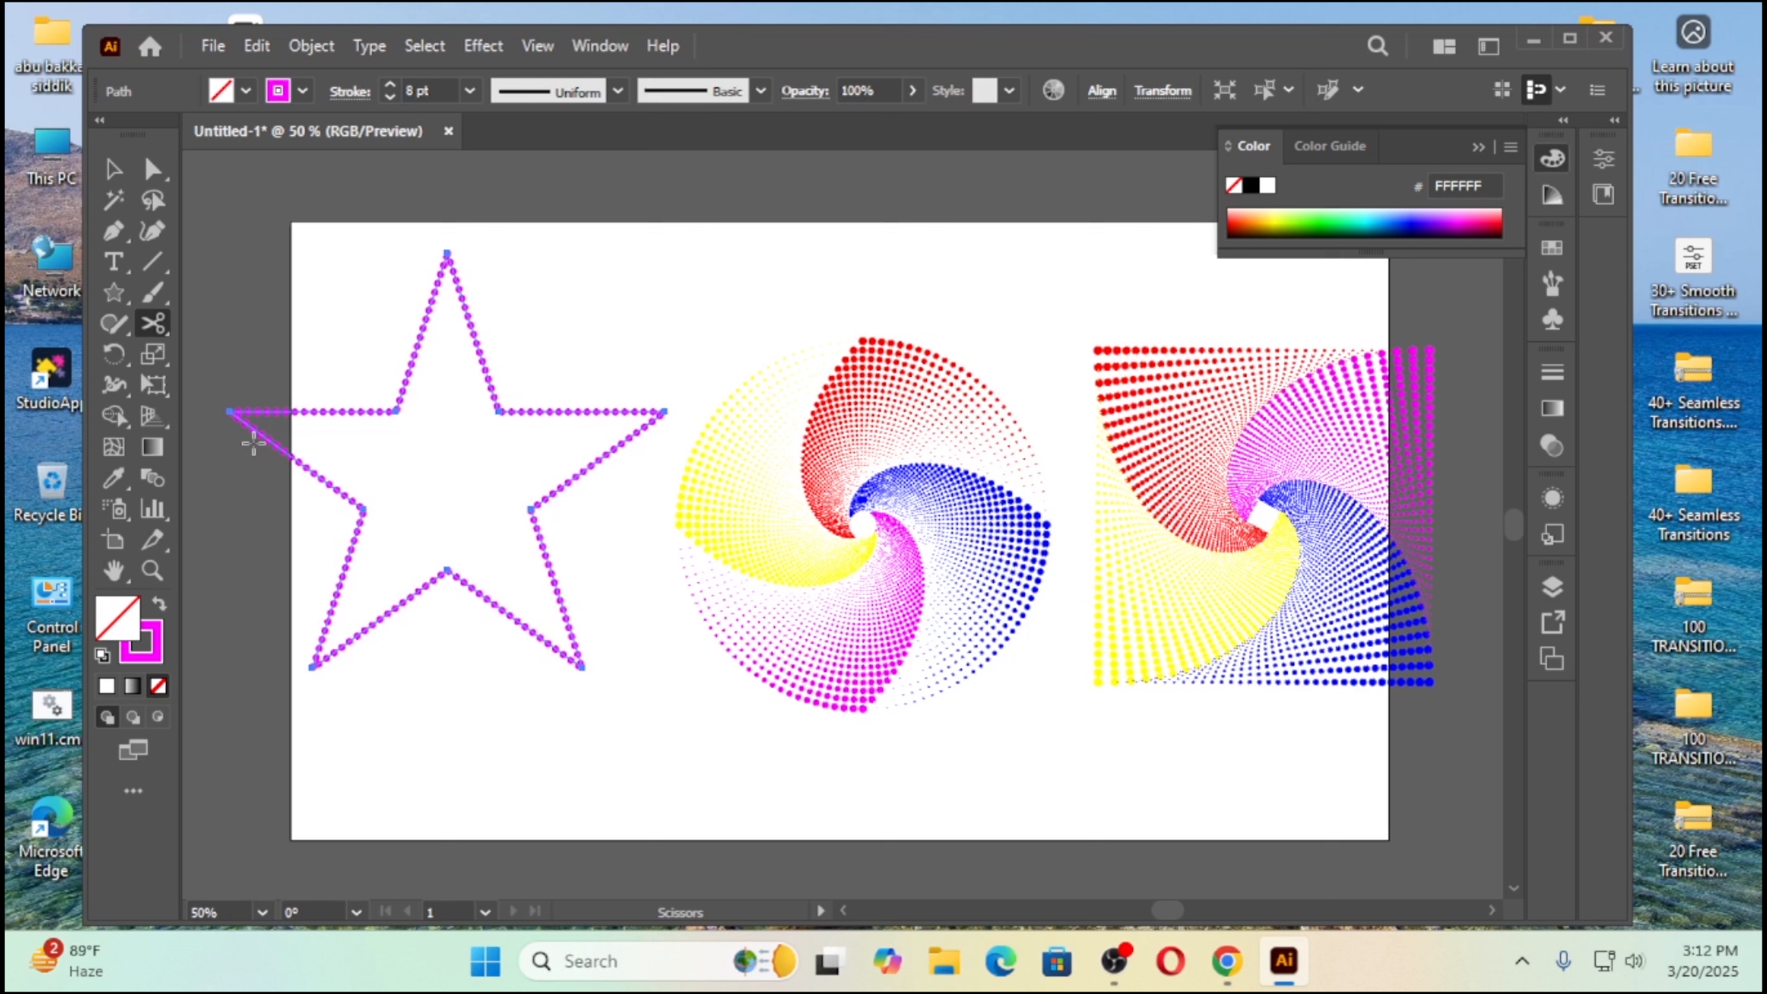
pyautogui.click(230, 412)
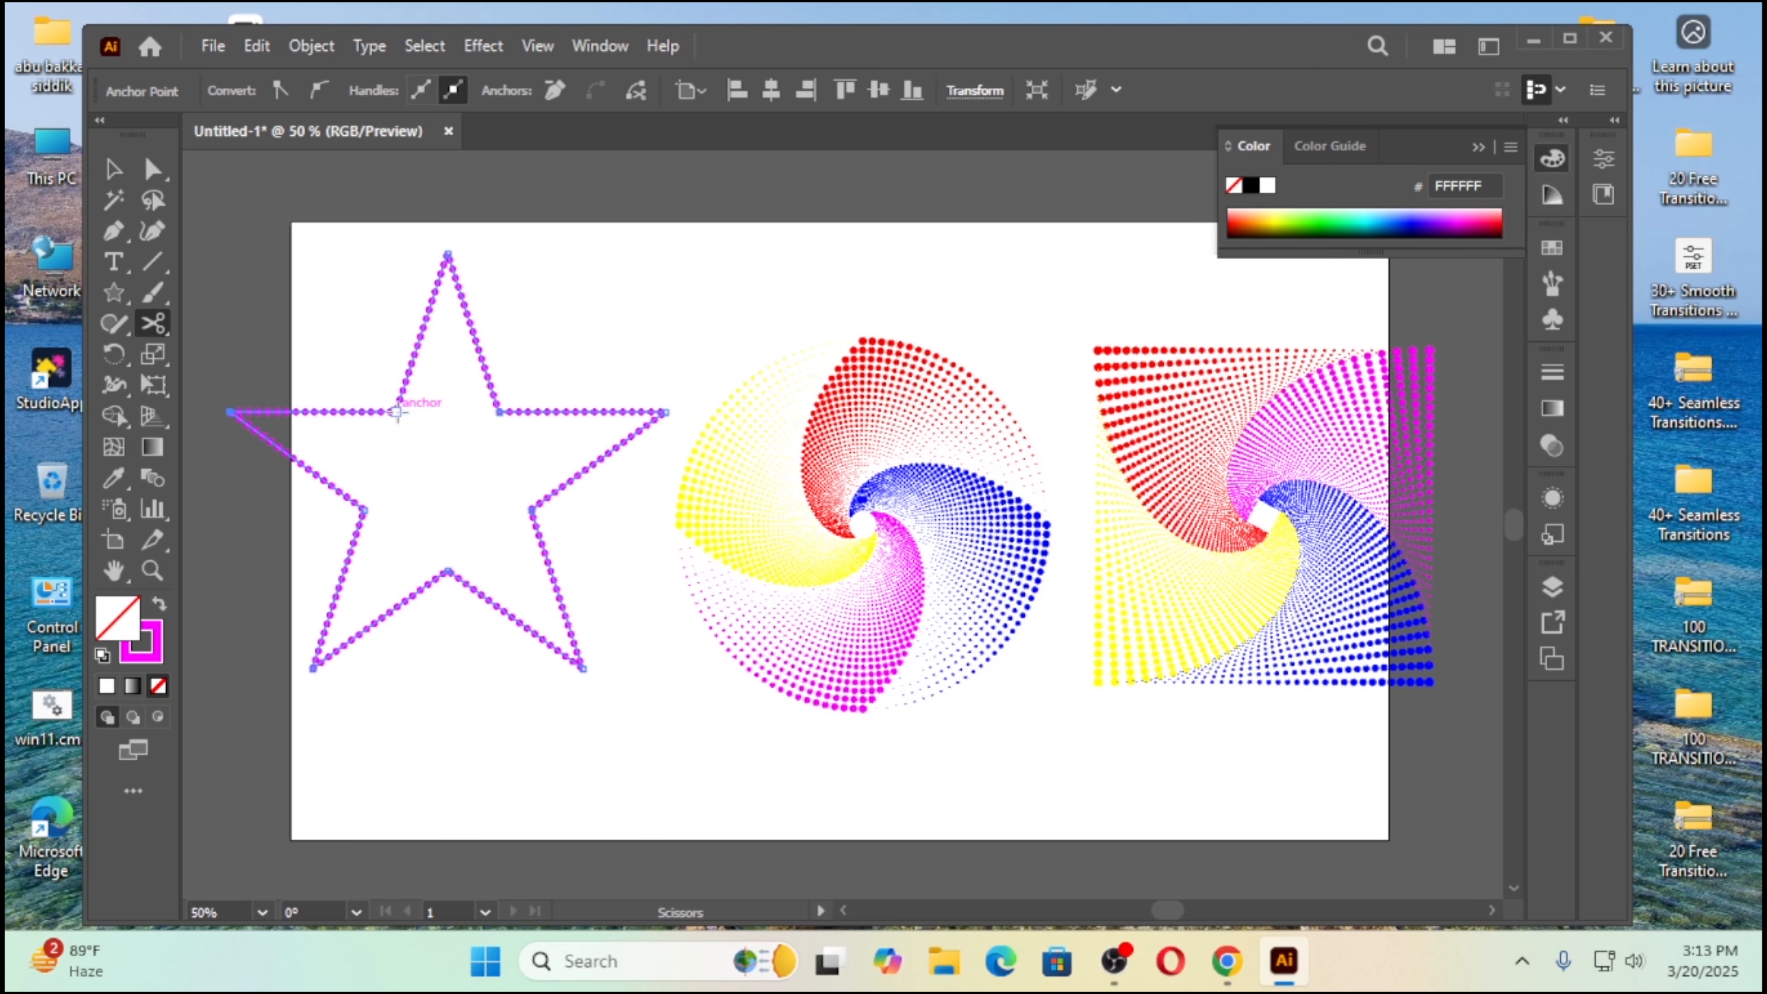
pyautogui.click(397, 411)
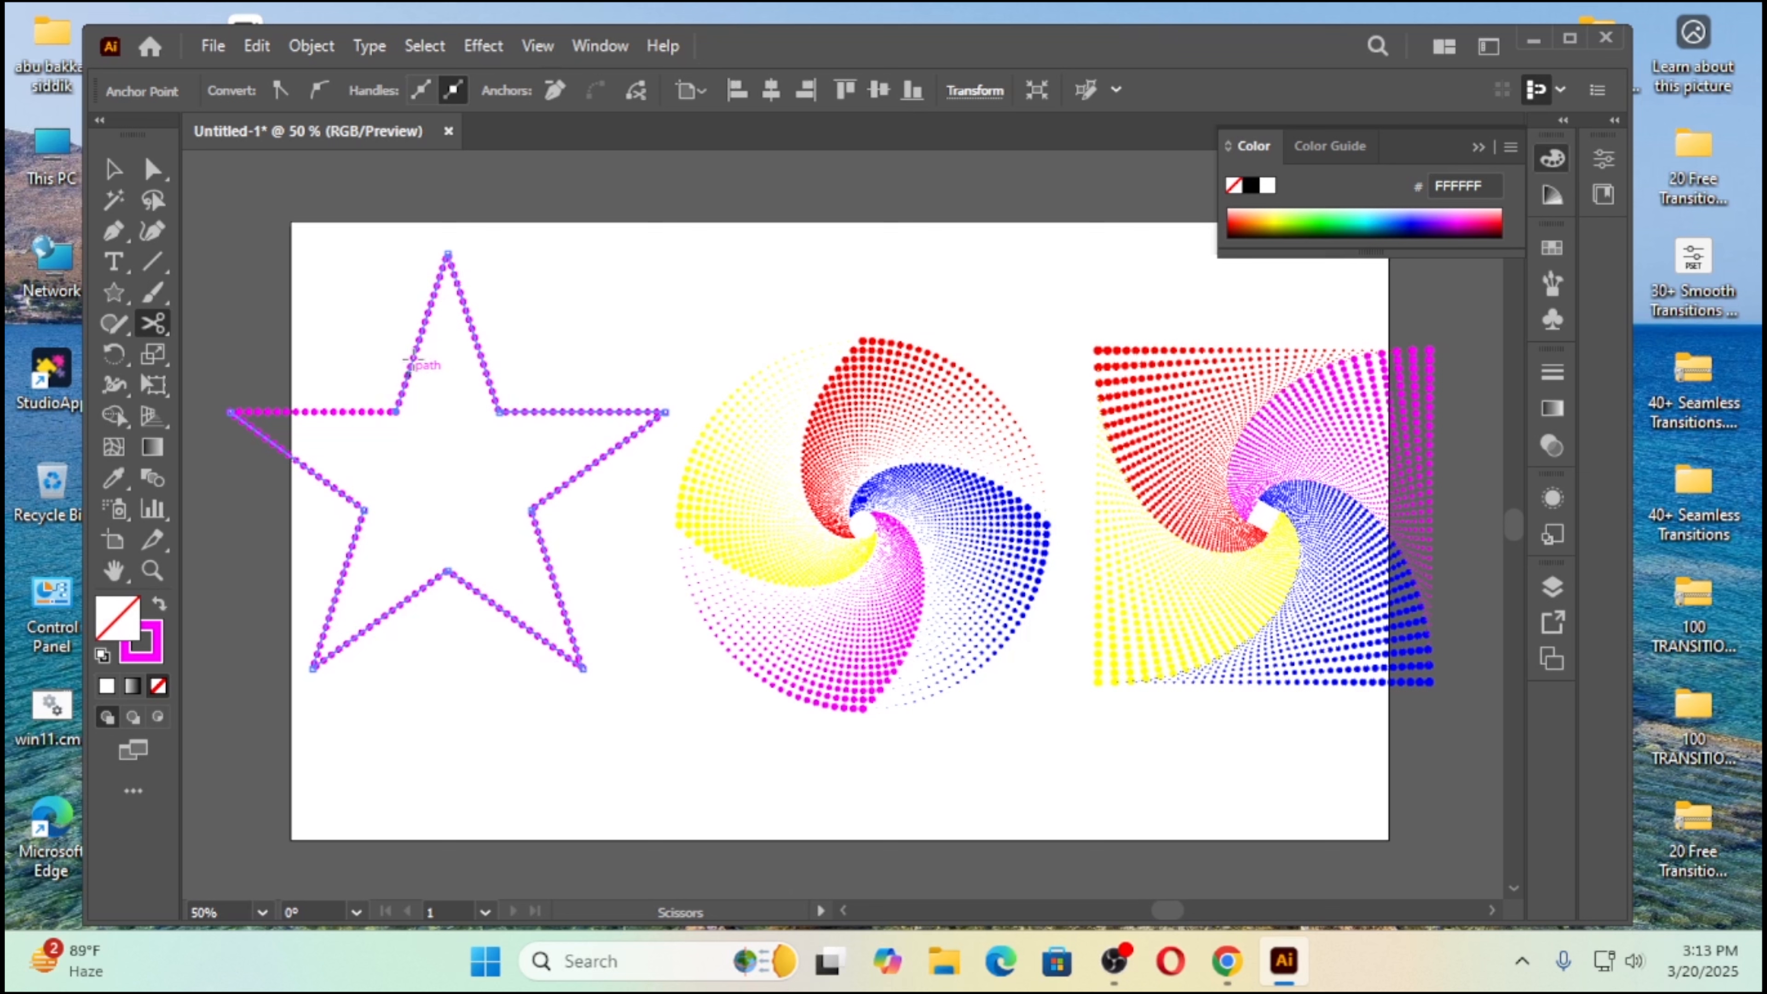
pyautogui.click(446, 252)
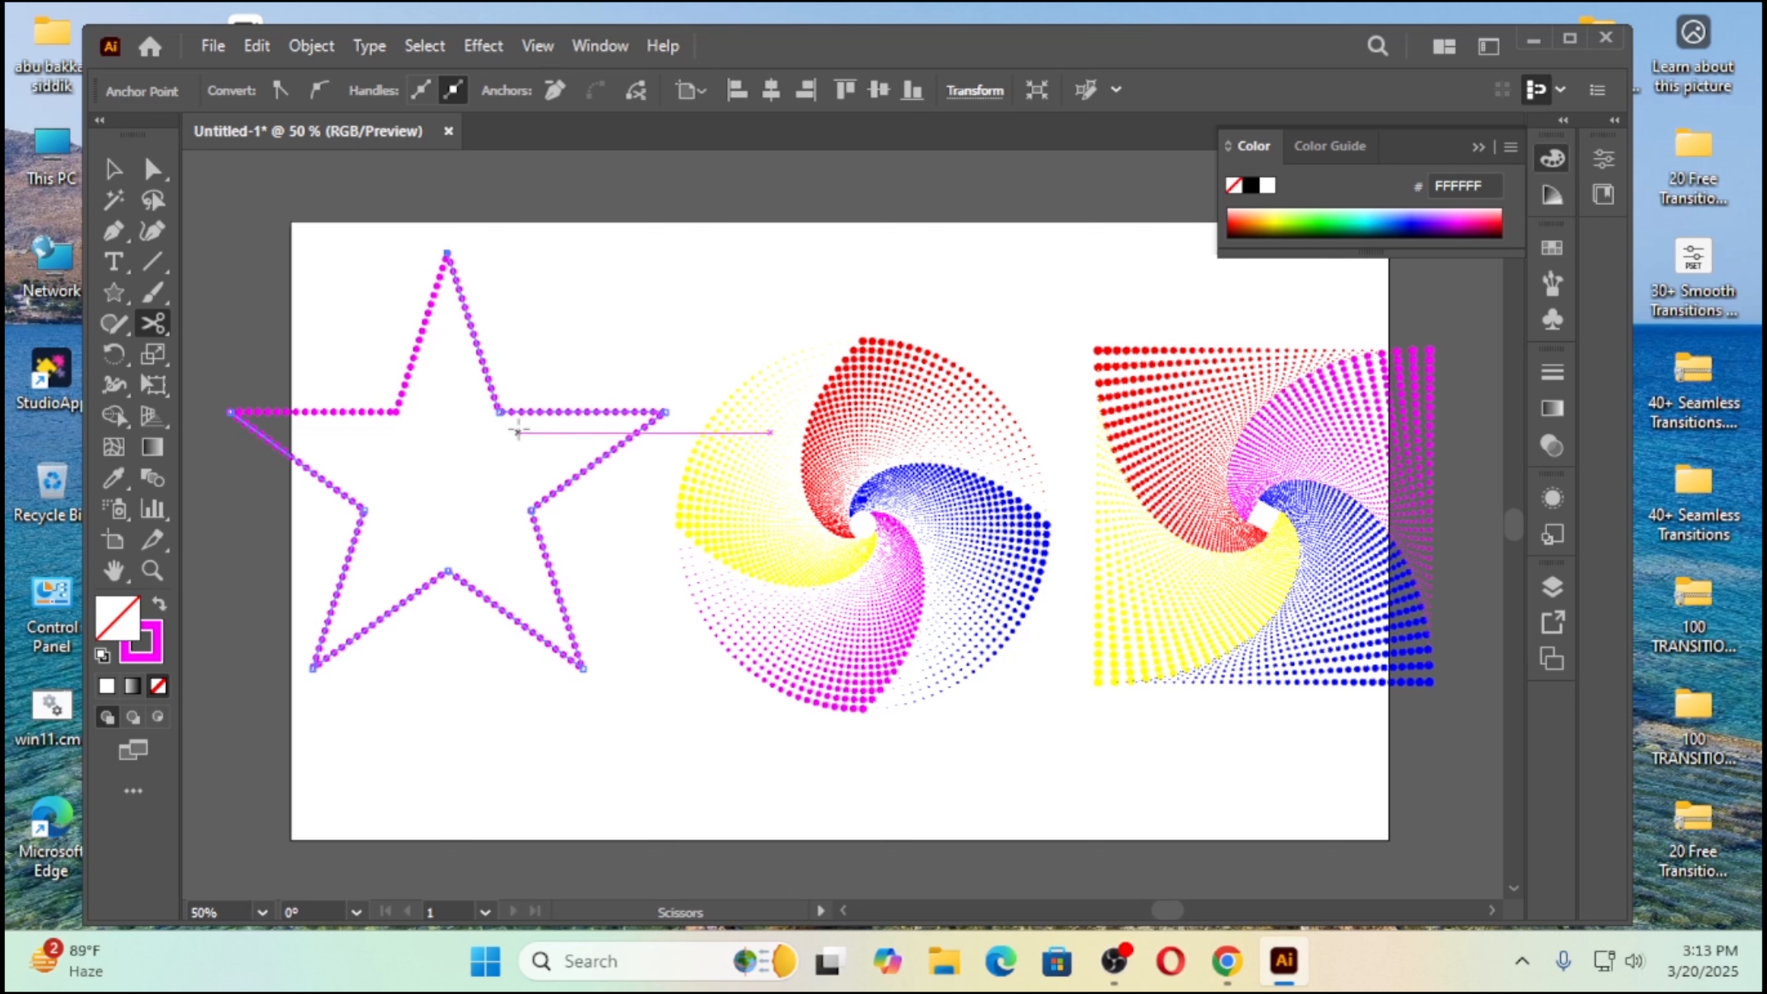
pyautogui.click(496, 412)
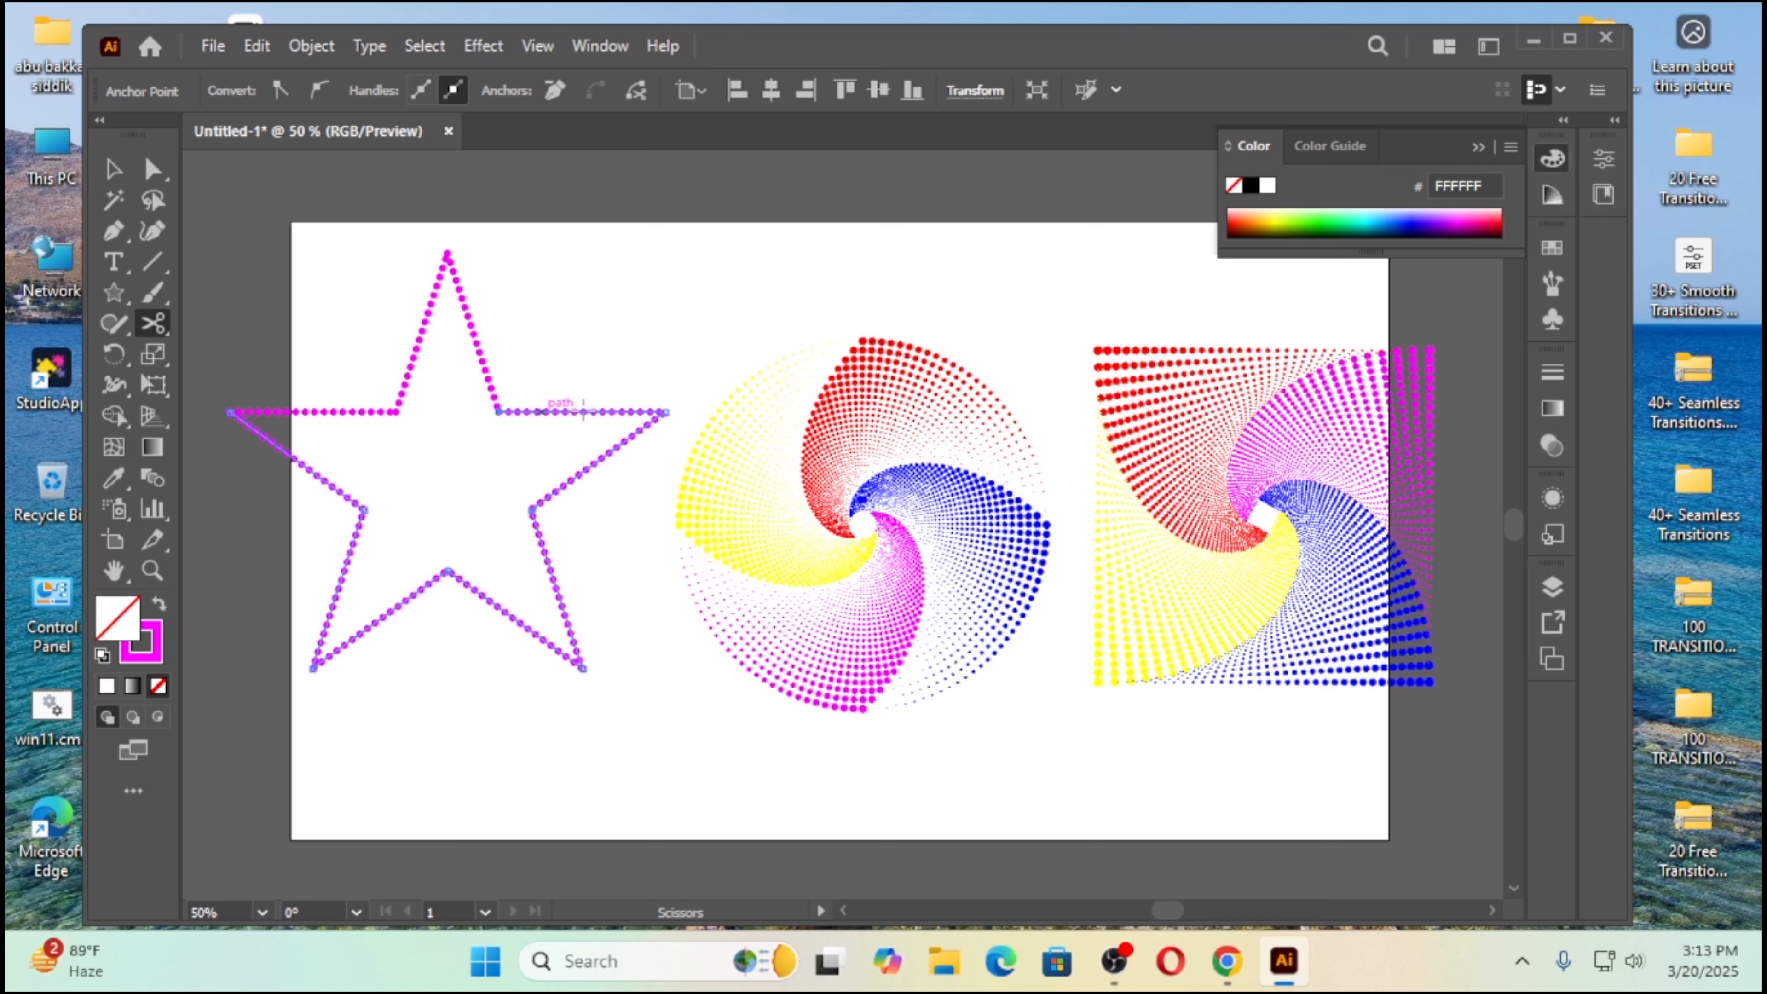
pyautogui.click(665, 411)
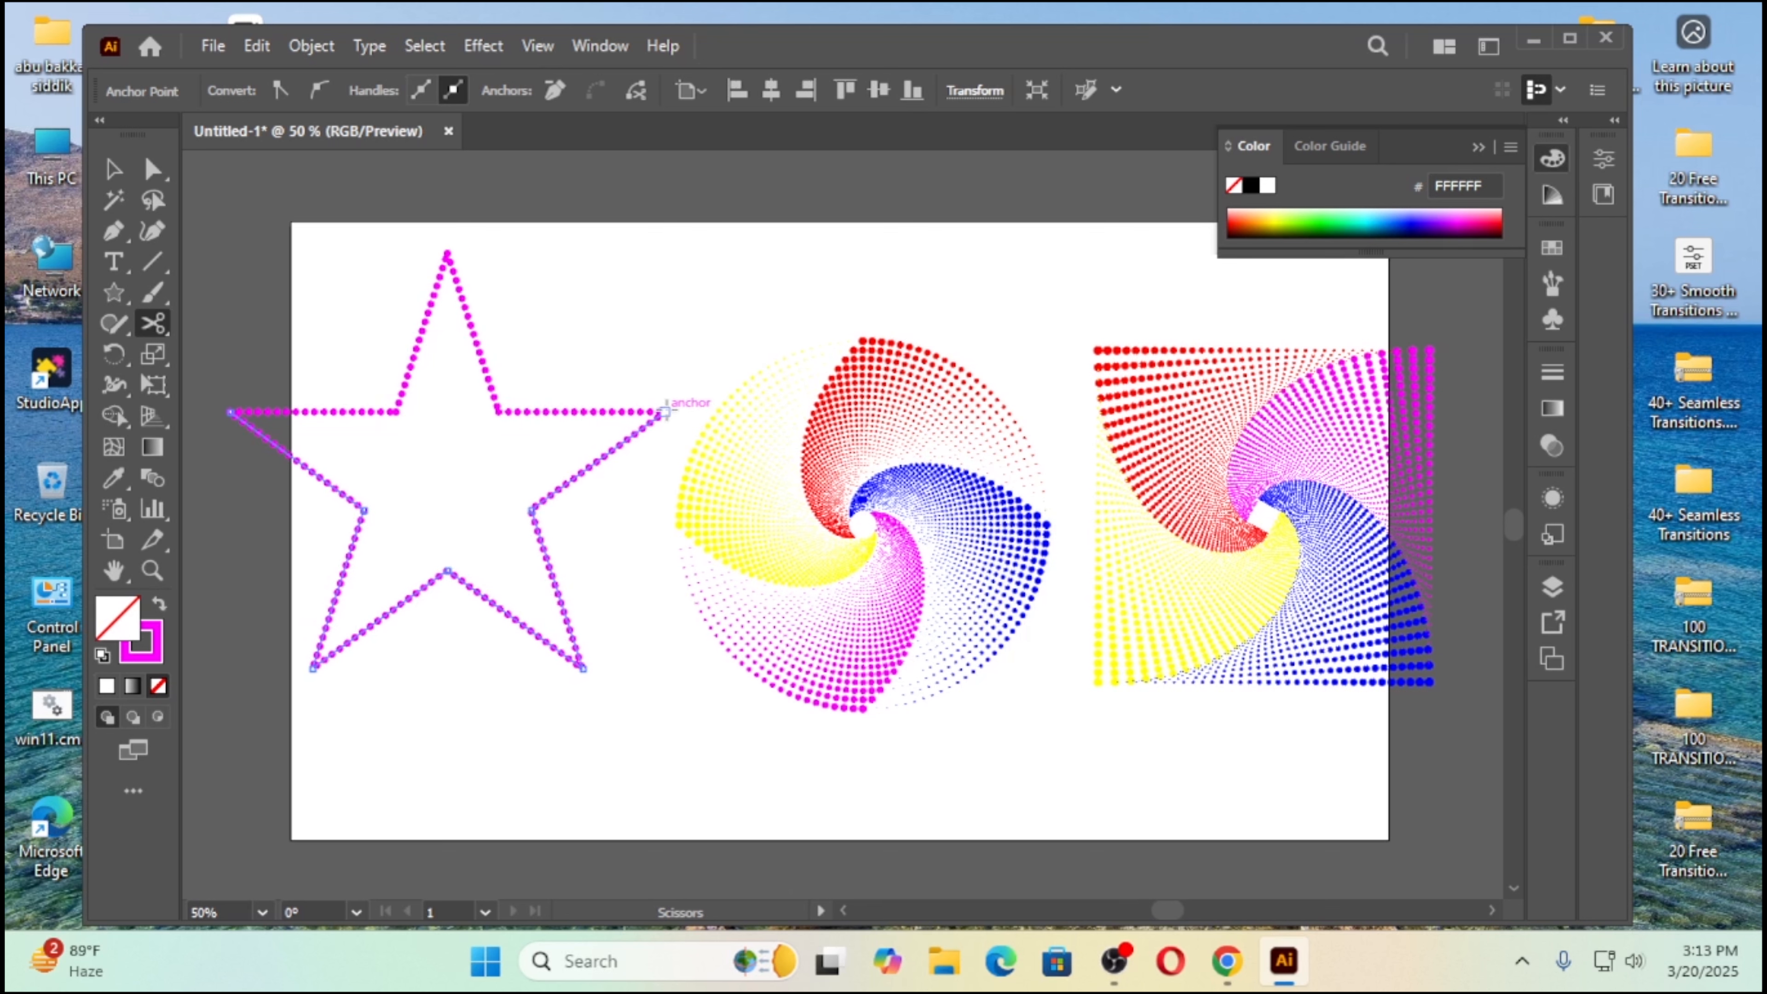
pyautogui.click(531, 509)
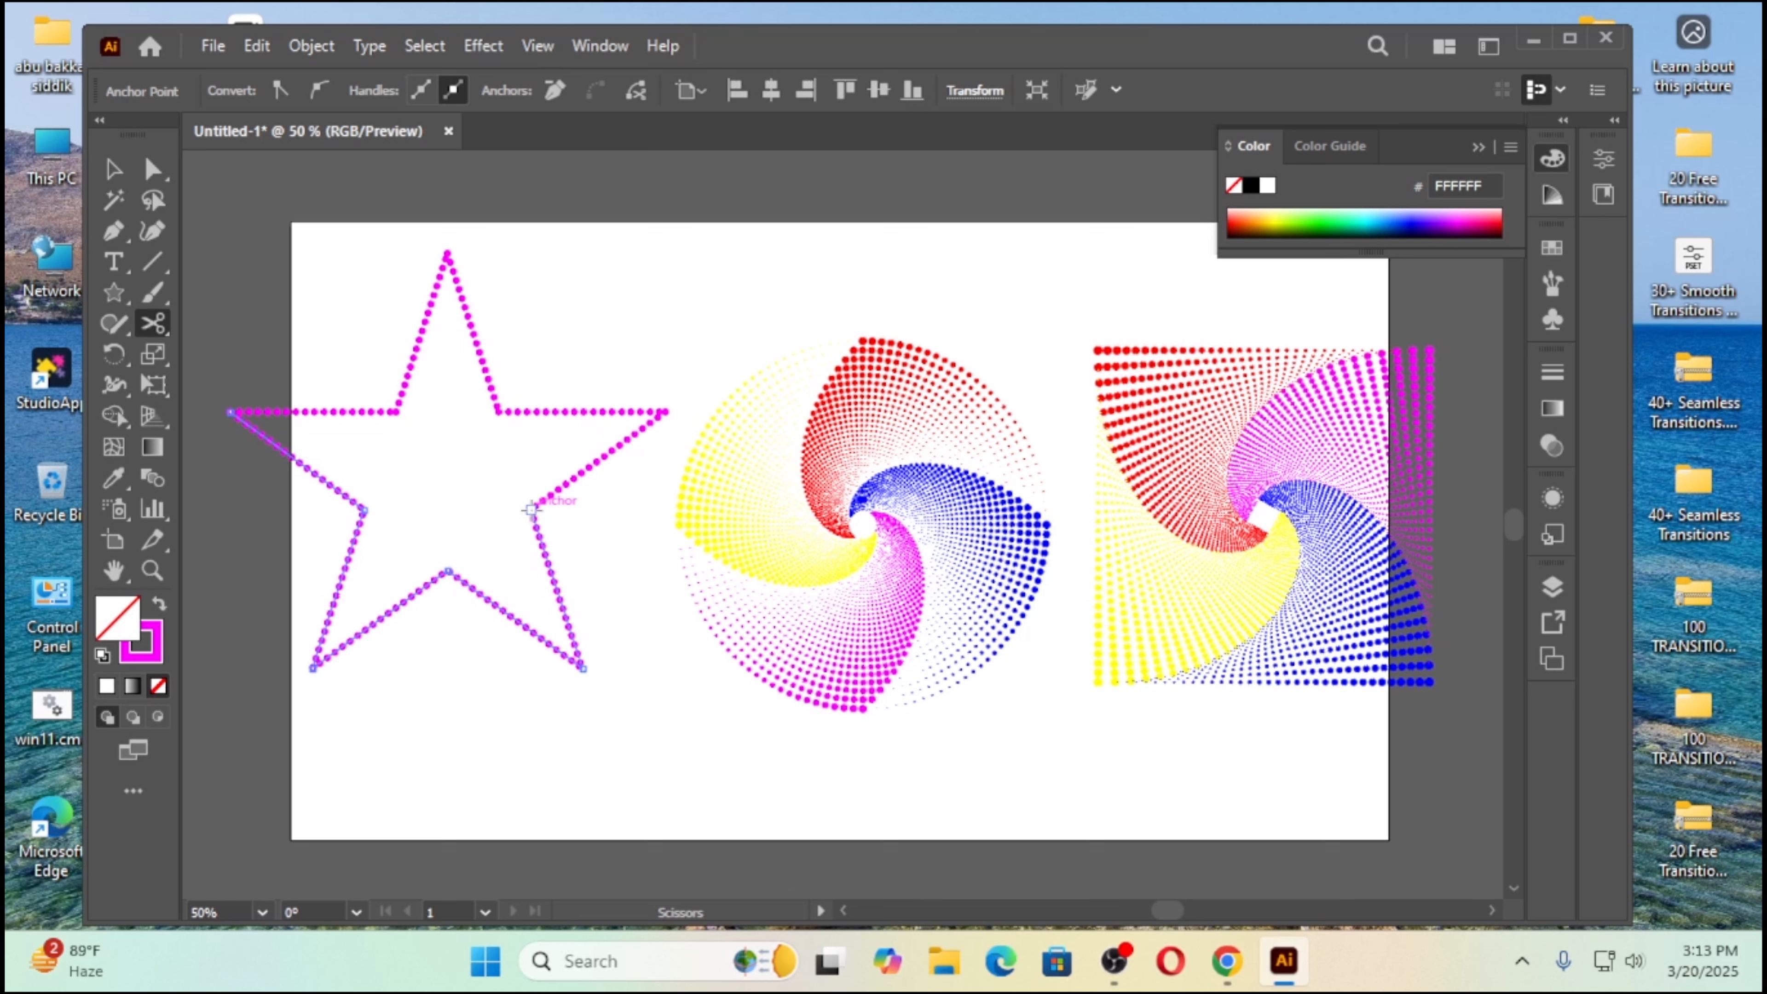
pyautogui.click(583, 666)
pyautogui.click(448, 571)
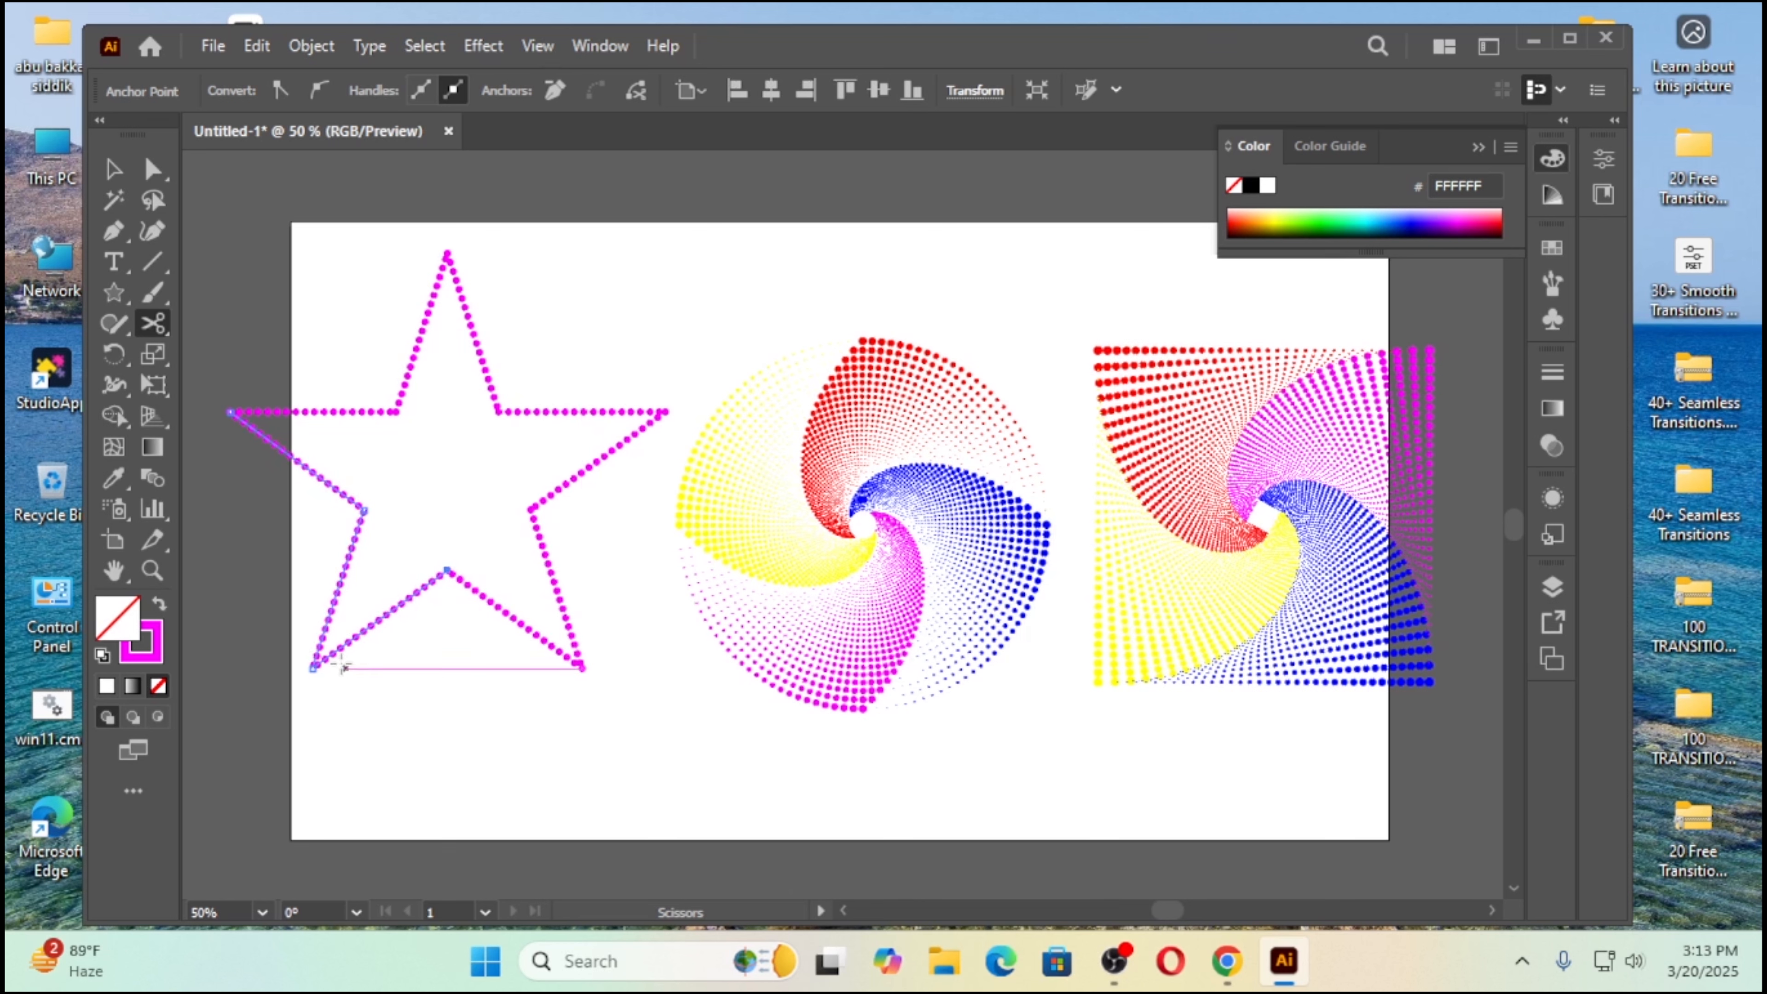
pyautogui.click(311, 667)
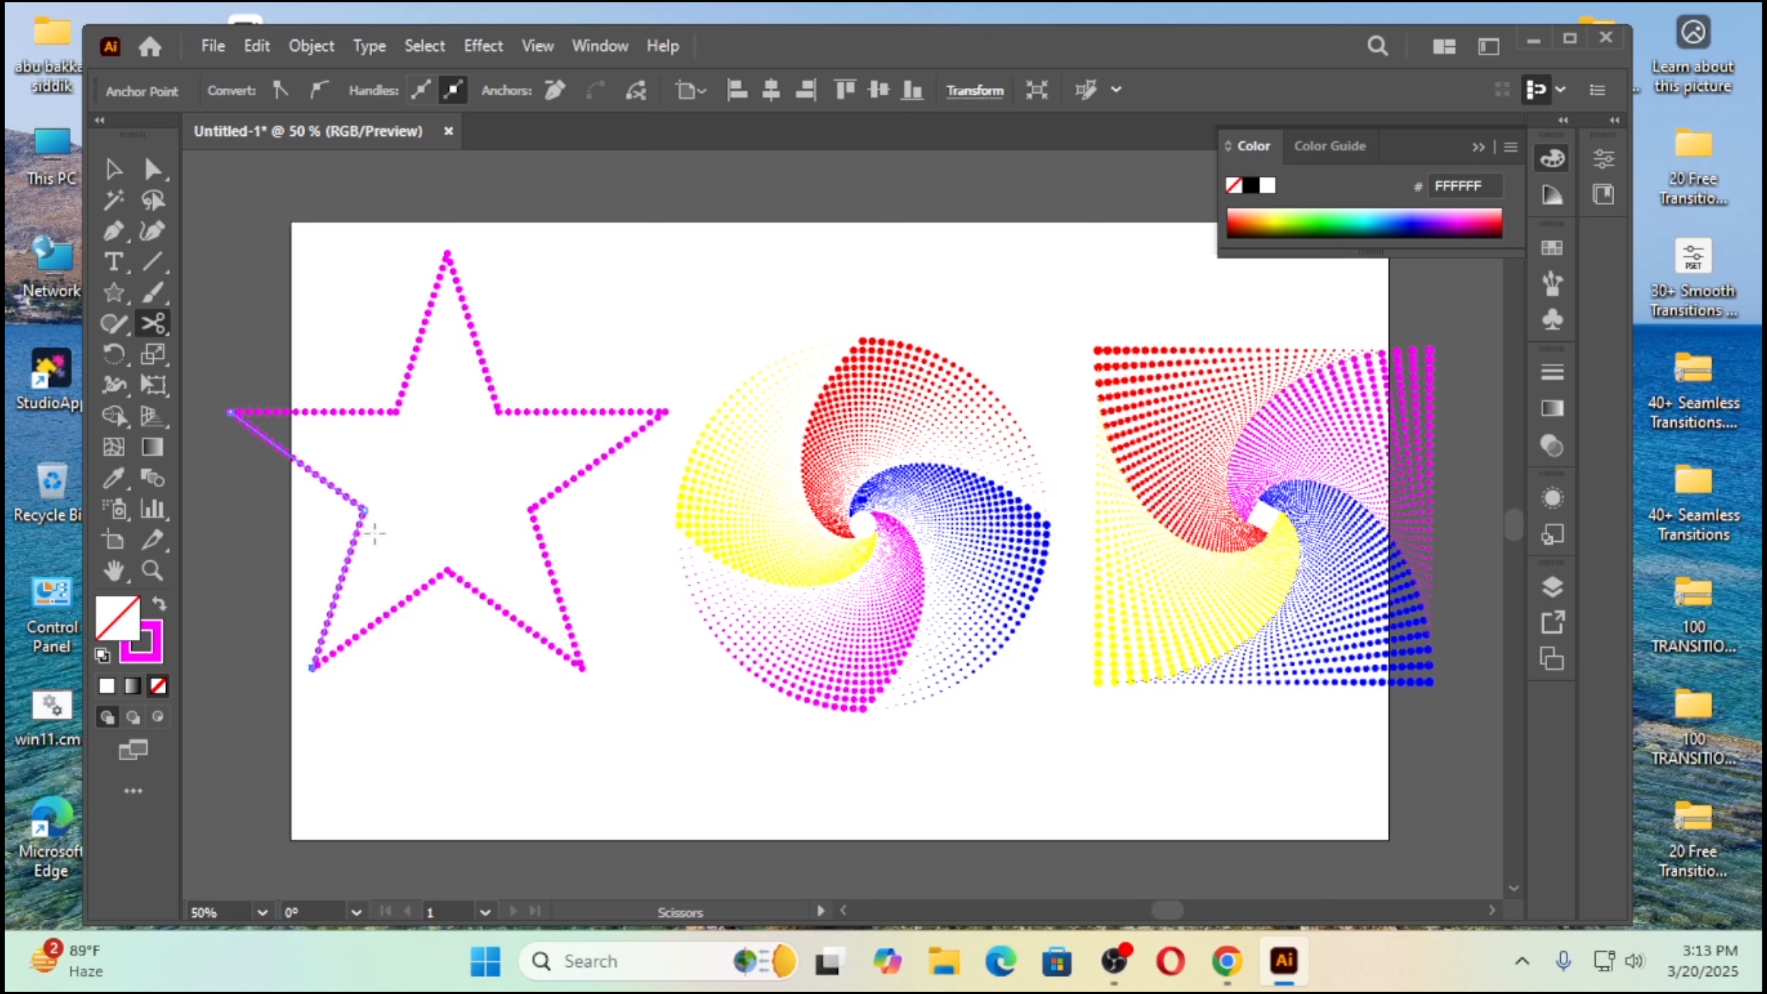
pyautogui.click(362, 509)
pyautogui.click(112, 167)
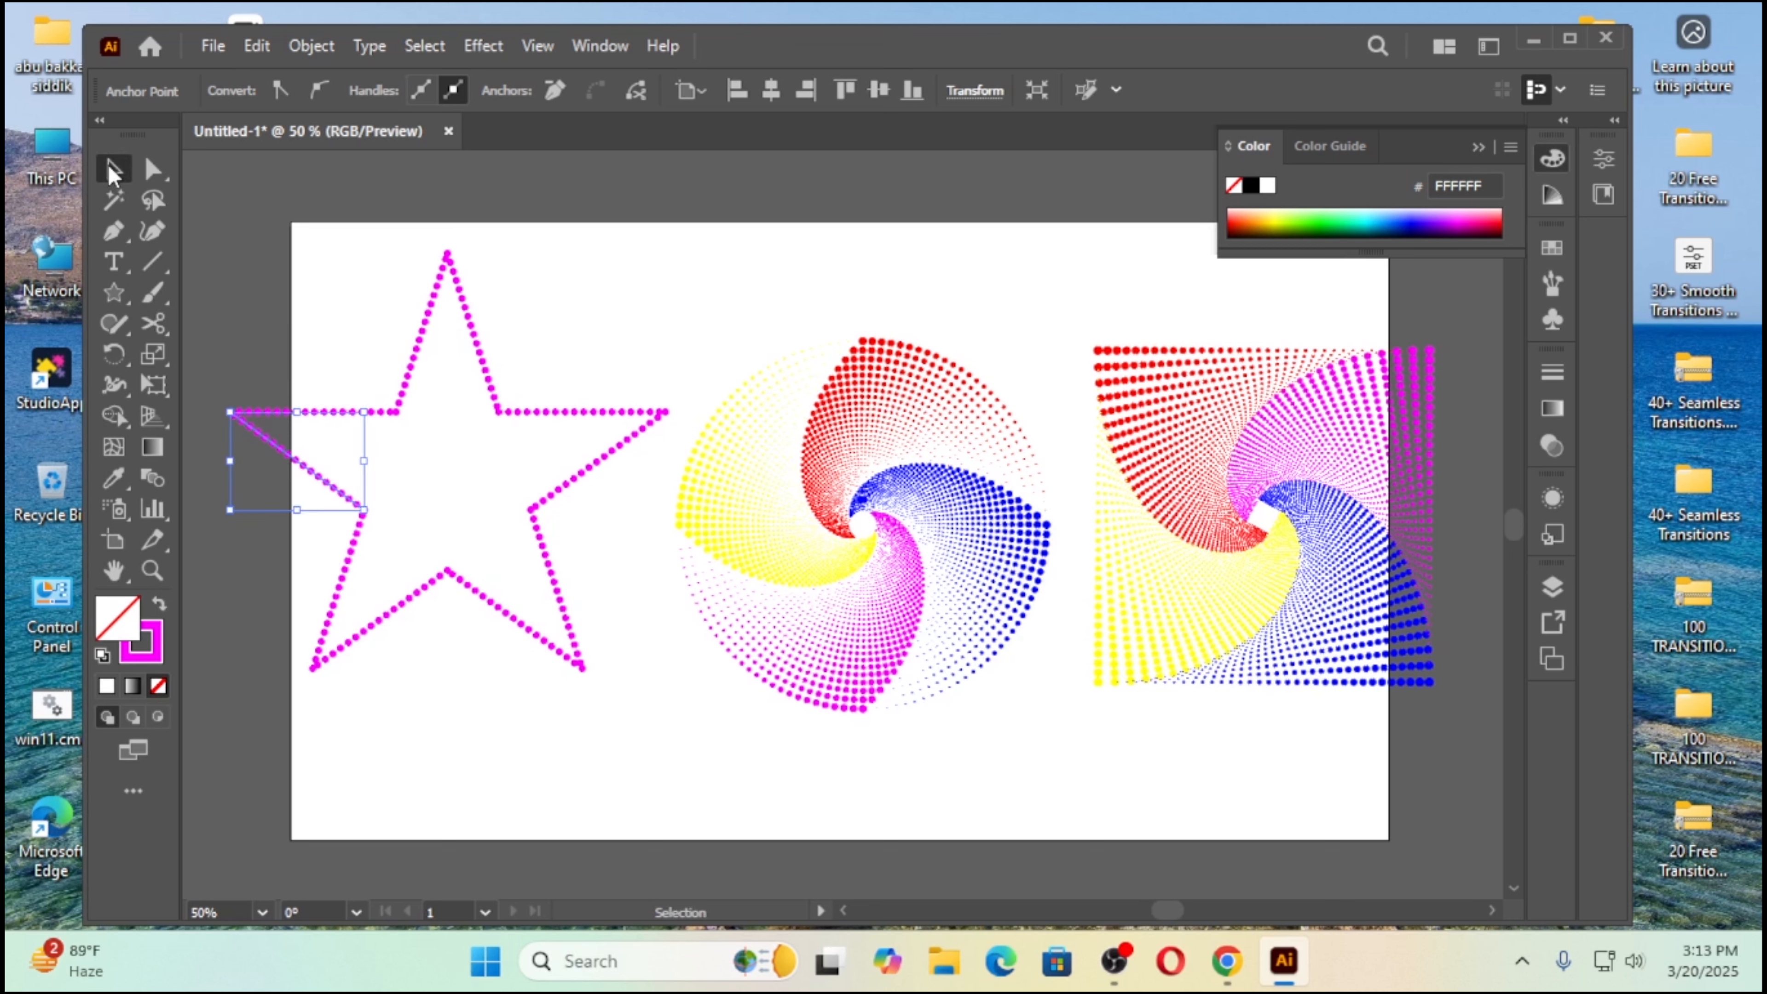
# Step: Change the stroke color of the left side of the star's top point to red
pyautogui.click(294, 495)
pyautogui.click(314, 467)
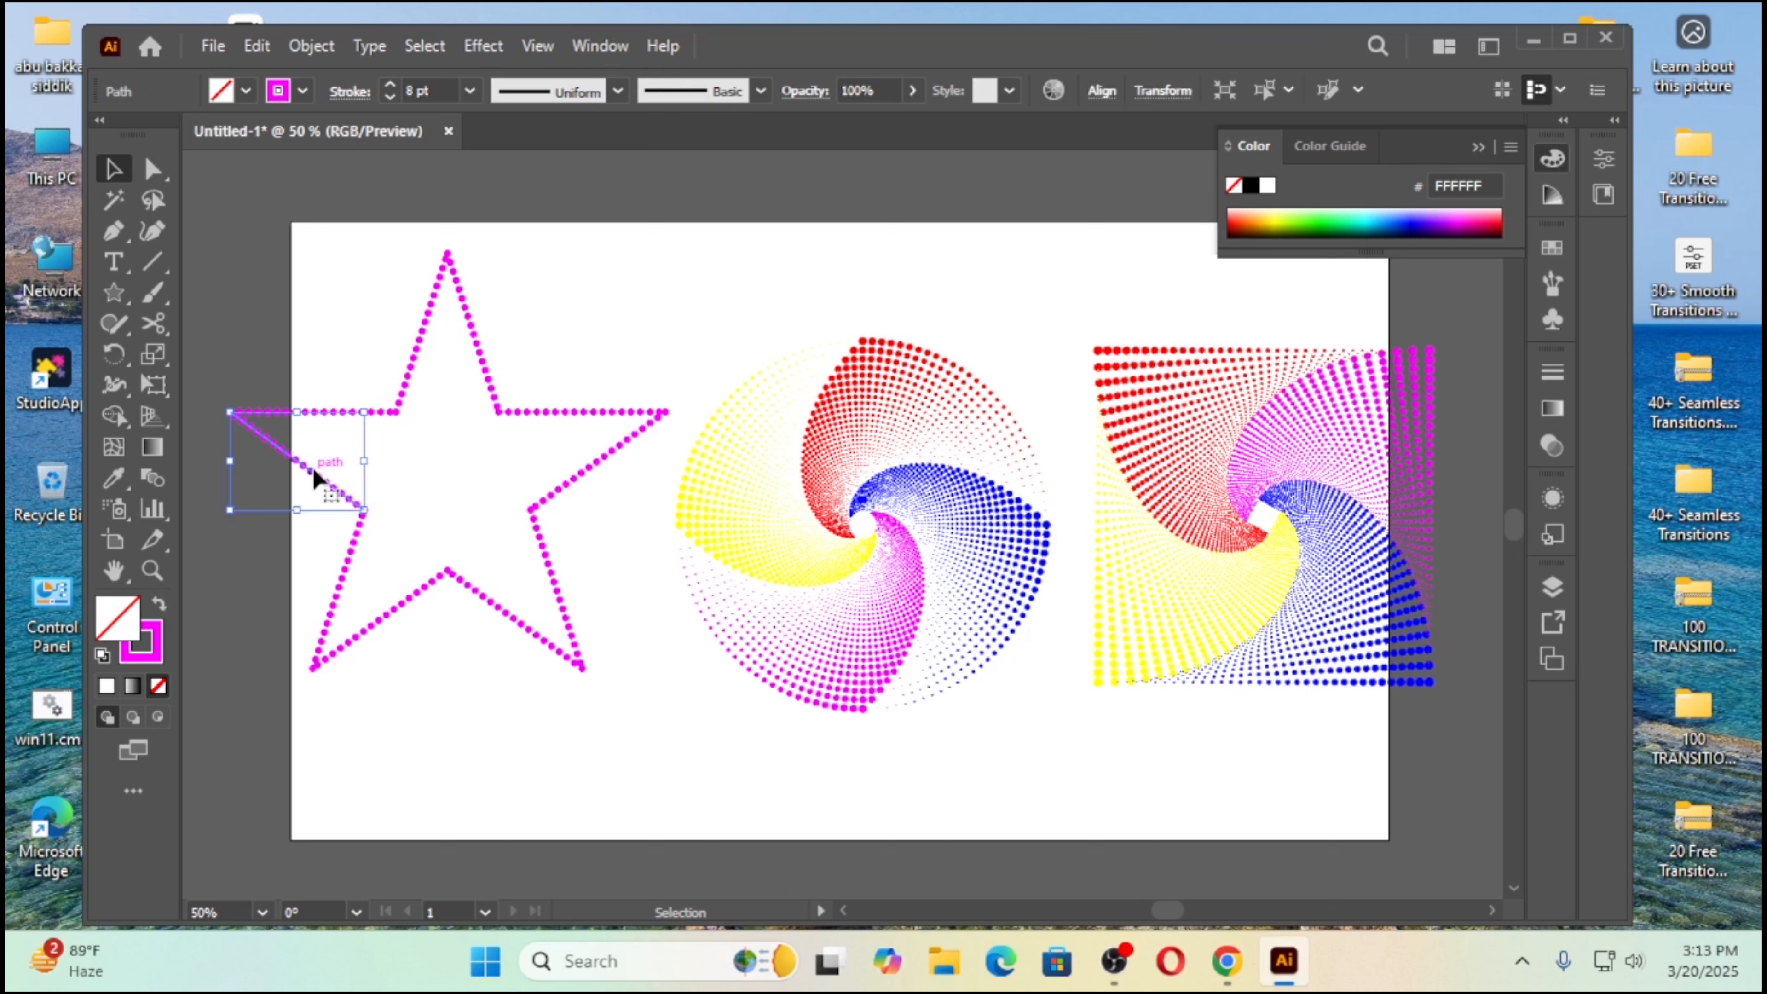
pyautogui.moveTo(401, 344); pyautogui.dragTo(429, 369)
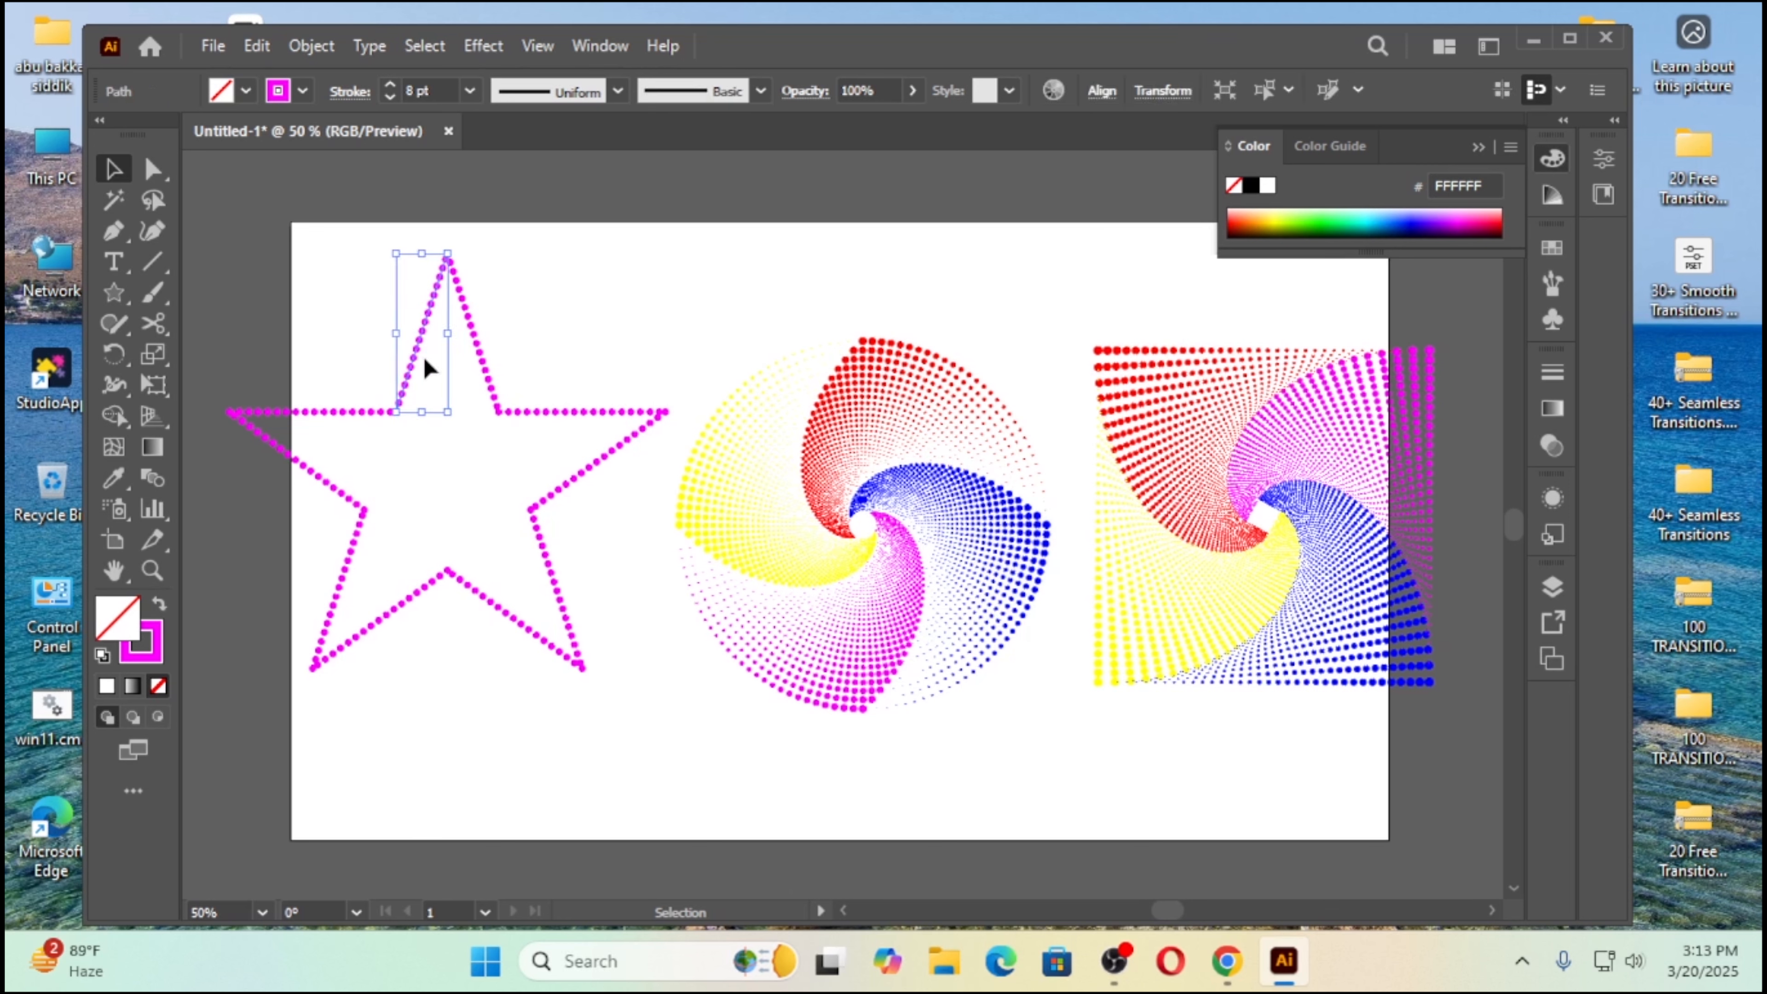
pyautogui.click(303, 91)
pyautogui.click(109, 135)
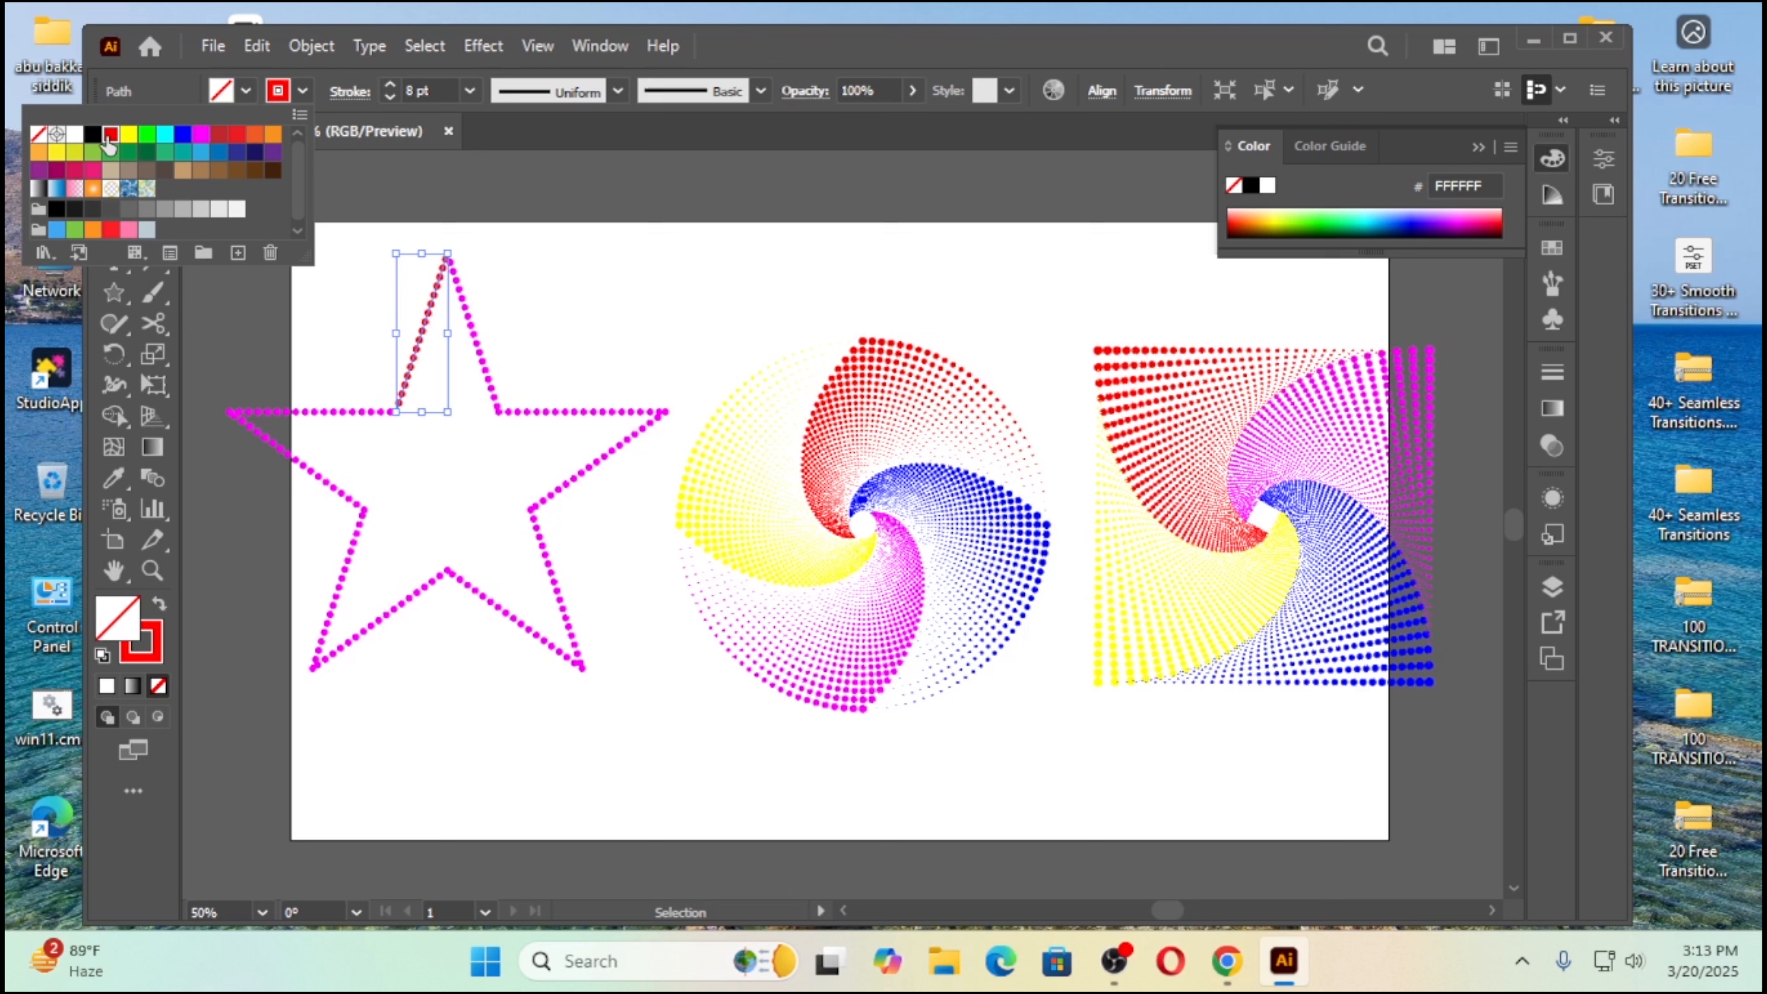
pyautogui.click(572, 352)
# Step: Try a dark red stroke on the right side of the star's top point
pyautogui.click(483, 347)
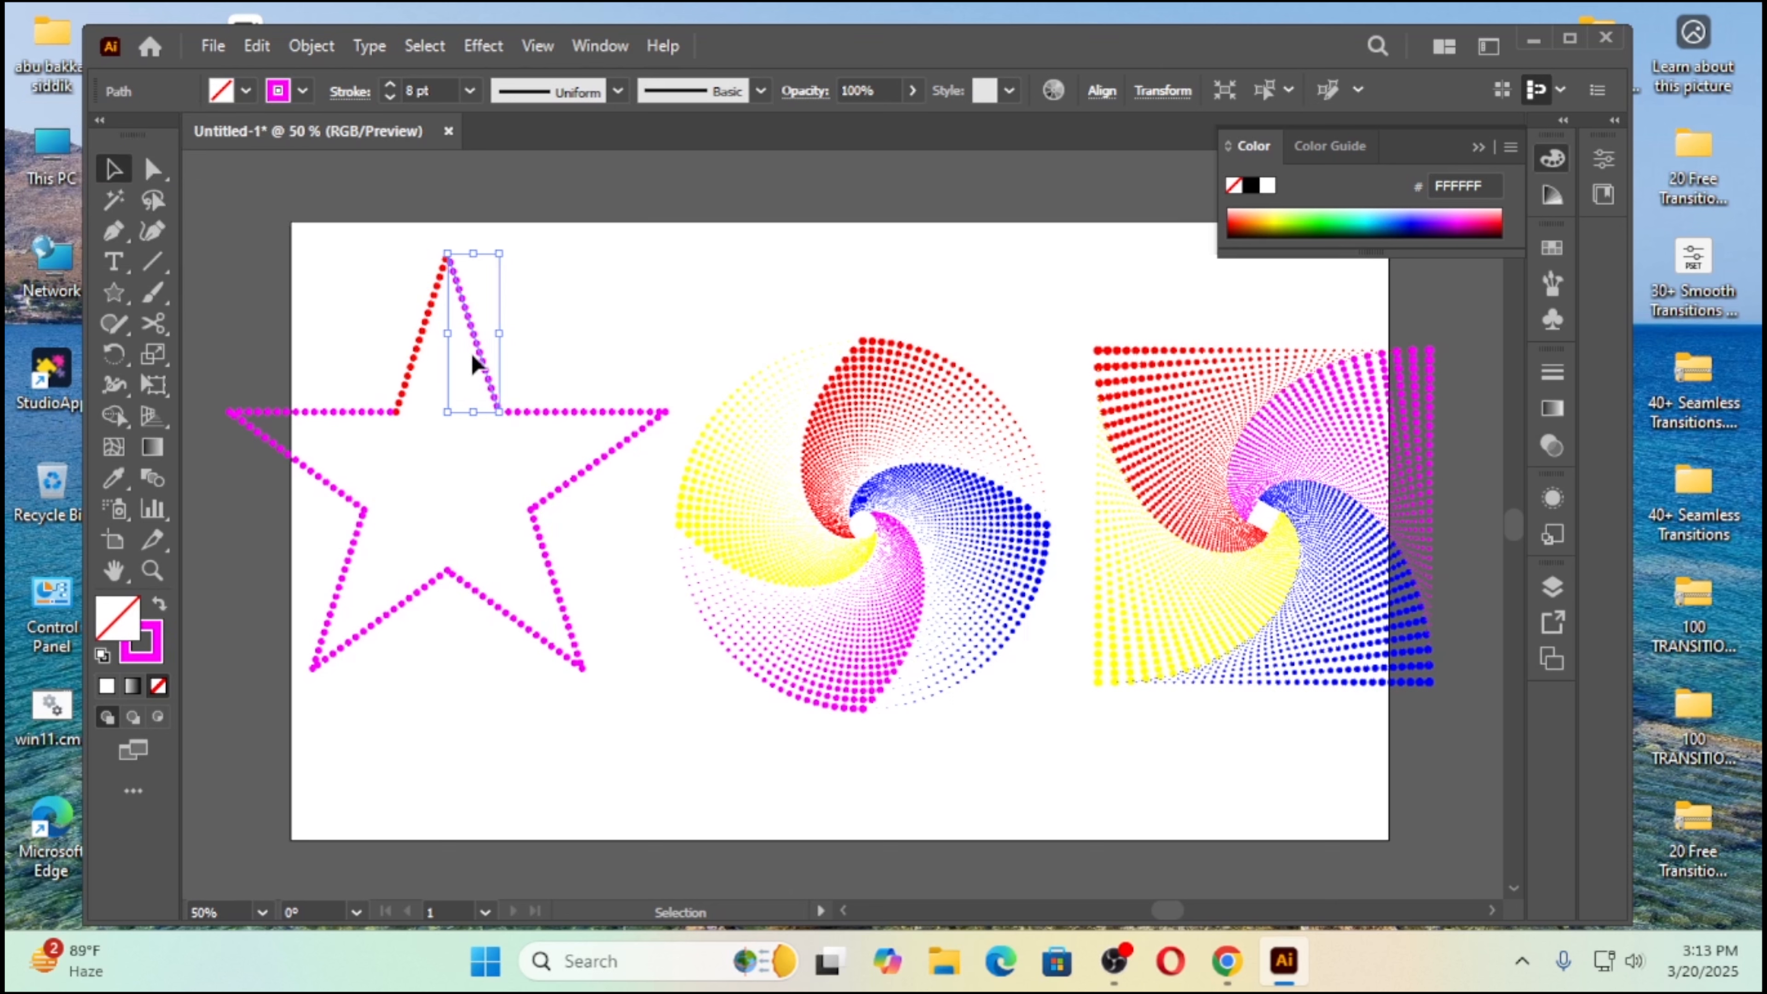
pyautogui.click(303, 91)
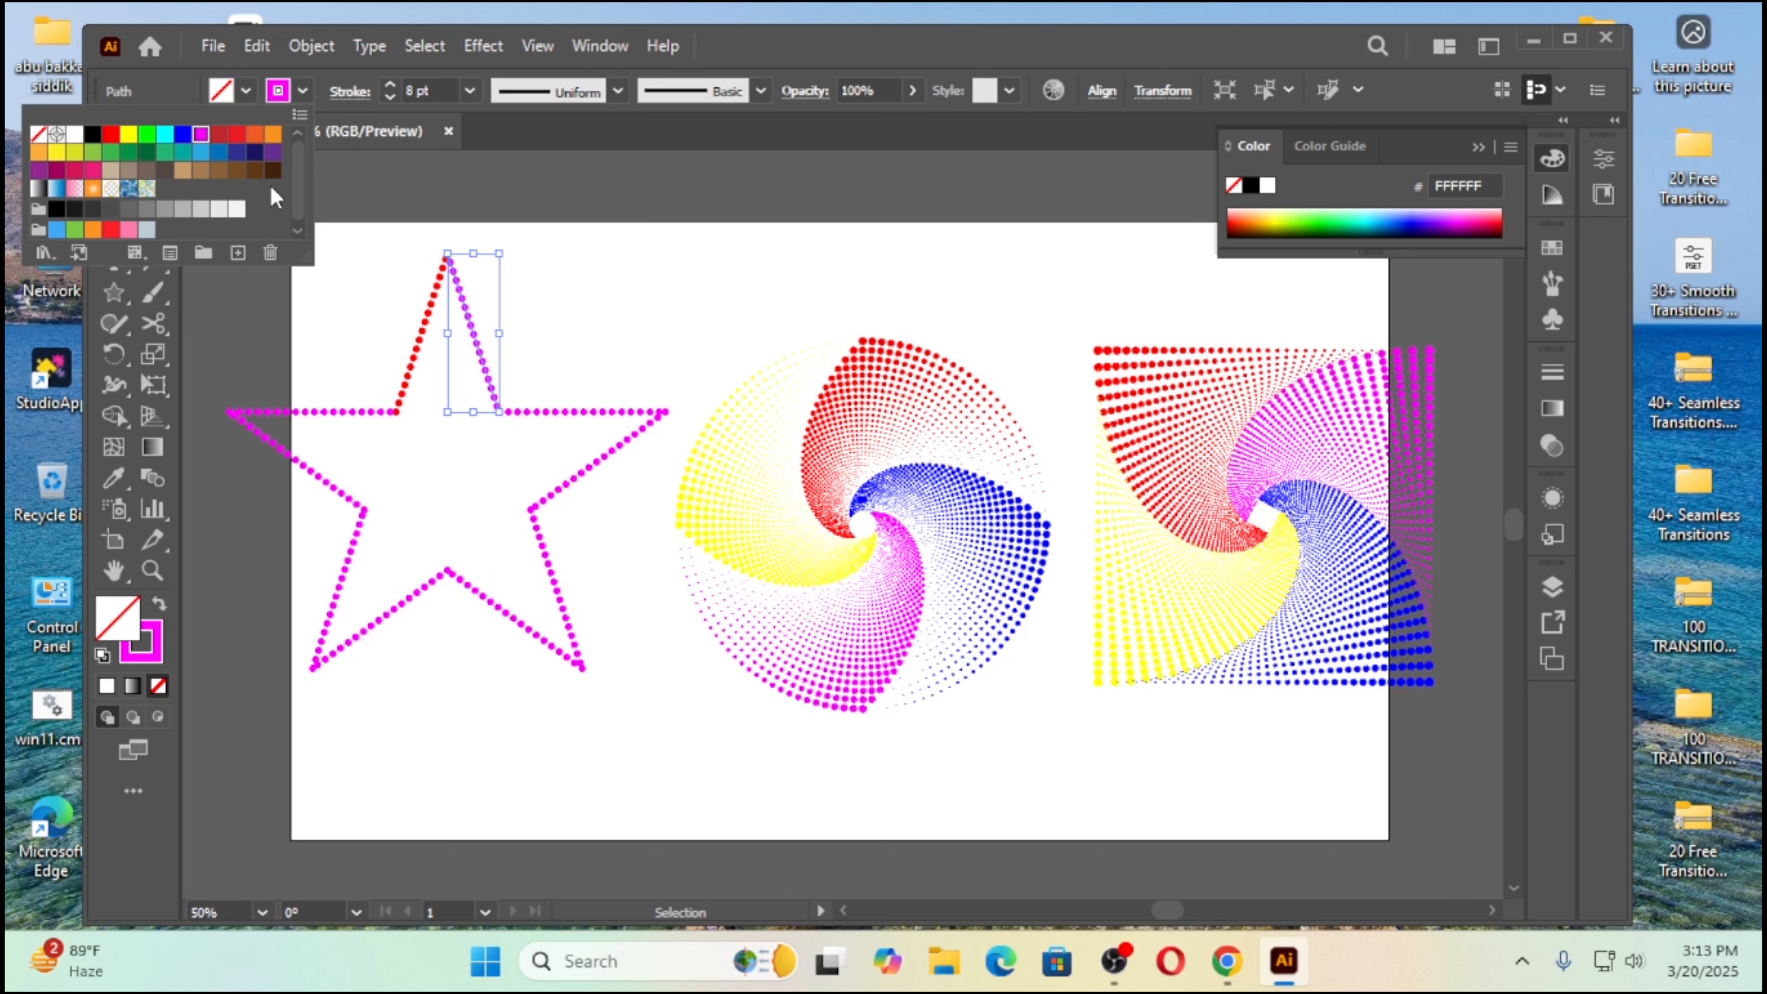
pyautogui.click(226, 136)
pyautogui.click(652, 351)
pyautogui.click(630, 350)
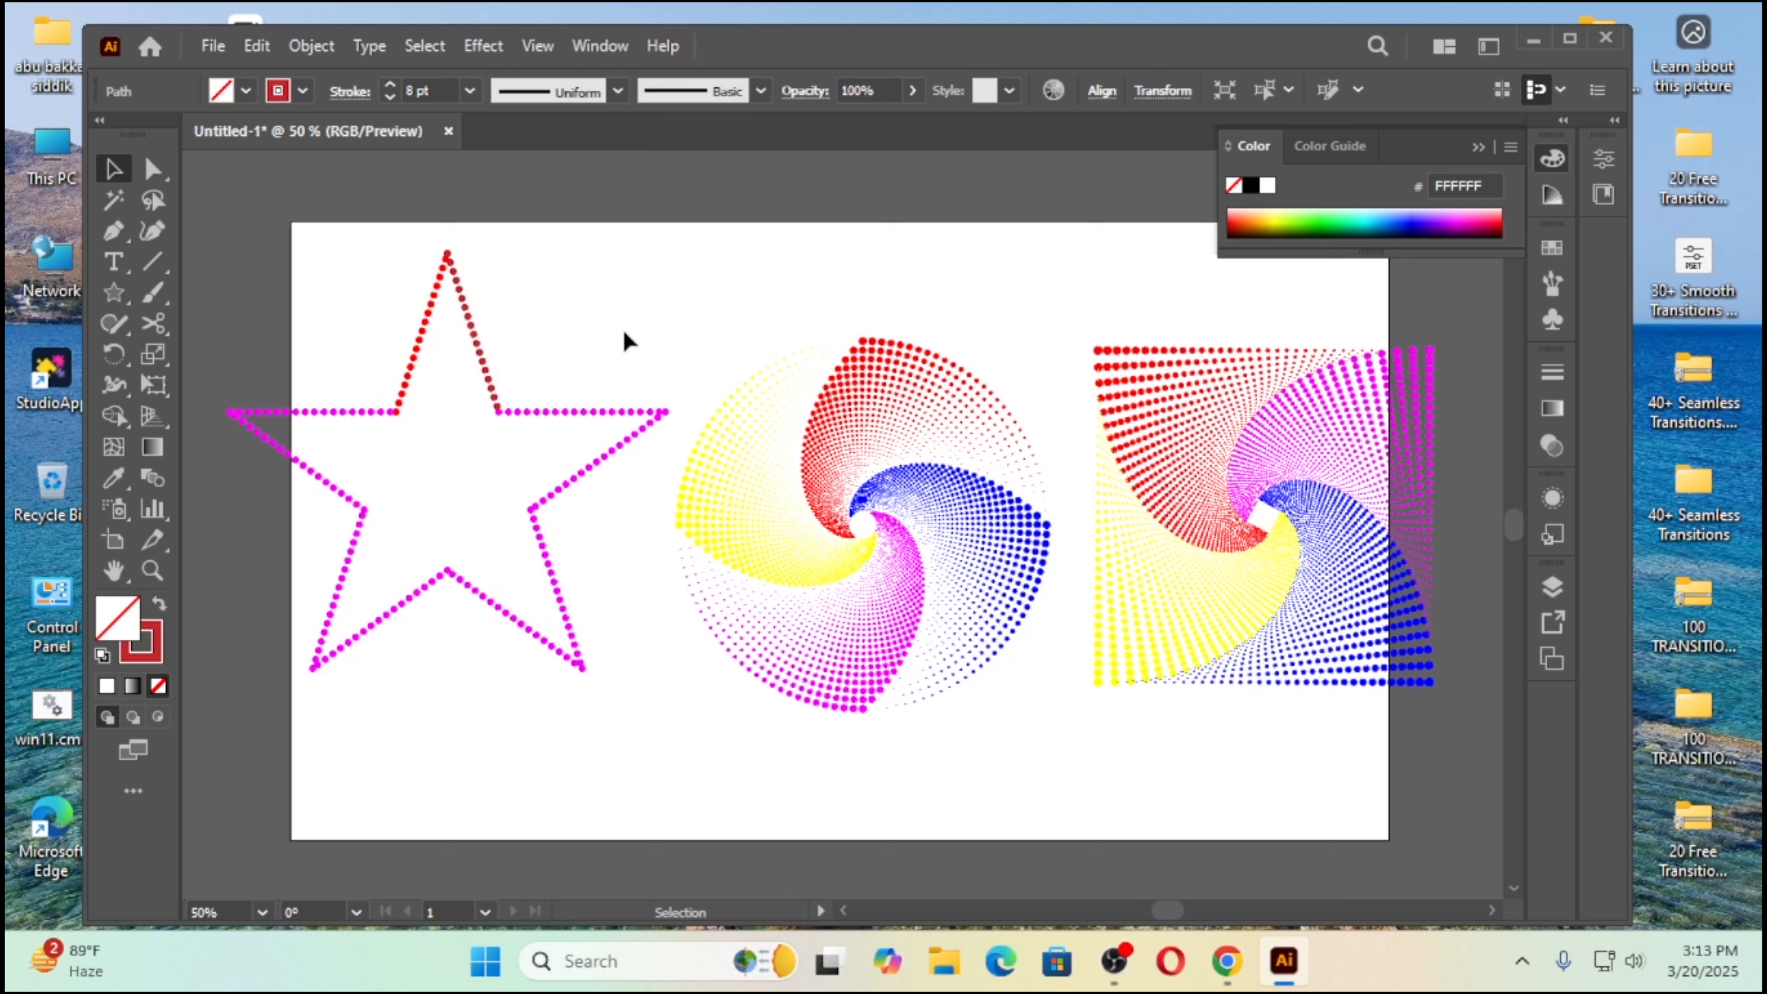
# Step: Recolor the stroke on the right side of the star's top point to orange
pyautogui.click(462, 358)
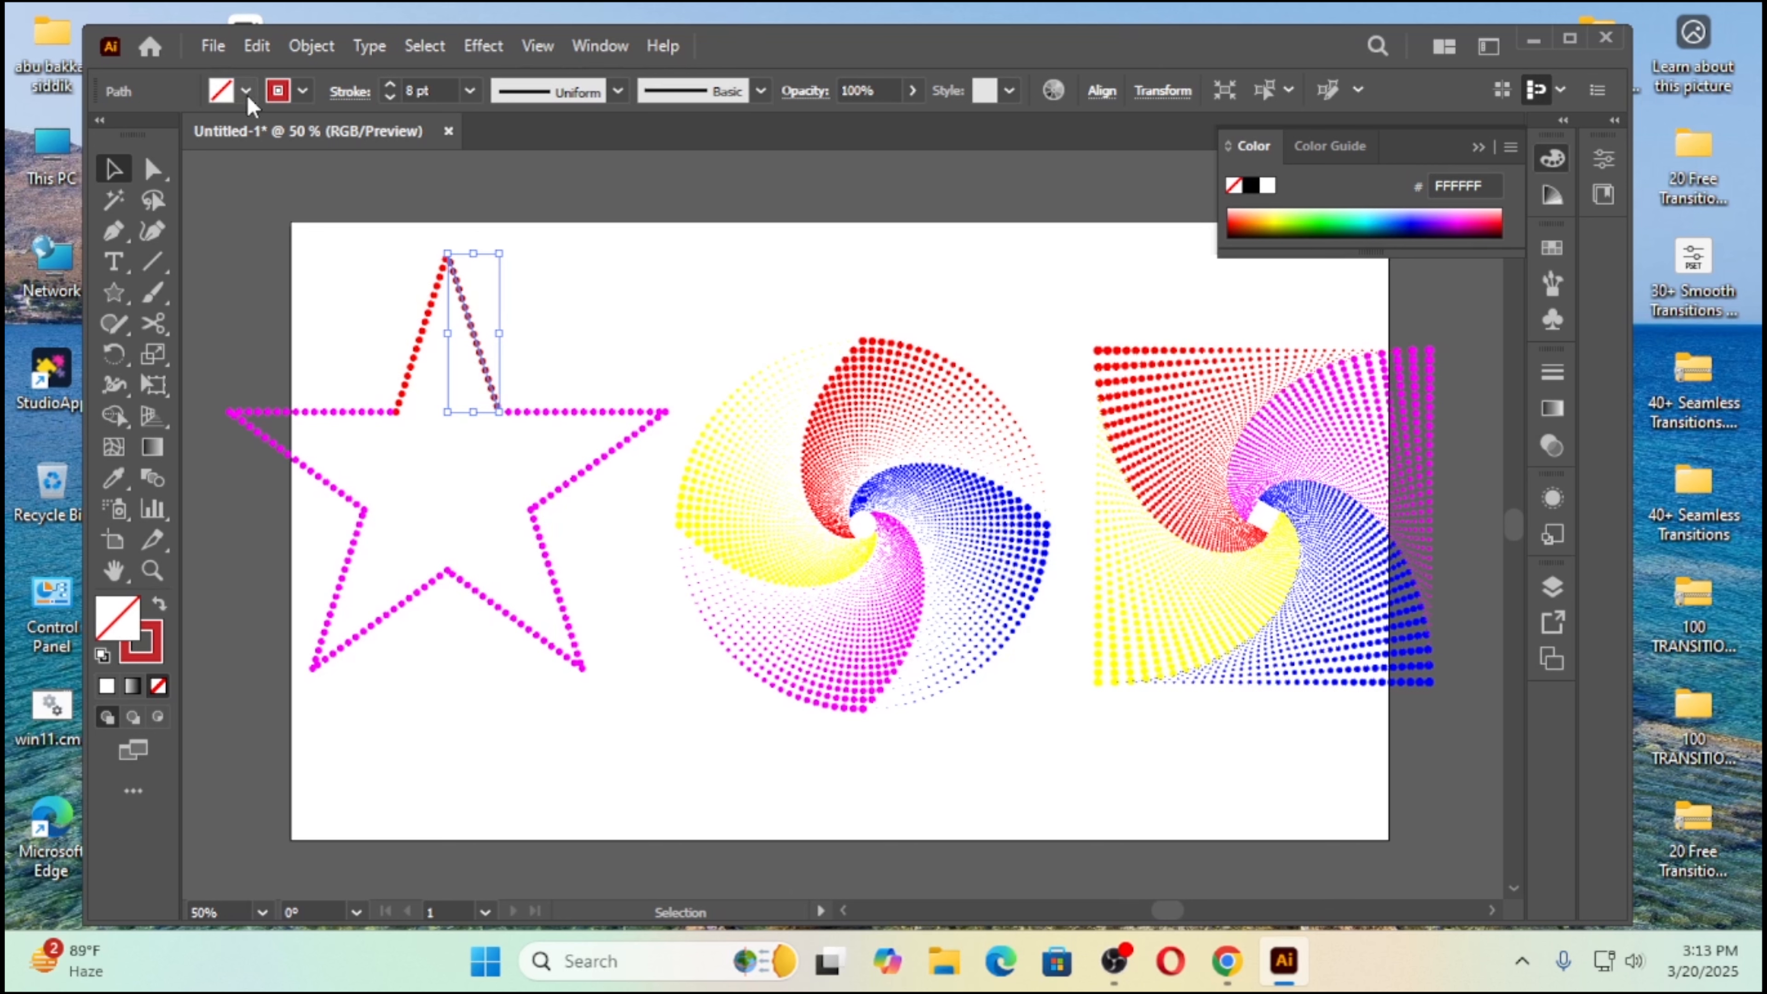
pyautogui.click(304, 92)
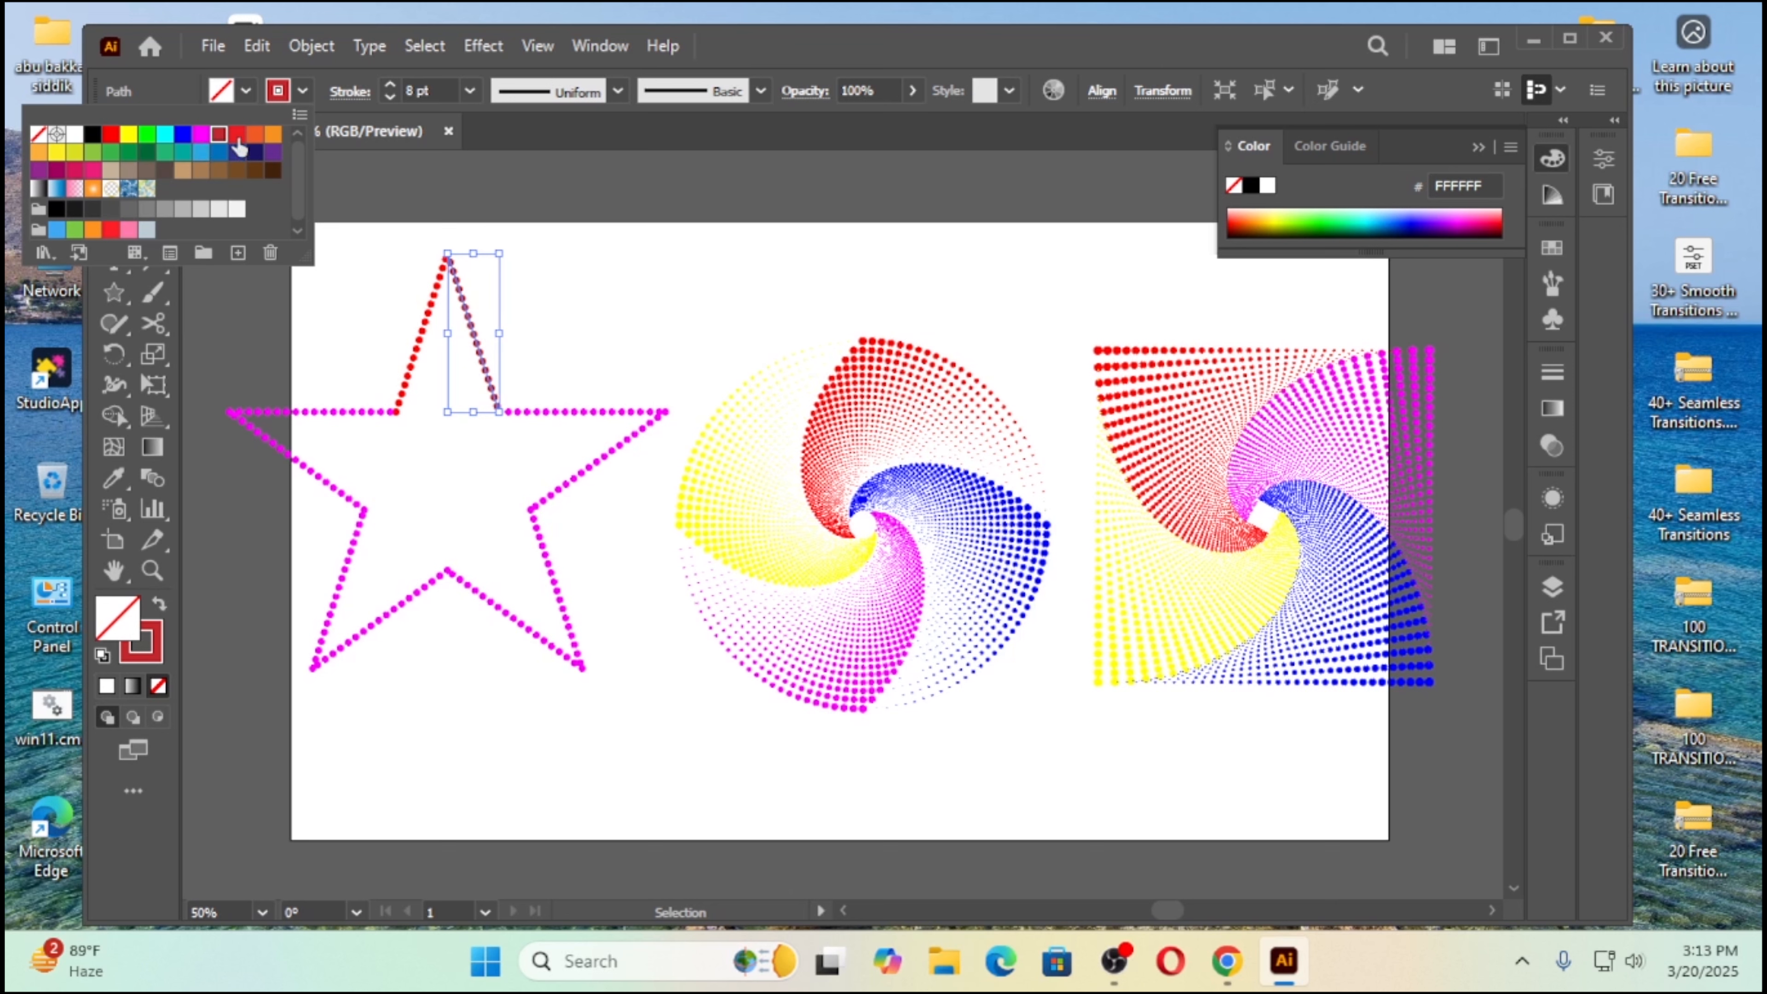
pyautogui.click(273, 133)
pyautogui.click(620, 346)
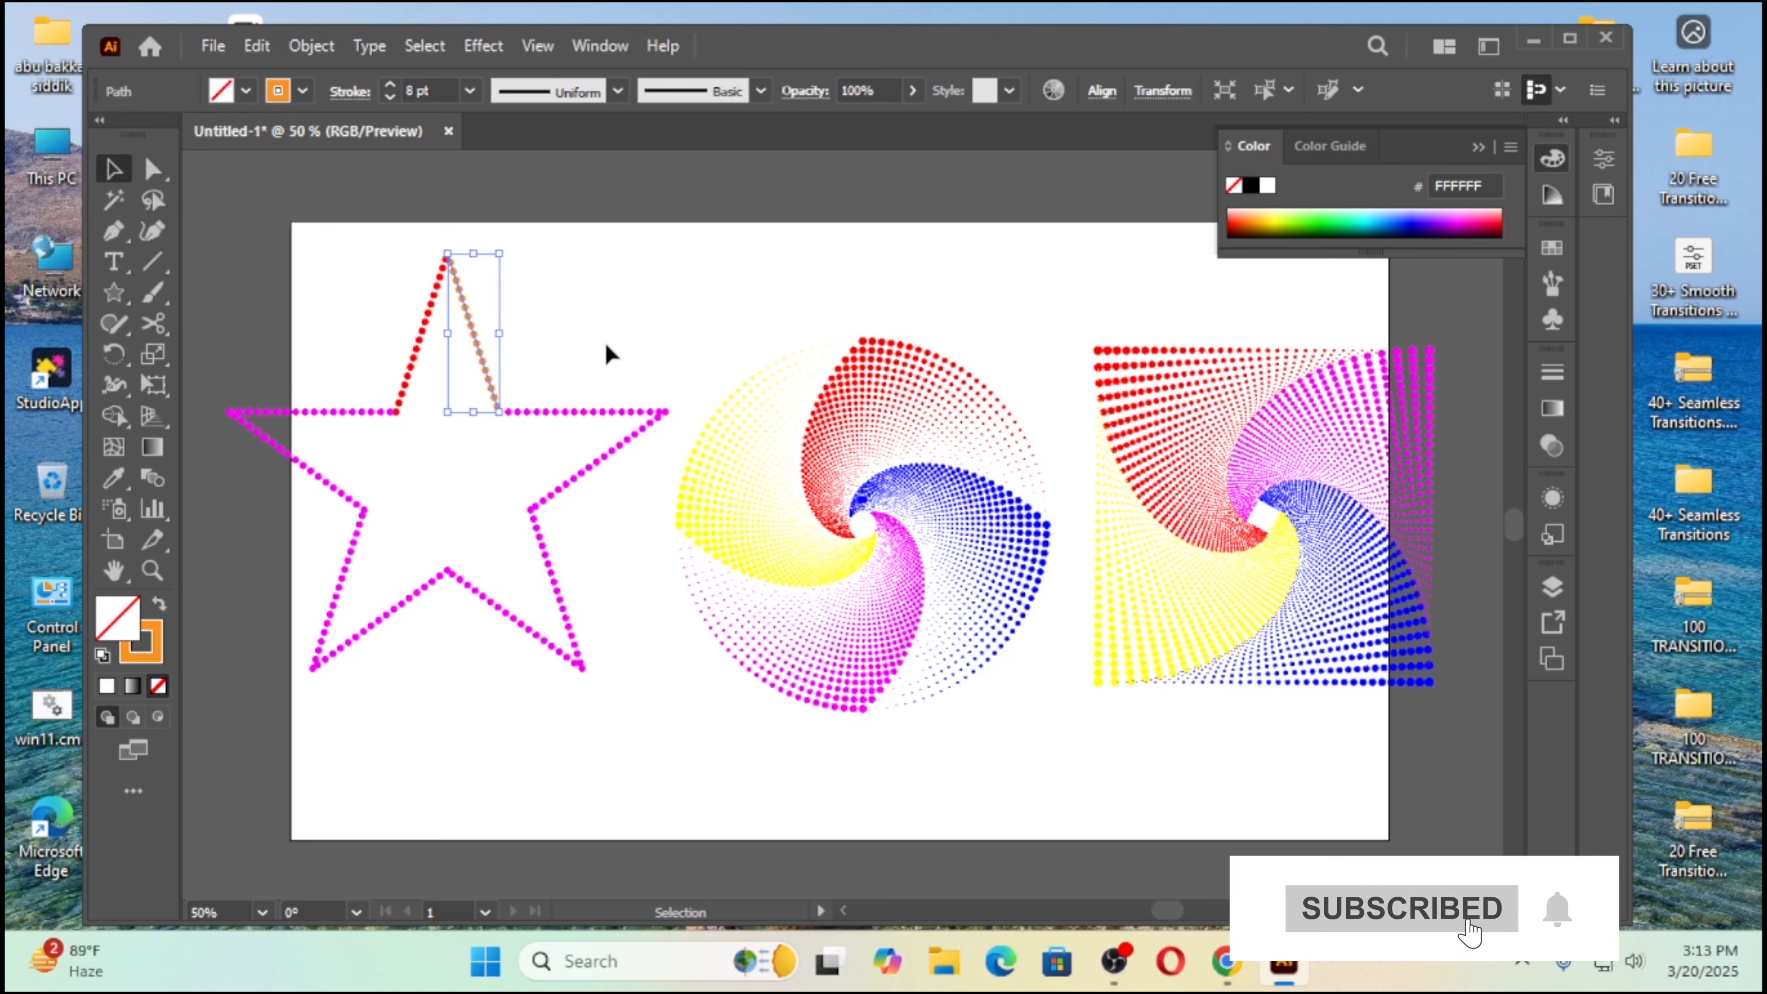
pyautogui.click(607, 343)
# Step: Color the star's right arm with a light green stroke on its upper side and a dark green stroke on its lower side
pyautogui.moveTo(607, 343); pyautogui.dragTo(571, 436)
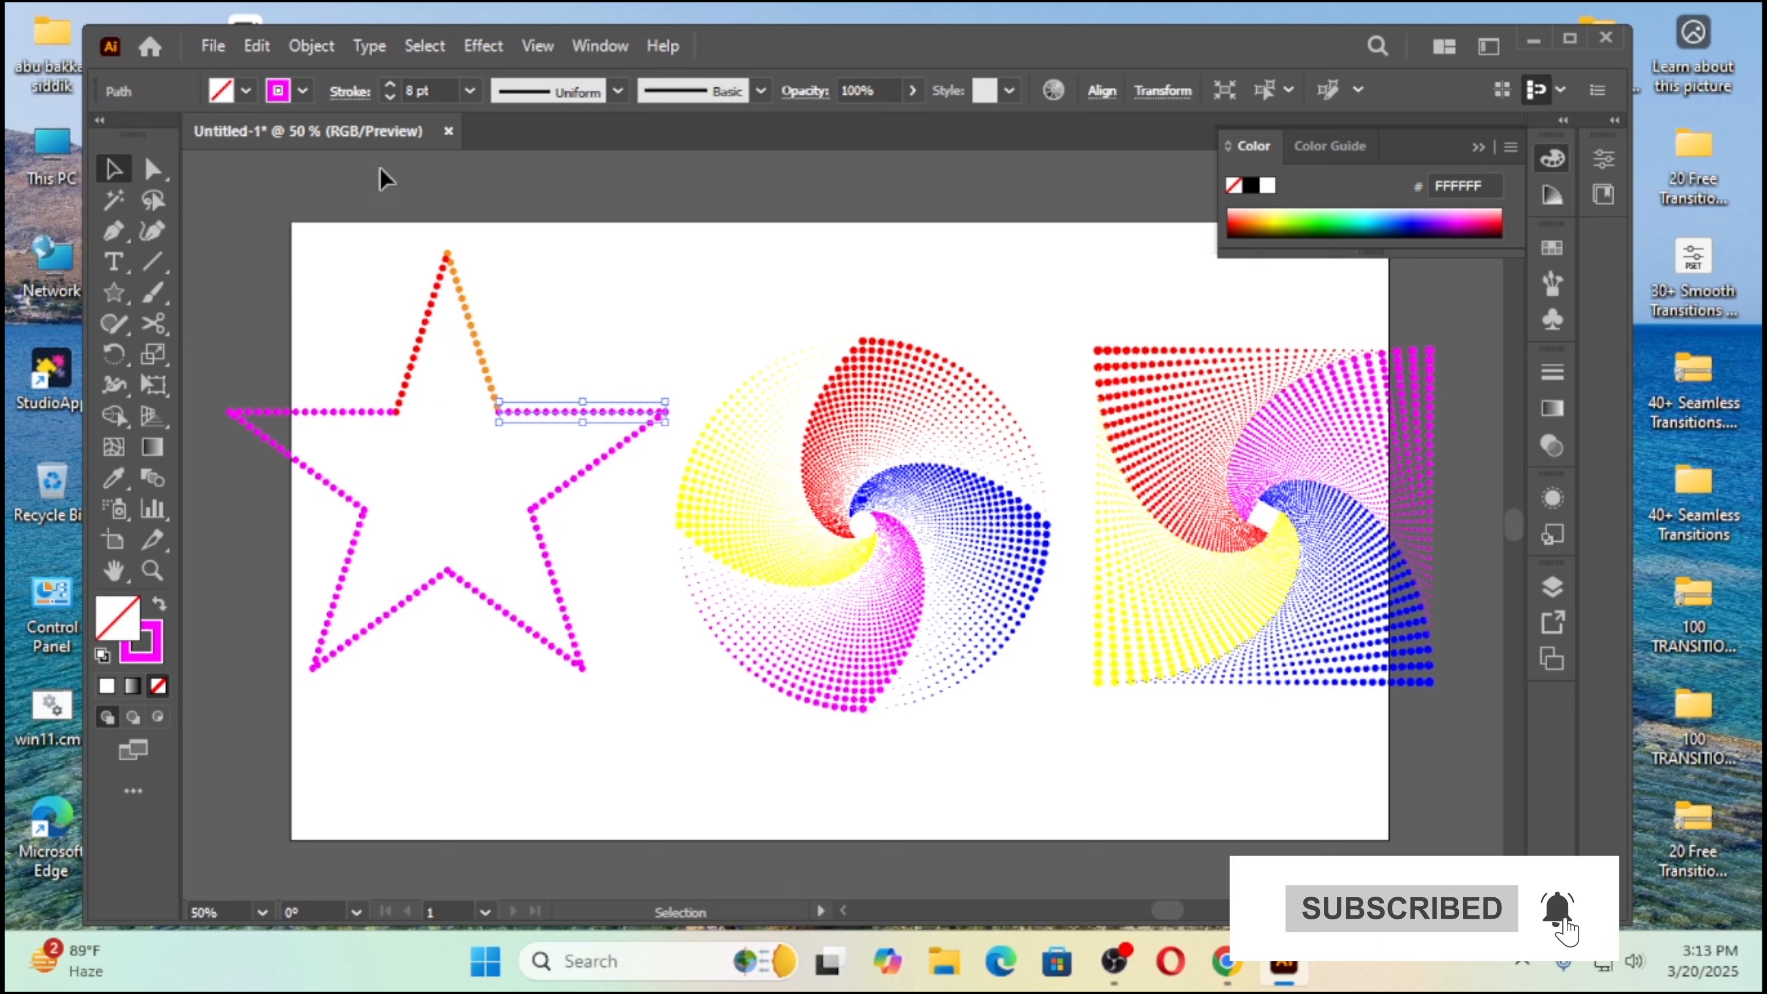
pyautogui.click(303, 93)
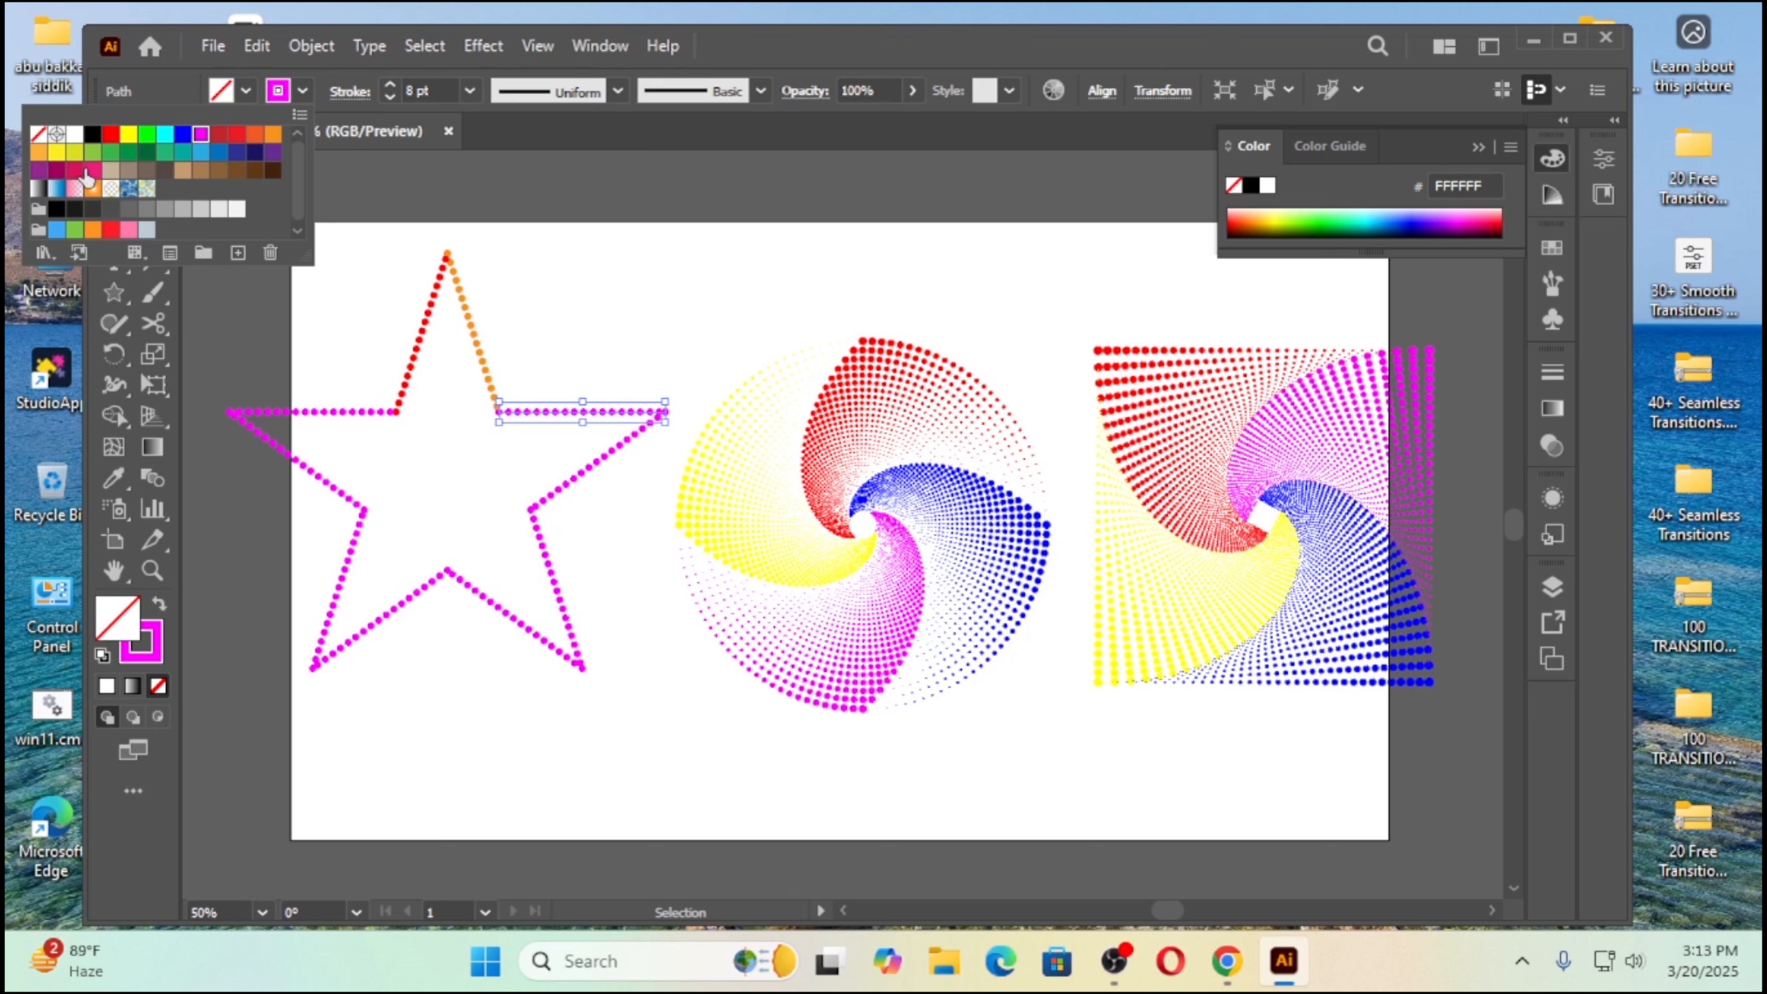
pyautogui.click(93, 152)
pyautogui.click(616, 521)
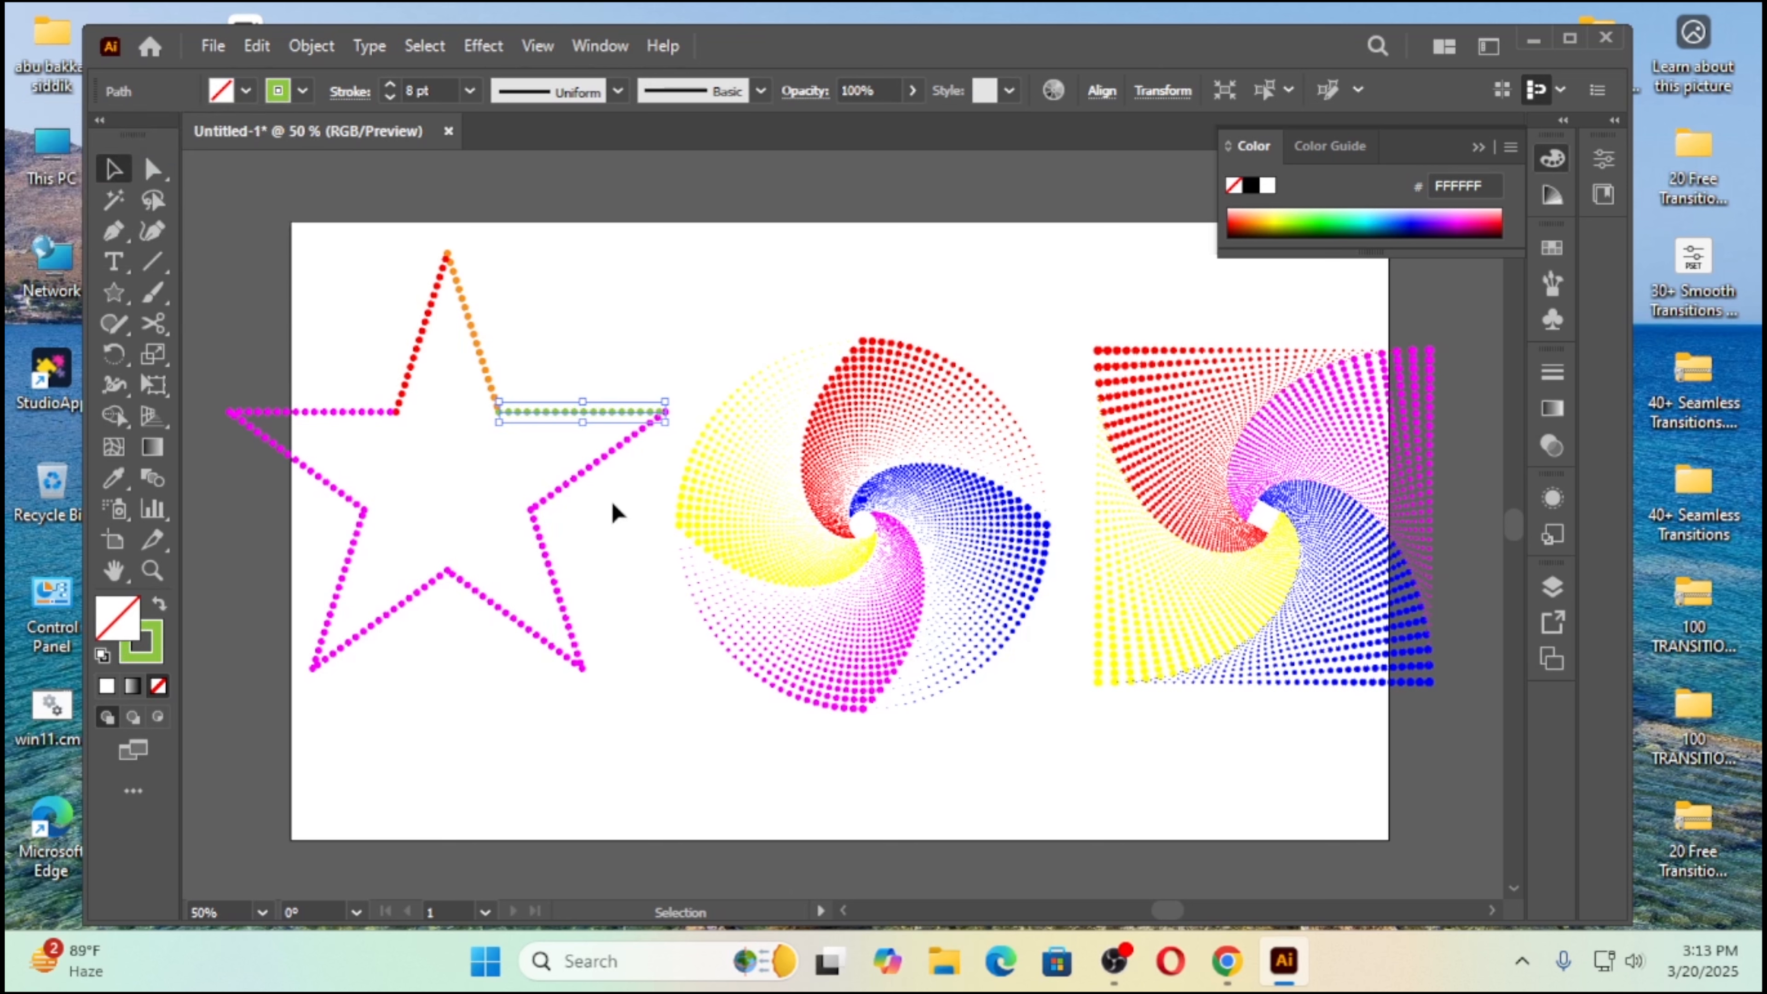
pyautogui.click(570, 482)
pyautogui.click(301, 92)
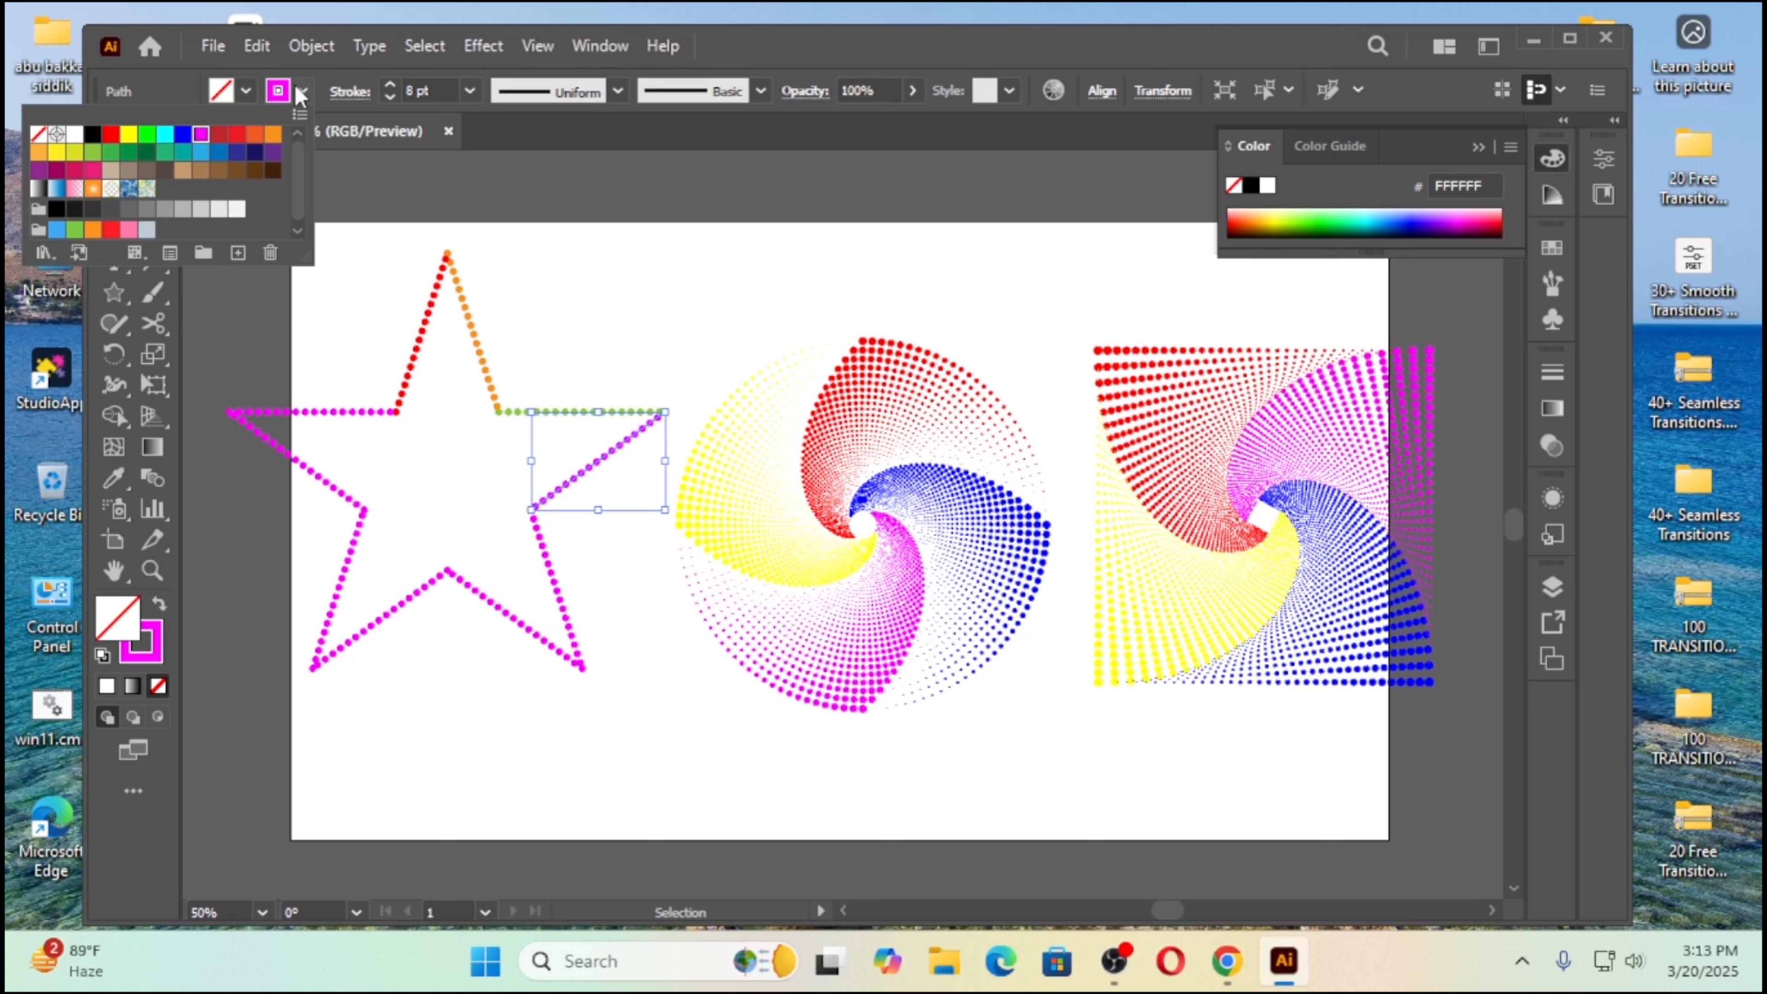
pyautogui.click(131, 158)
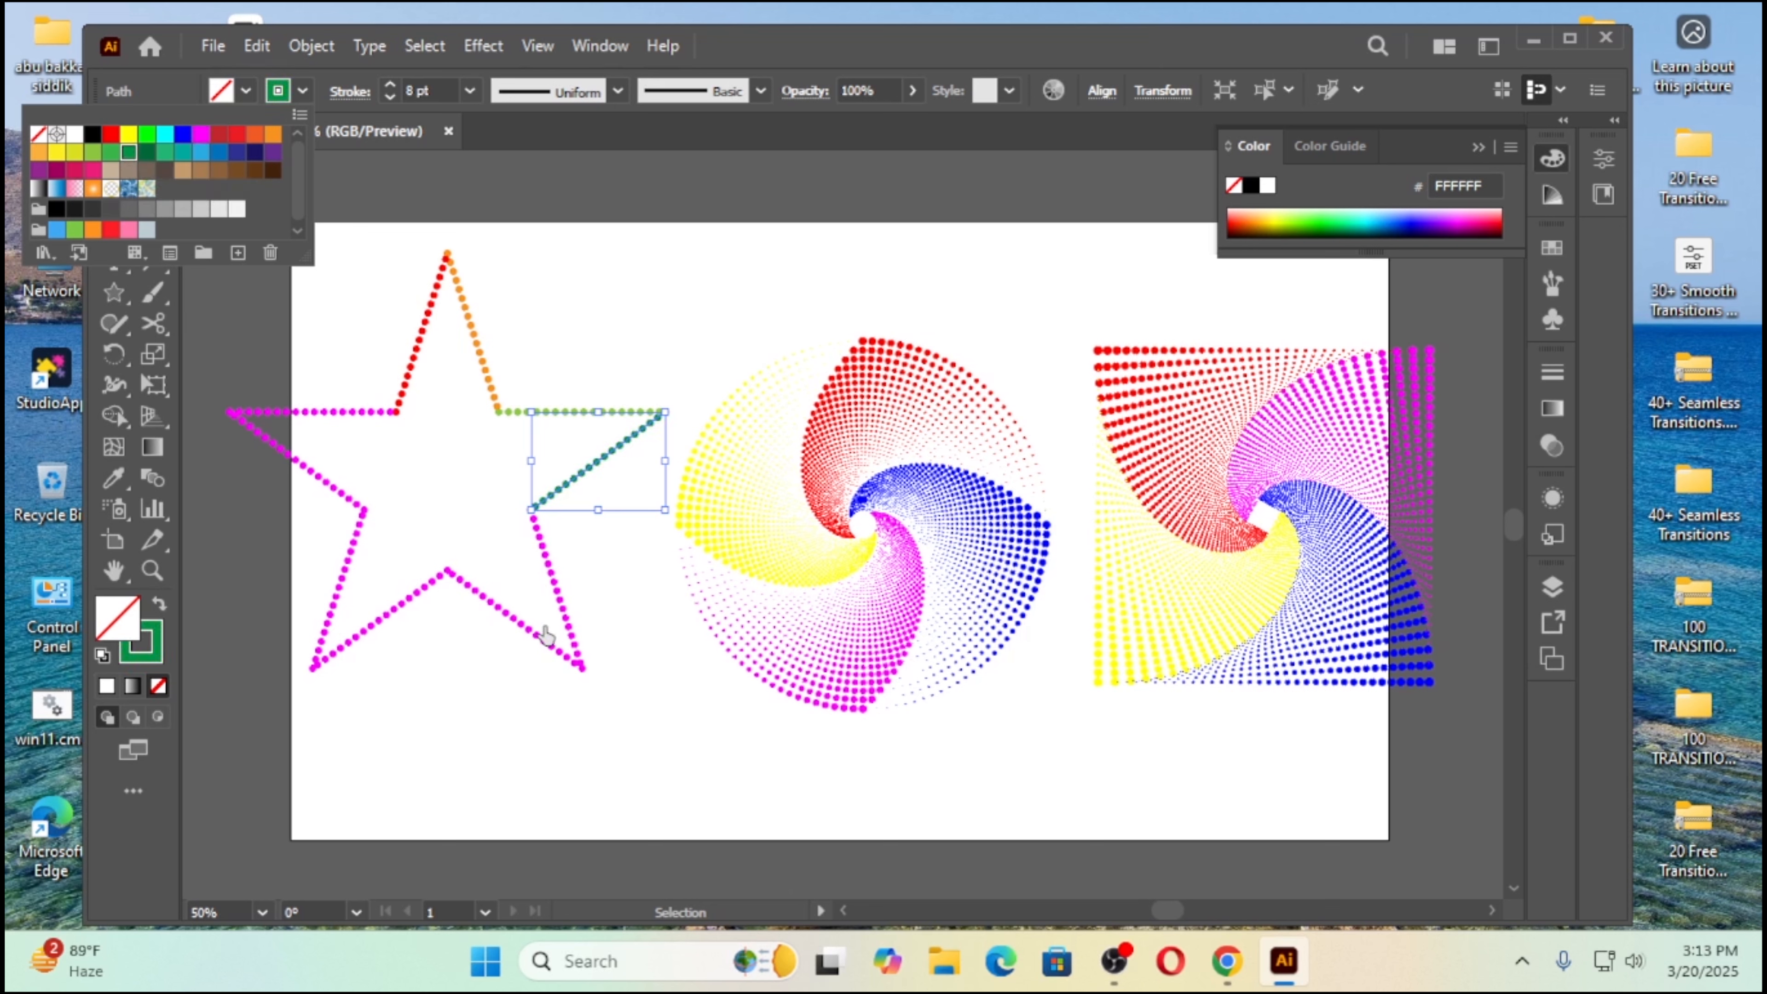
pyautogui.click(600, 584)
pyautogui.click(602, 587)
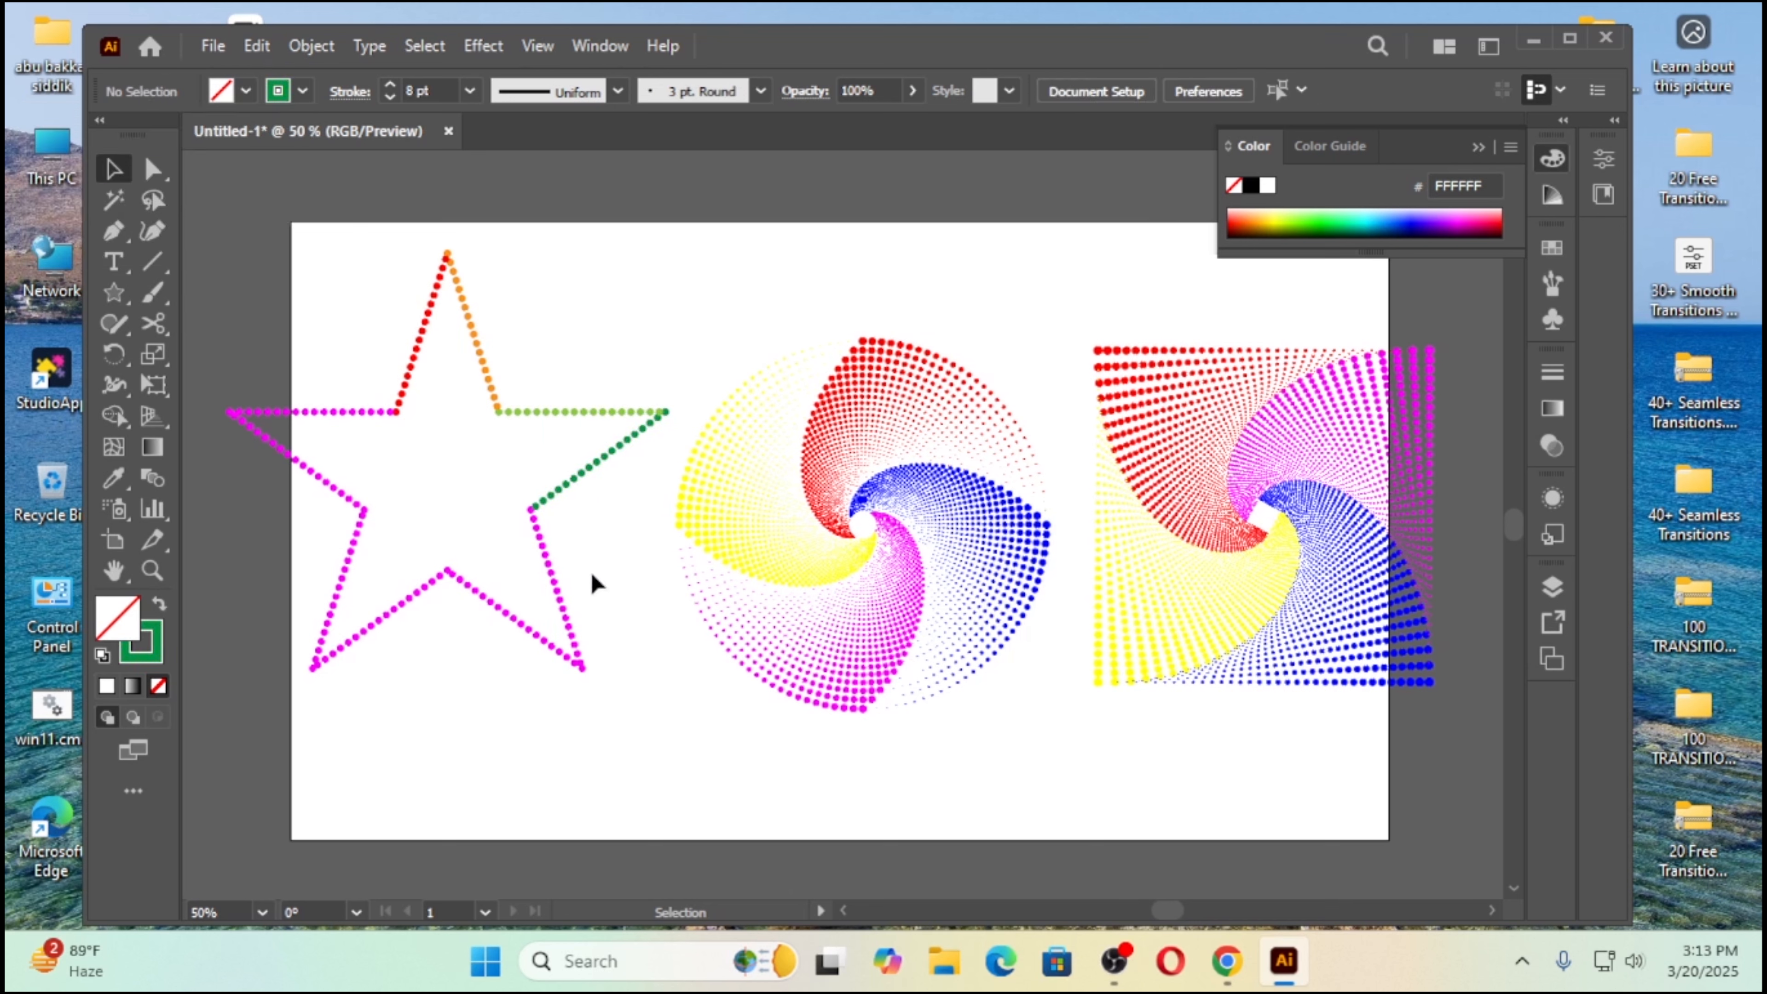
# Step: Color the star's lower-right point with a yellow stroke on its outer side and a blue stroke on its inner side
pyautogui.click(555, 588)
pyautogui.click(303, 90)
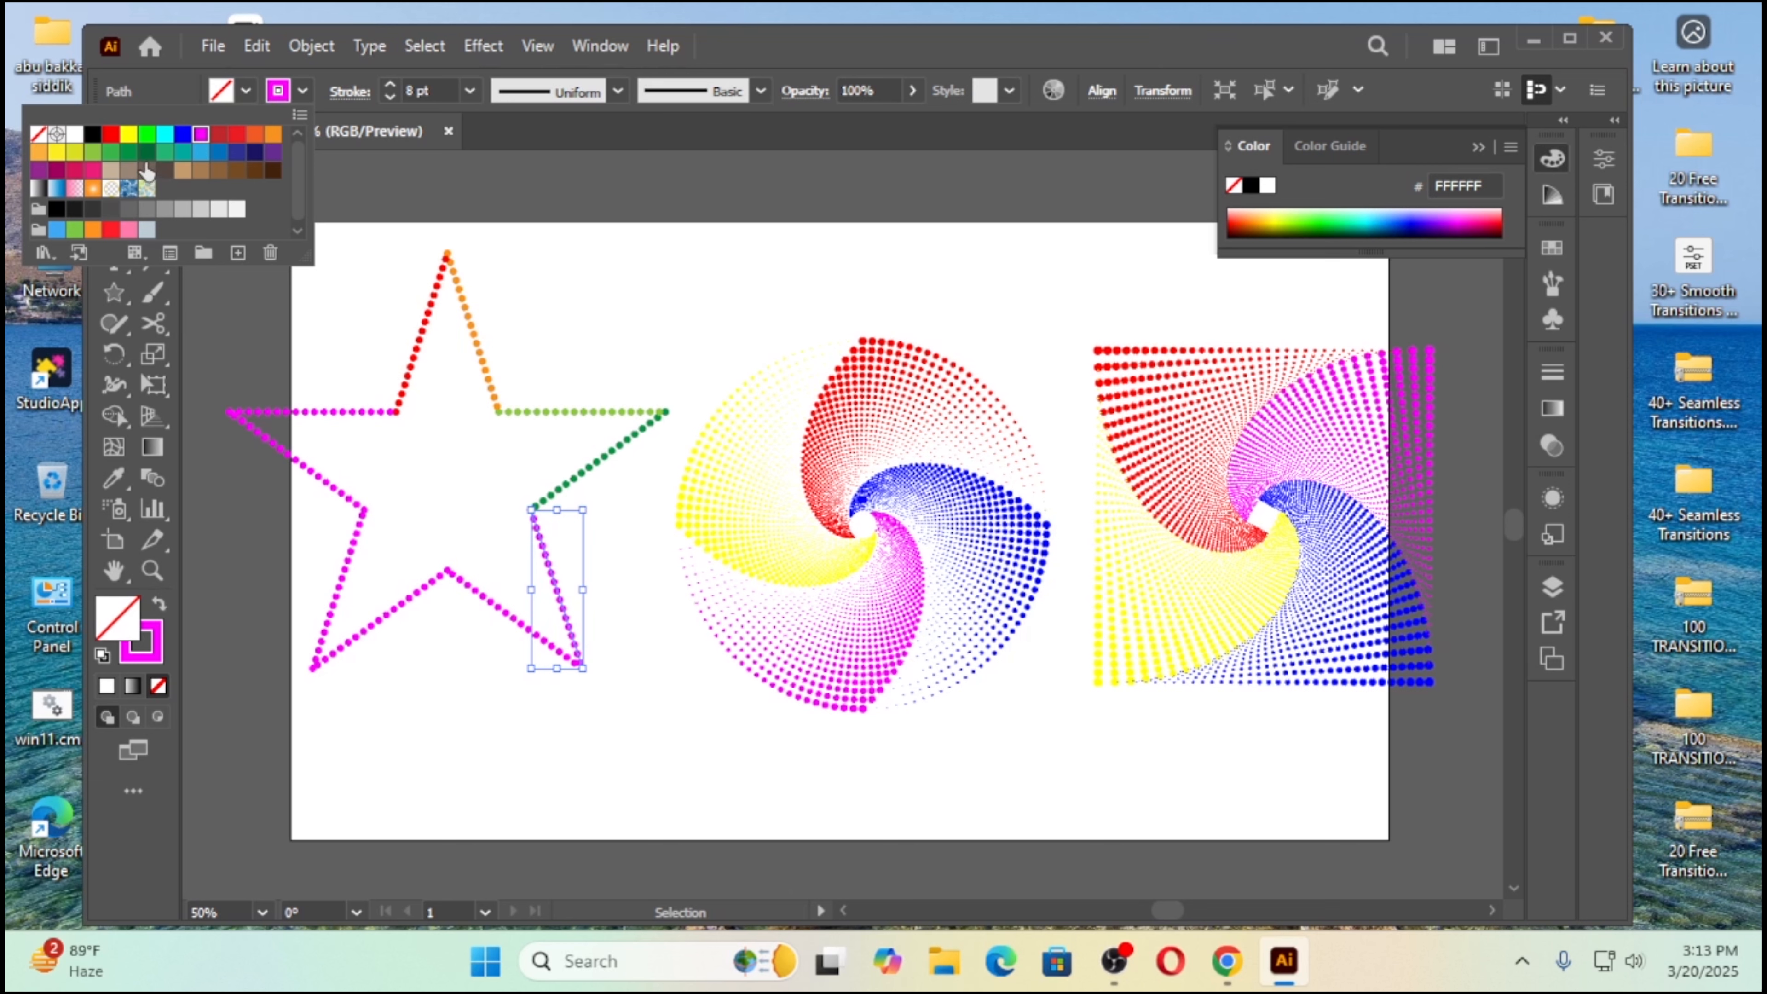
pyautogui.click(59, 154)
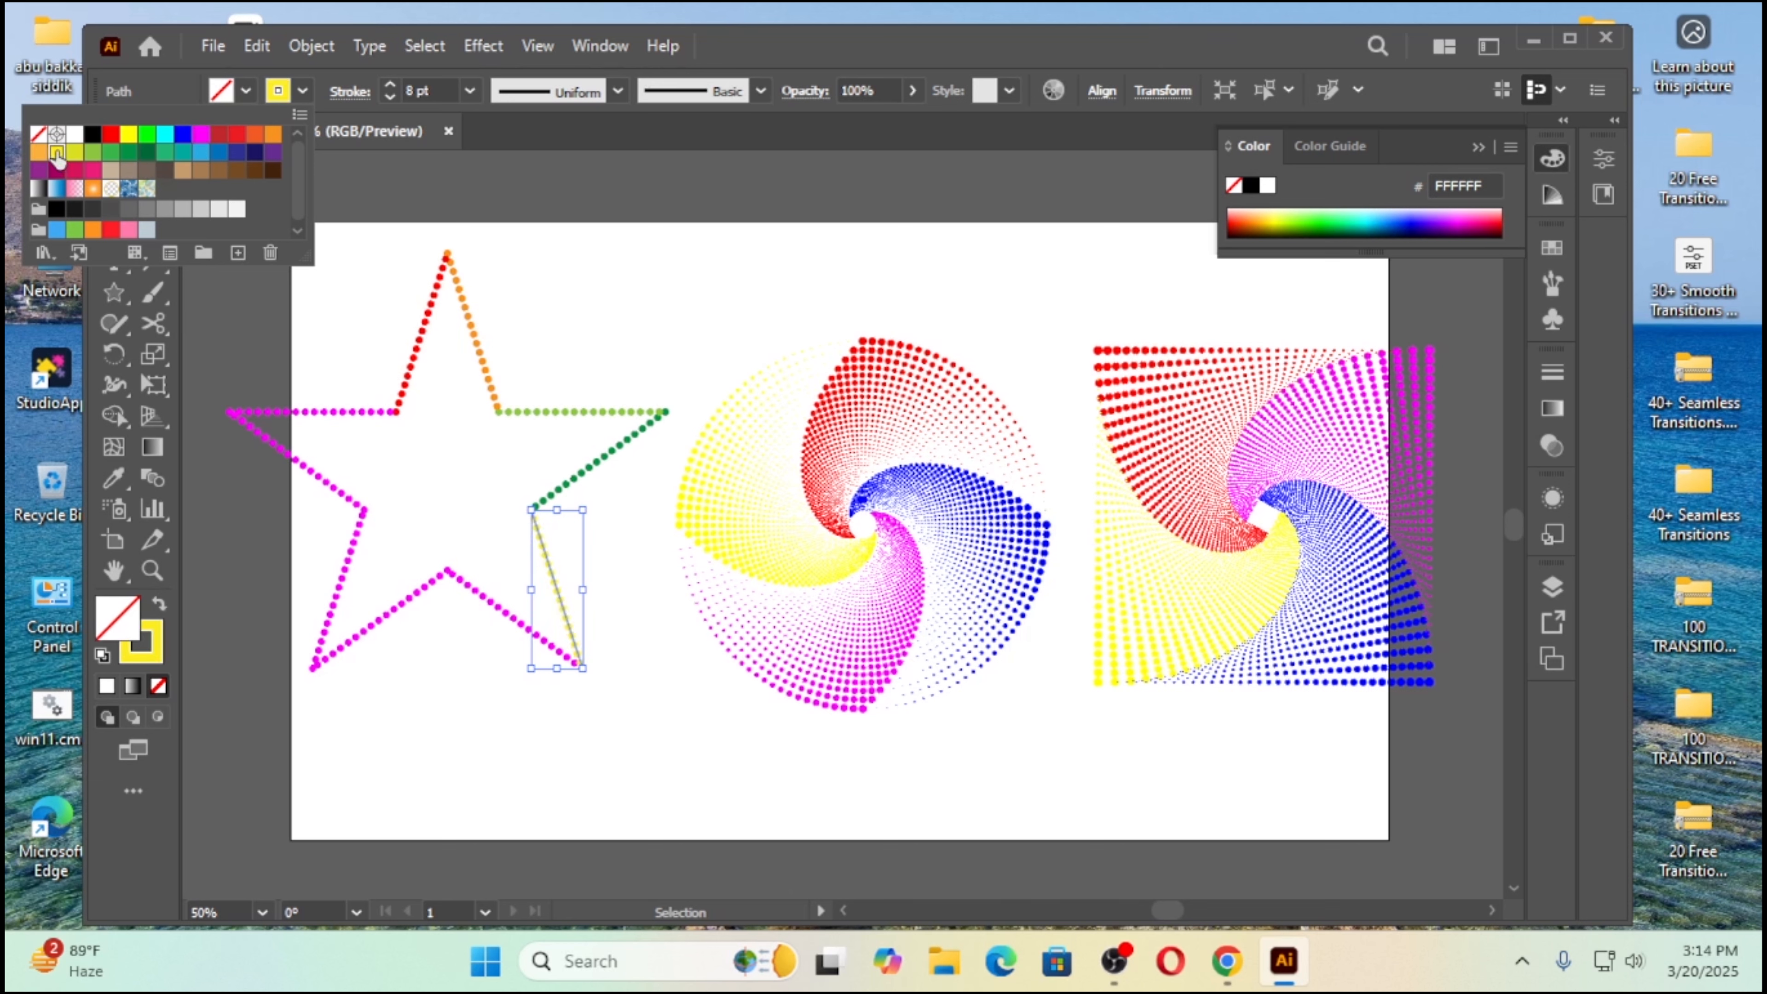
pyautogui.click(470, 672)
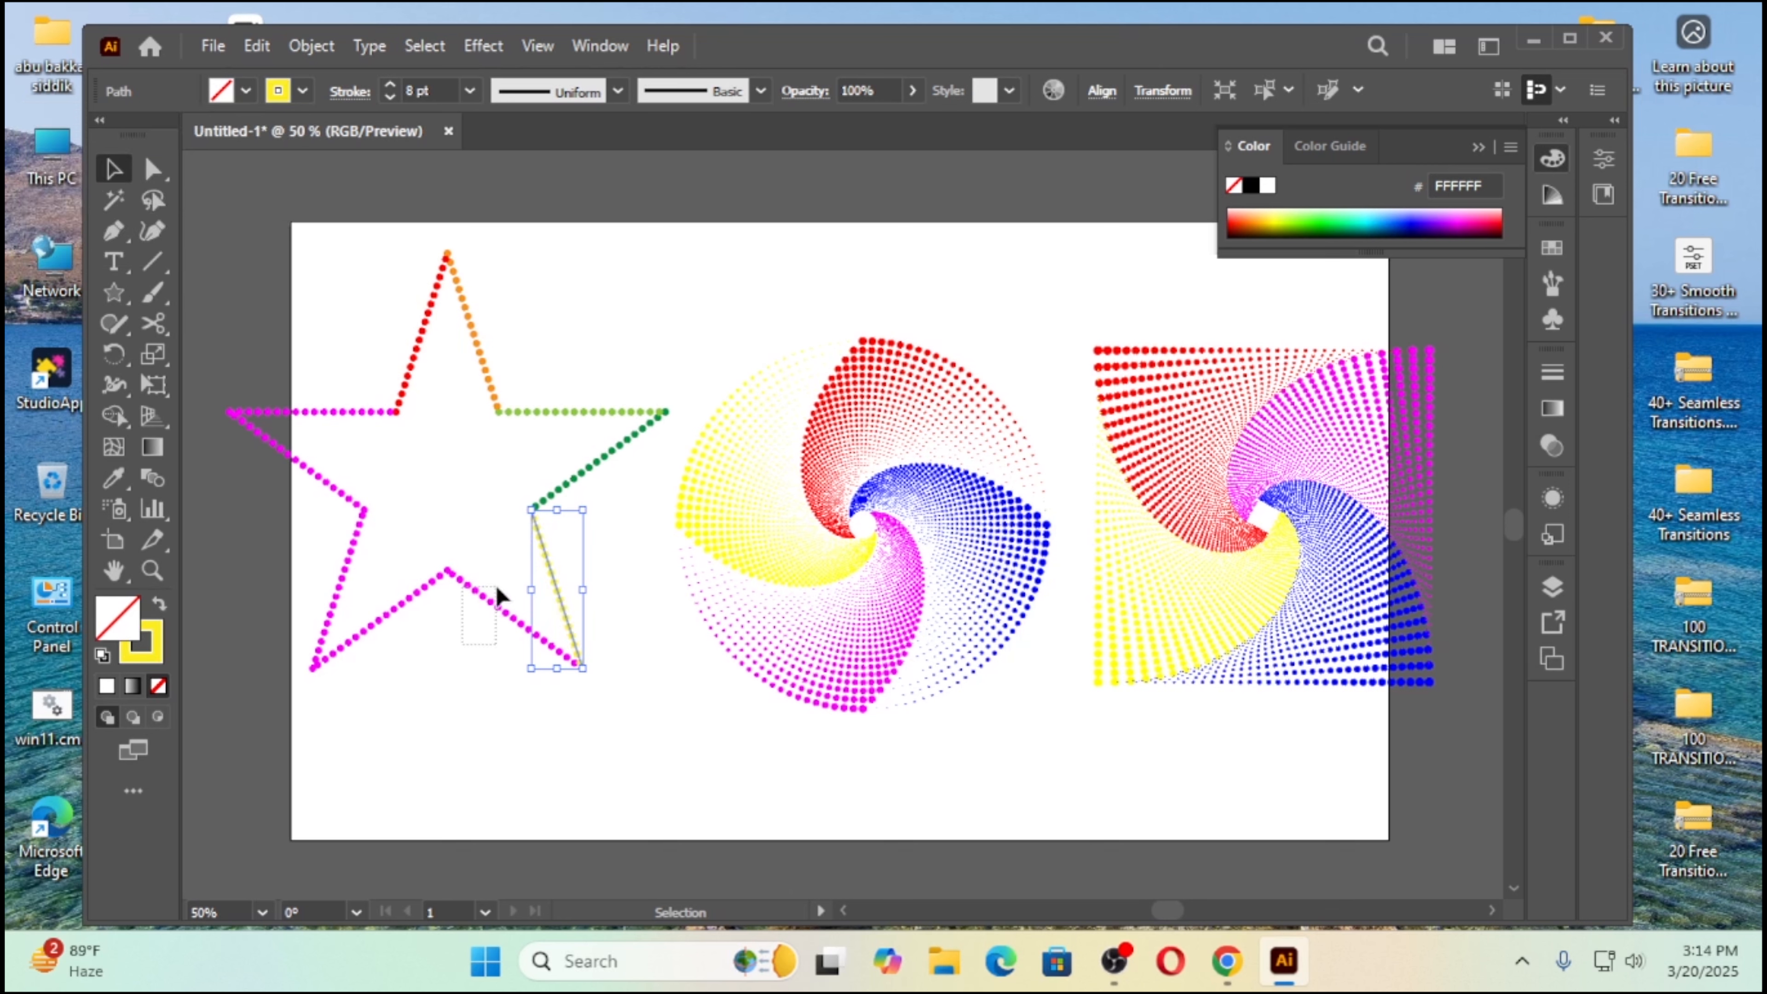
pyautogui.click(492, 602)
pyautogui.click(303, 91)
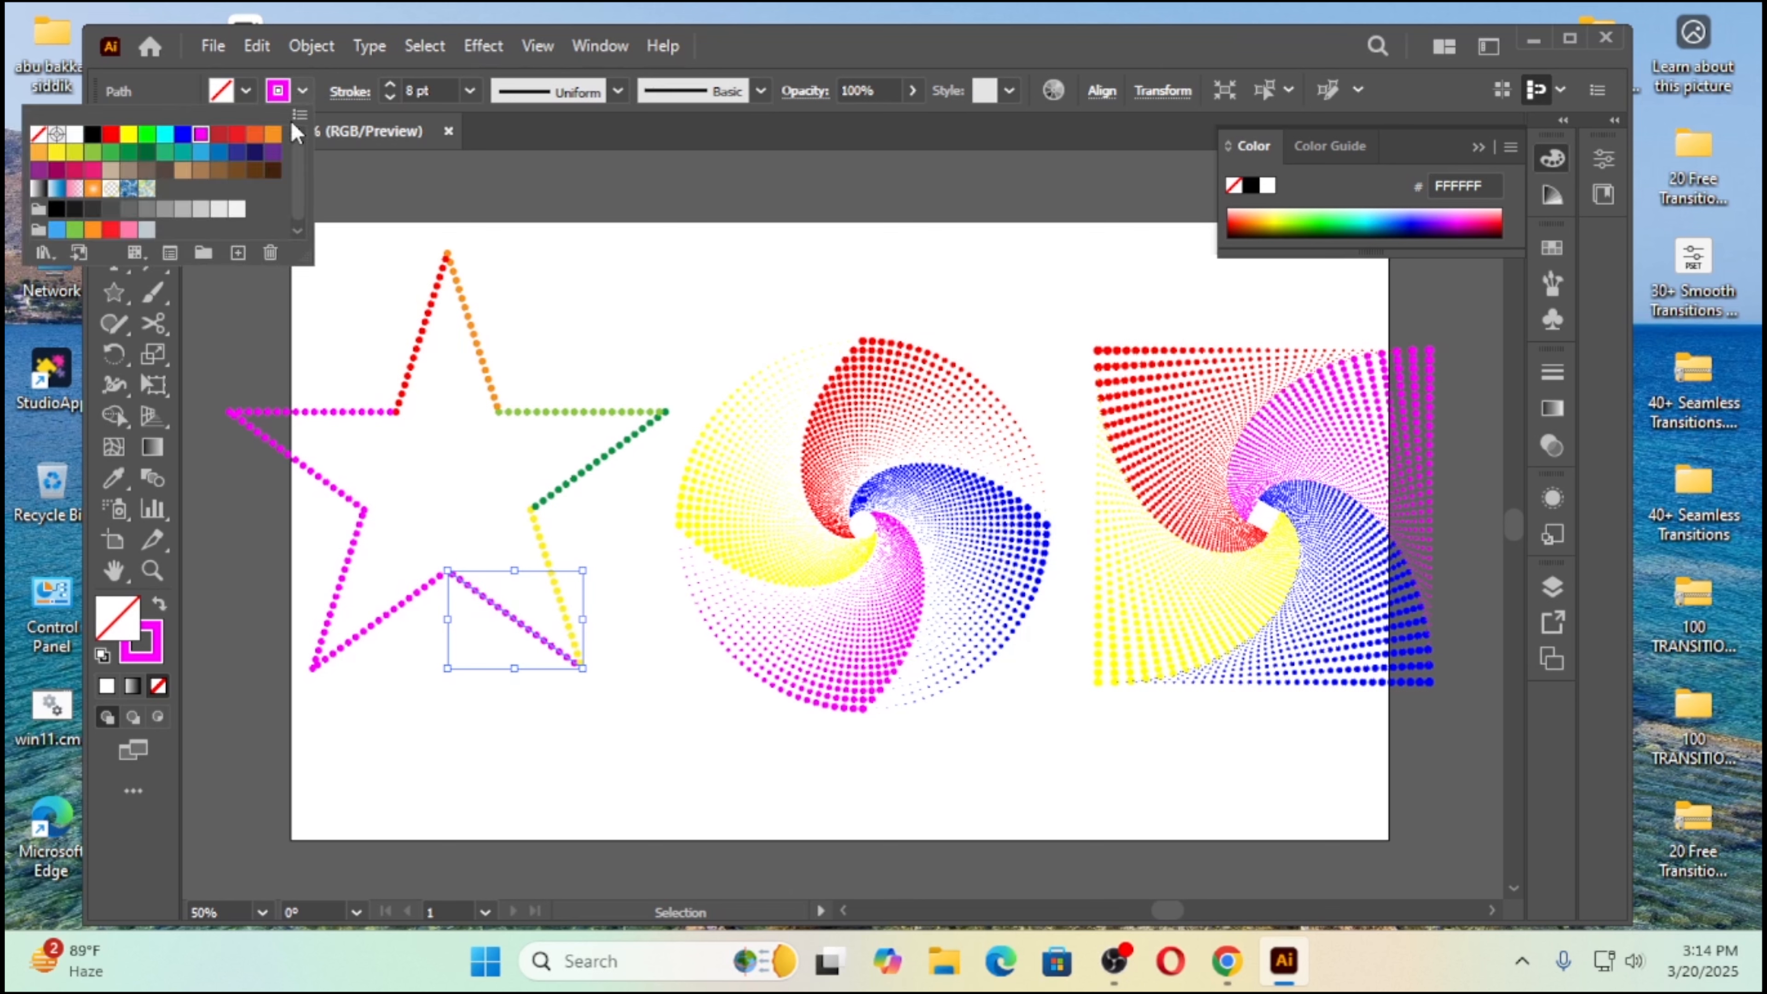
pyautogui.click(220, 155)
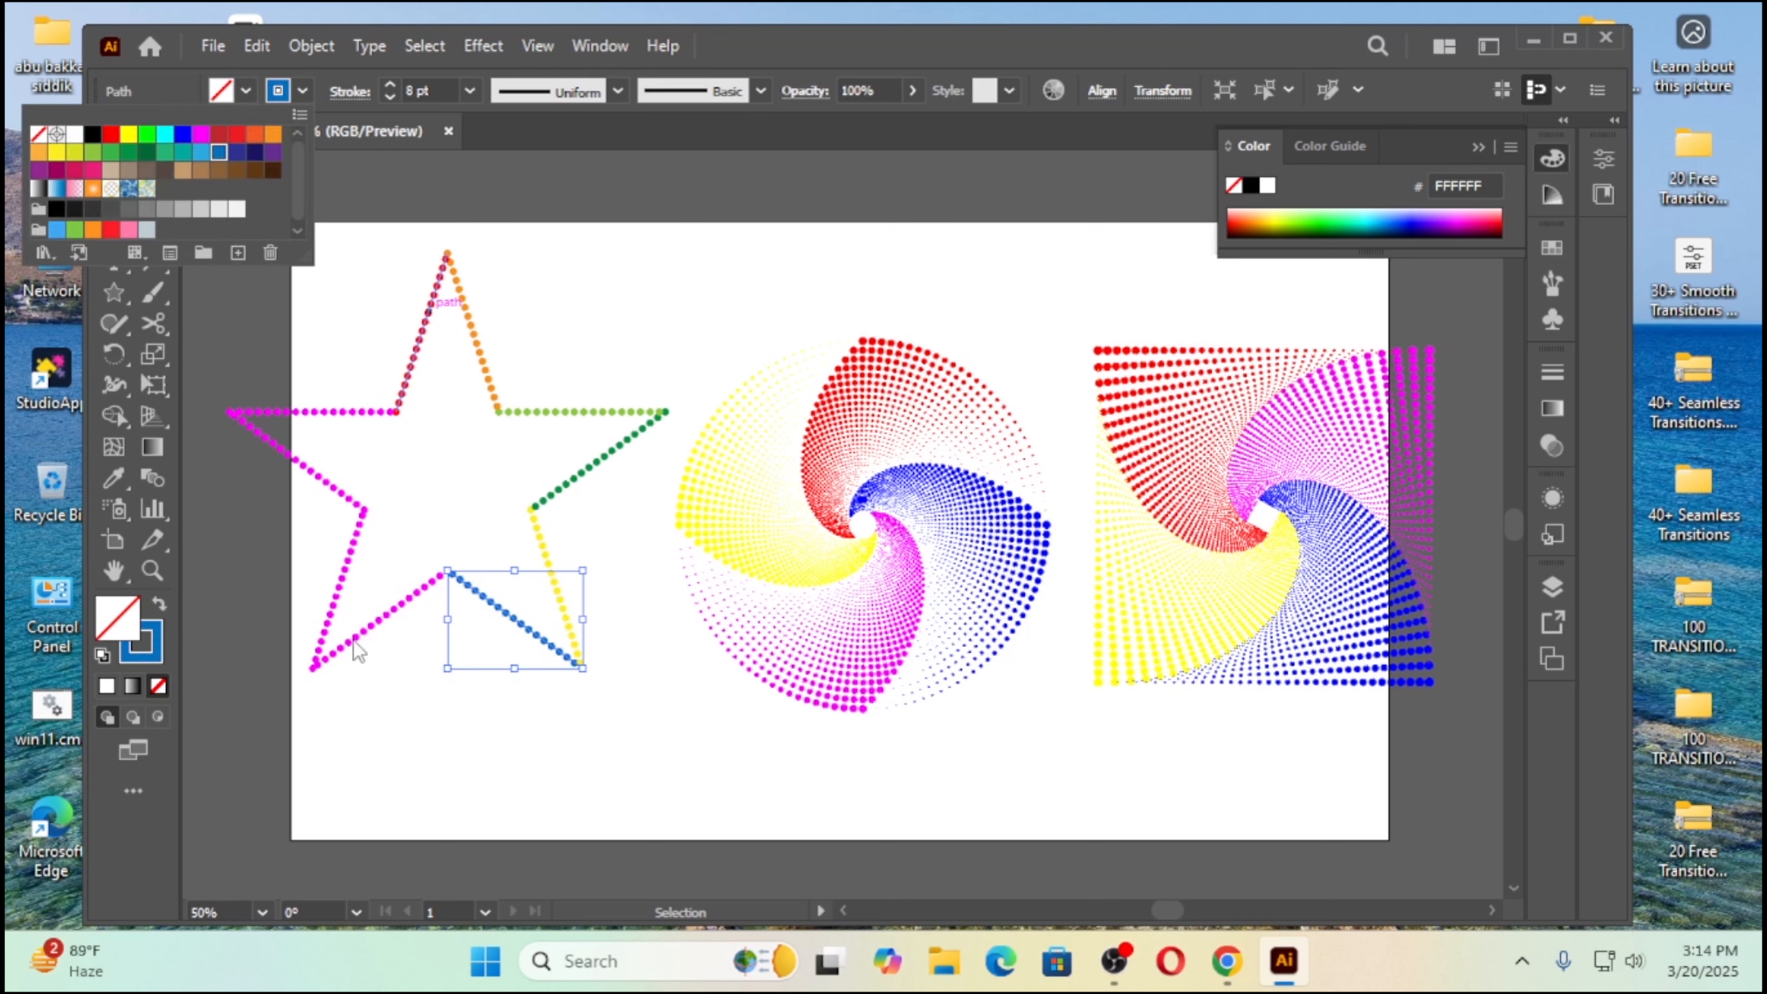
# Step: Change the stroke color of the inner side of the star's lower-left point to purple
pyautogui.click(394, 653)
pyautogui.click(388, 614)
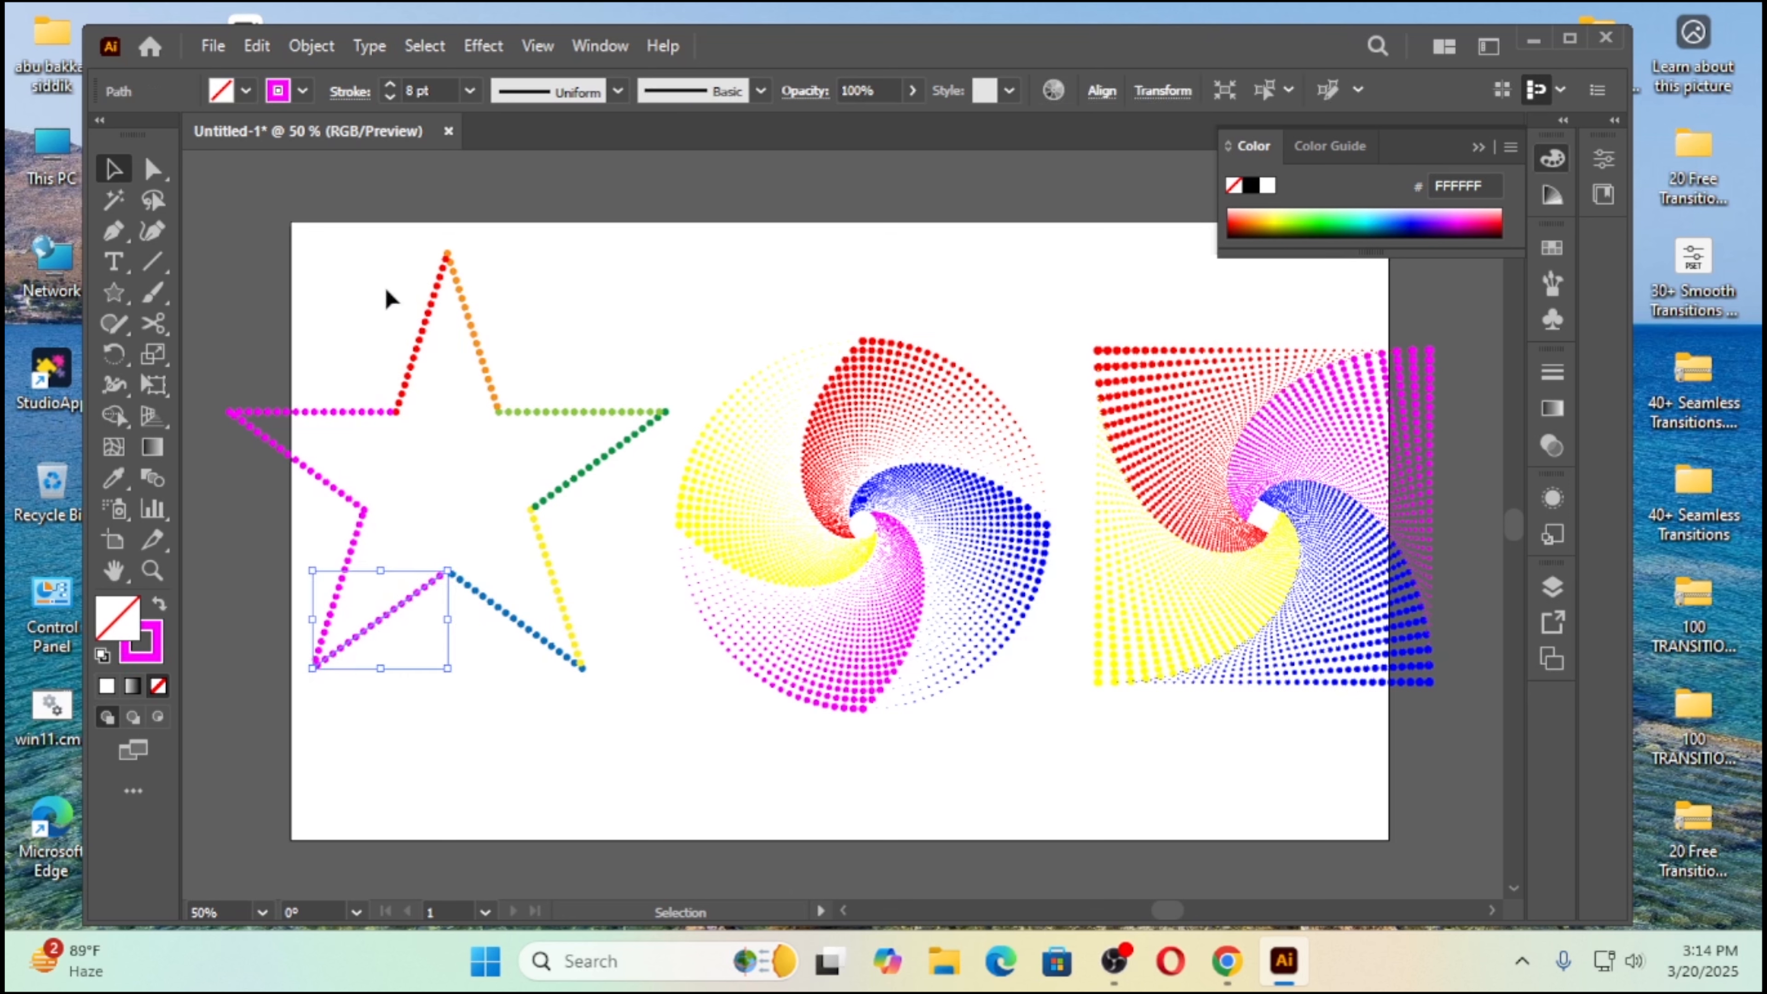
pyautogui.click(303, 91)
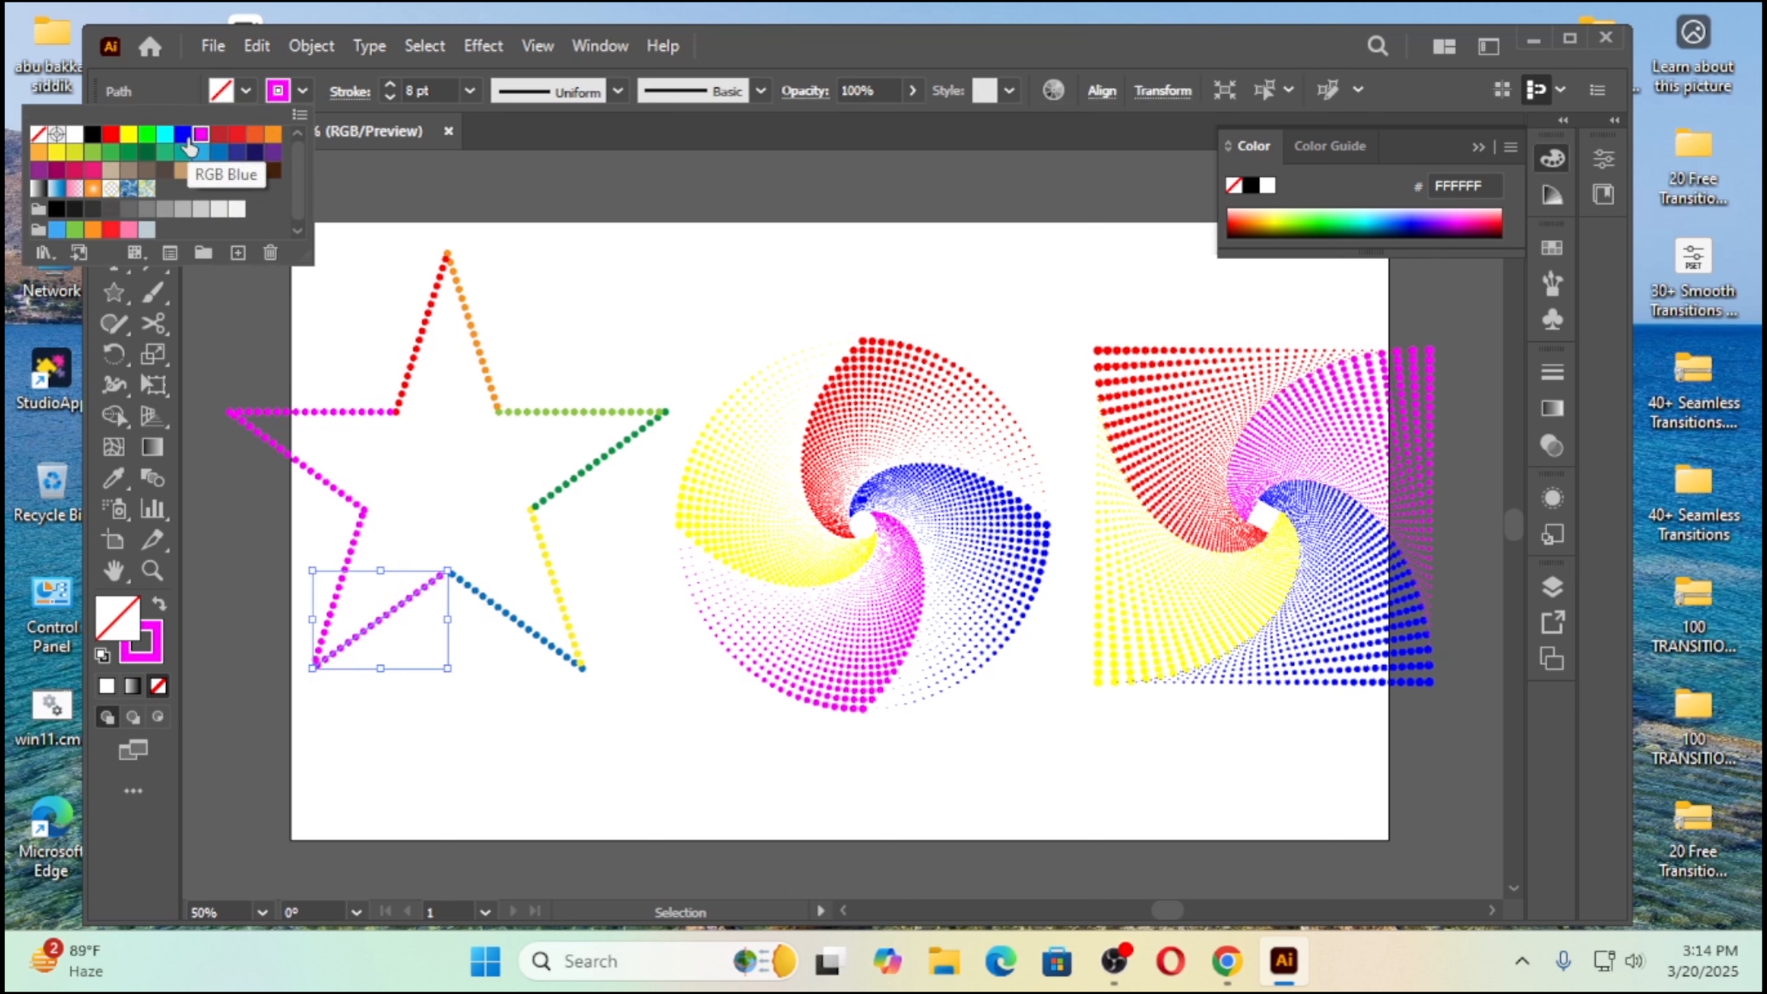
pyautogui.click(272, 155)
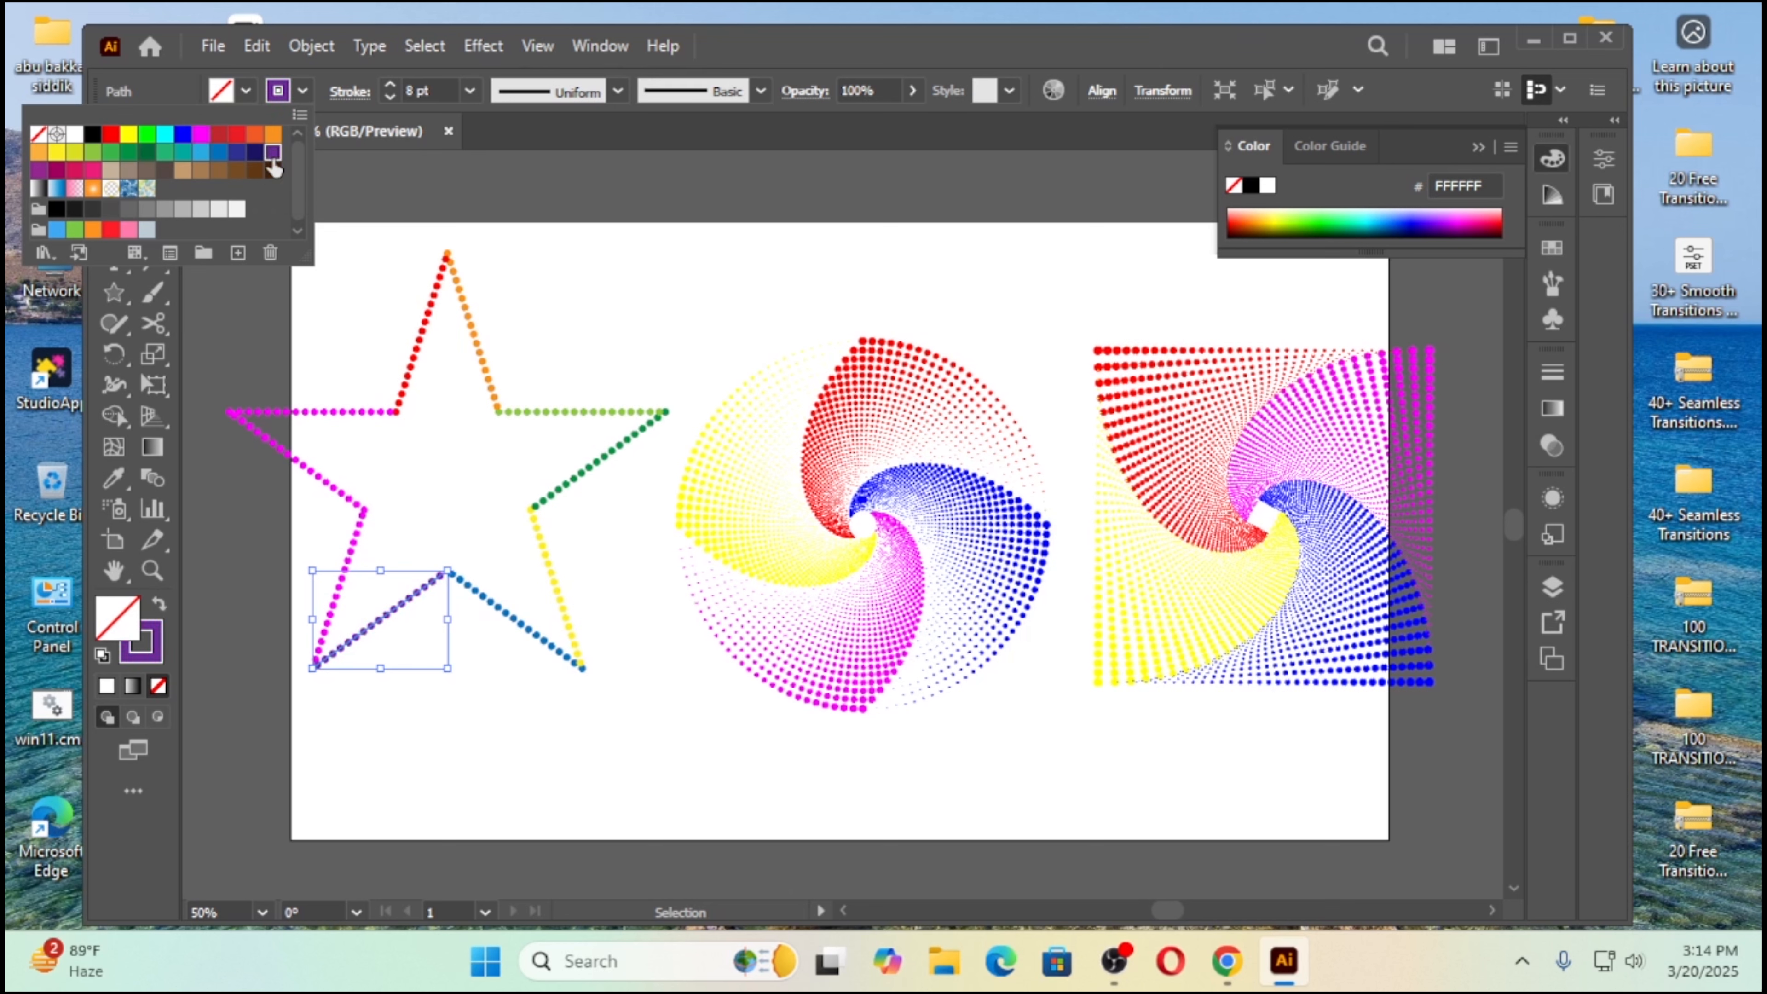
pyautogui.click(303, 515)
# Step: Change the stroke color of the outer side of the star's lower-left point to brown
pyautogui.click(293, 540)
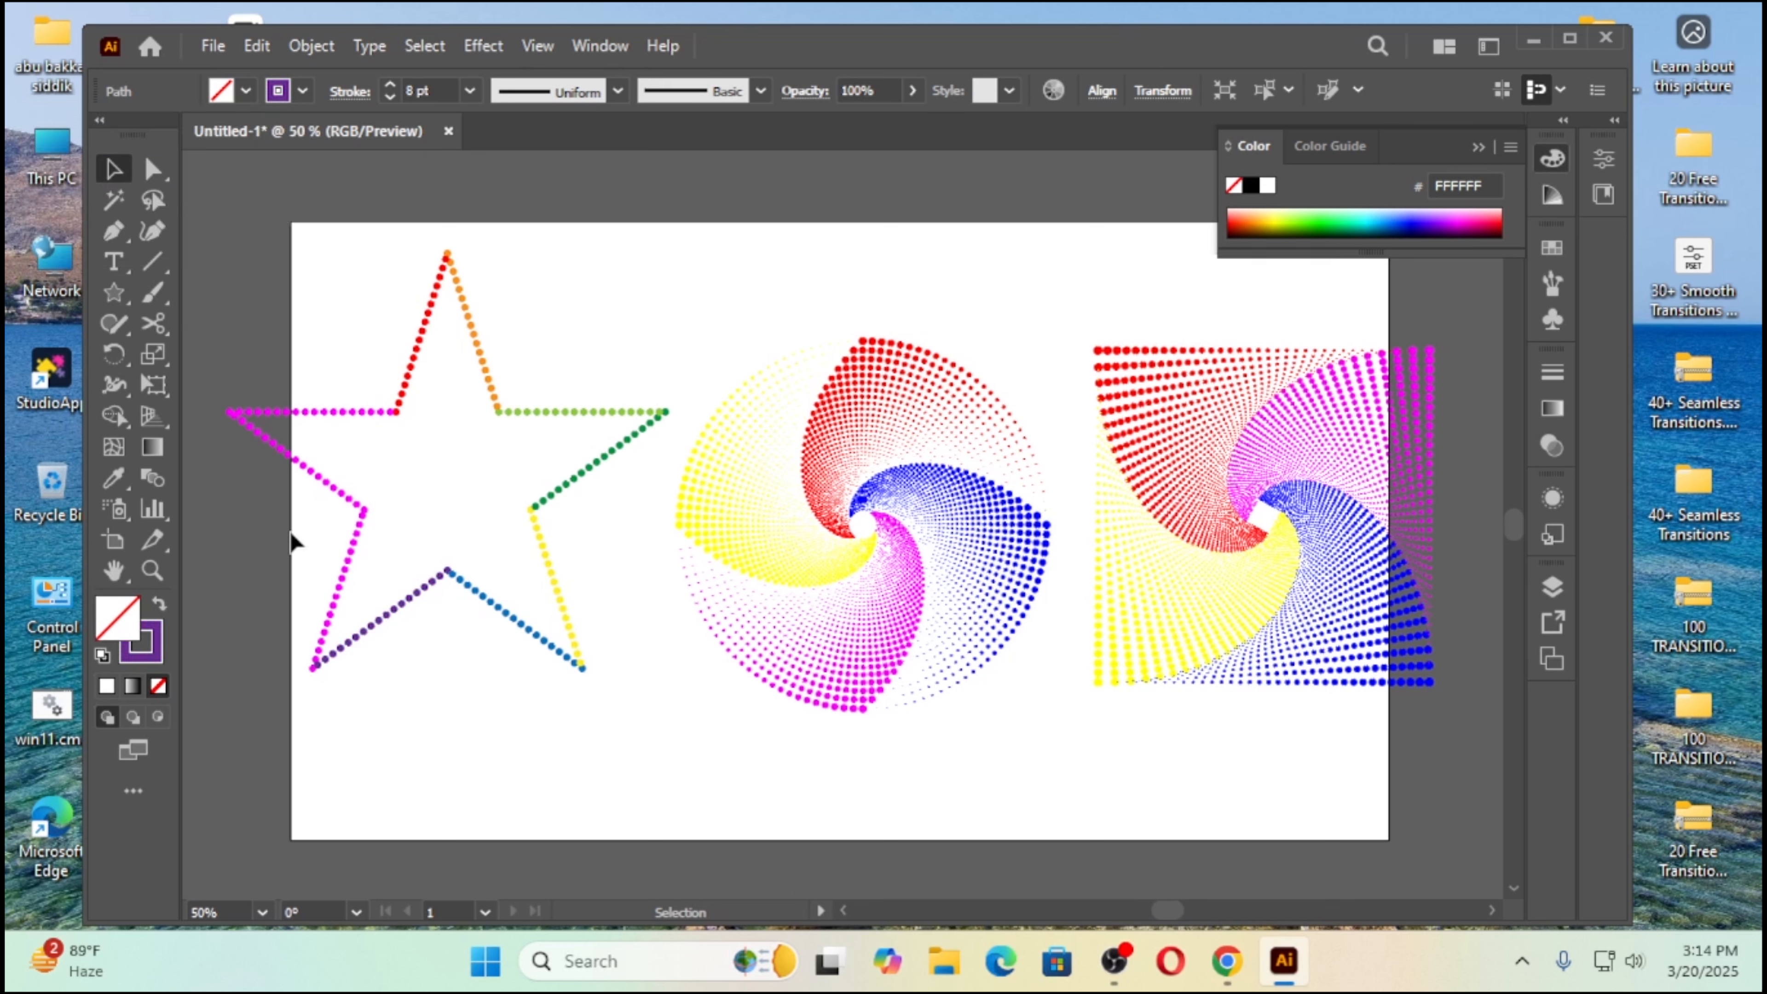
pyautogui.click(341, 538)
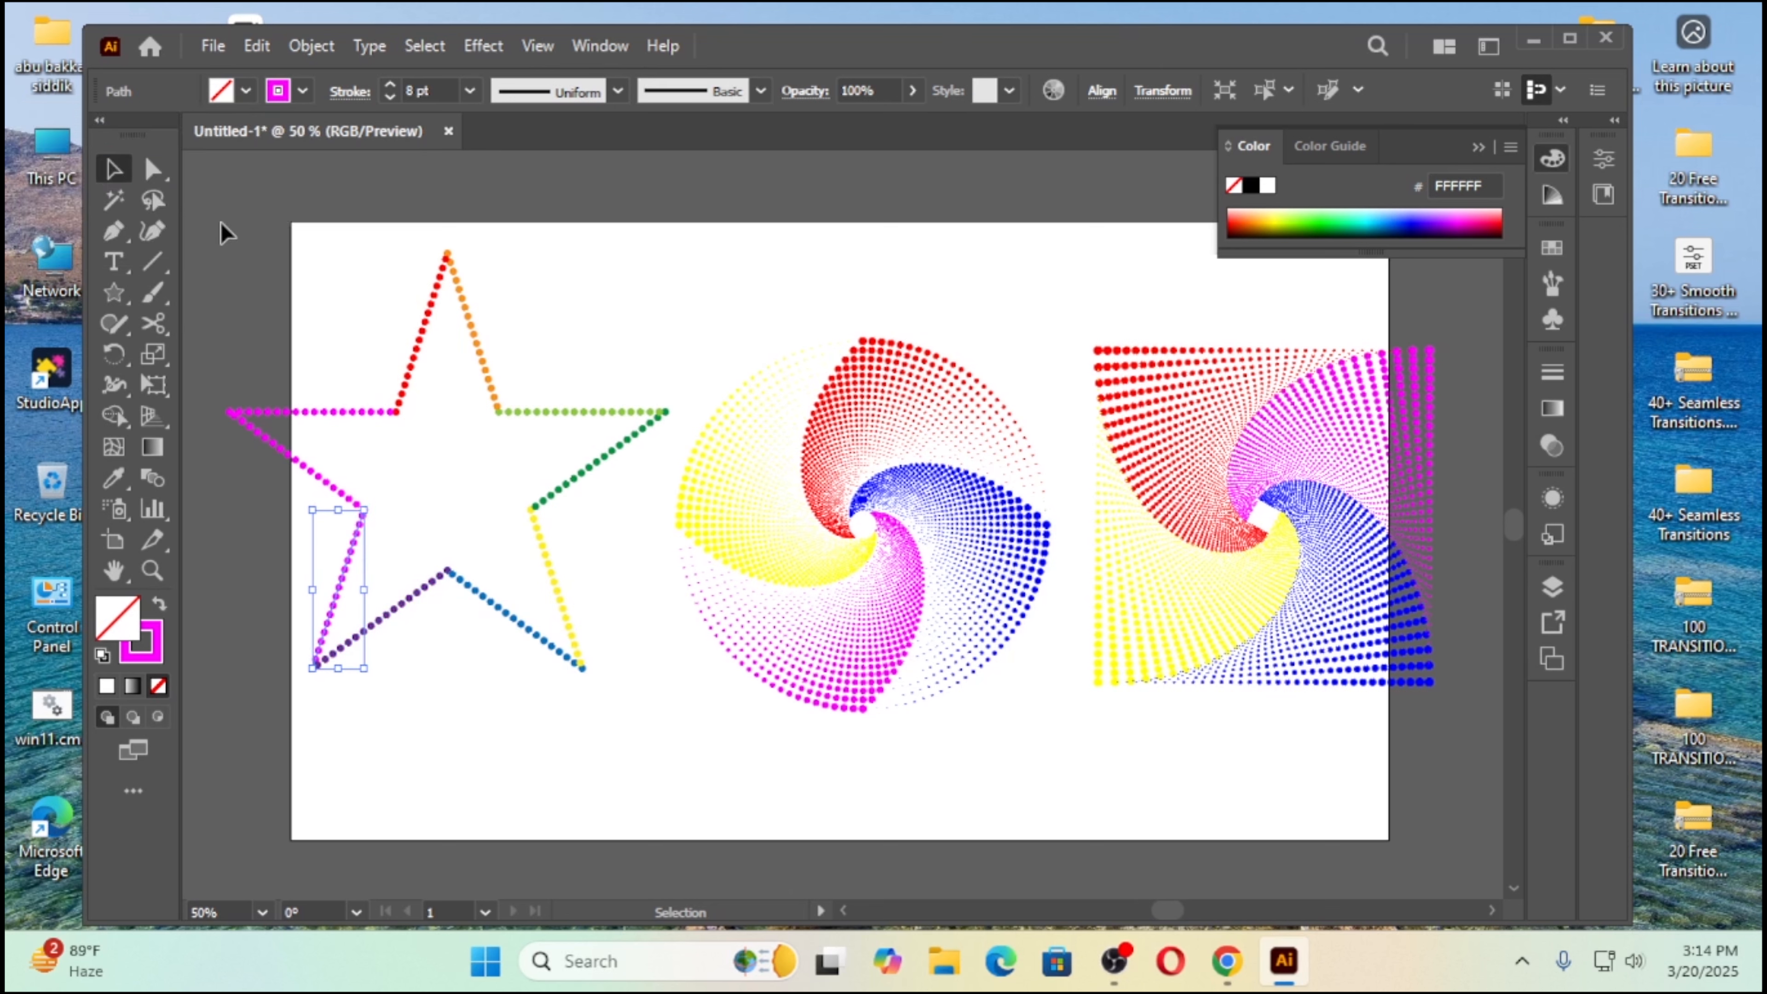
pyautogui.click(247, 90)
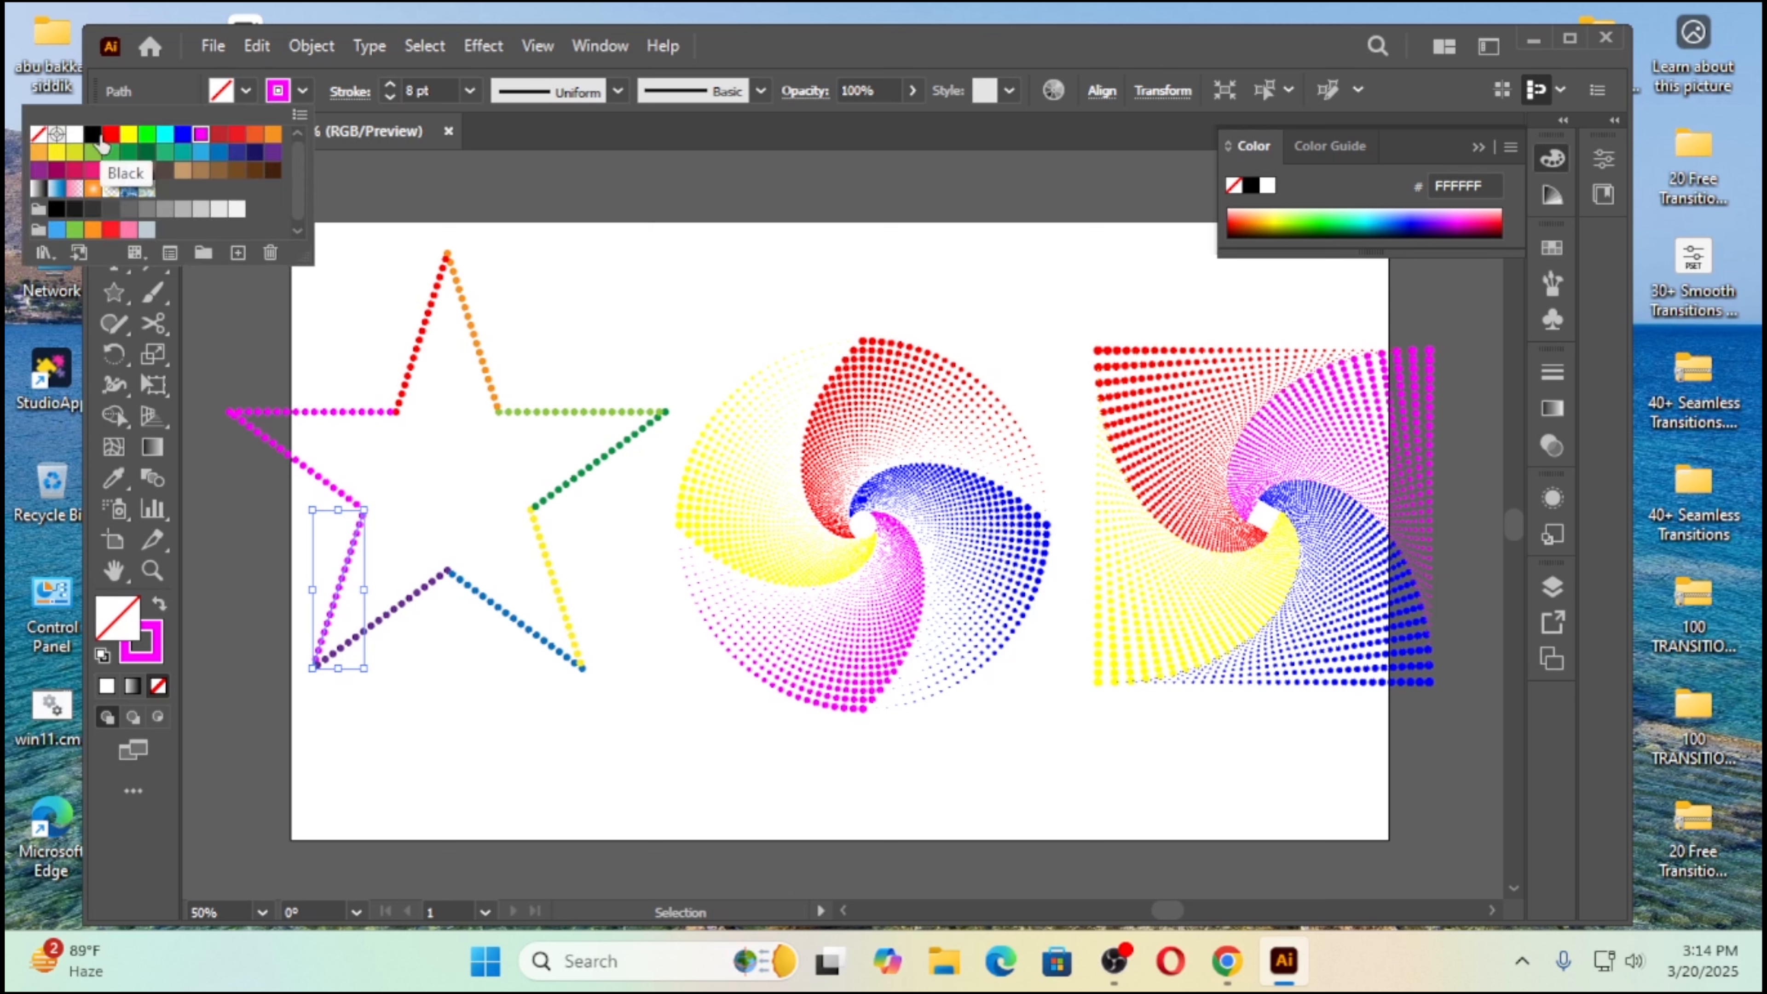
pyautogui.click(217, 179)
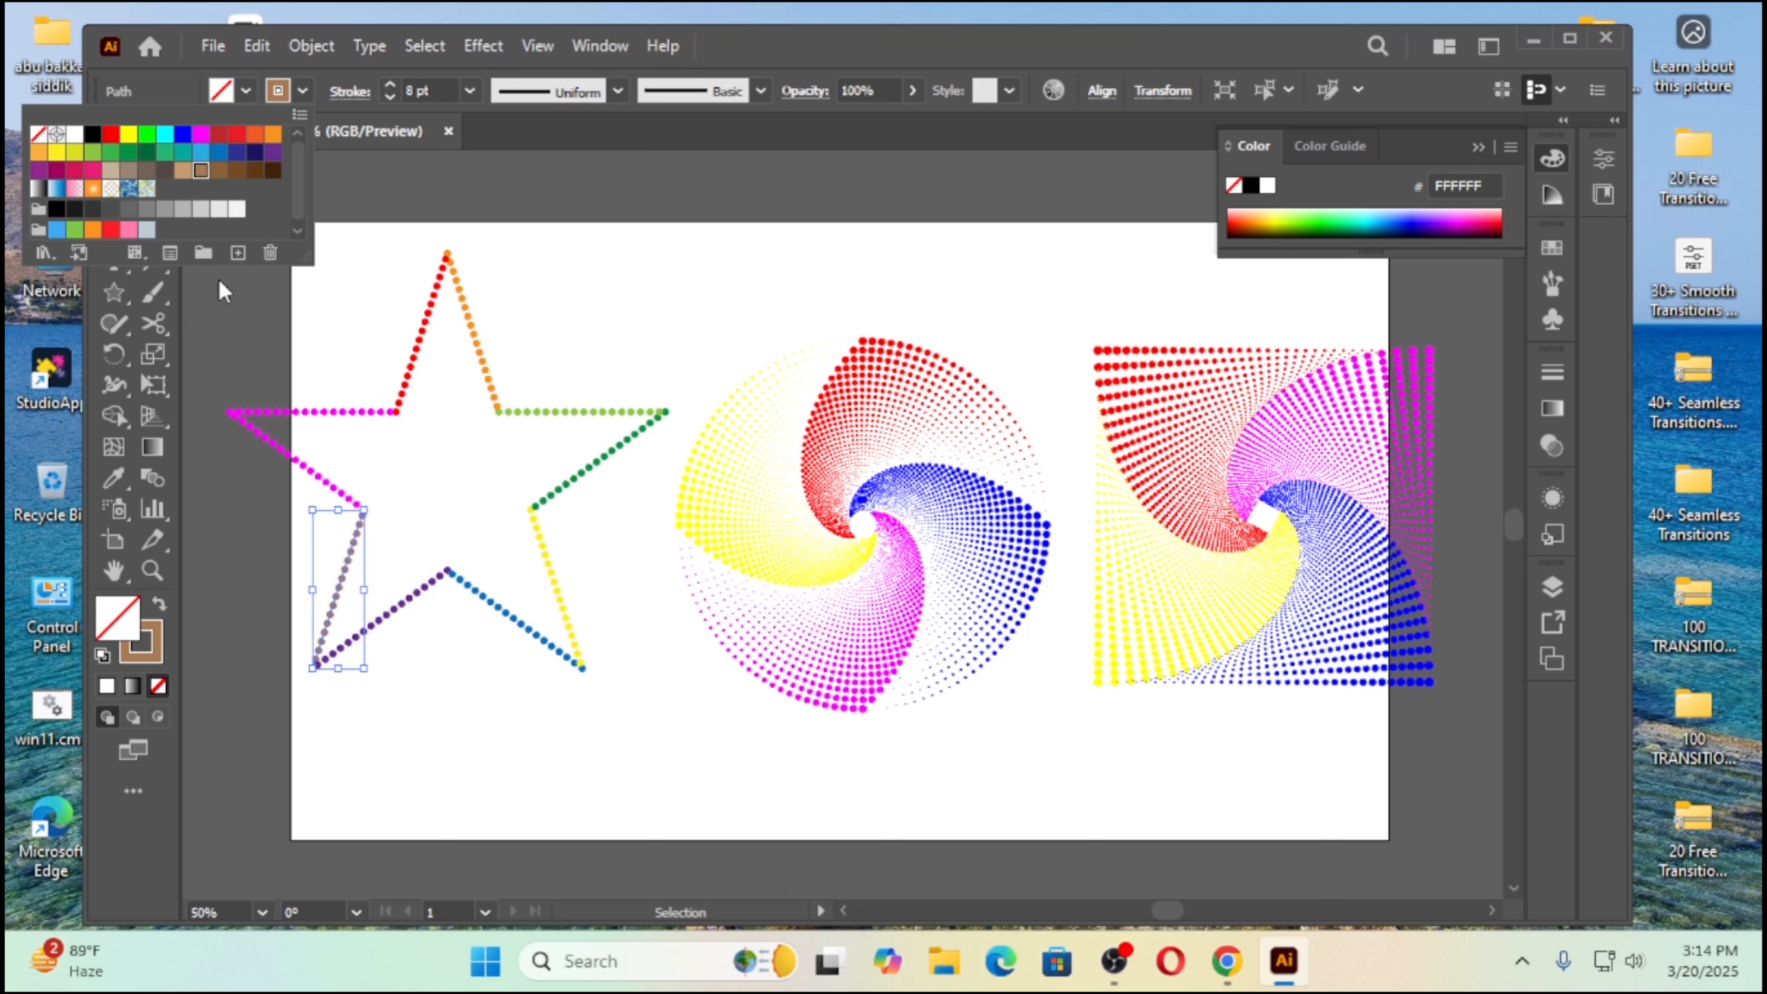
# Step: Change the stroke color of the lower side of the star's left arm to orange
pyautogui.click(305, 465)
pyautogui.click(295, 94)
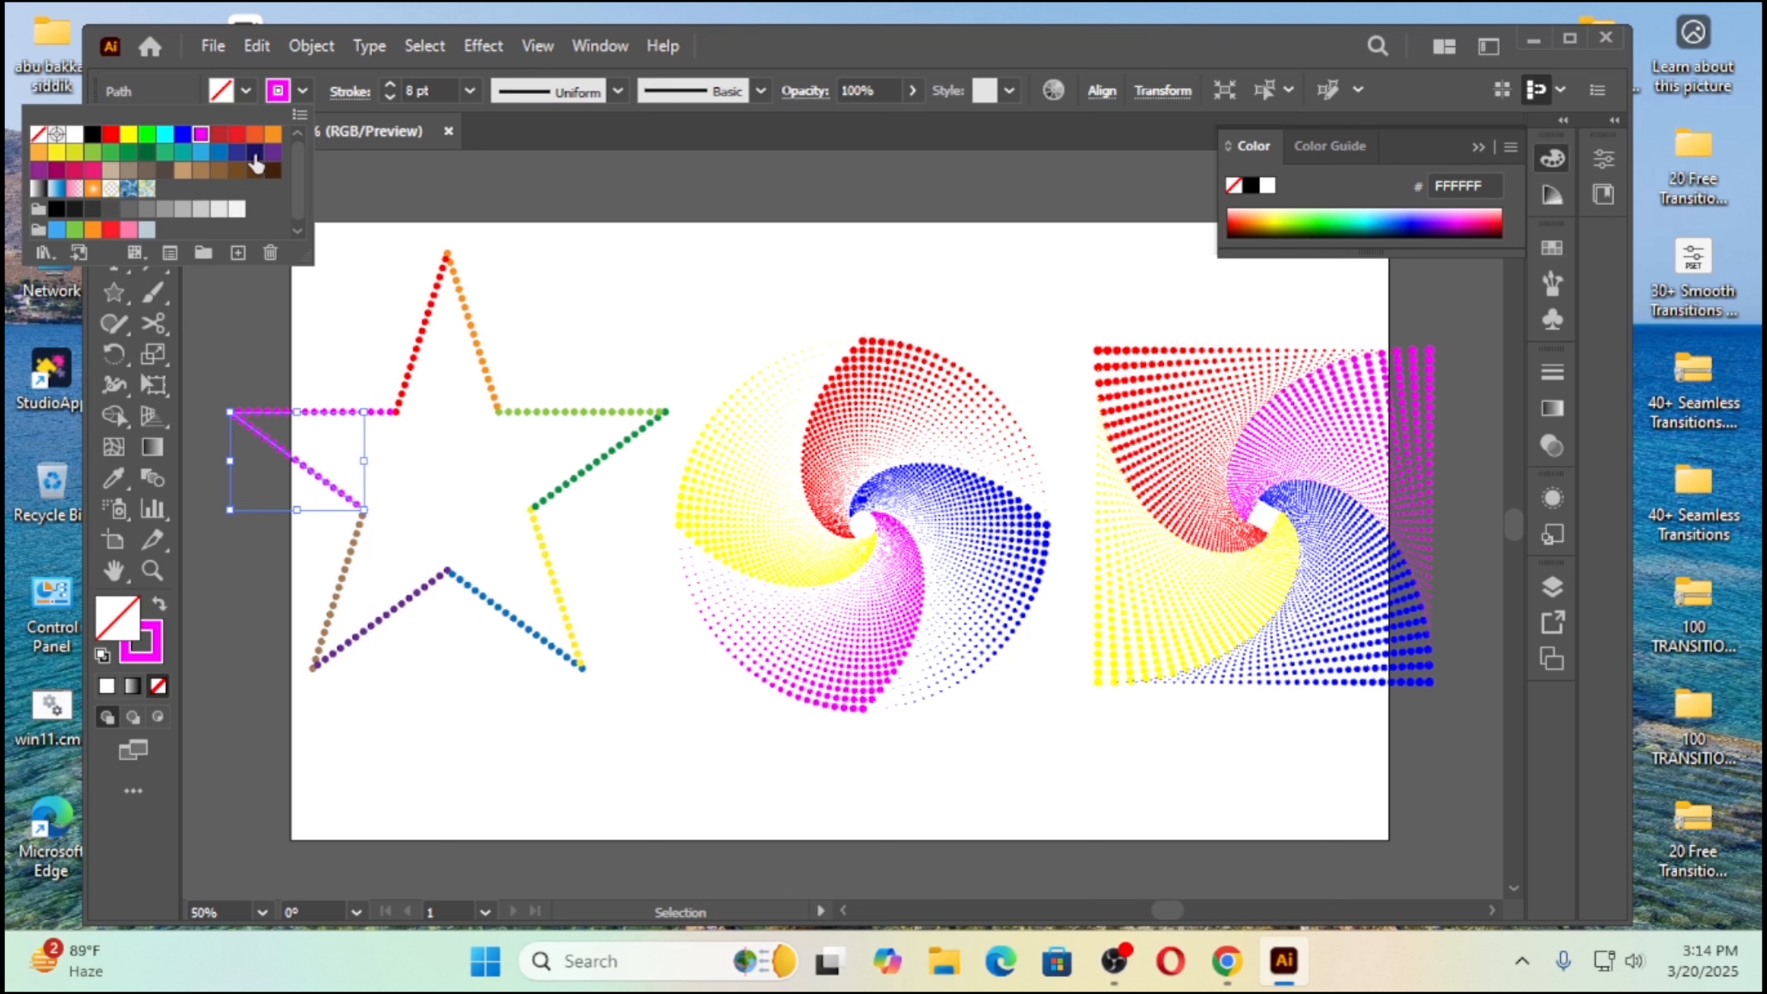
pyautogui.click(272, 135)
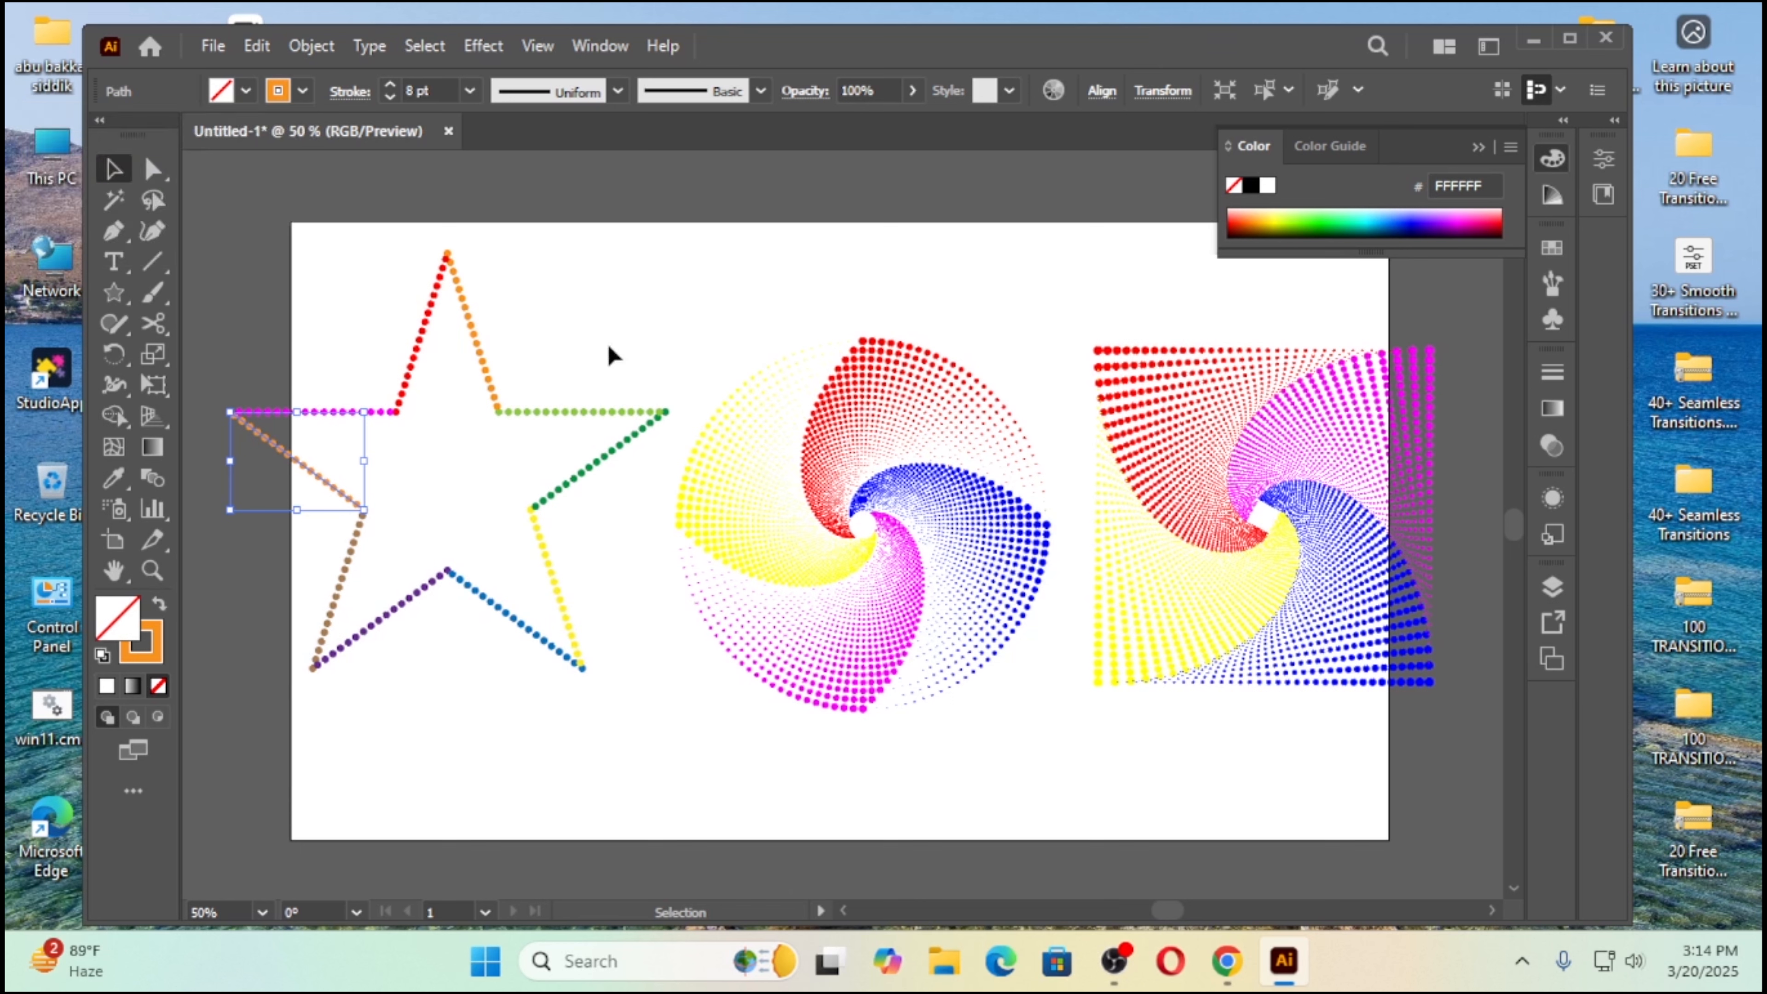
pyautogui.click(426, 459)
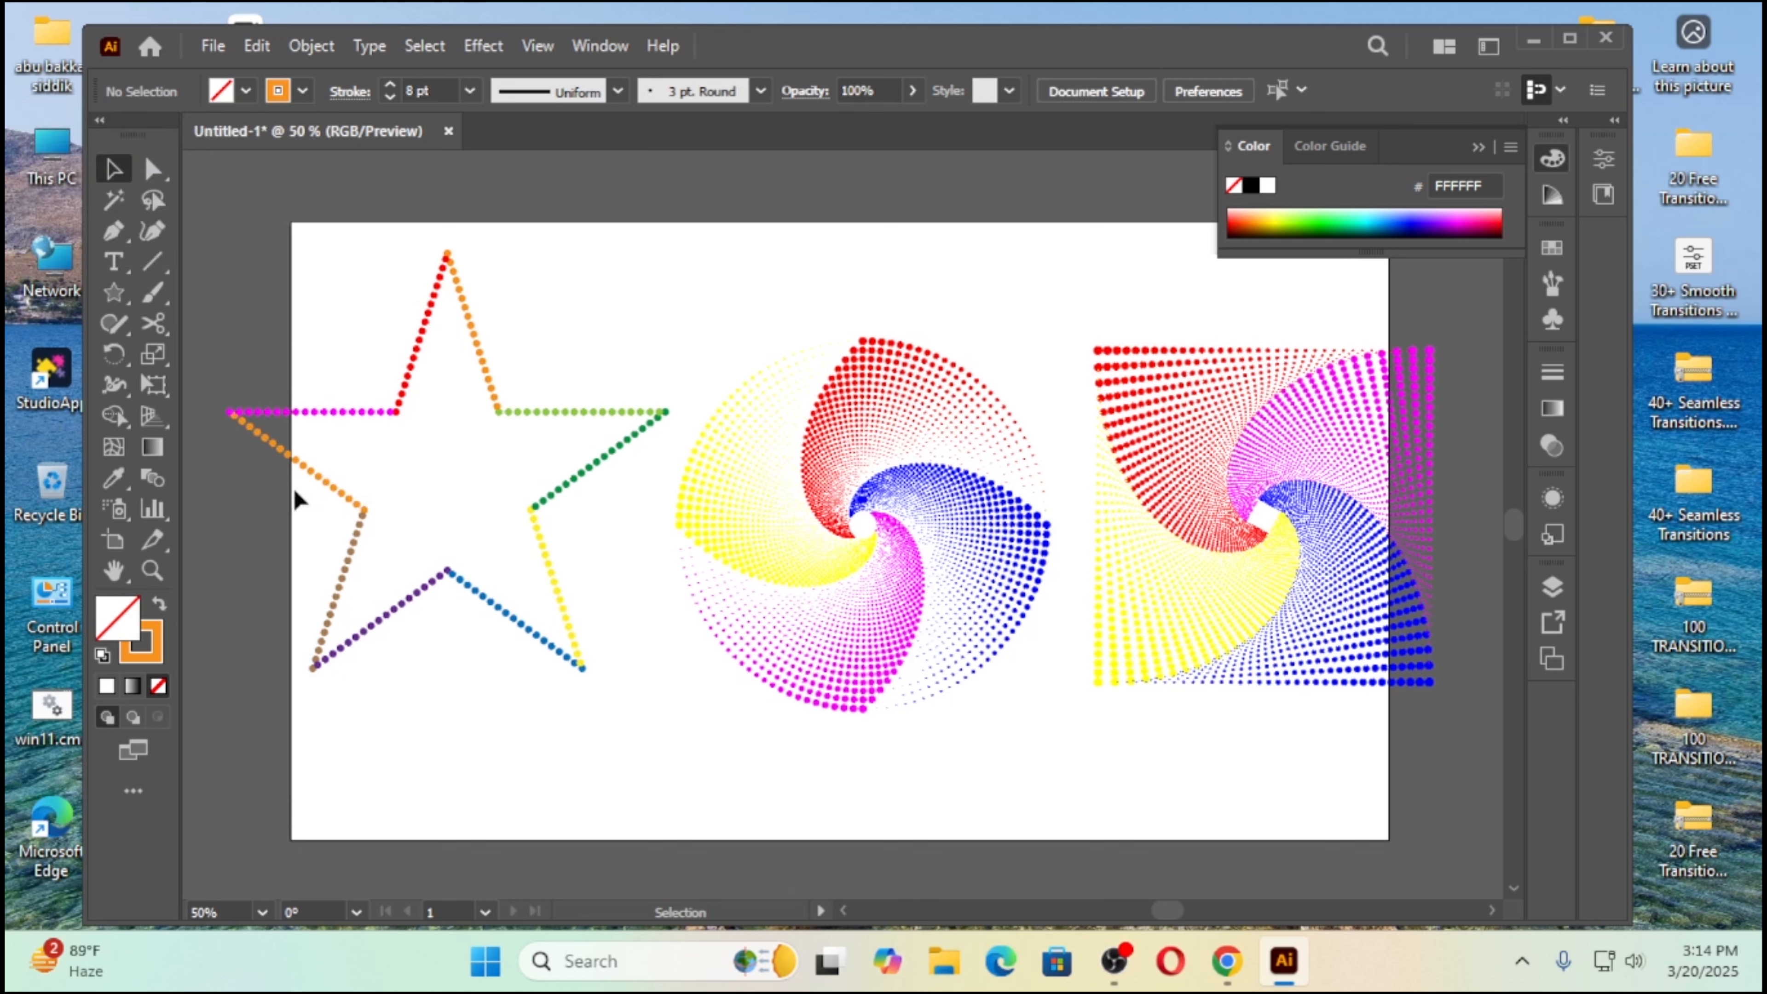
# Step: Recolor the stroke on the lower side of the star's left arm to purple
pyautogui.click(318, 454)
pyautogui.click(302, 91)
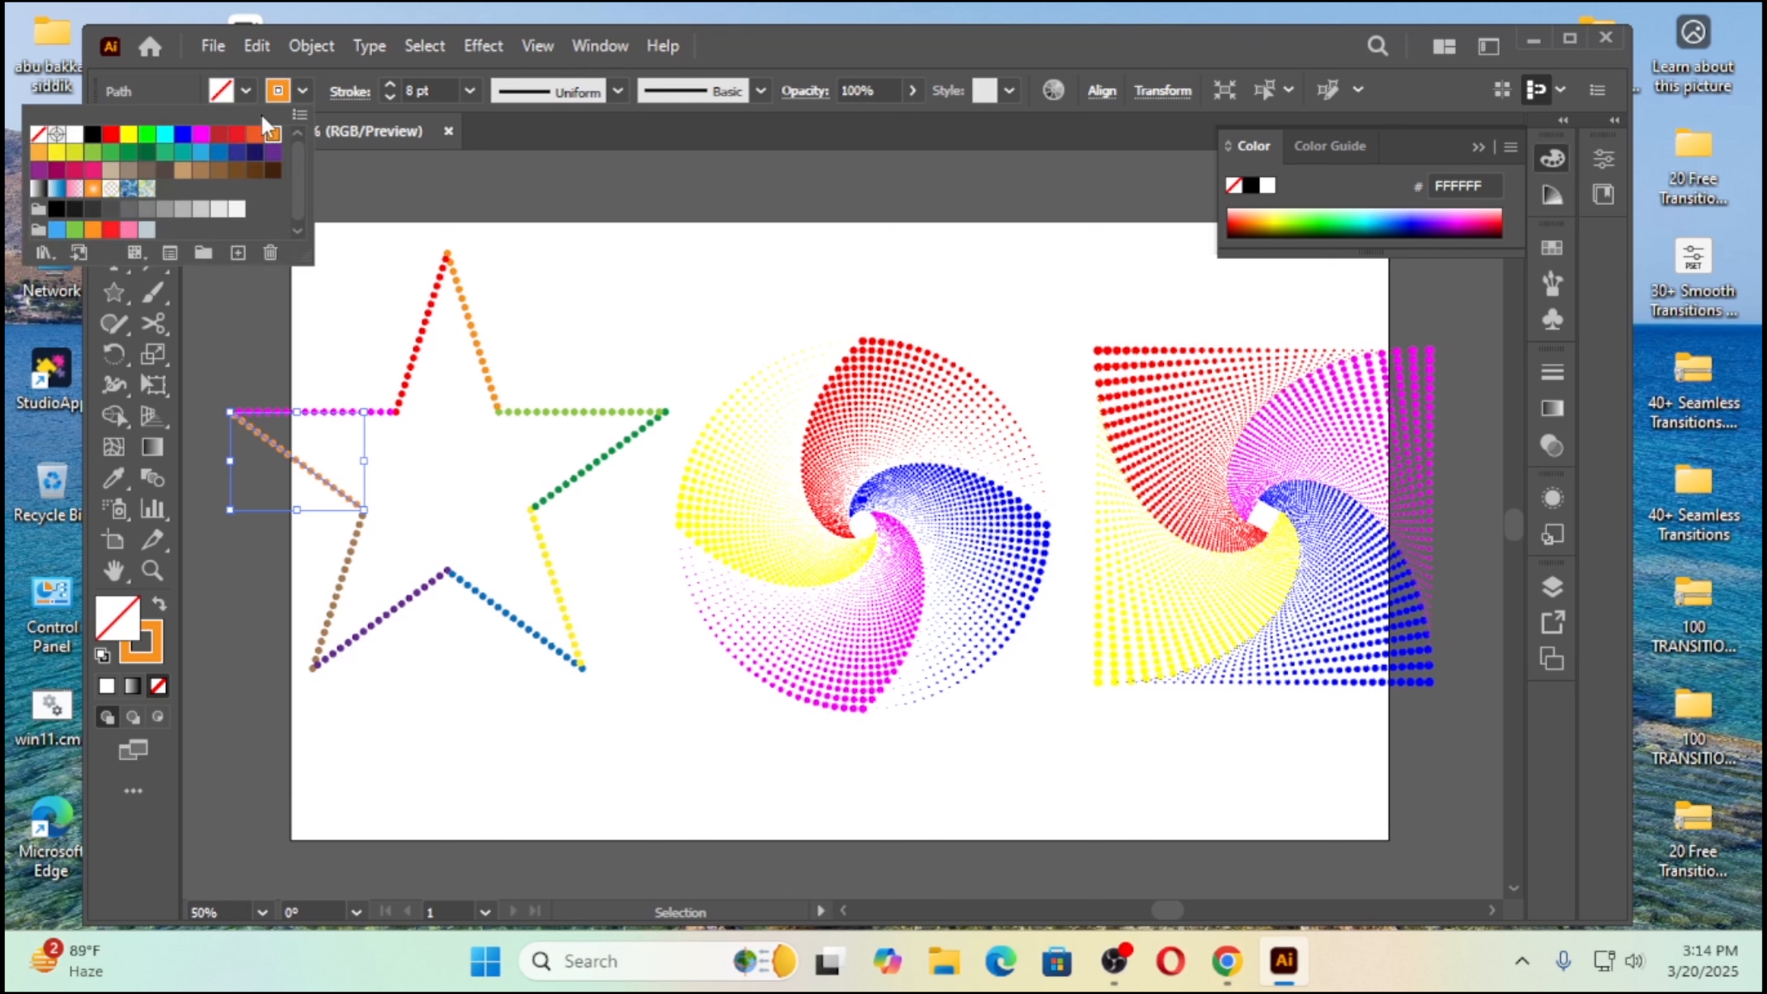
pyautogui.click(40, 180)
pyautogui.click(591, 311)
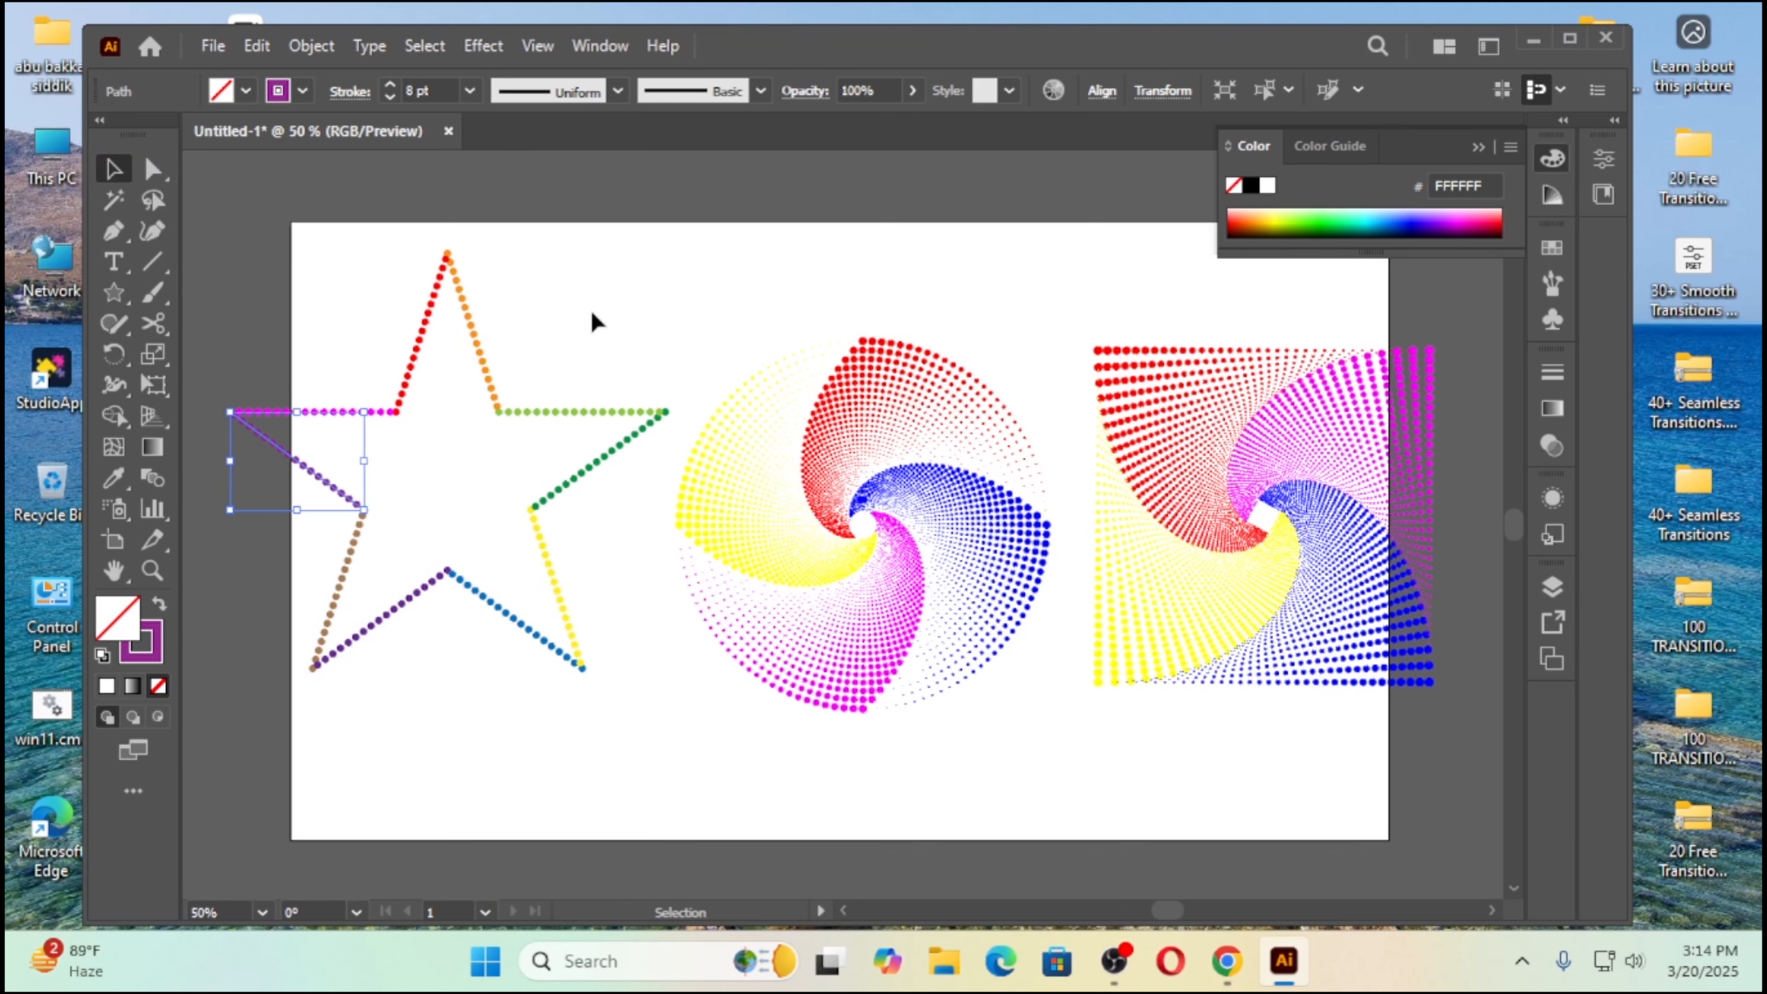
pyautogui.click(567, 364)
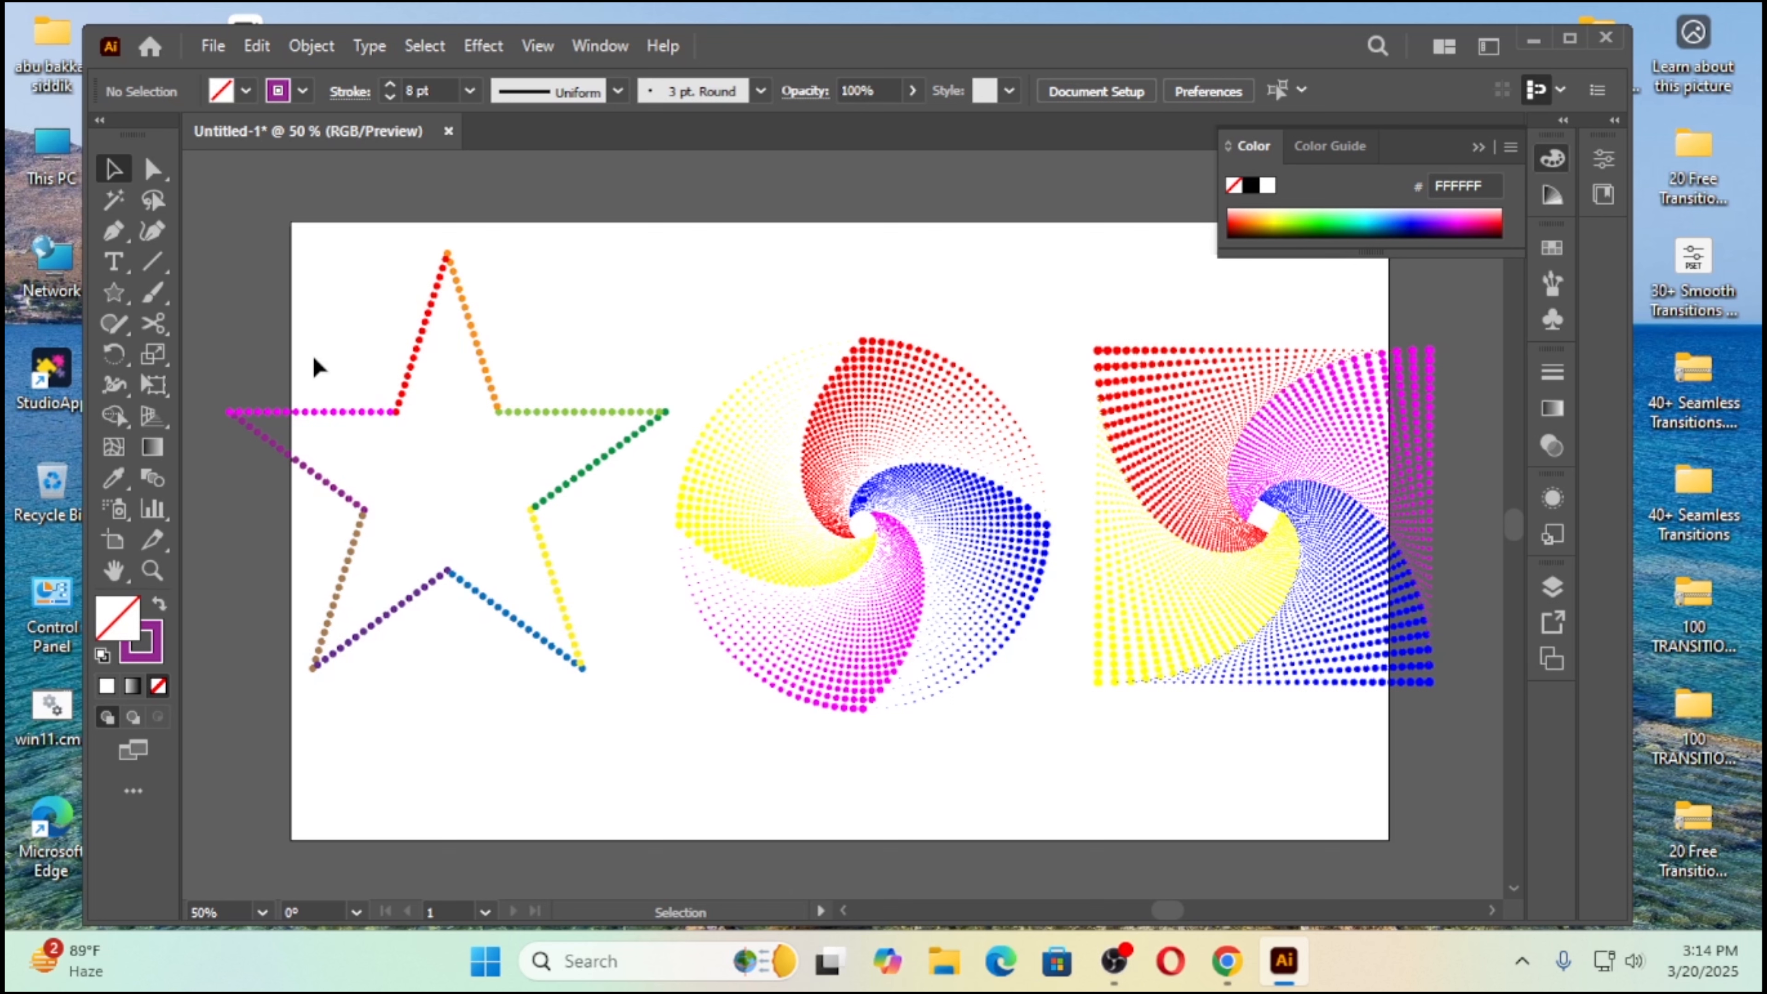
# Step: Apply the triangular tapered width profile to all sides of the star and group them
pyautogui.moveTo(251, 309); pyautogui.dragTo(619, 662)
pyautogui.click(617, 91)
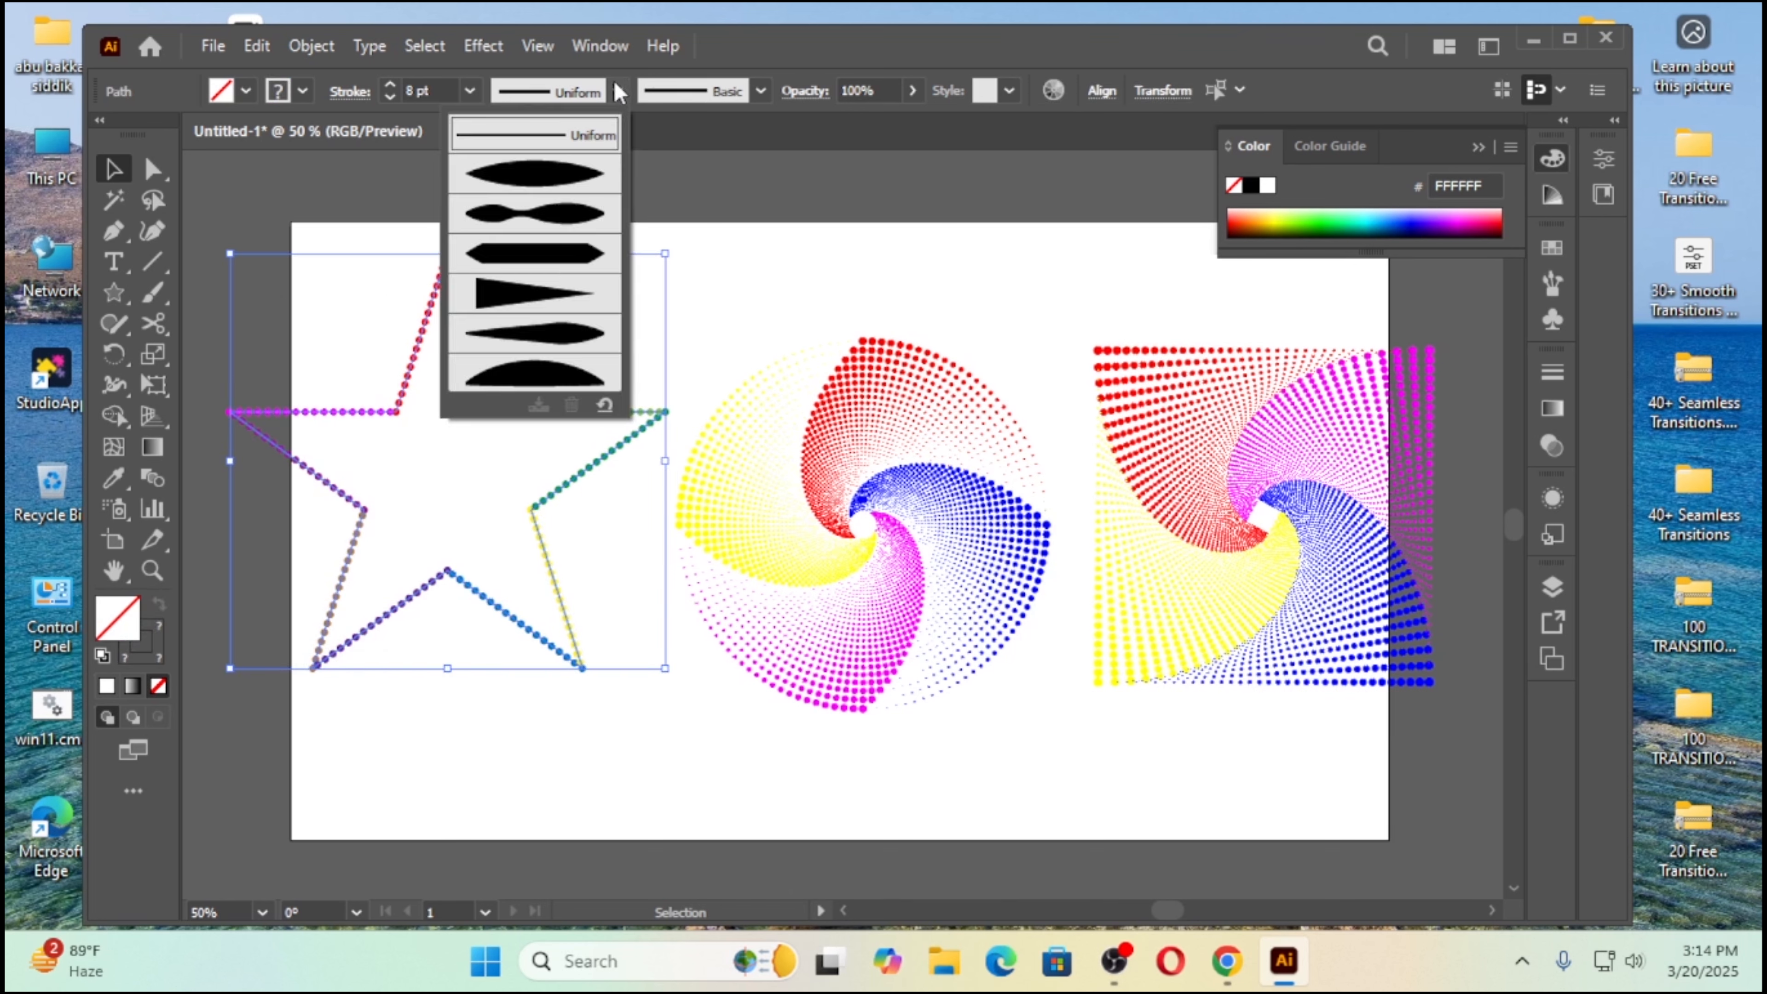
pyautogui.click(528, 292)
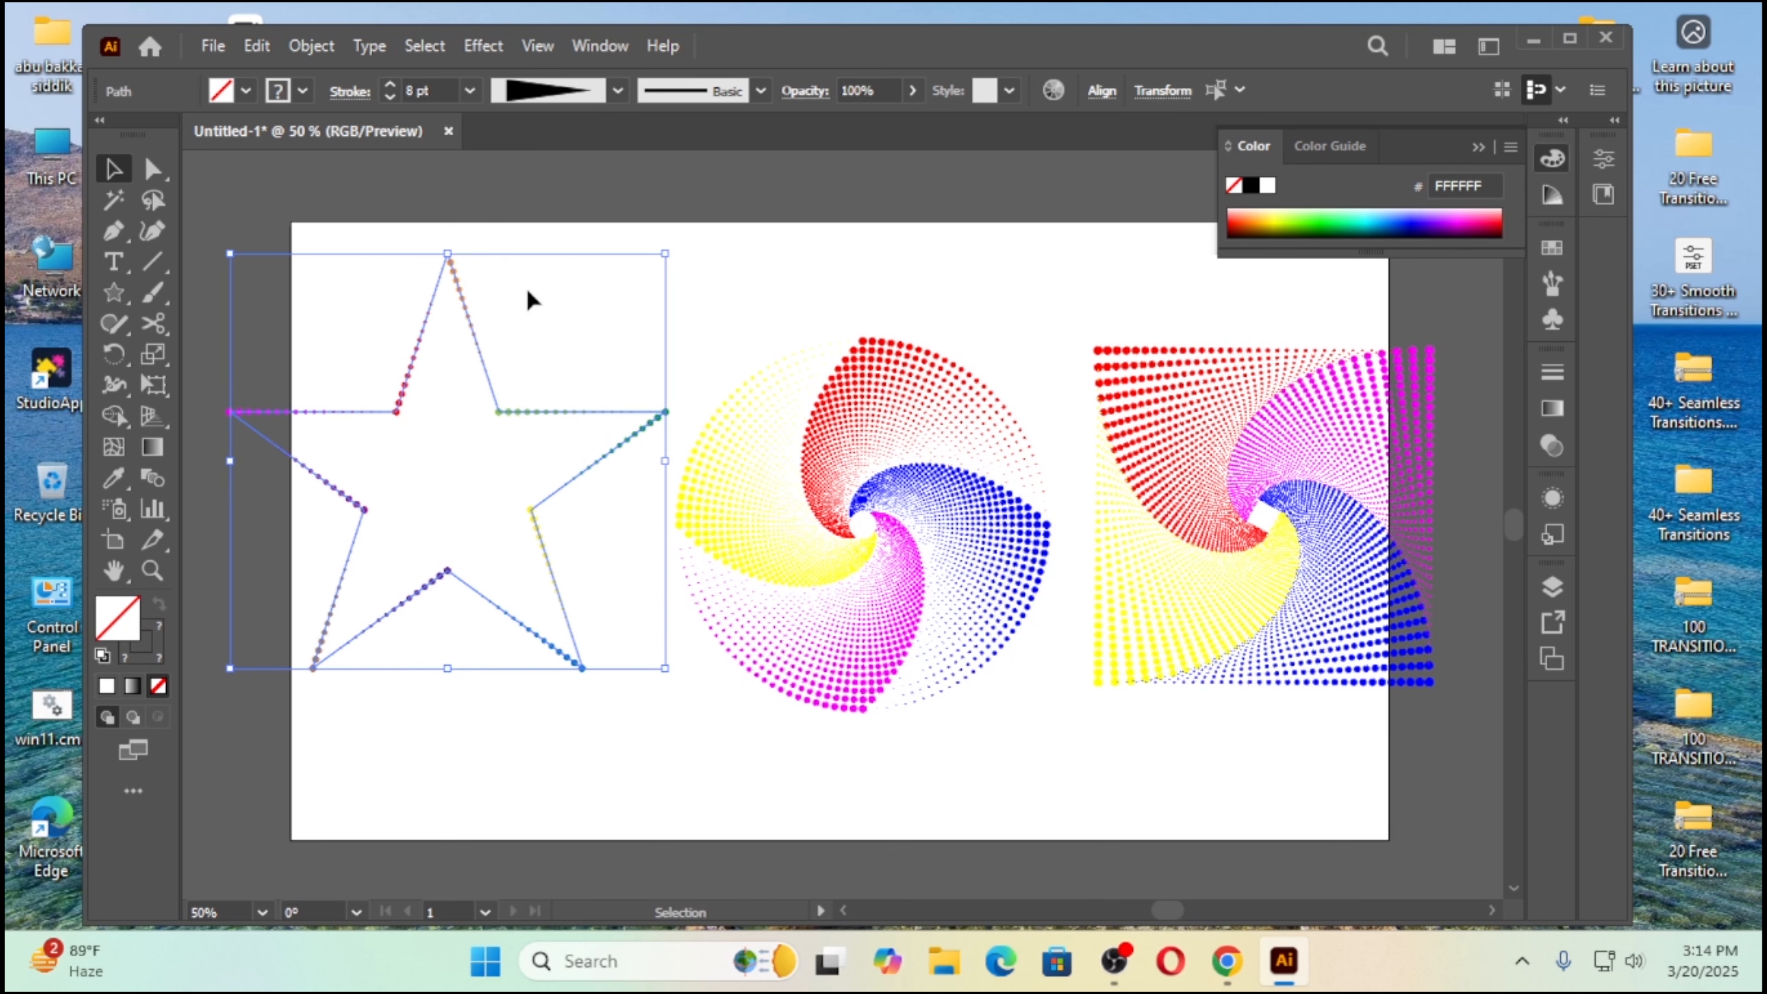
pyautogui.click(735, 255)
pyautogui.moveTo(273, 331); pyautogui.dragTo(559, 597)
pyautogui.hotkey('ctrl', 'g')
# Step: Start a Transform effect on the star group with horizontal and vertical scale set to 95%
pyautogui.click(482, 45)
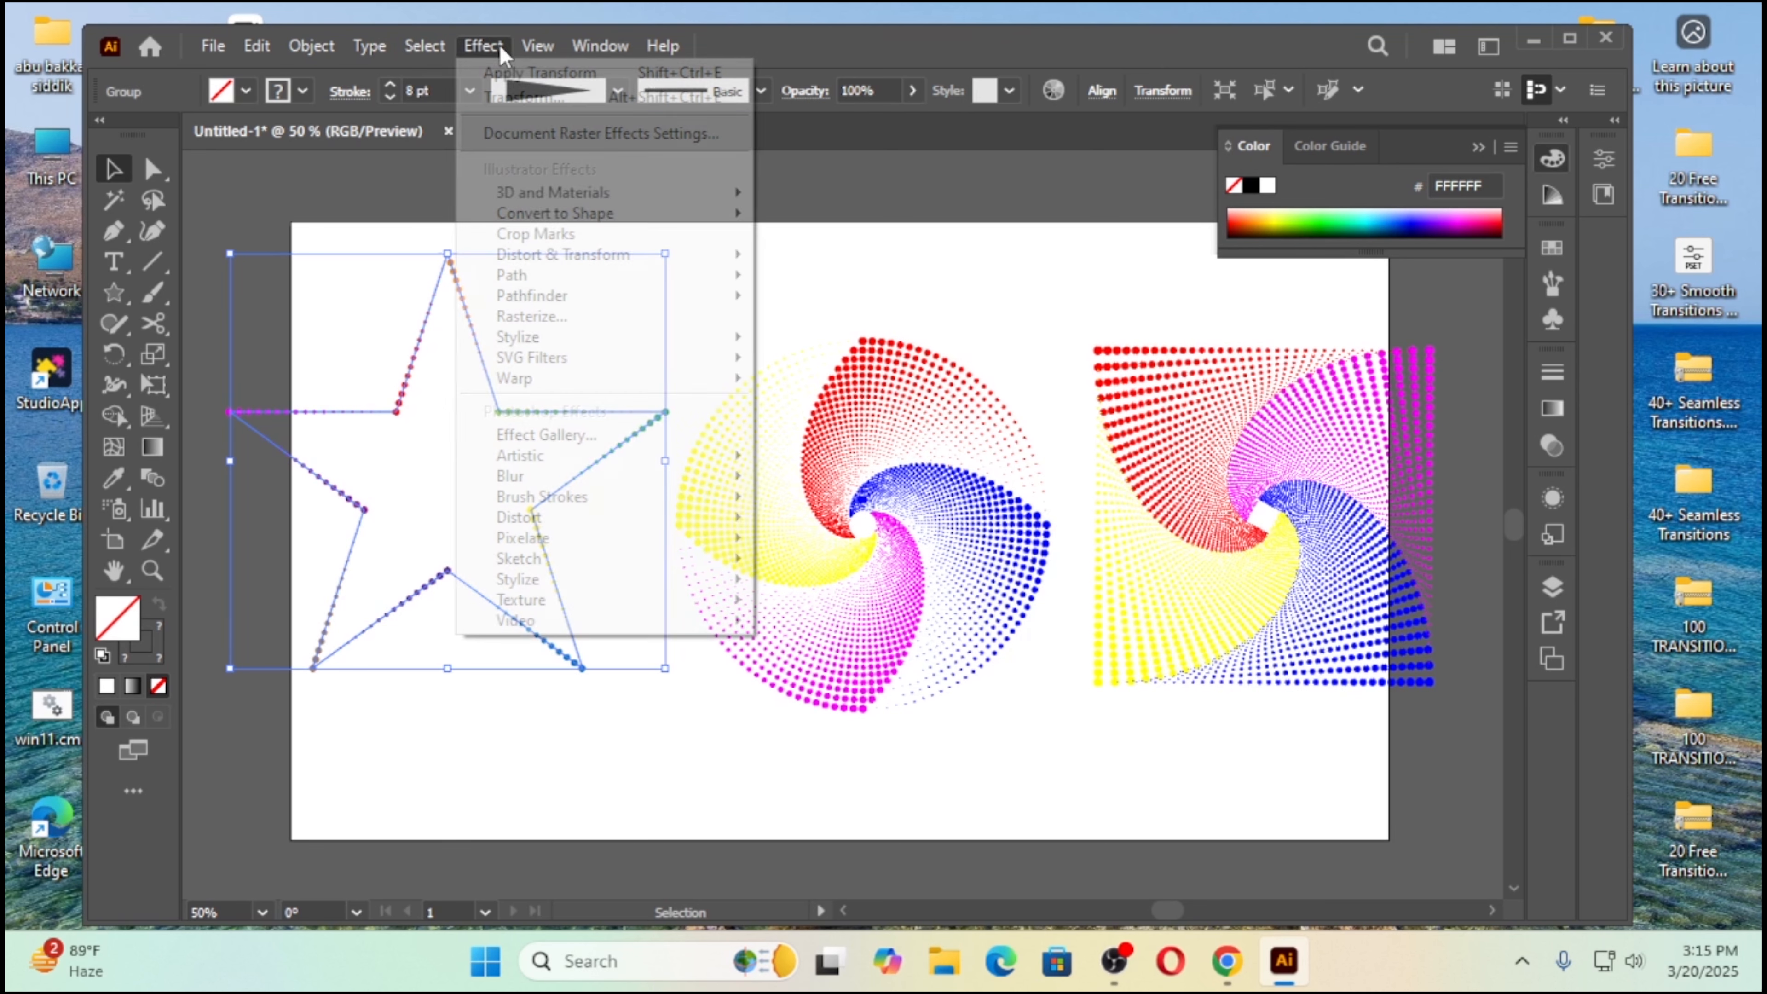
pyautogui.moveTo(626, 255)
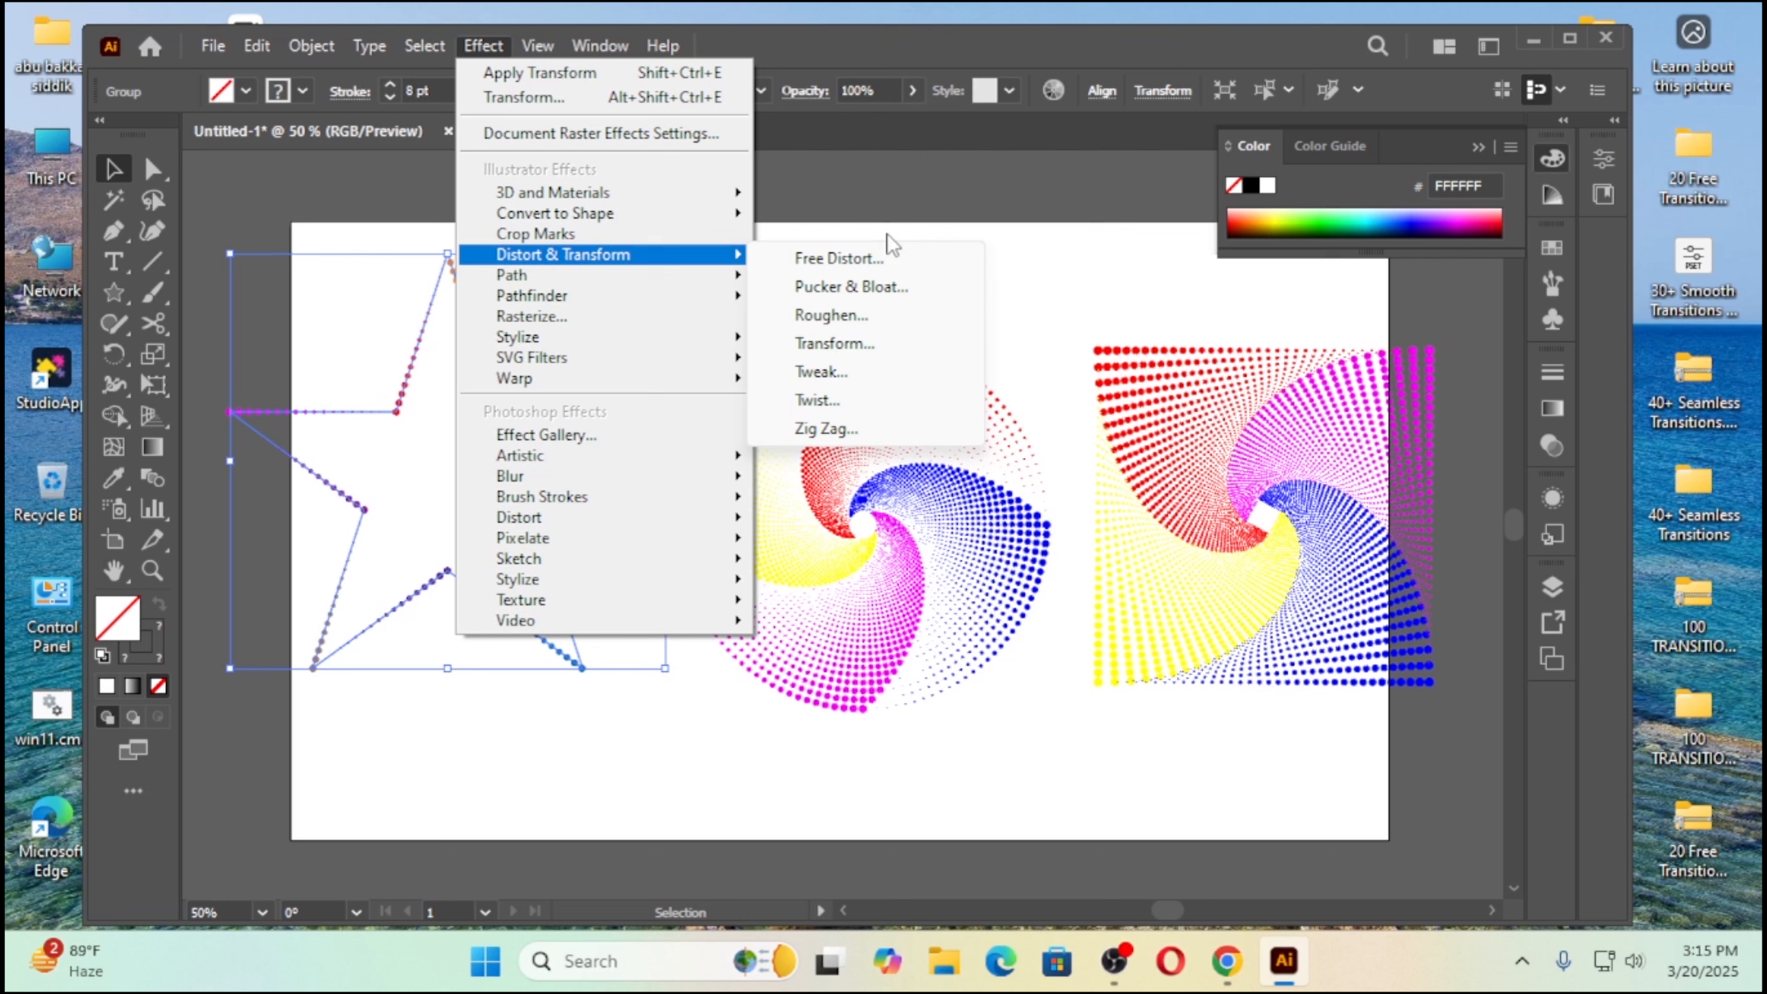
pyautogui.click(827, 345)
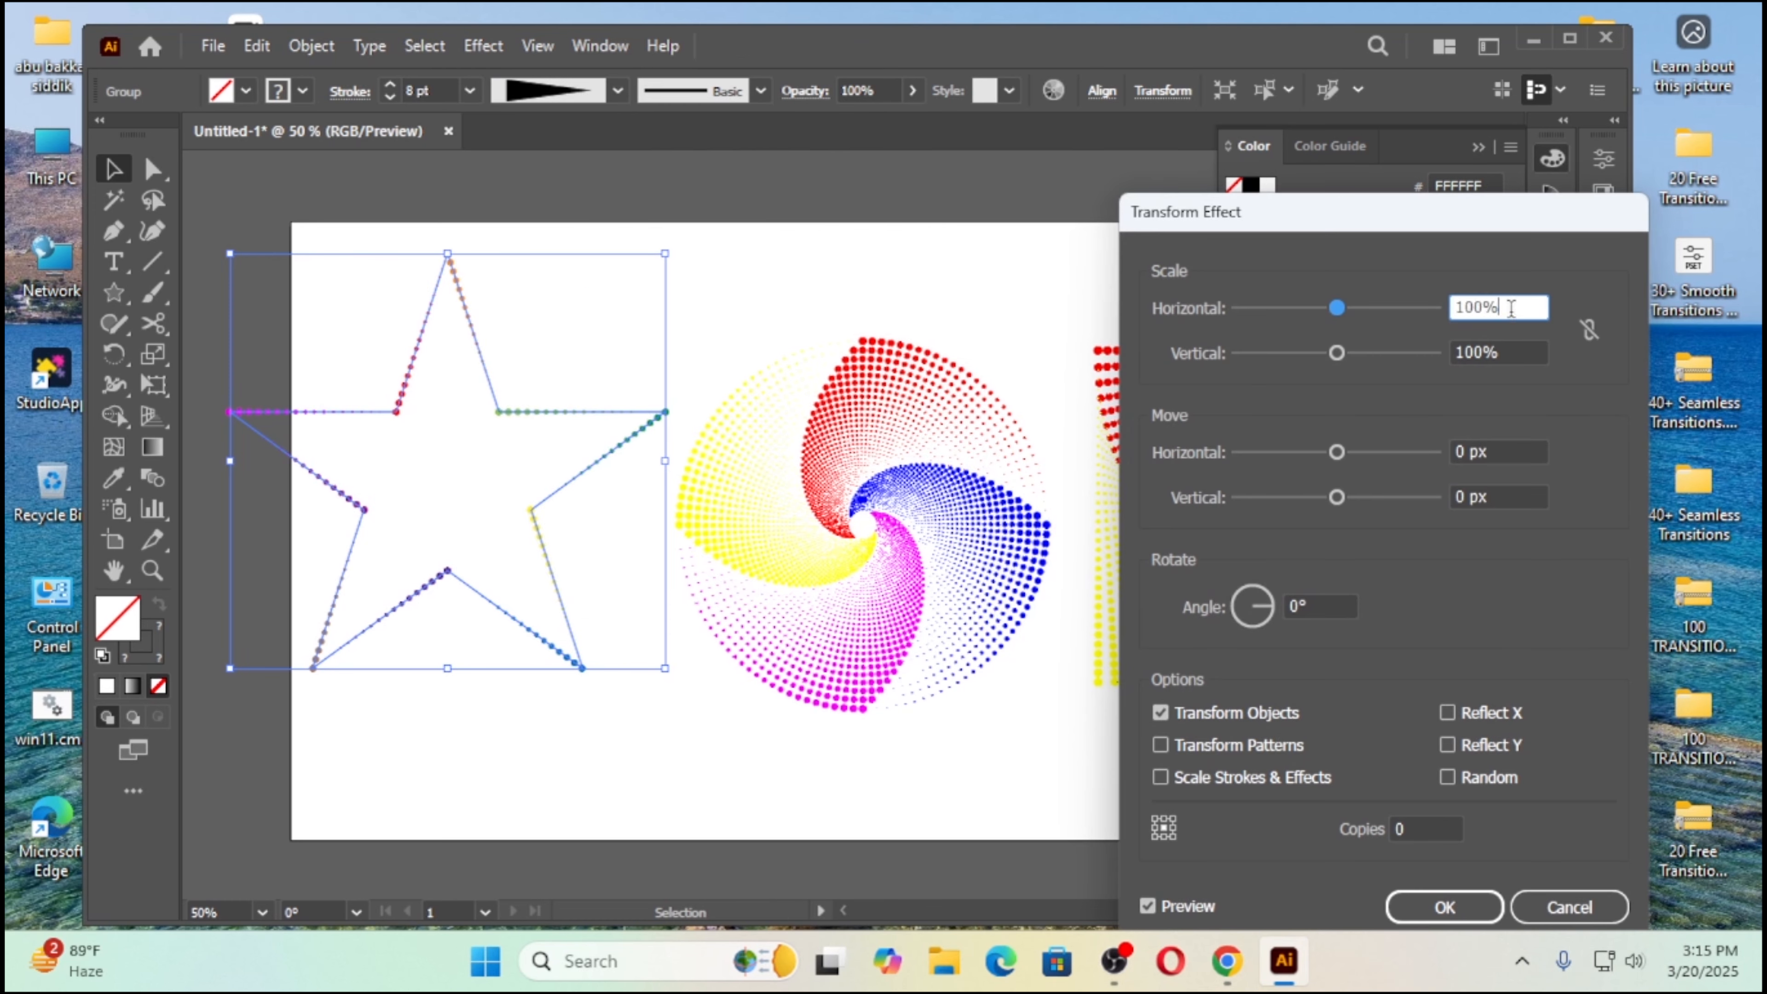
pyautogui.write('95')
pyautogui.press('Tab')
pyautogui.write('95')
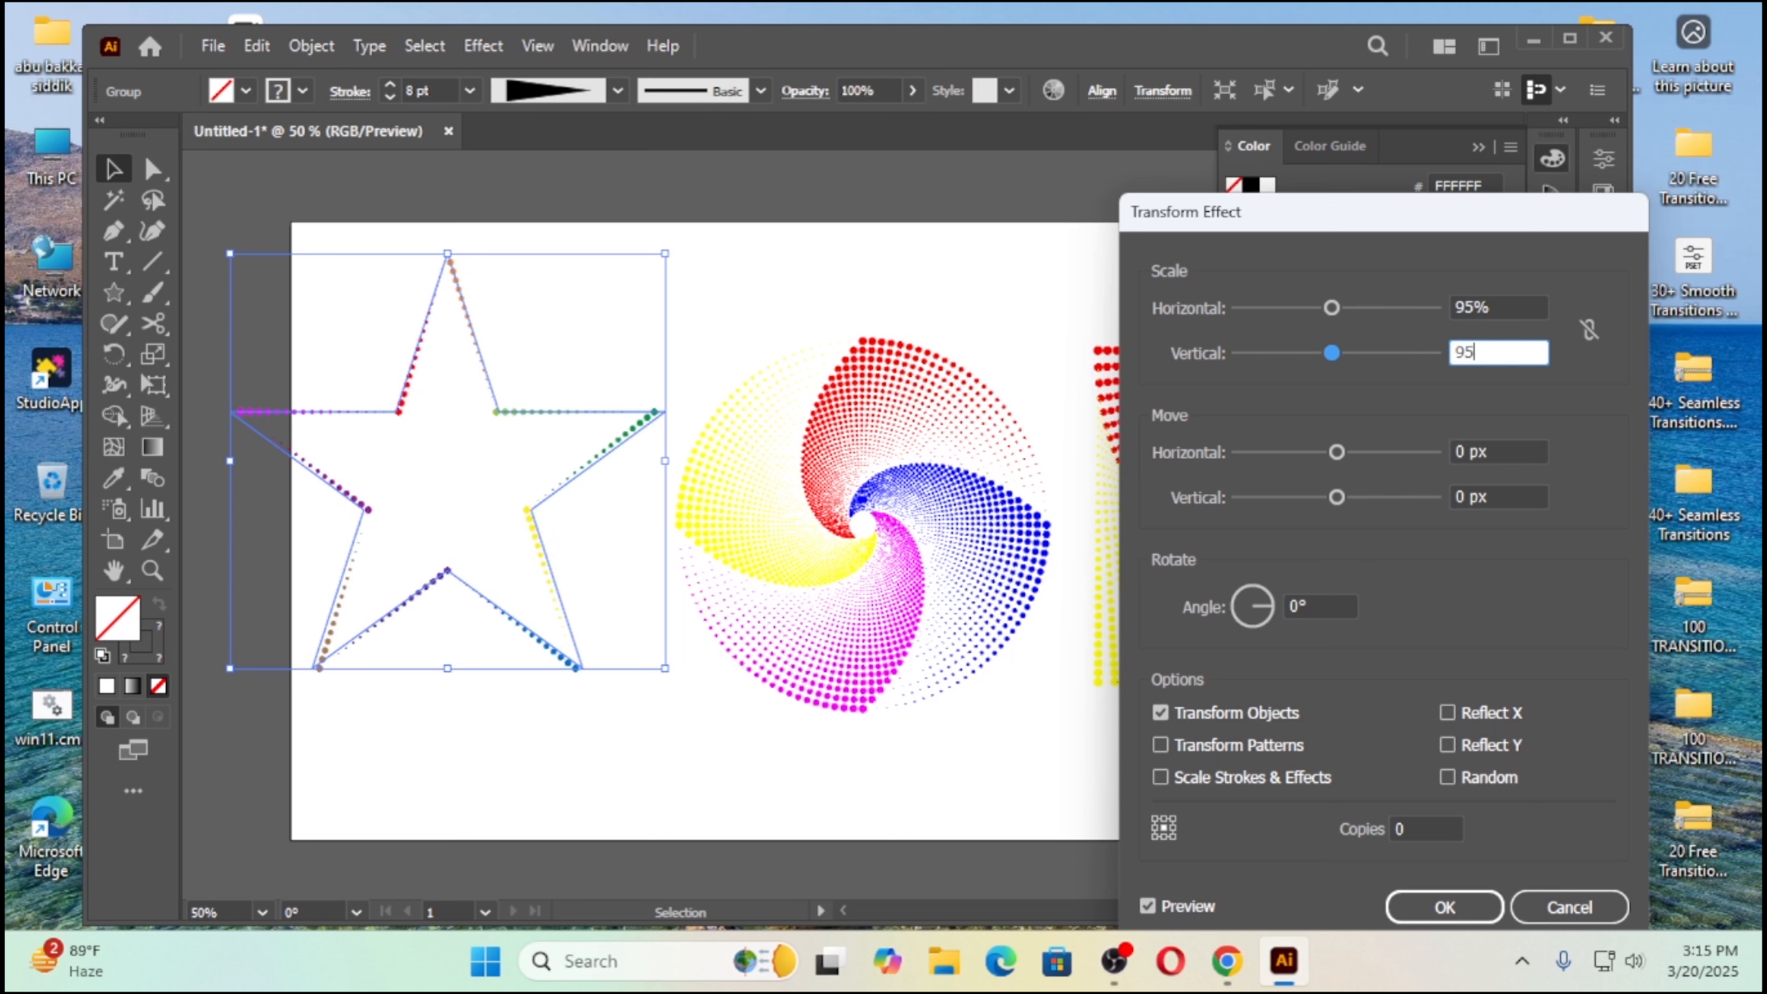
# Step: Set the Transform effect's rotation angle to 3° and copies to 50, preview it and apply it to the star
pyautogui.click(1296, 603)
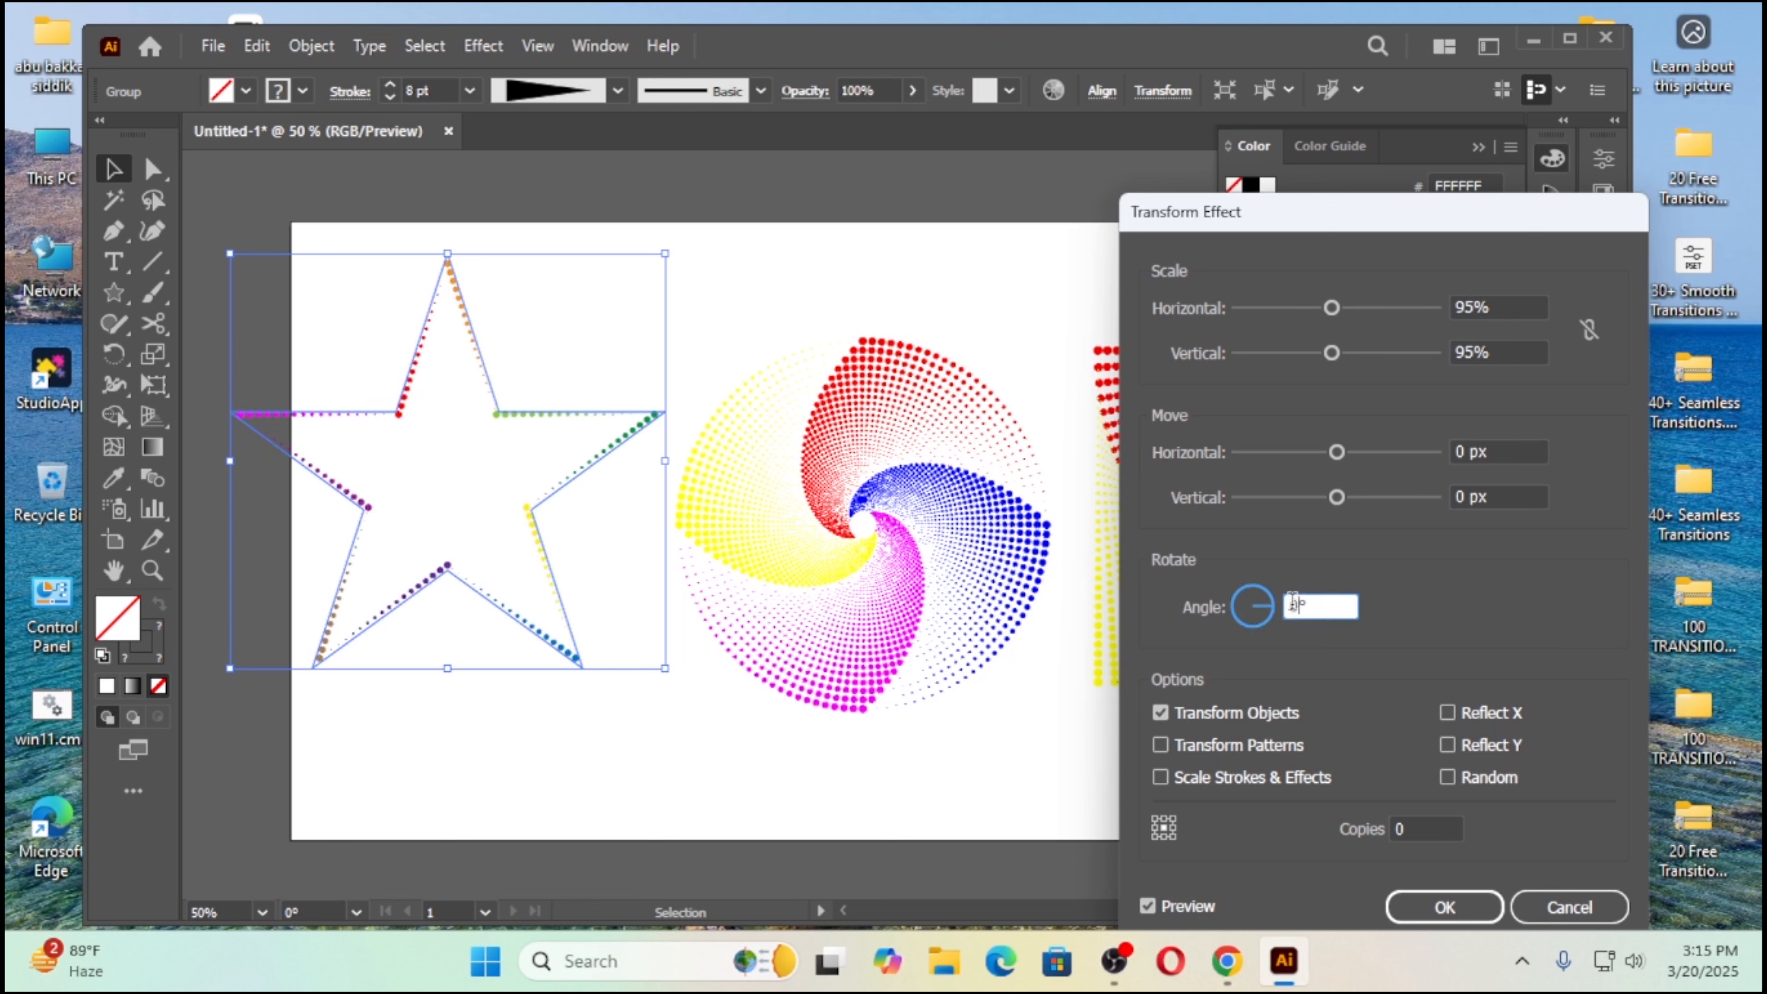
pyautogui.click(1266, 605)
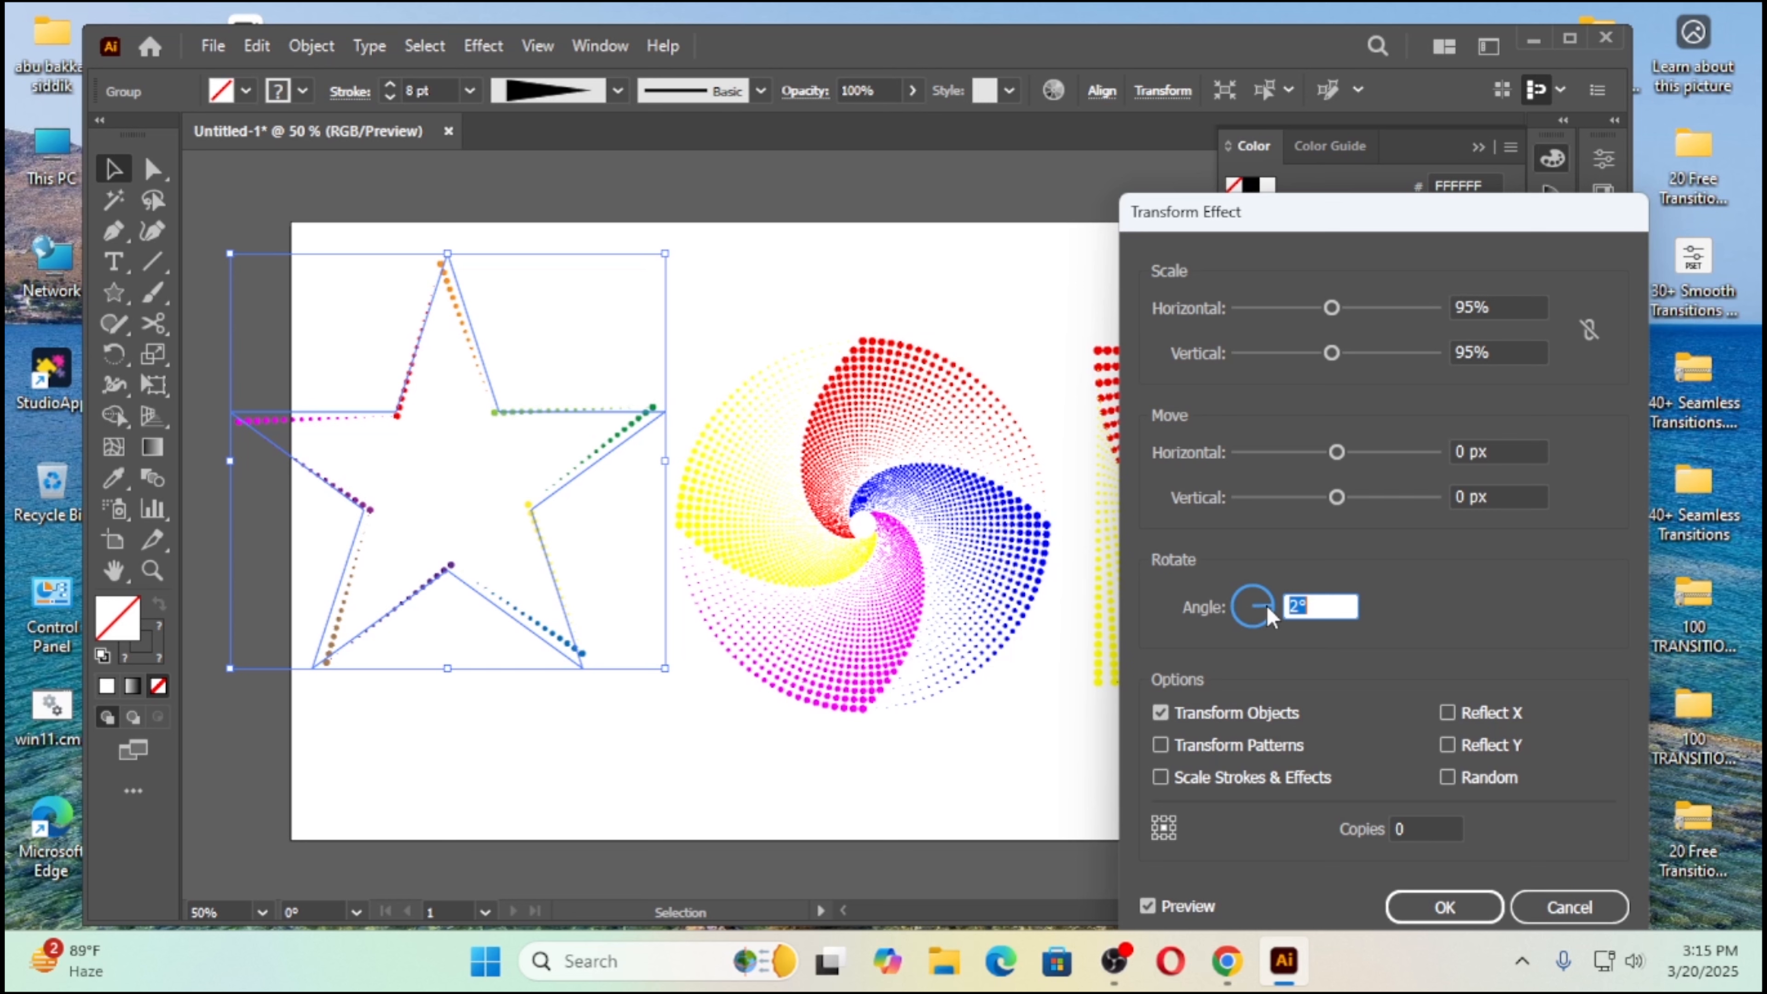
pyautogui.press('Up')
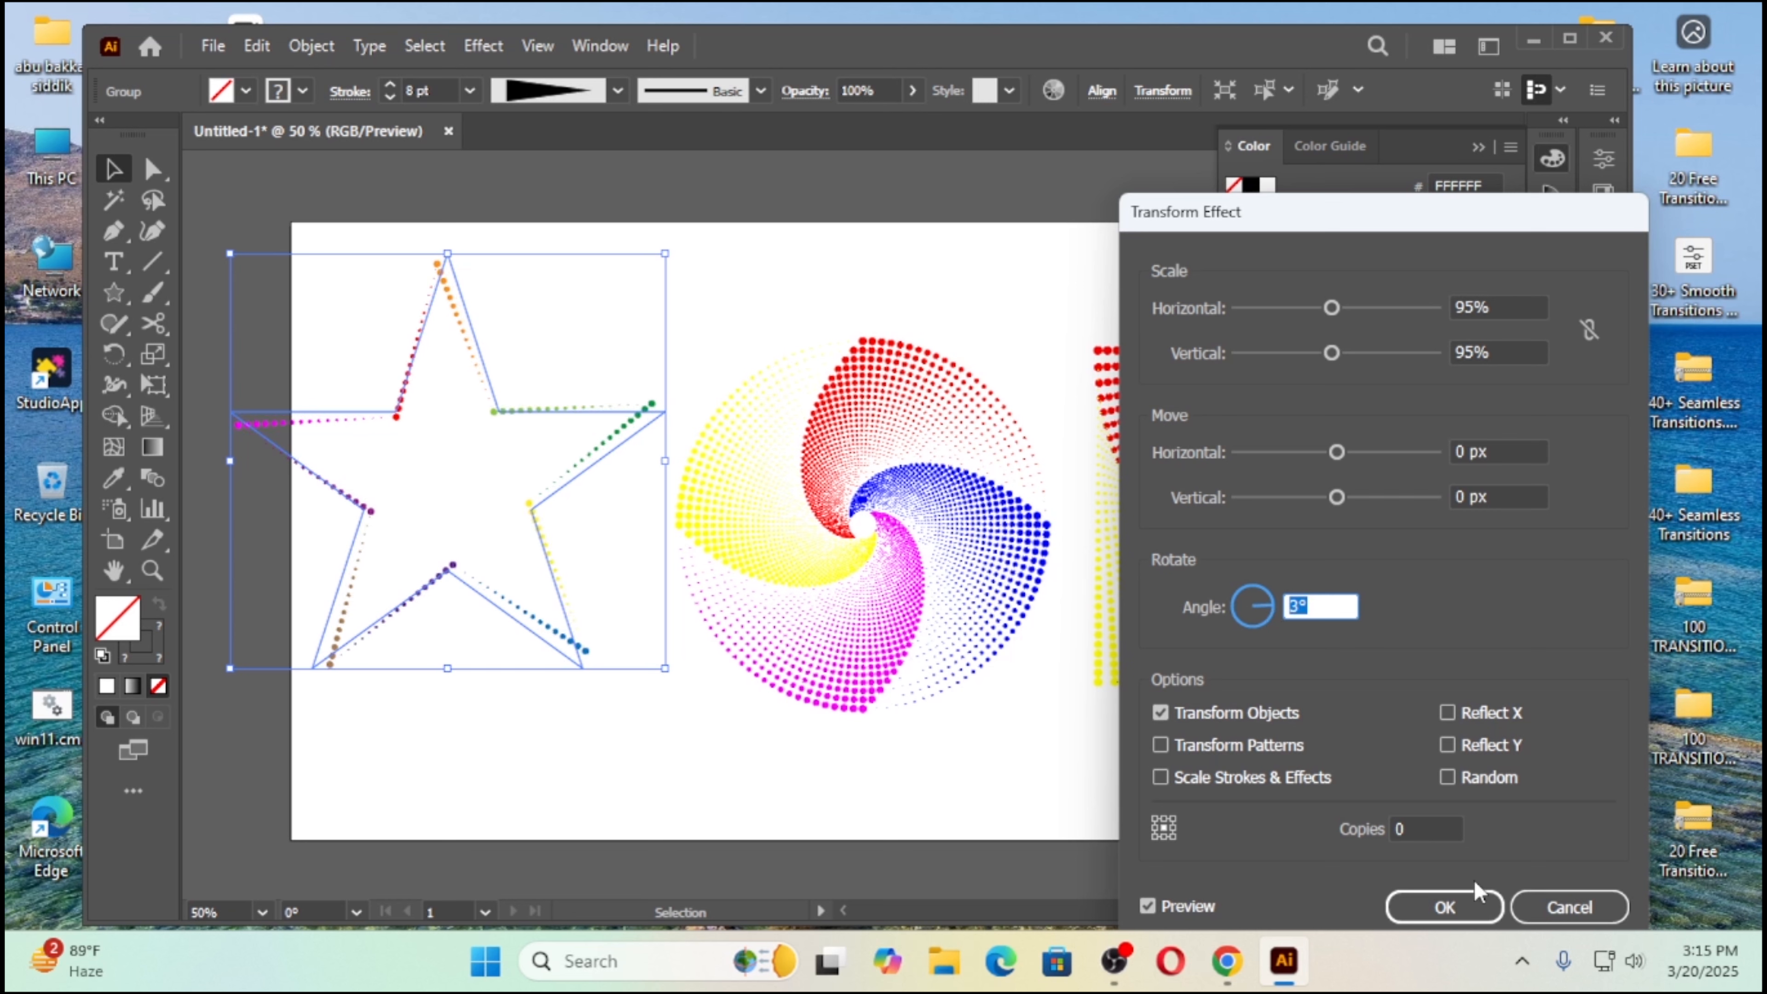
pyautogui.click(1436, 822)
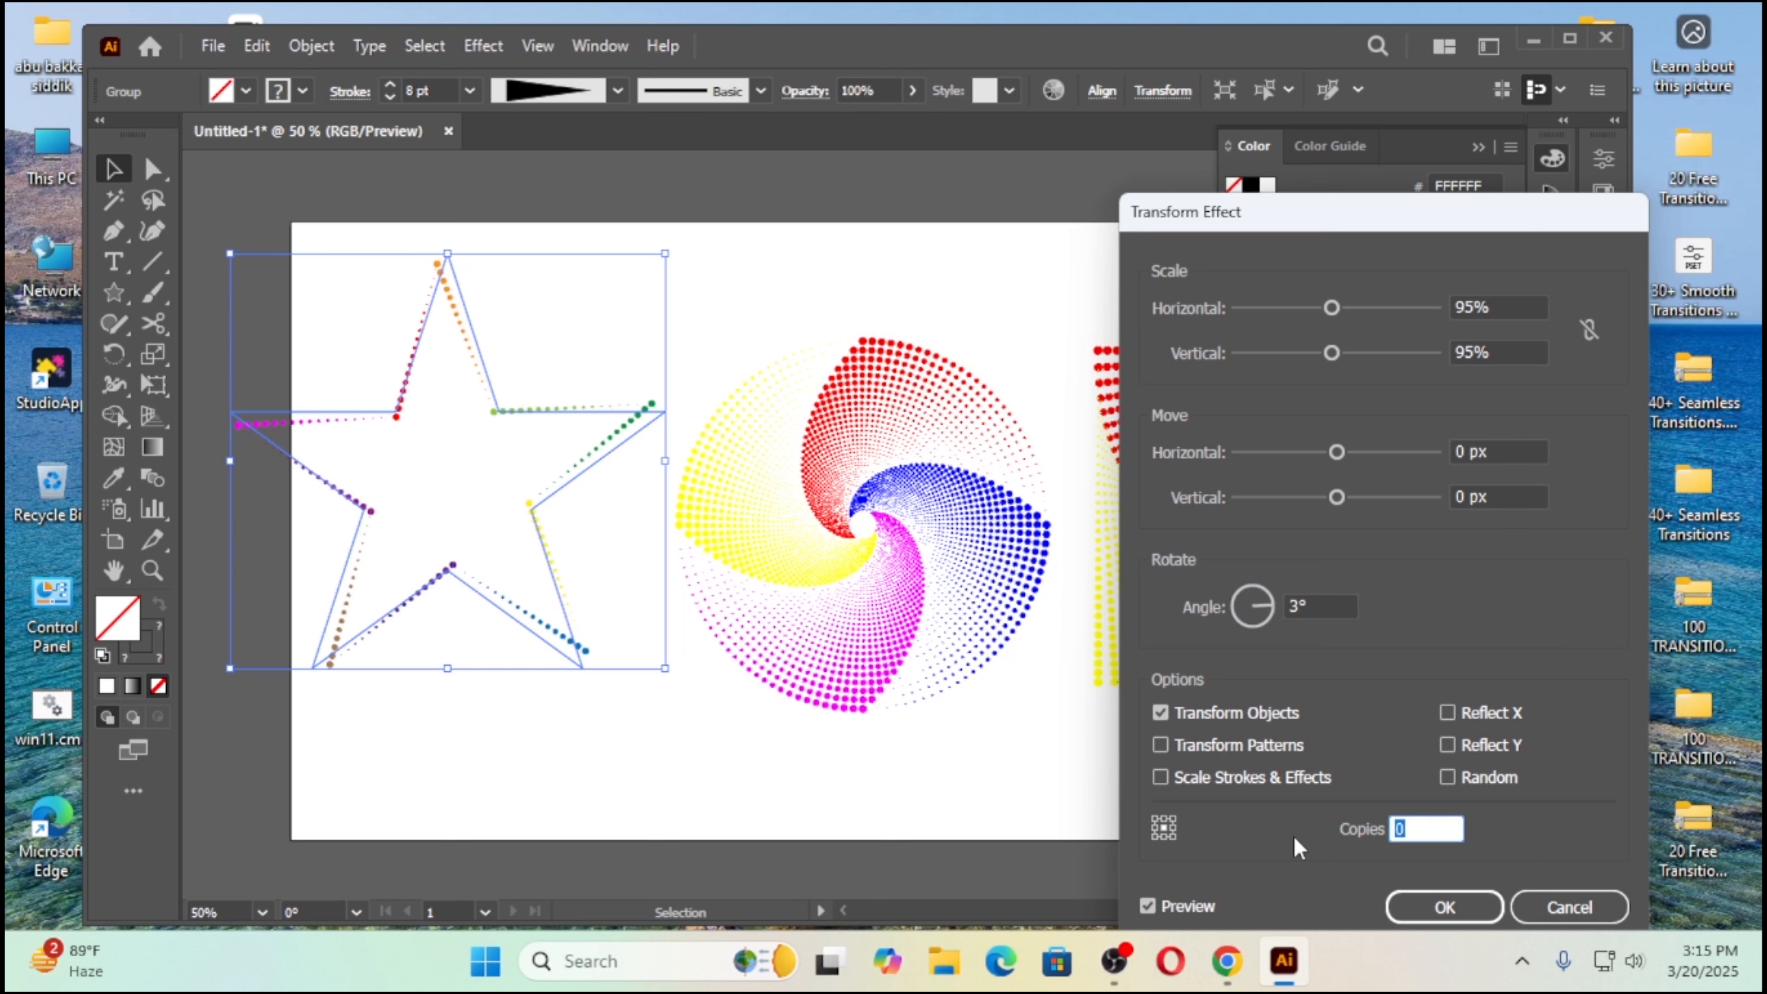
pyautogui.write('50')
pyautogui.click(1186, 903)
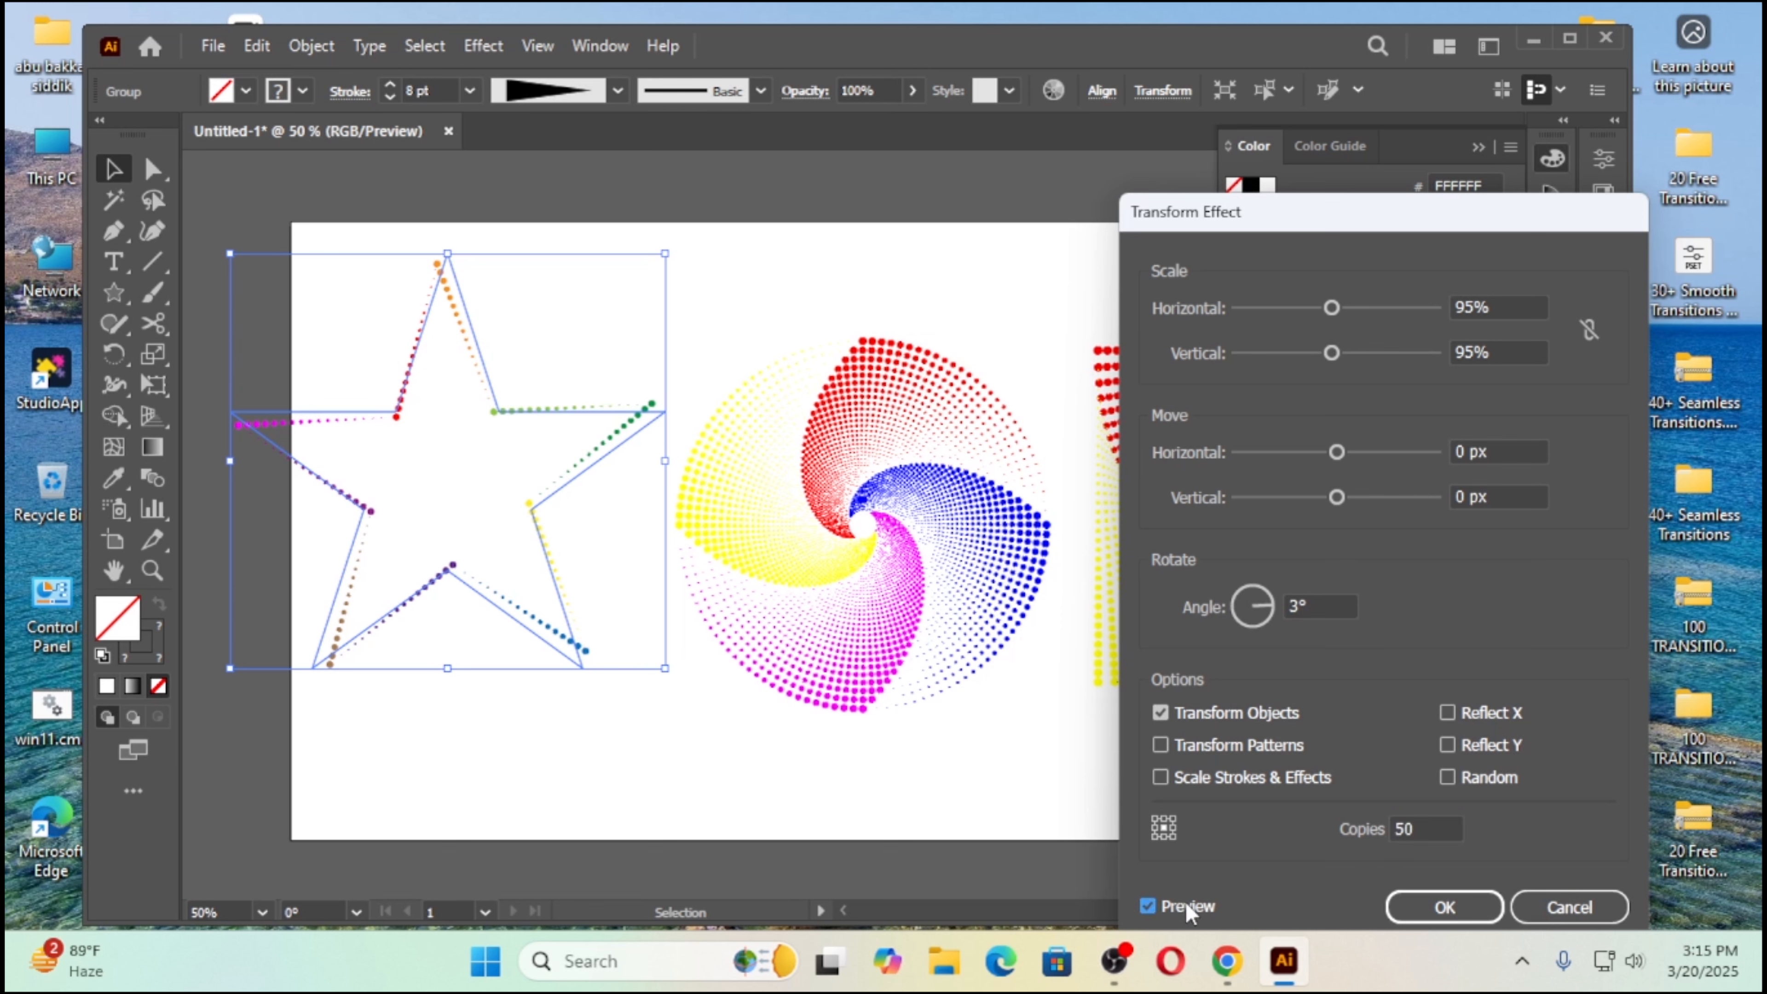
pyautogui.click(1147, 906)
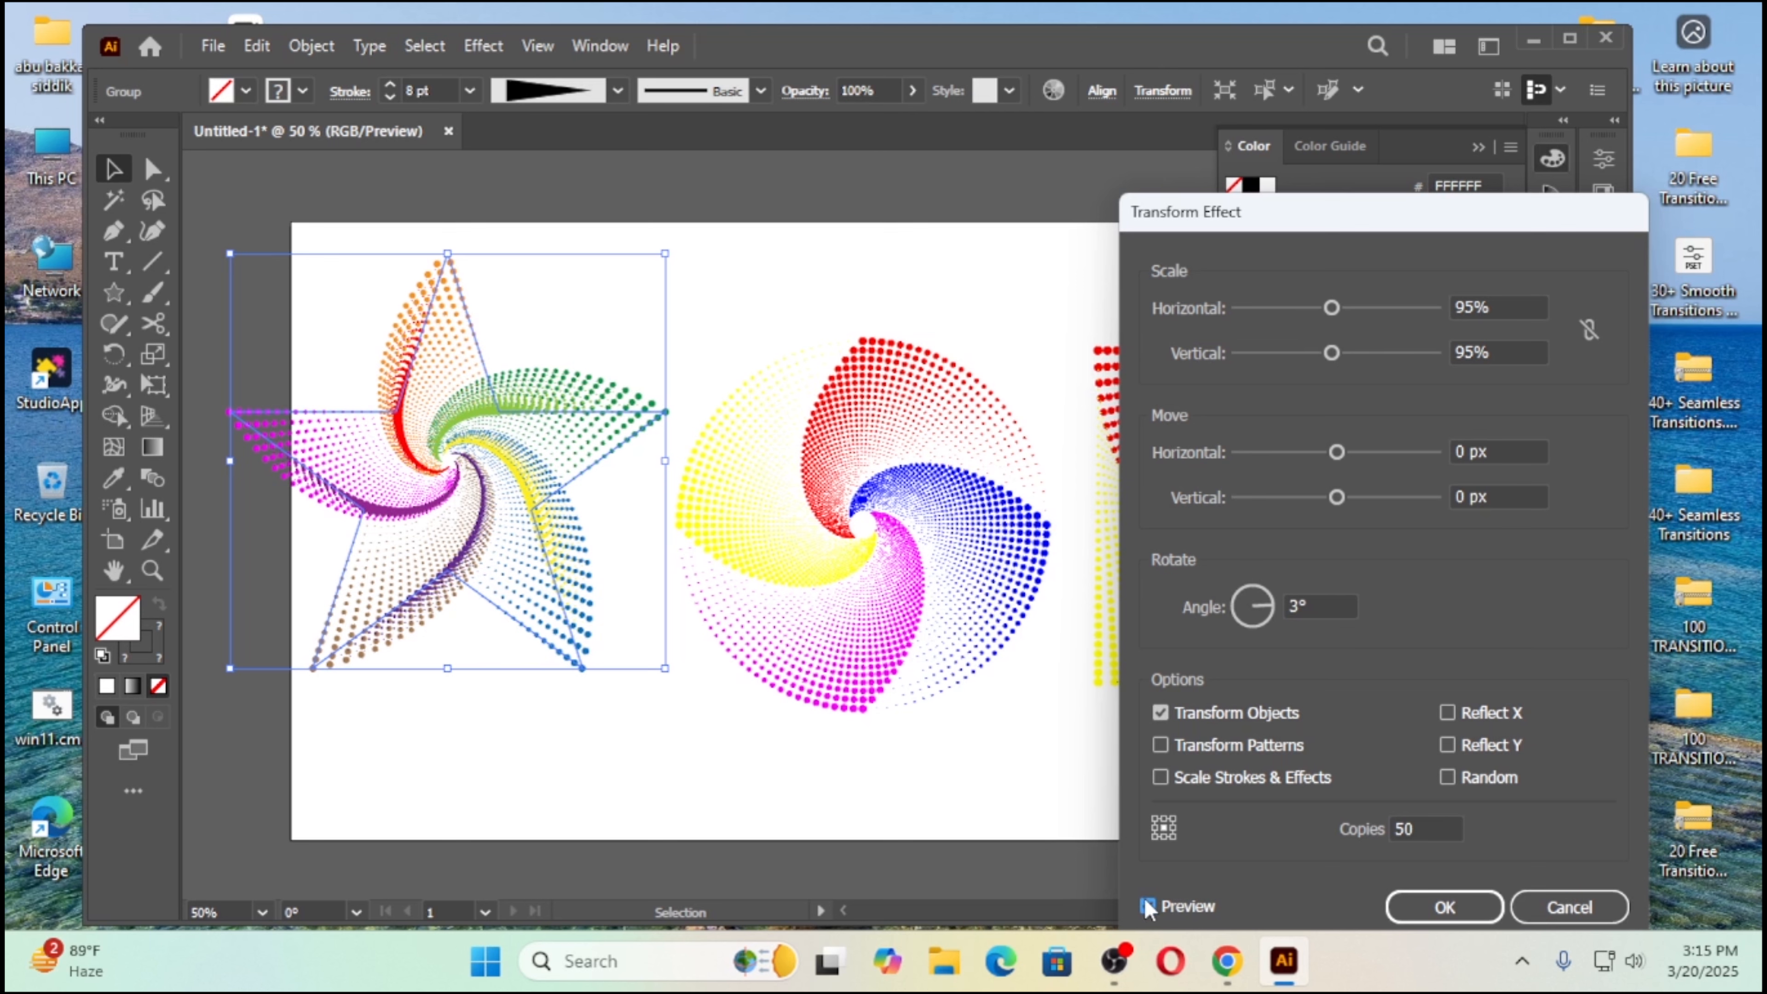
pyautogui.click(1446, 907)
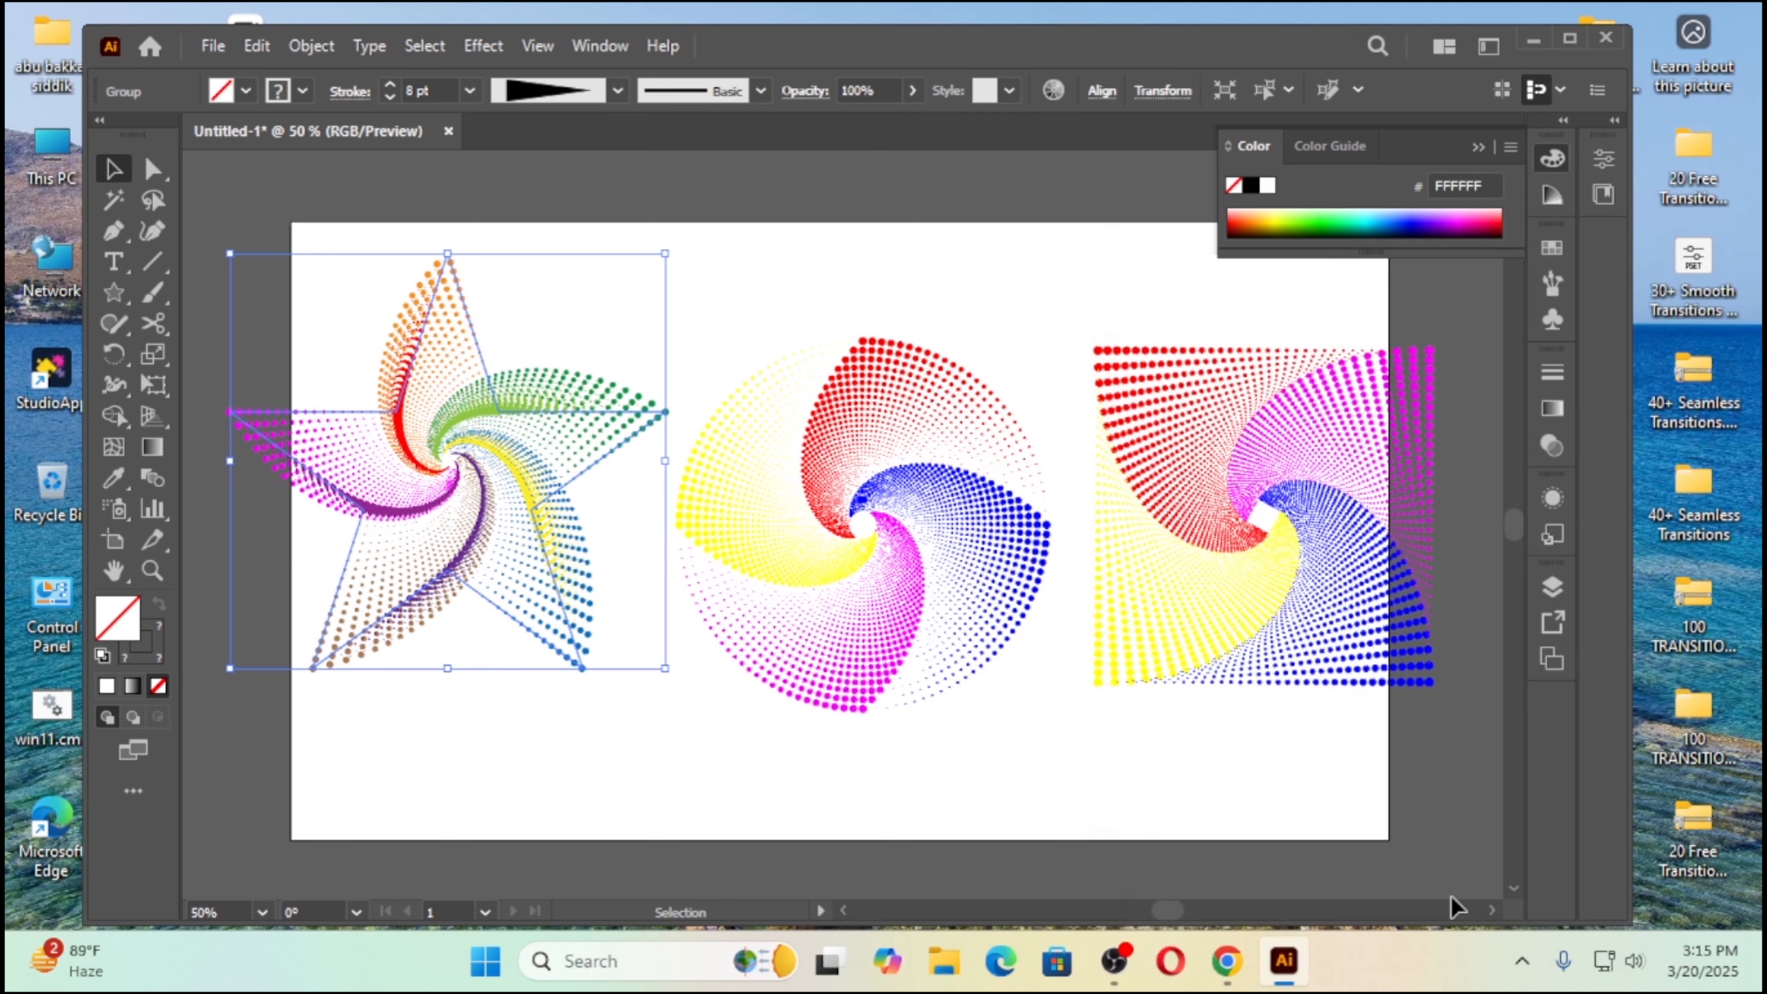
# Step: Increase the star swirl's stroke weight to 10 pt
pyautogui.click(696, 759)
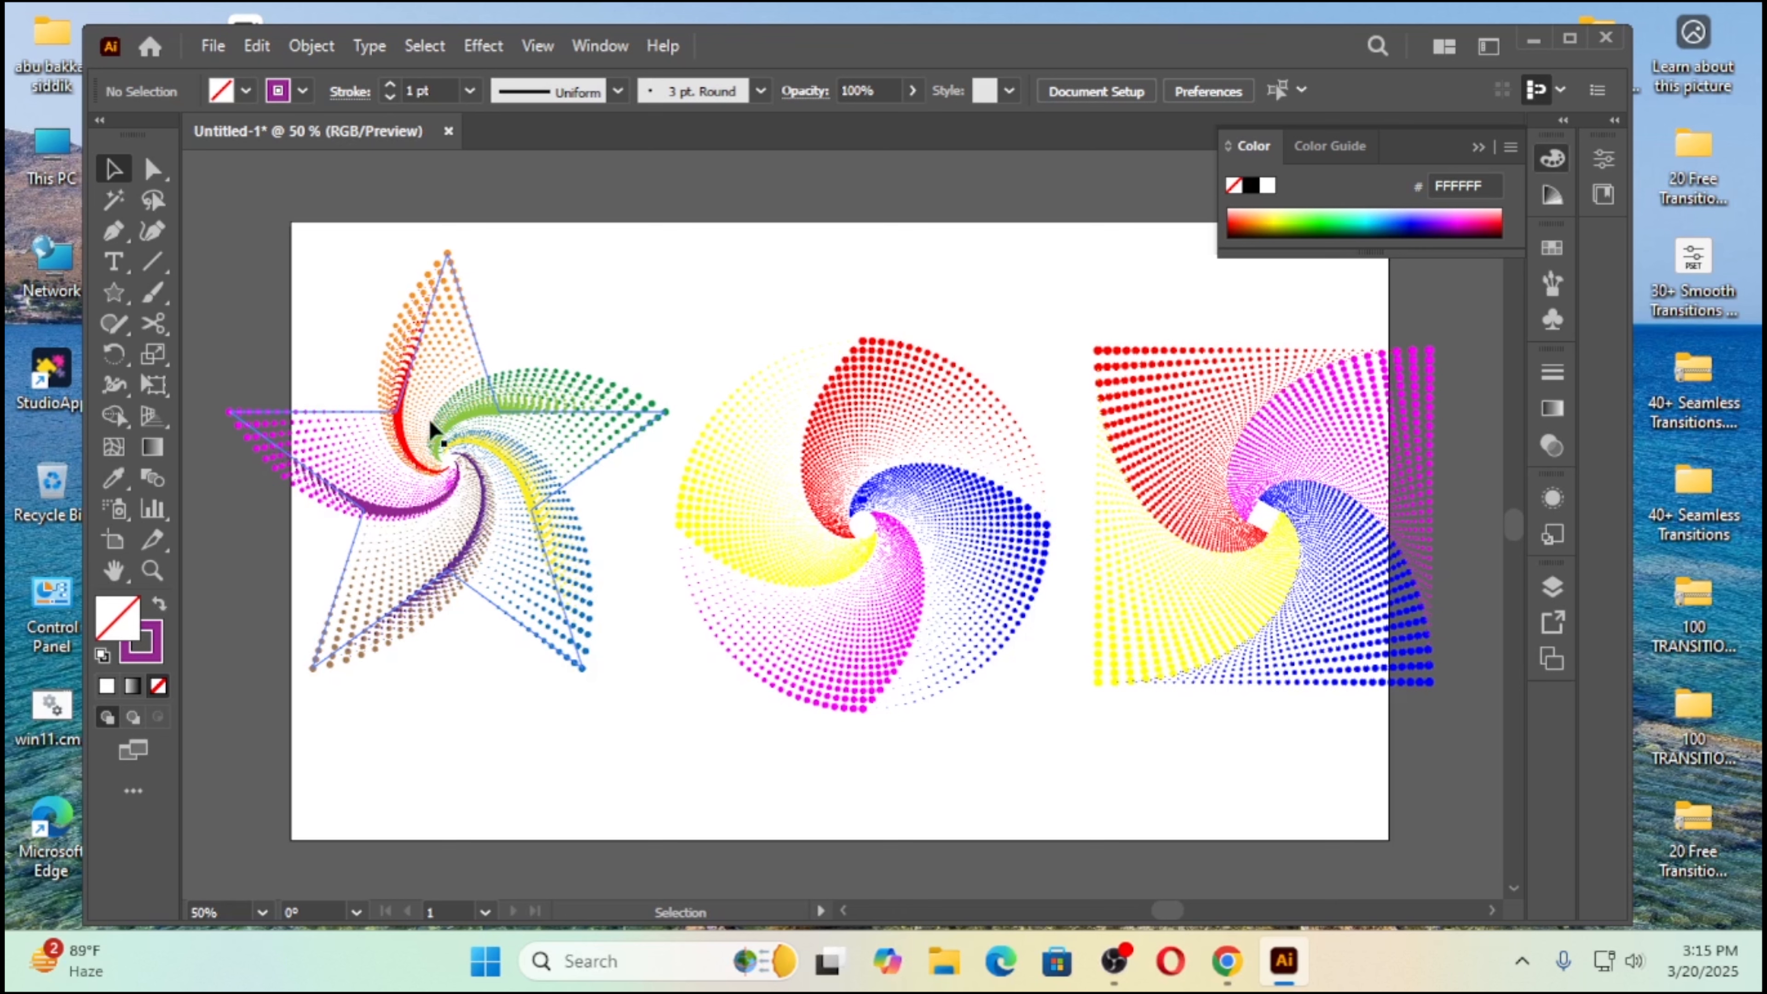
pyautogui.click(562, 640)
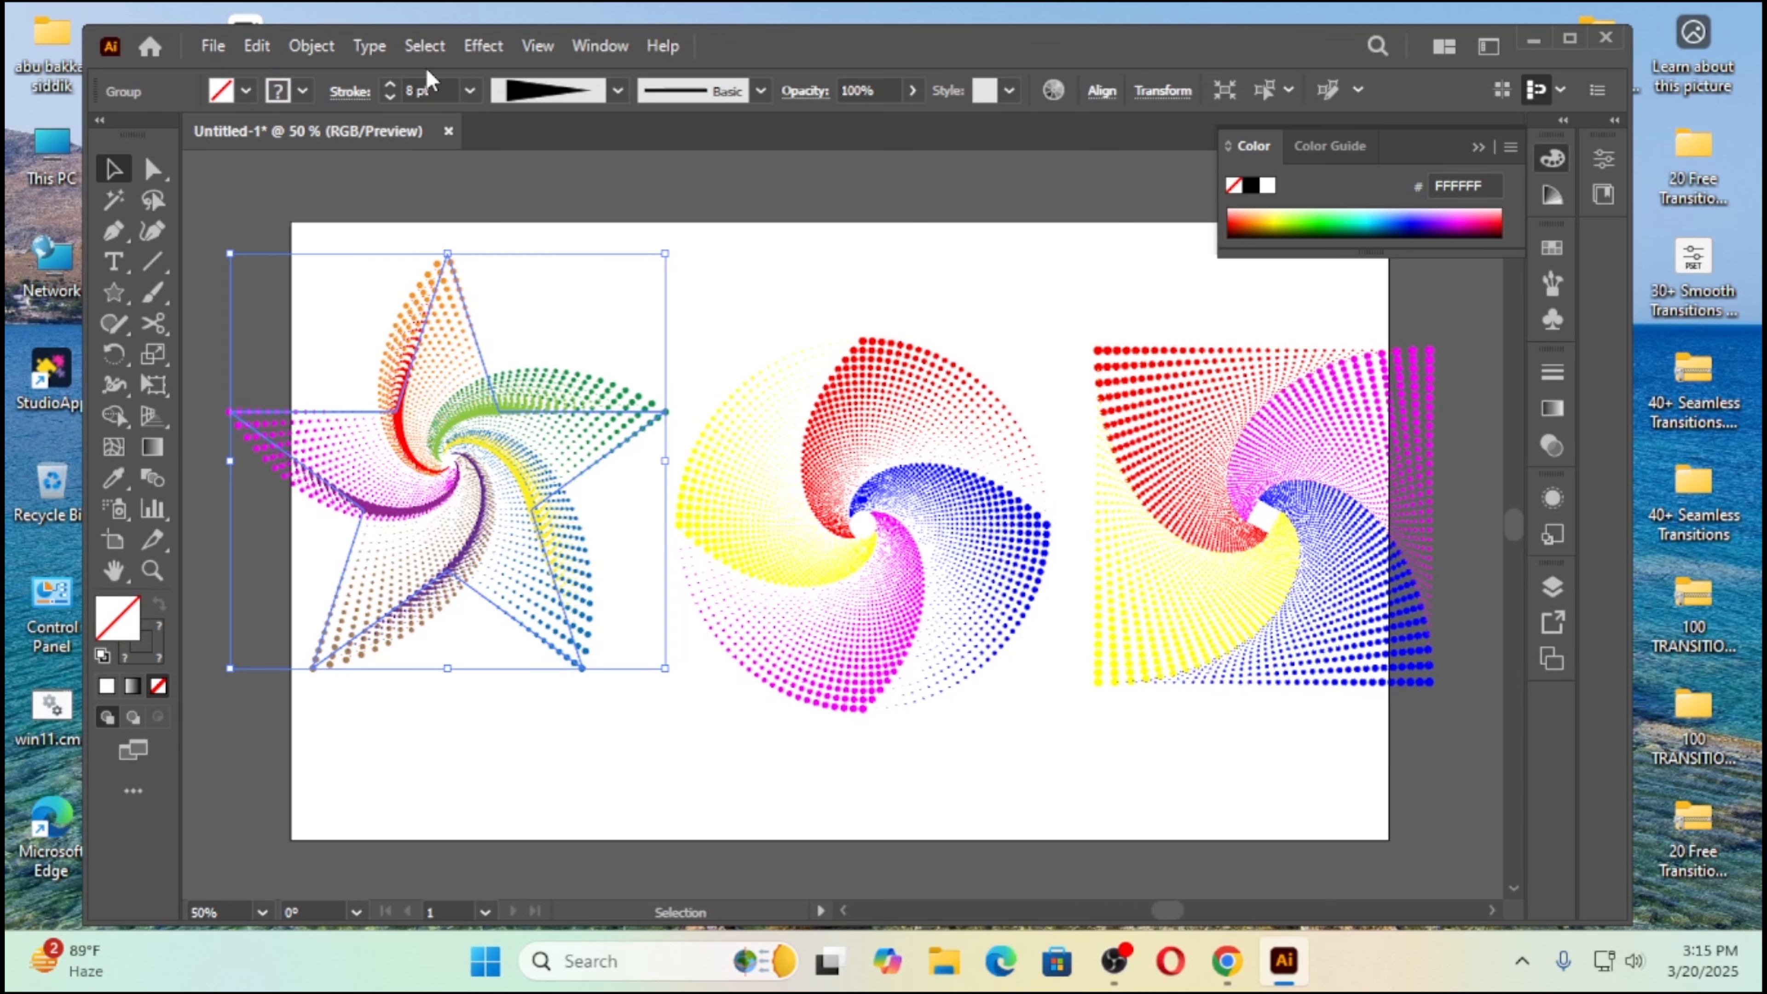
pyautogui.click(392, 87)
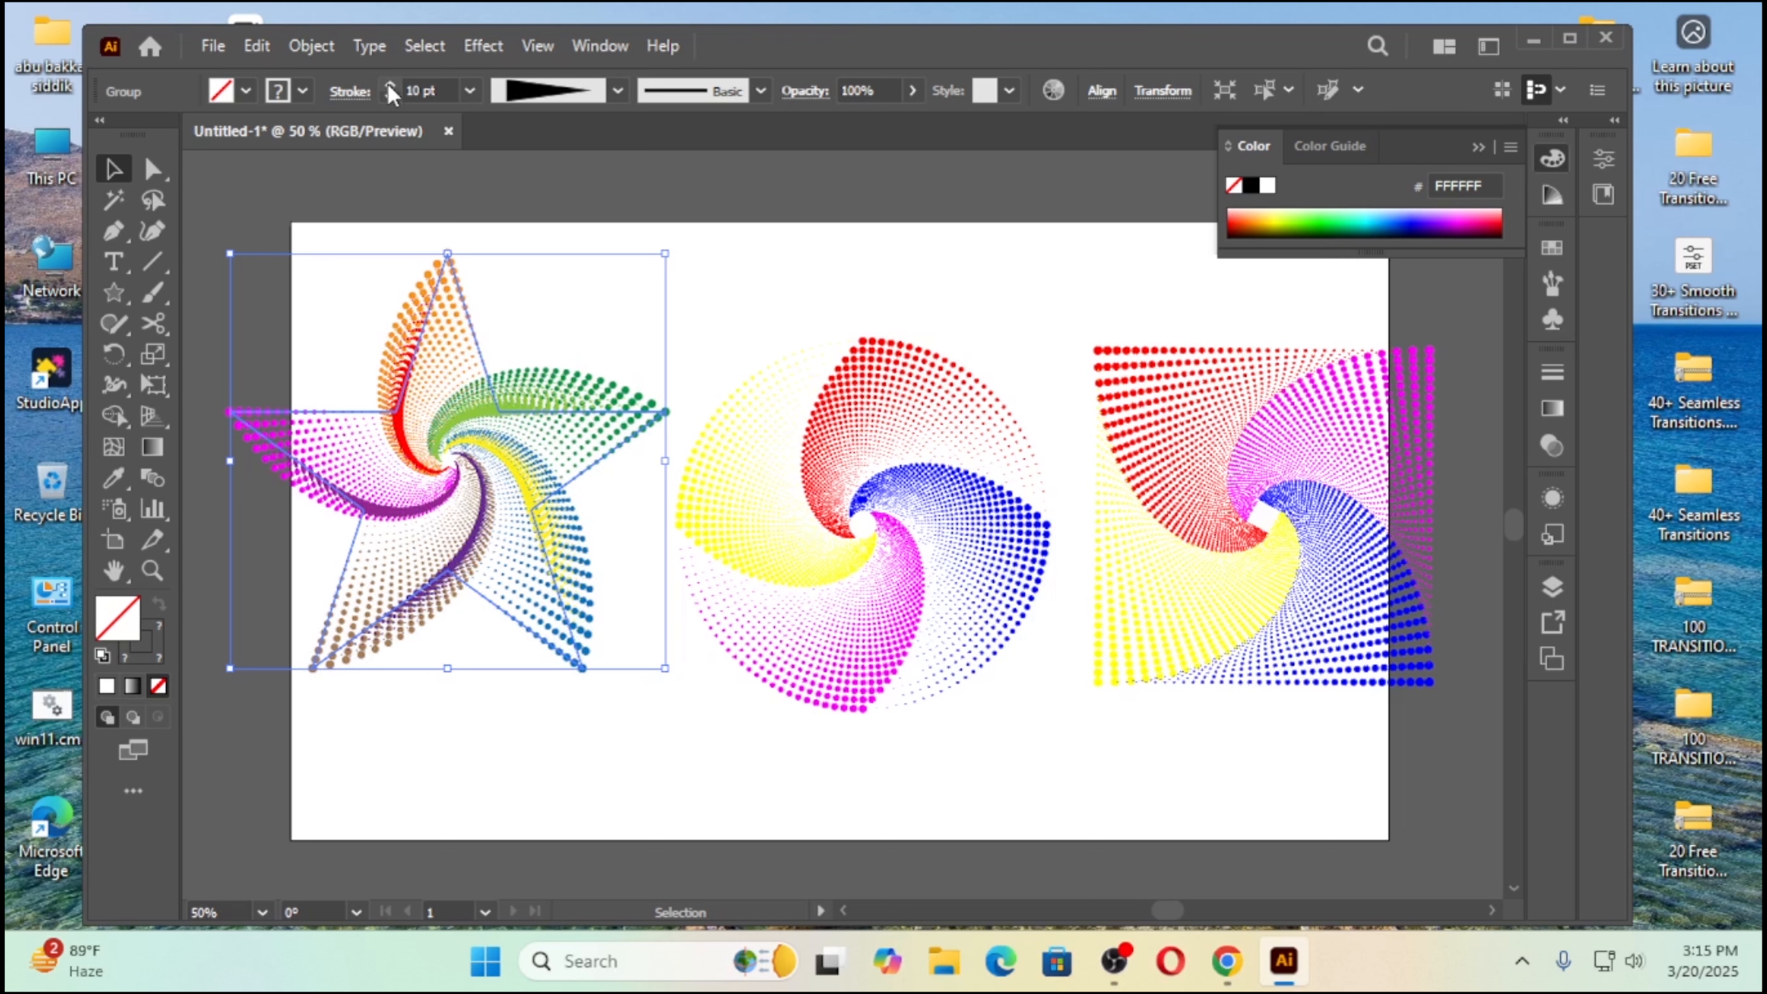
pyautogui.click(751, 299)
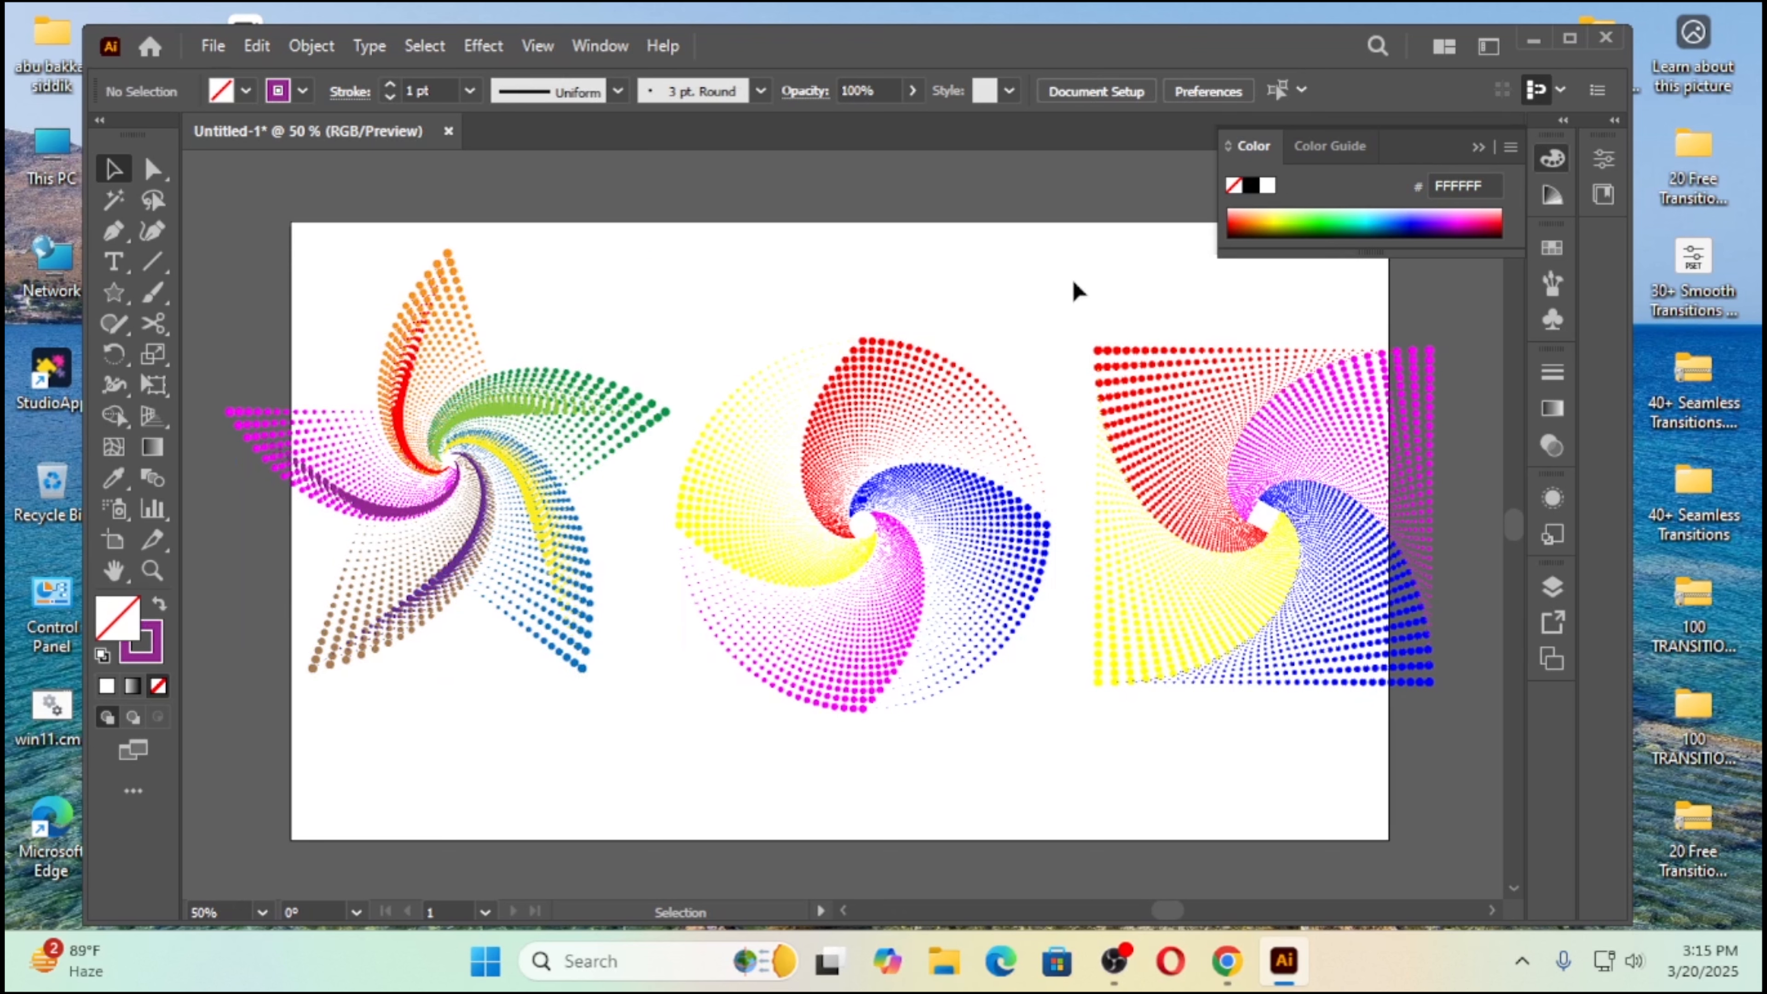
# Step: Scale the square swirl down slightly and move it fully inside the artboard's right edge
pyautogui.click(1183, 526)
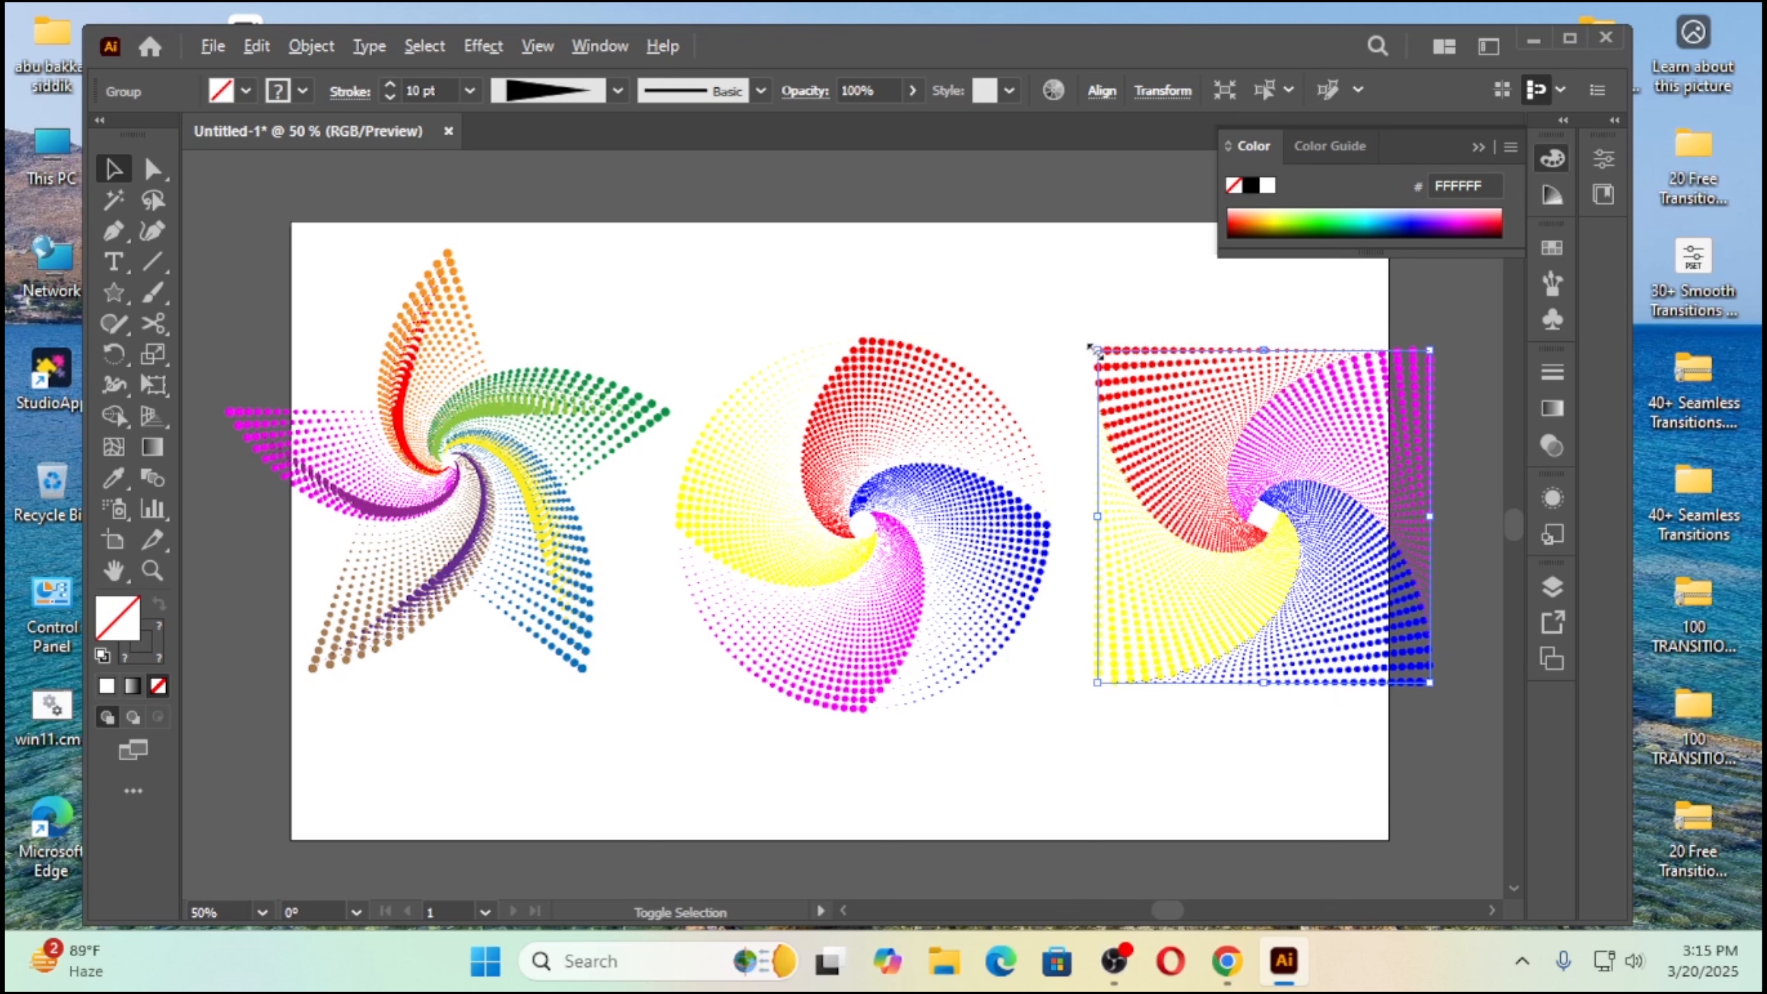
pyautogui.moveTo(1094, 348); pyautogui.dragTo(1118, 371)
pyautogui.moveTo(1285, 484); pyautogui.dragTo(1252, 466)
# Step: Shift the circle swirl slightly up and to the right, and move the star swirl inside the artboard's left edge
pyautogui.click(855, 515)
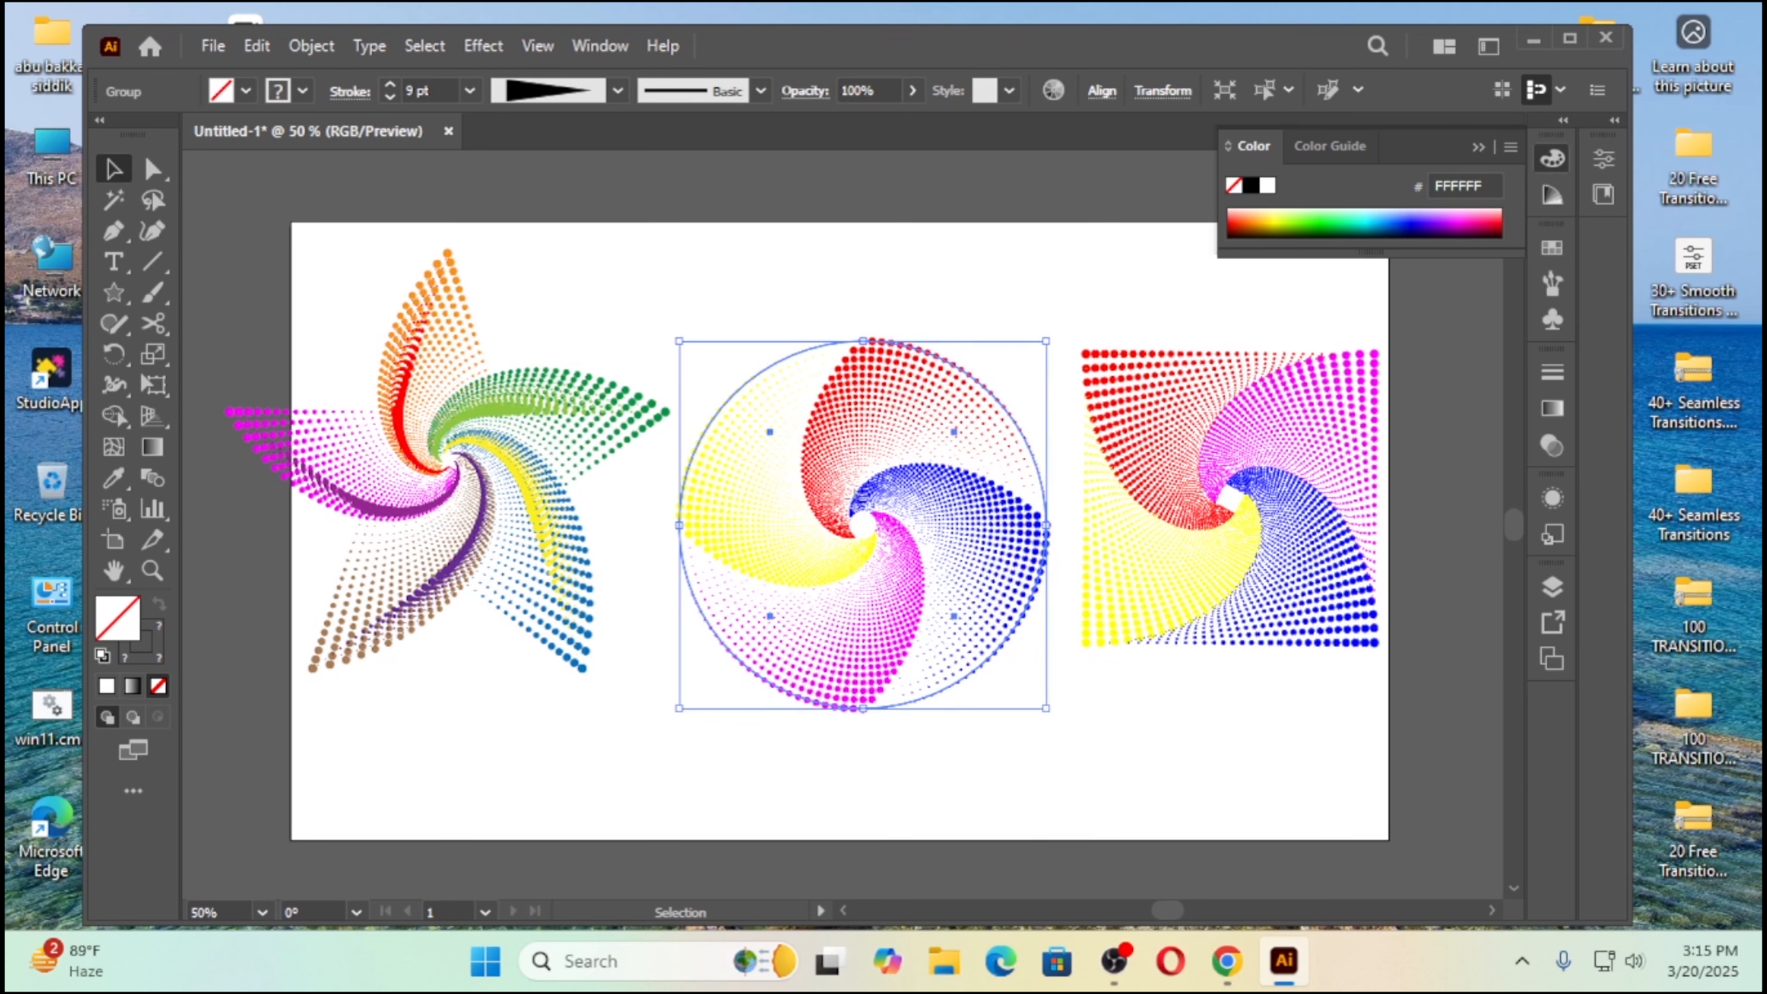
pyautogui.moveTo(854, 515); pyautogui.dragTo(874, 501)
pyautogui.moveTo(300, 322); pyautogui.dragTo(529, 534)
pyautogui.moveTo(467, 485)
pyautogui.mouseDown()
pyautogui.moveTo(518, 487)
pyautogui.moveTo(530, 426)
pyautogui.moveTo(521, 463)
pyautogui.mouseUp()
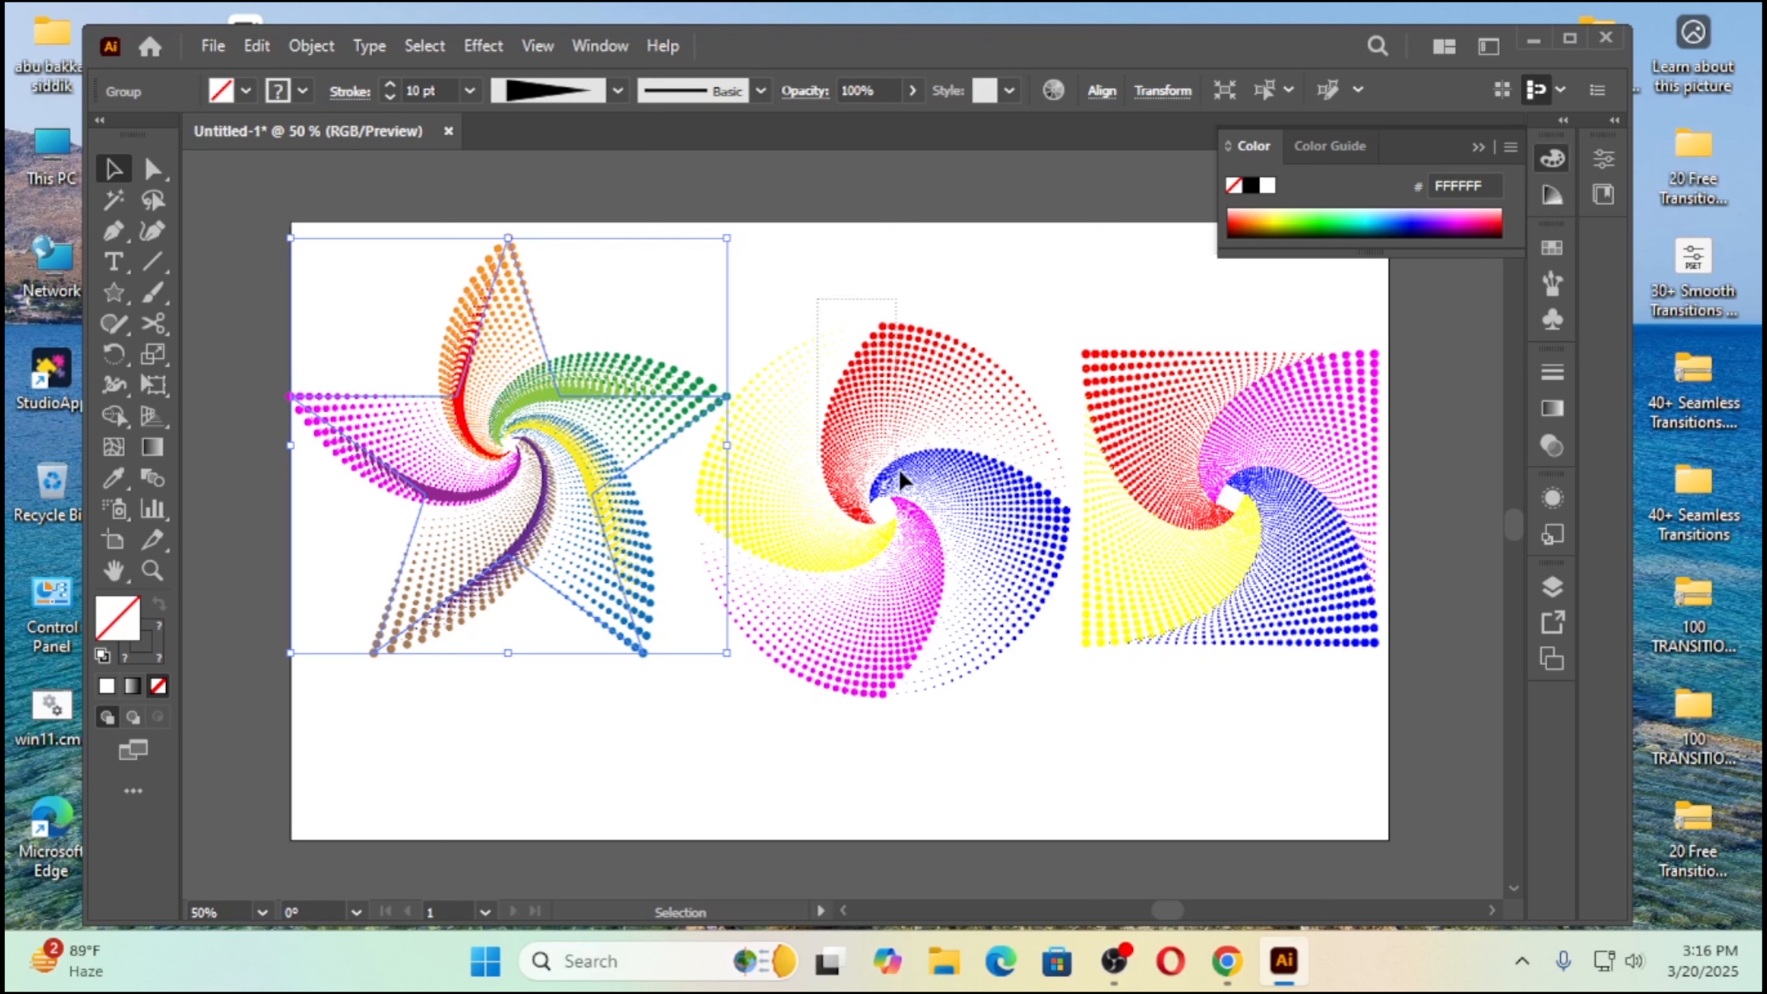
# Step: Scale the circle swirl down proportionally about its center to clear the neighboring star
pyautogui.click(898, 488)
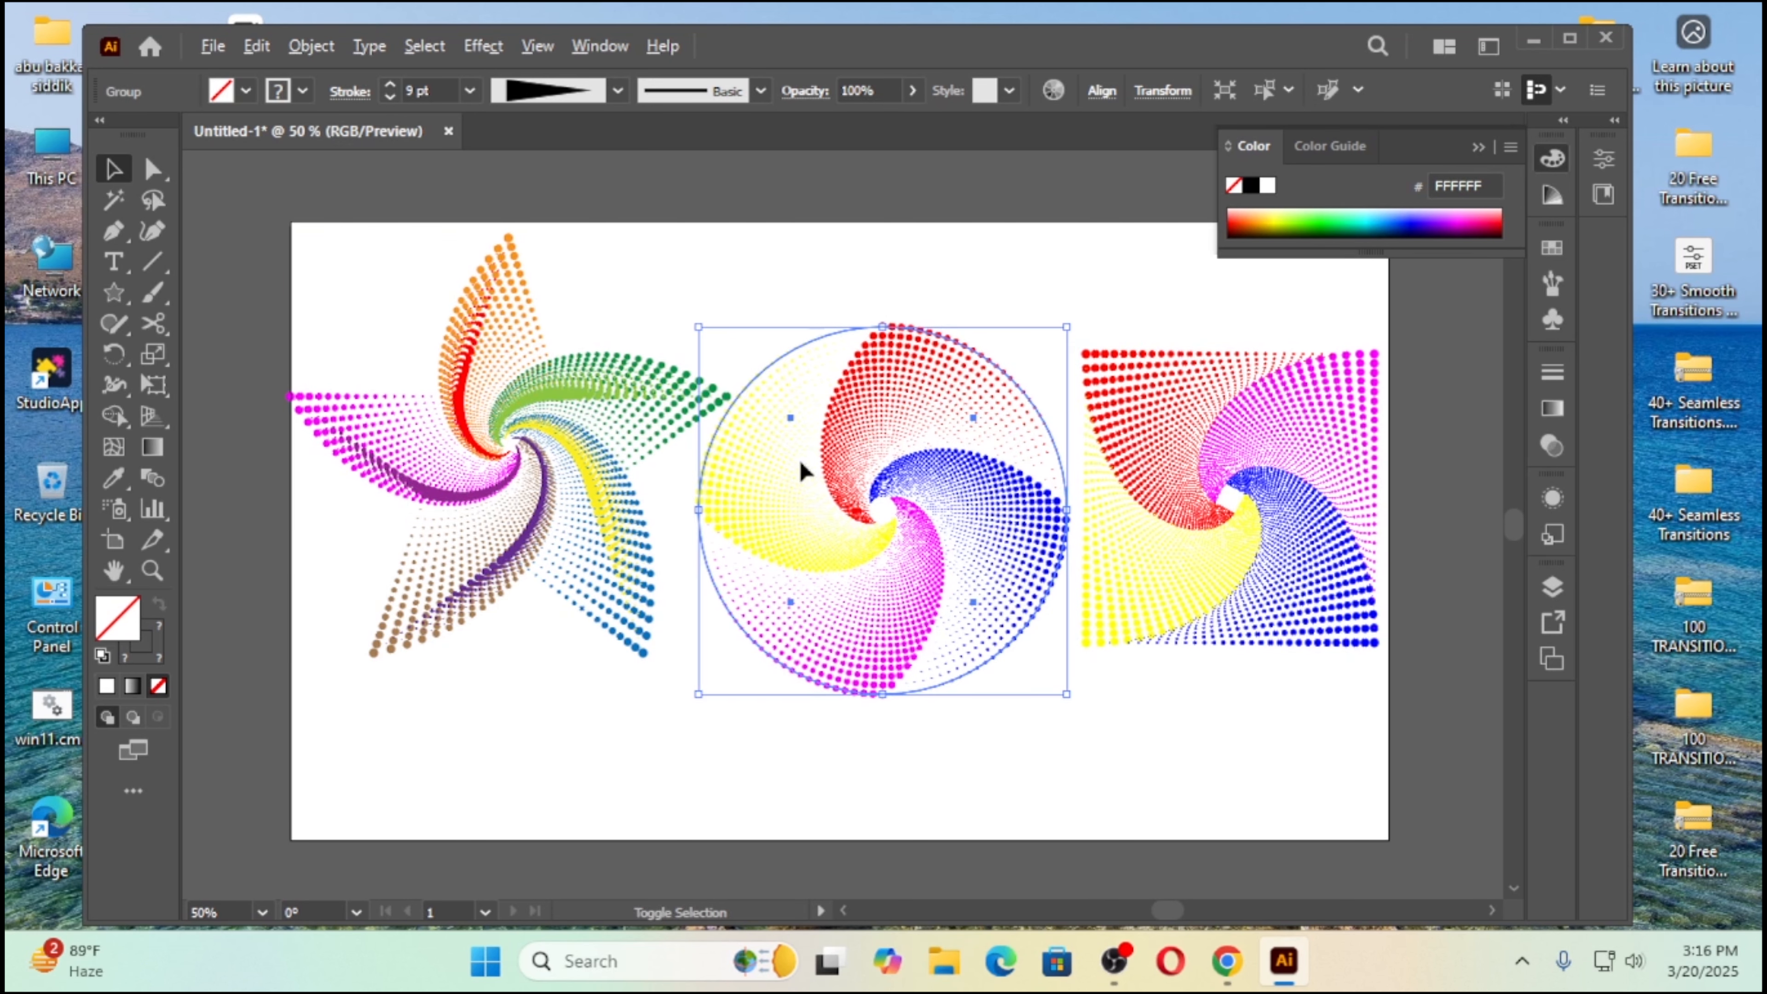
pyautogui.moveTo(697, 326); pyautogui.dragTo(743, 355)
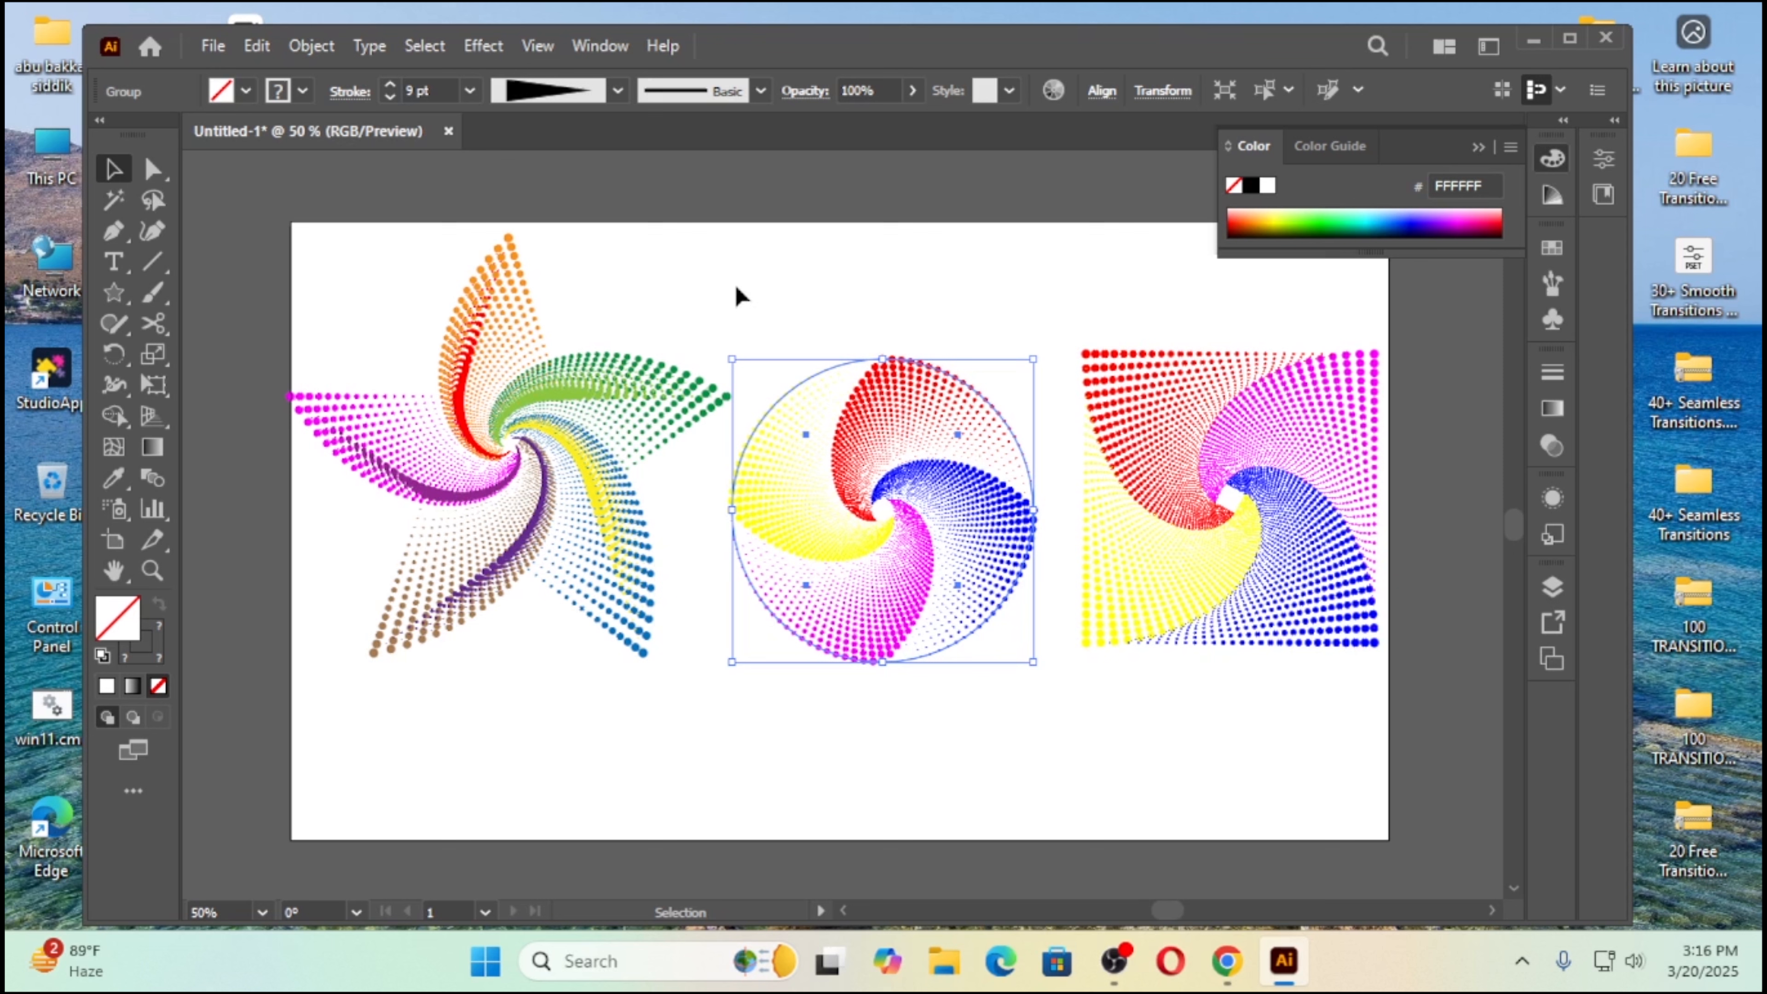
pyautogui.click(802, 294)
# Step: Scale the star swirl down and move it lower, in line with the circle and square swirls
pyautogui.moveTo(366, 304); pyautogui.dragTo(631, 623)
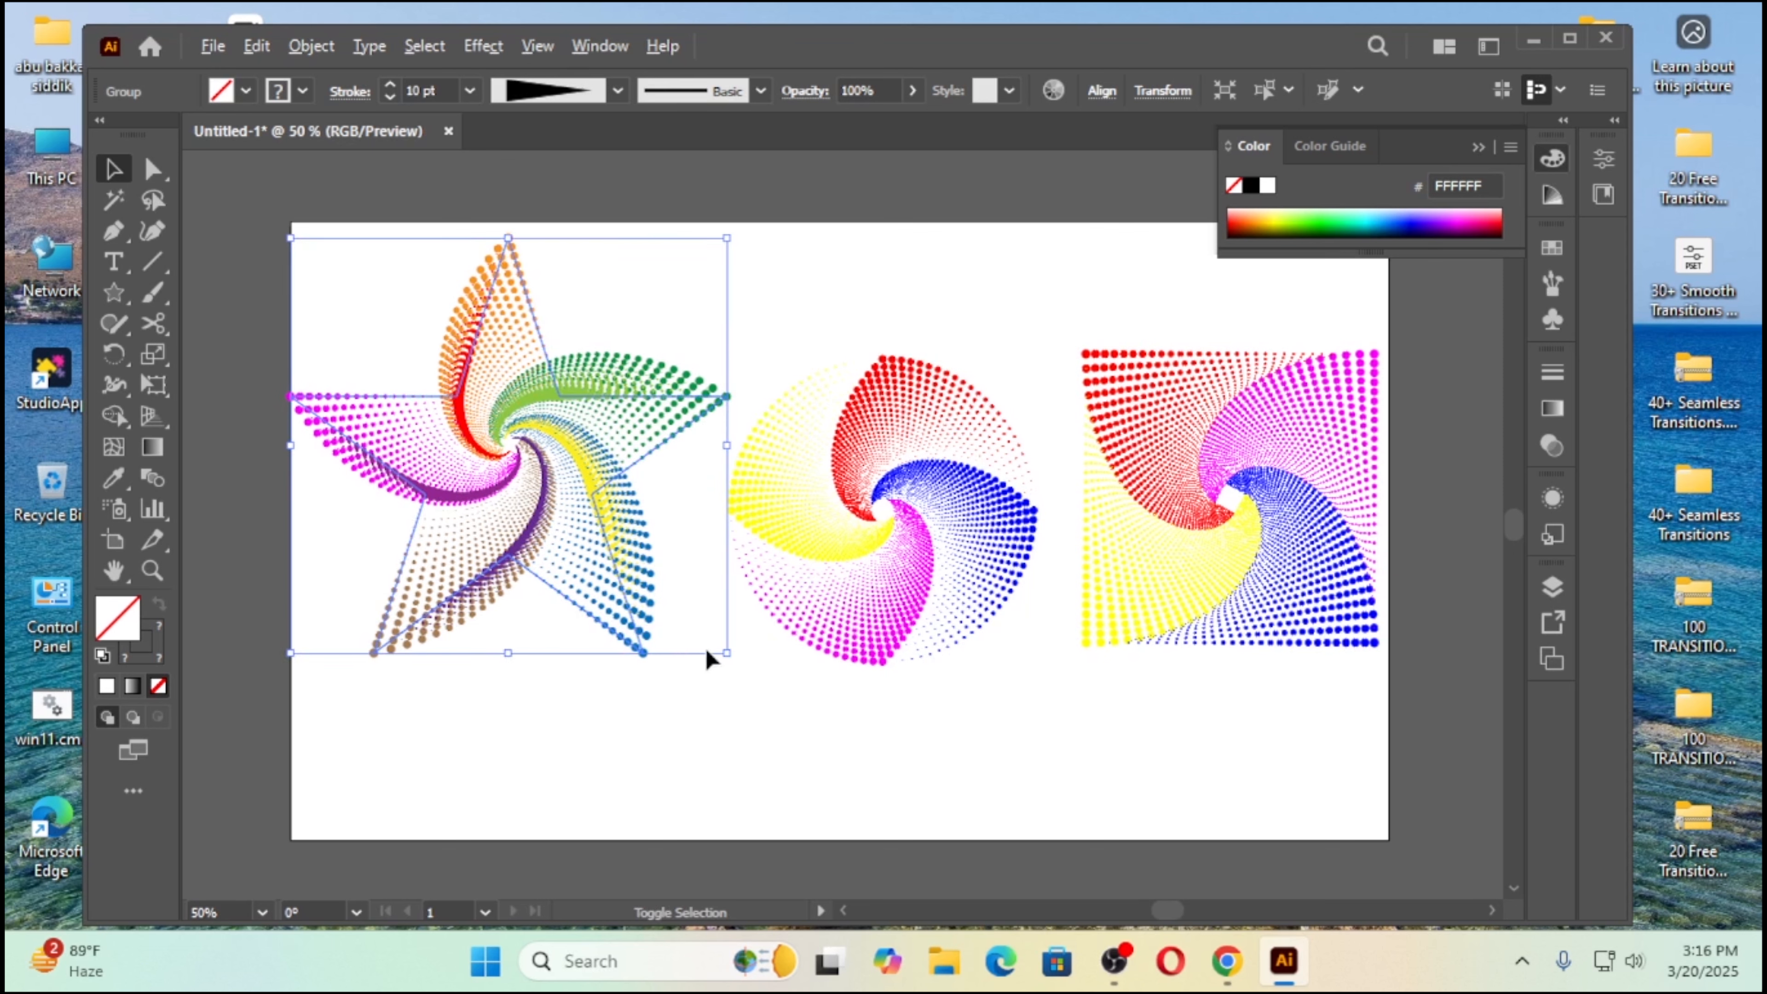
pyautogui.moveTo(708, 636); pyautogui.dragTo(681, 623)
pyautogui.moveTo(529, 451); pyautogui.dragTo(538, 492)
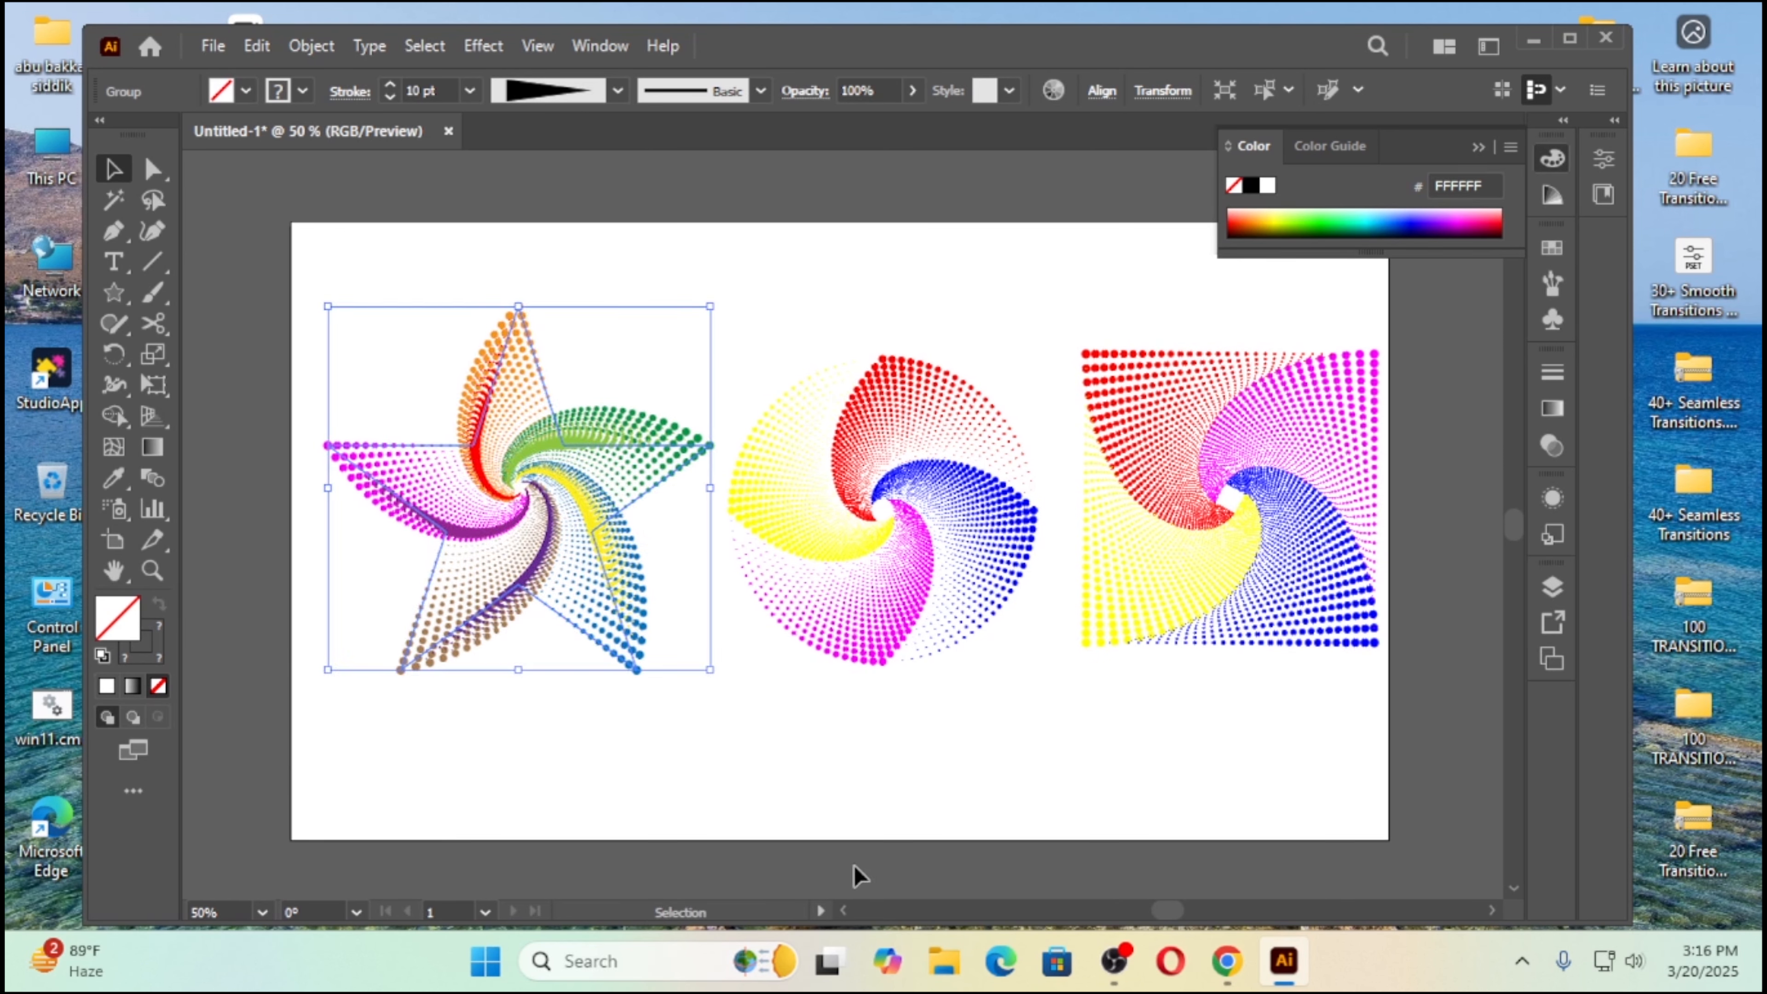
pyautogui.click(830, 752)
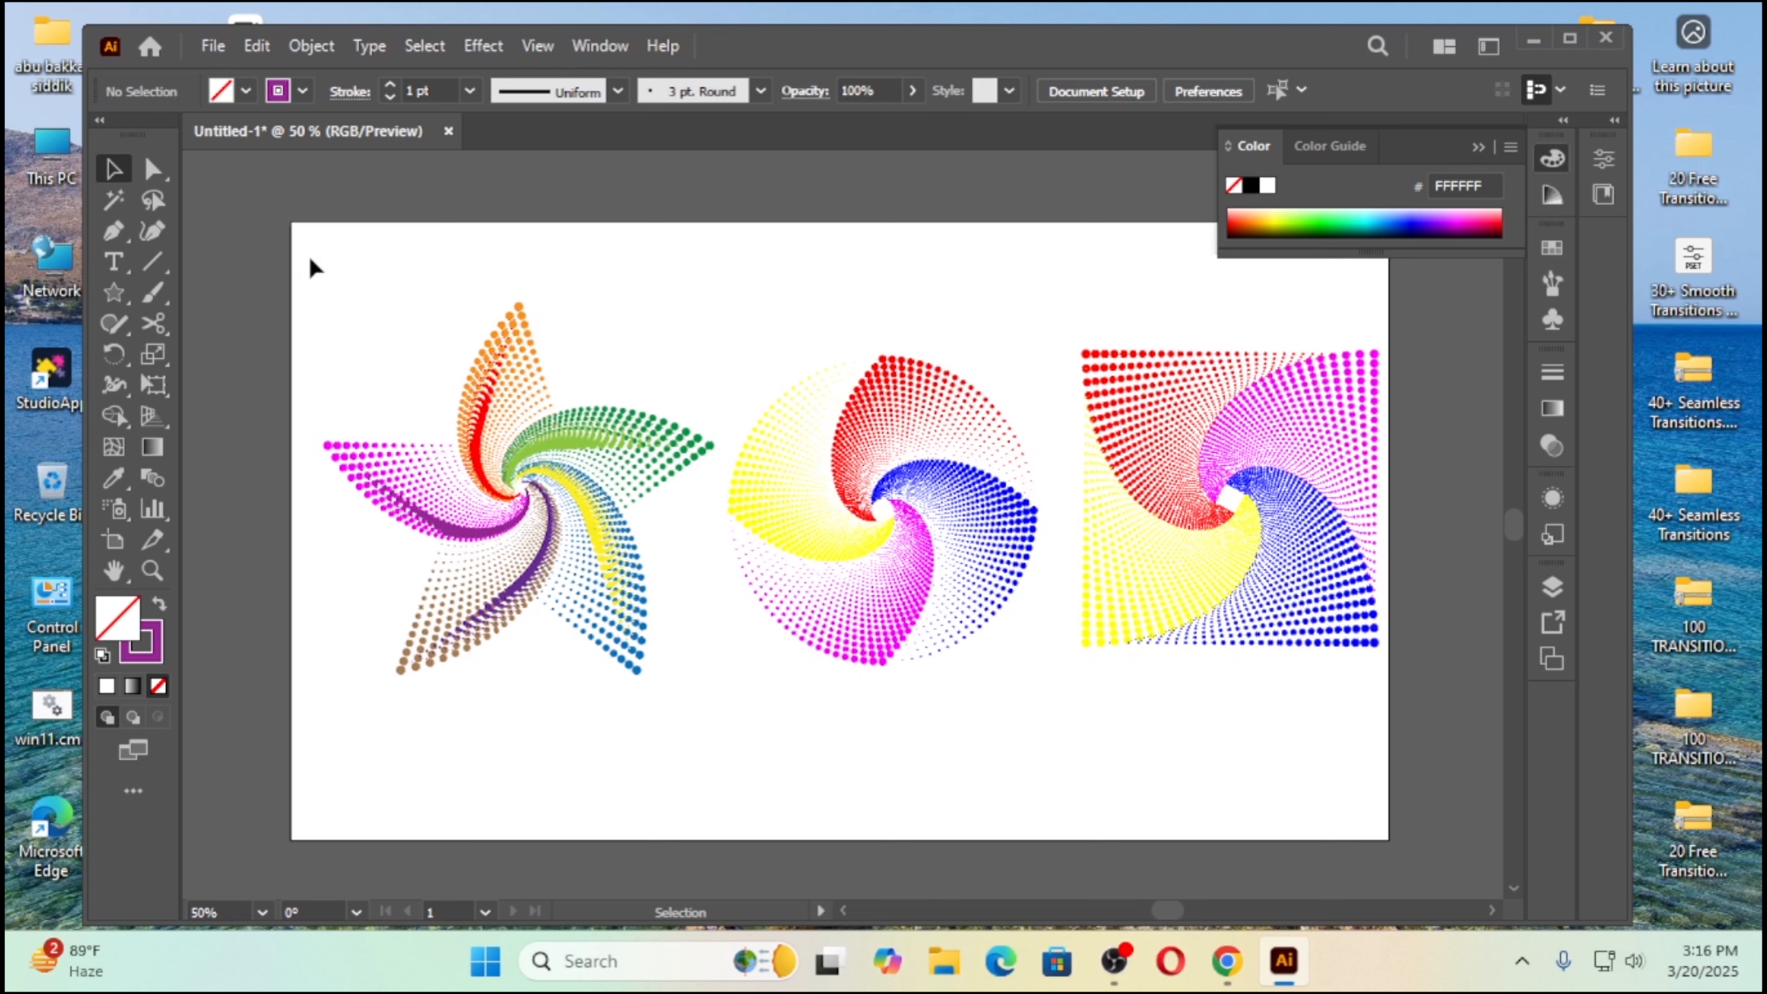
# Step: Draw a rectangle covering the whole artboard and fill it with black
pyautogui.moveTo(115, 288); pyautogui.dragTo(213, 287)
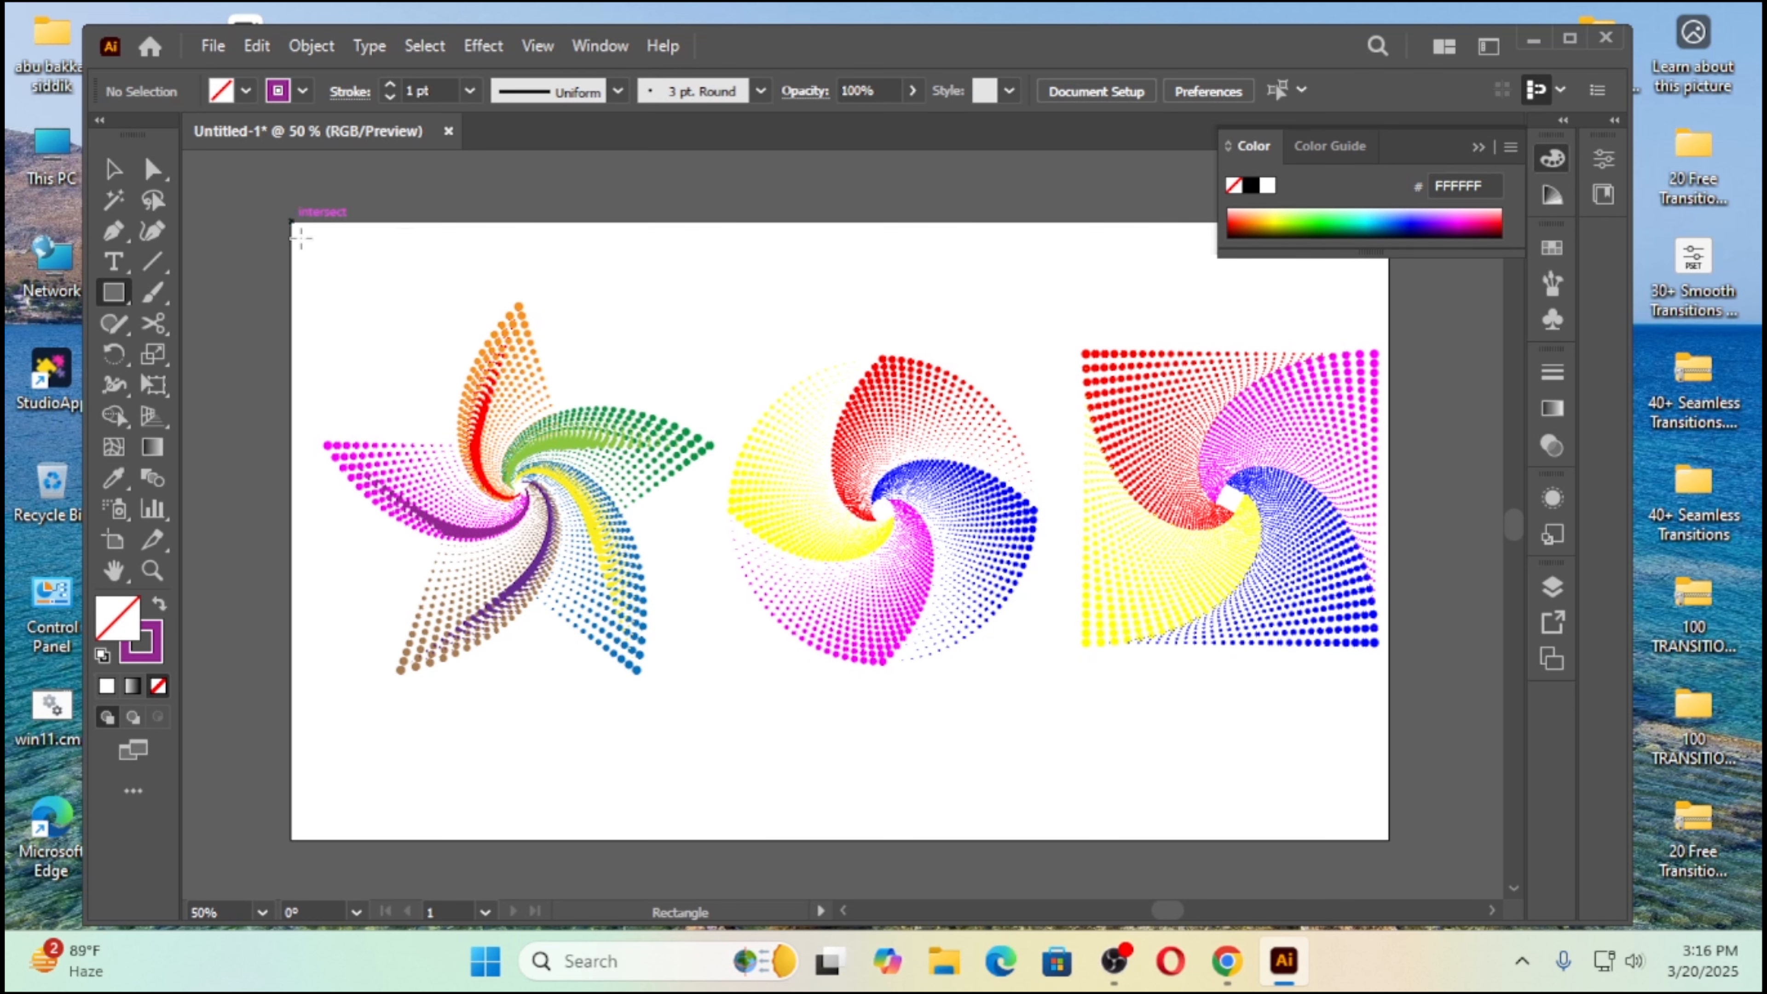
pyautogui.moveTo(299, 235)
pyautogui.mouseDown()
pyautogui.moveTo(1000, 717)
pyautogui.moveTo(1345, 770)
pyautogui.moveTo(1389, 842)
pyautogui.mouseUp()
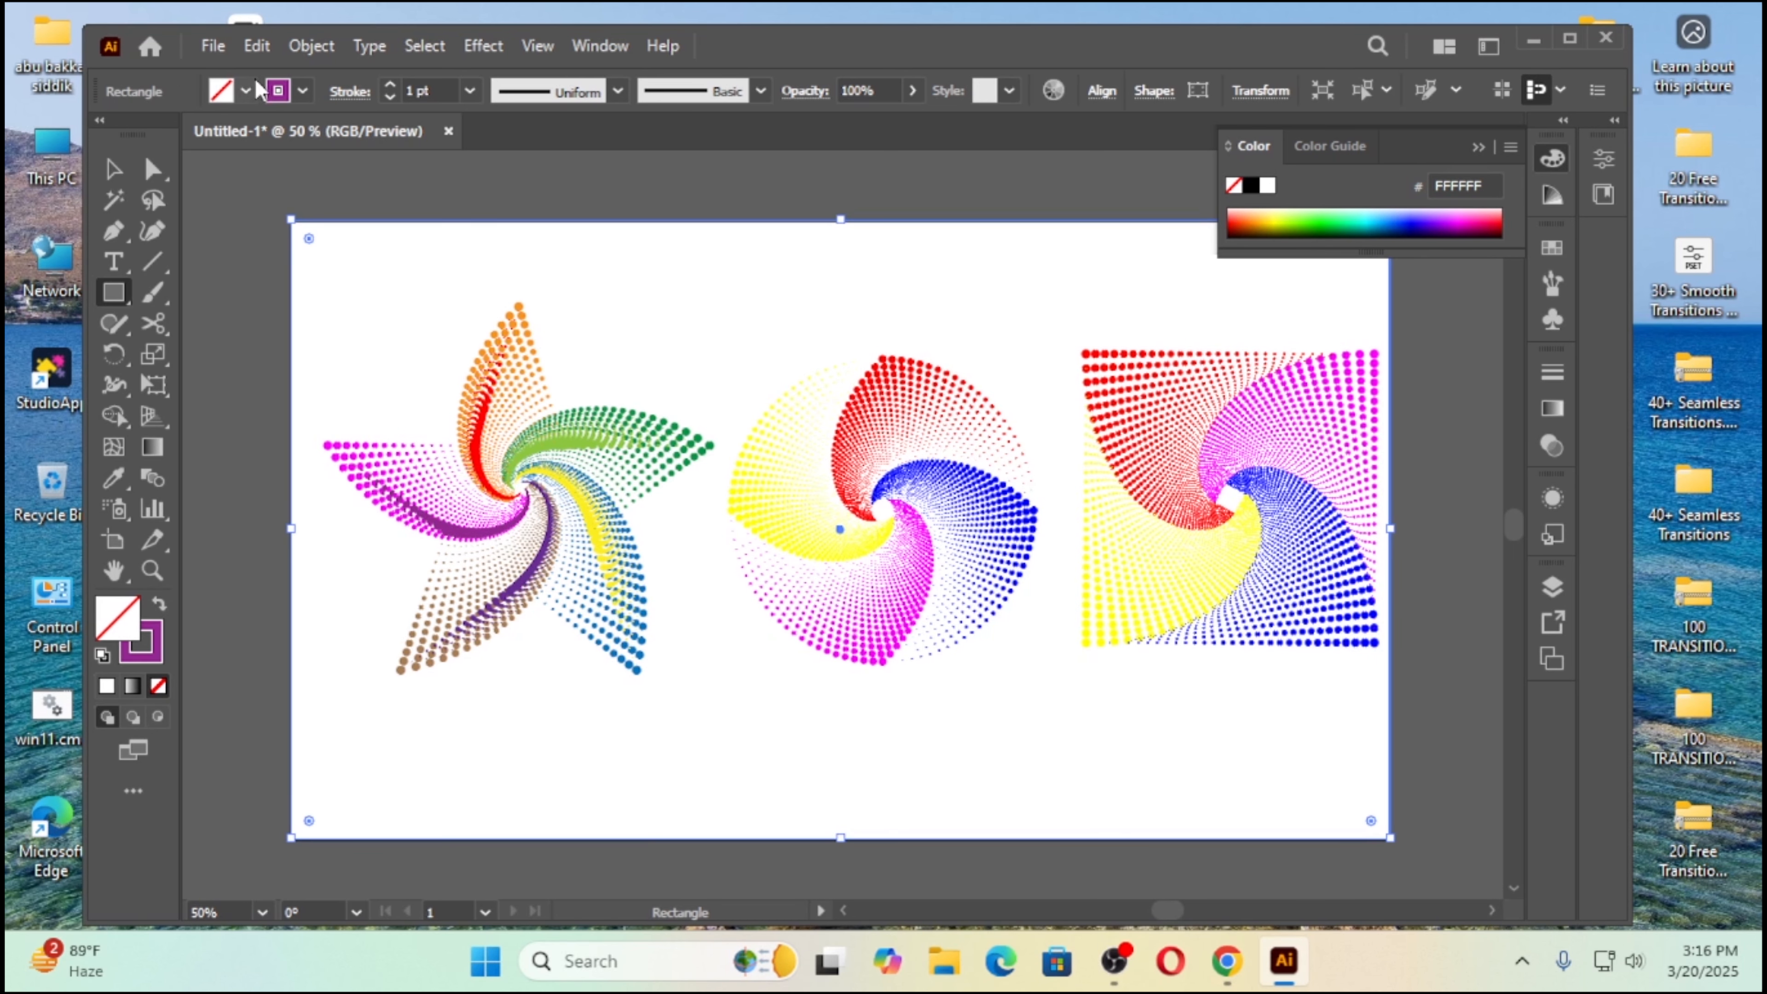
pyautogui.click(246, 90)
pyautogui.click(75, 134)
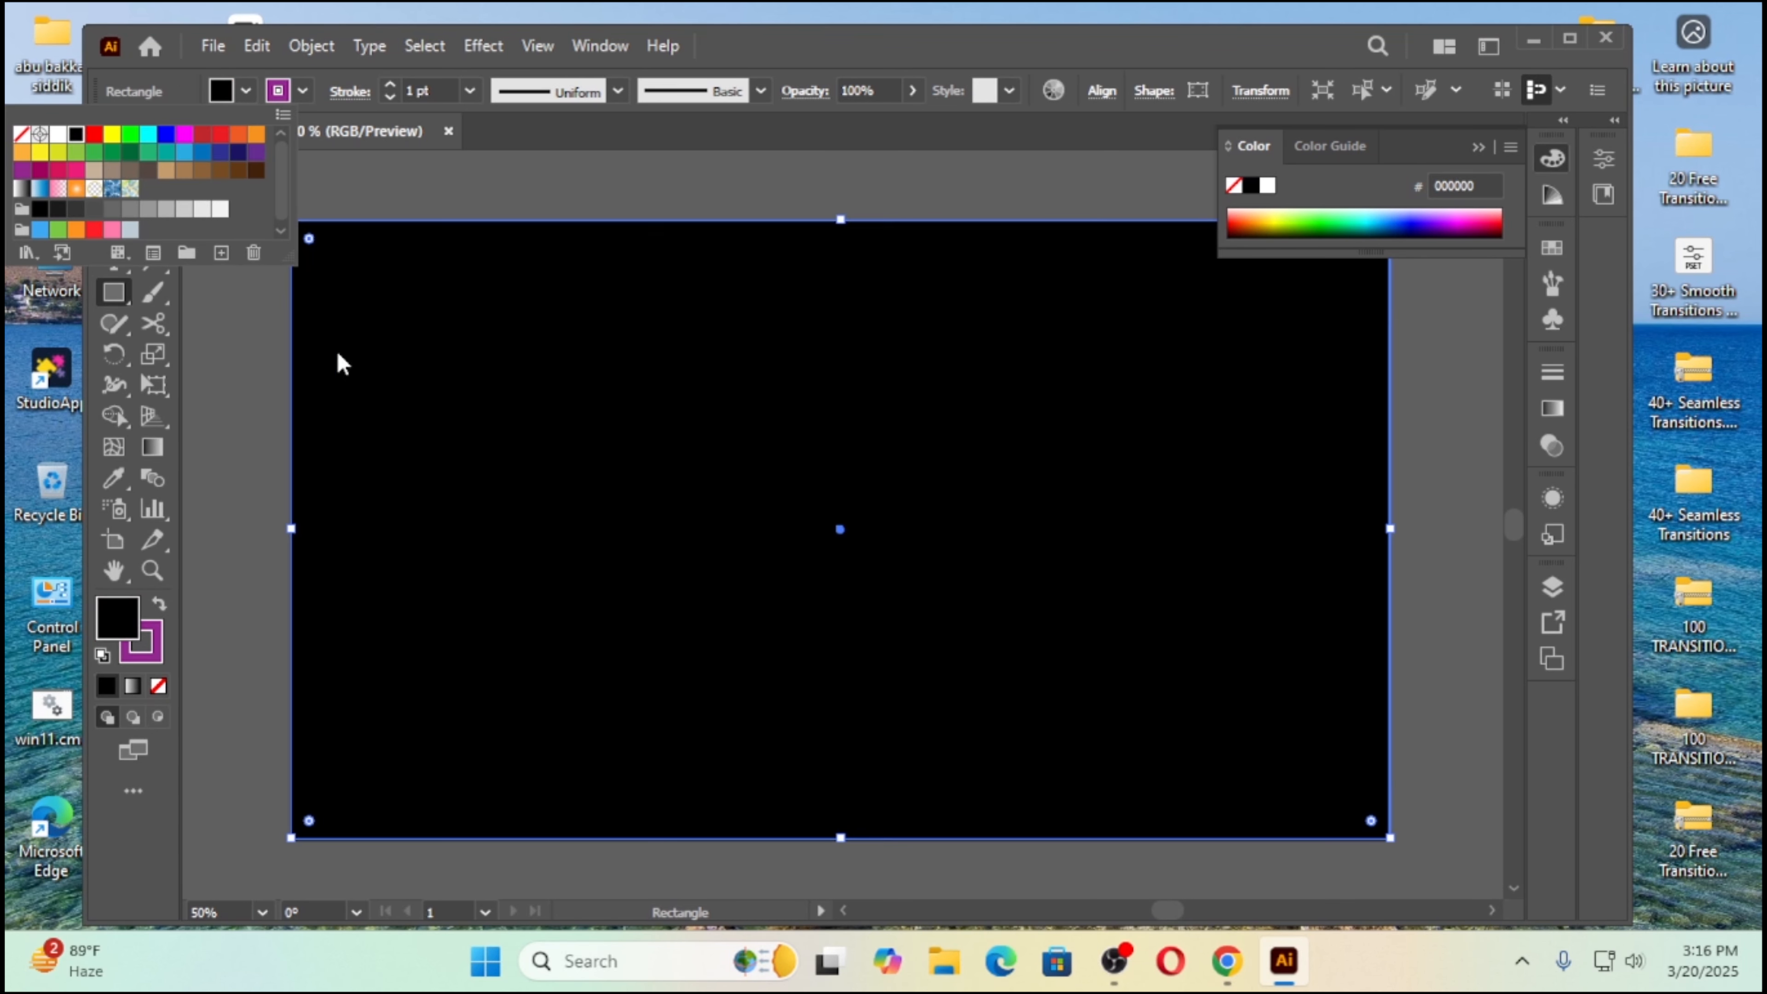
pyautogui.click(386, 346)
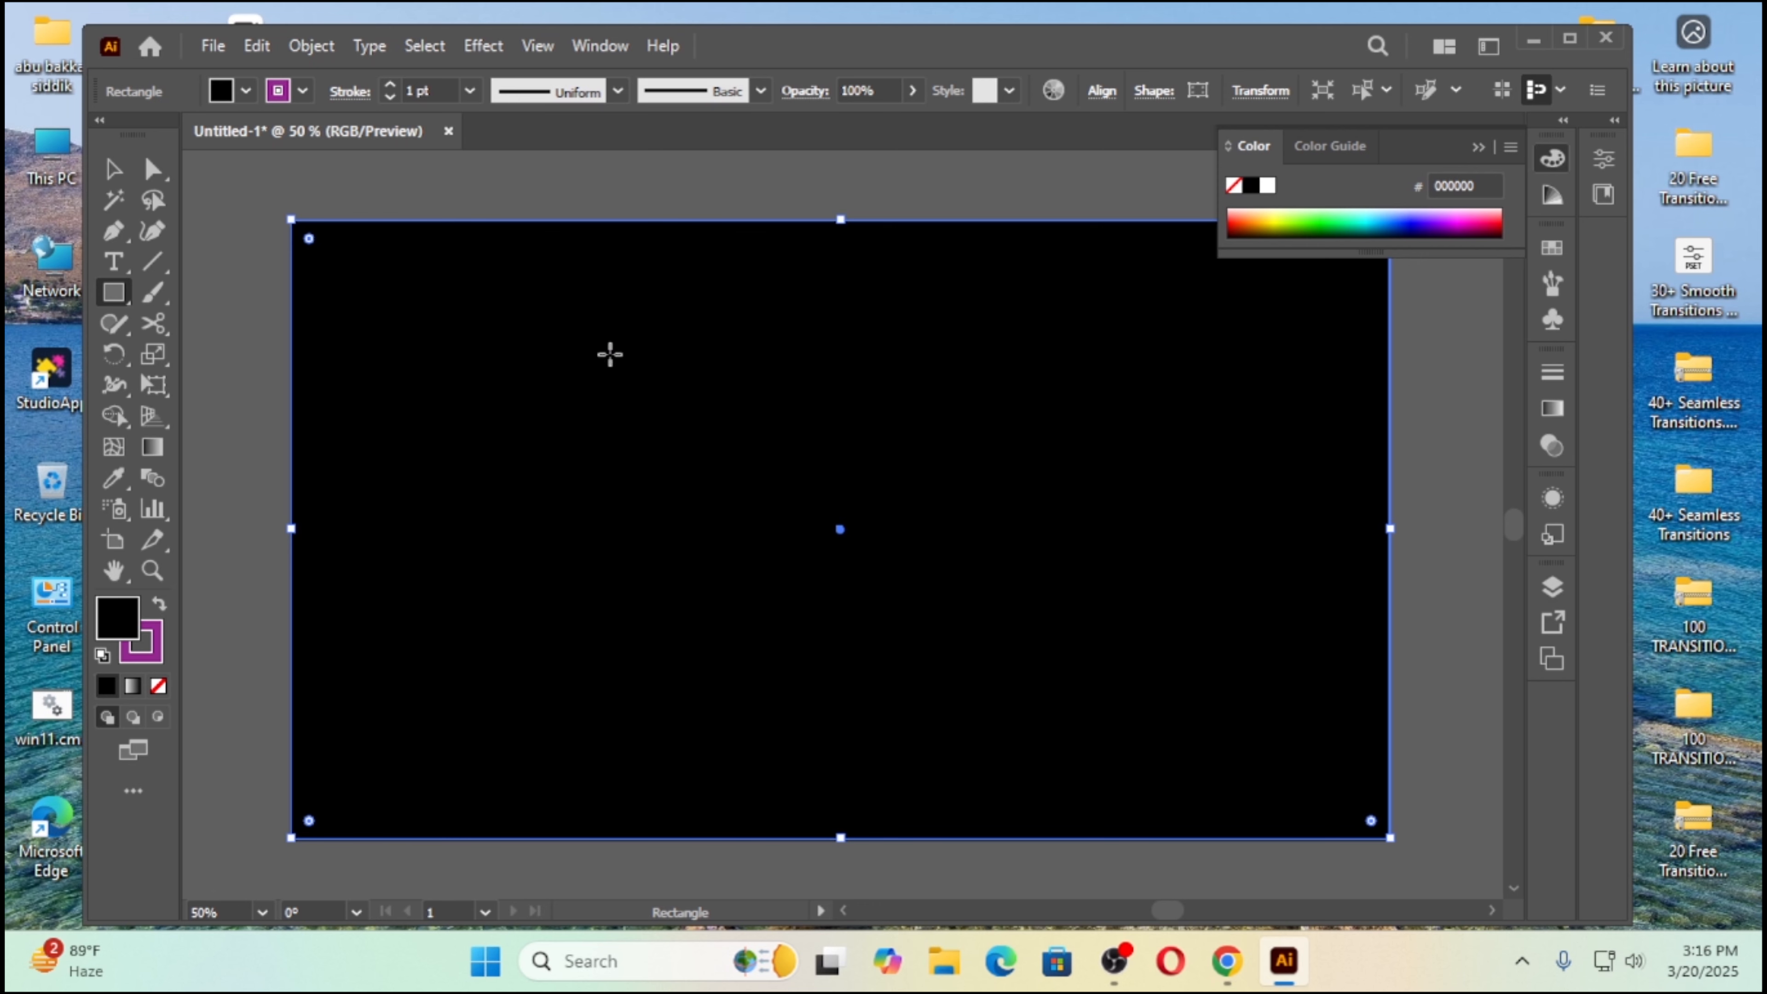
# Step: Send the black rectangle to the back, behind the three swirl designs, and deselect it
pyautogui.rightClick(576, 379)
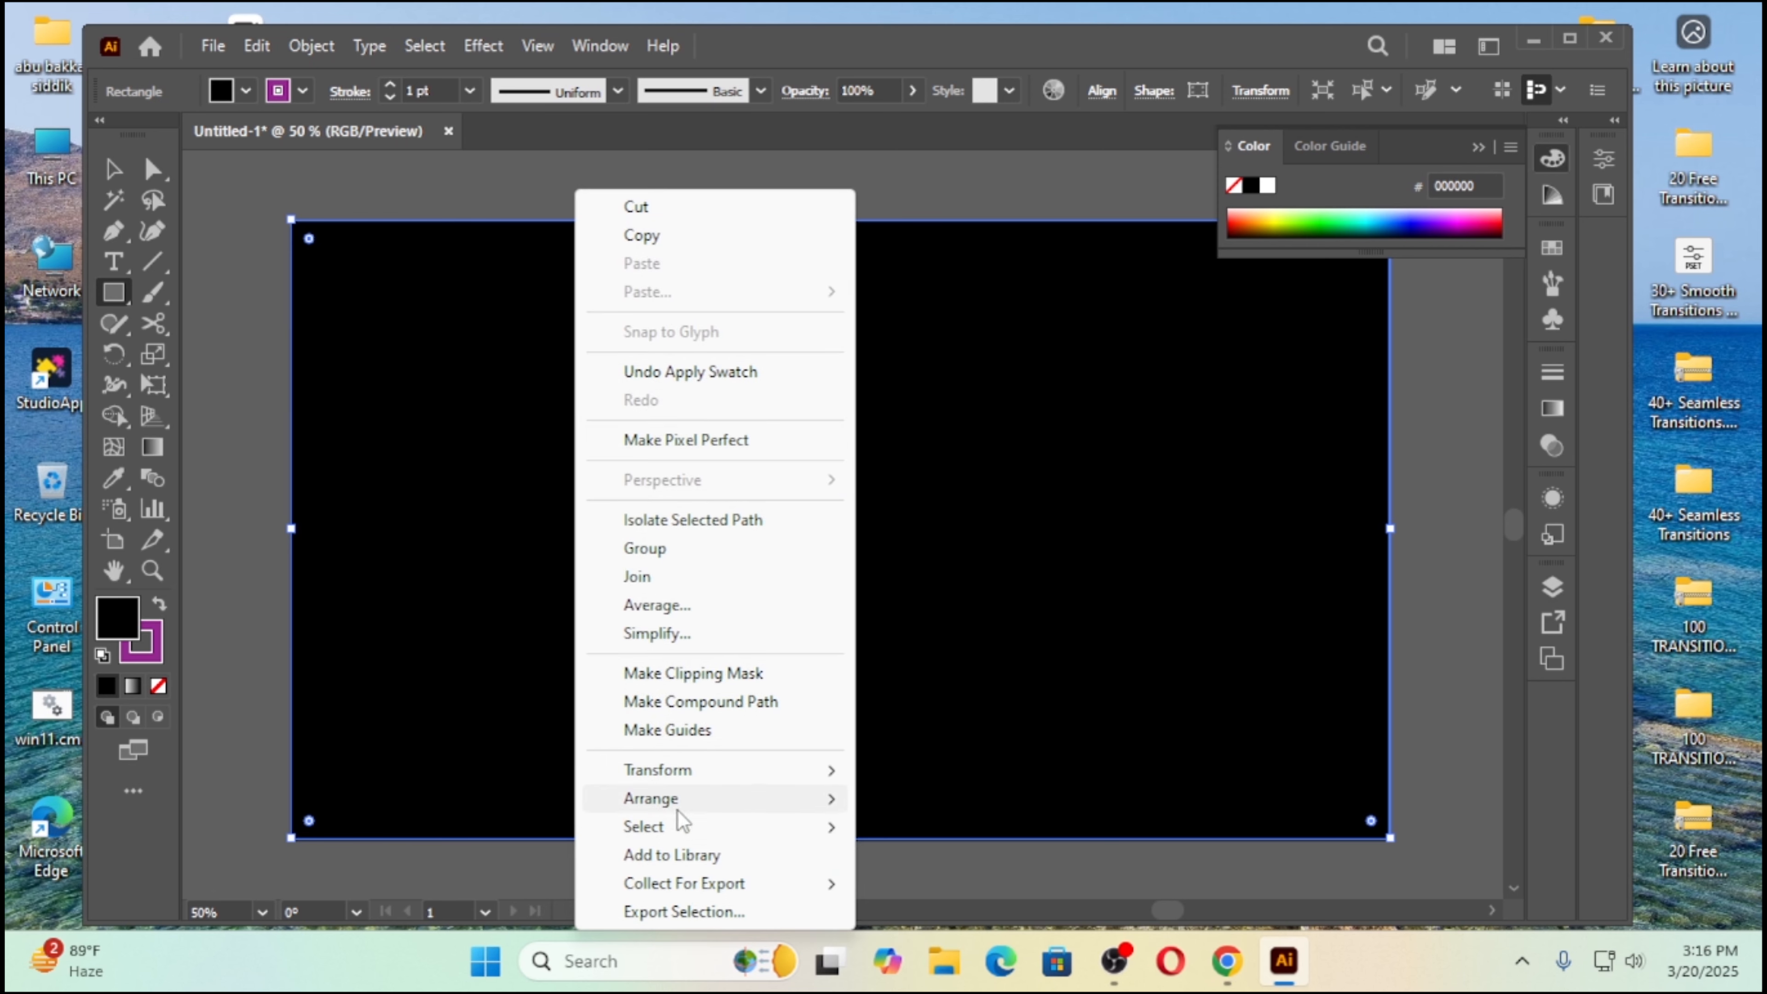
pyautogui.moveTo(680, 806)
pyautogui.click(935, 888)
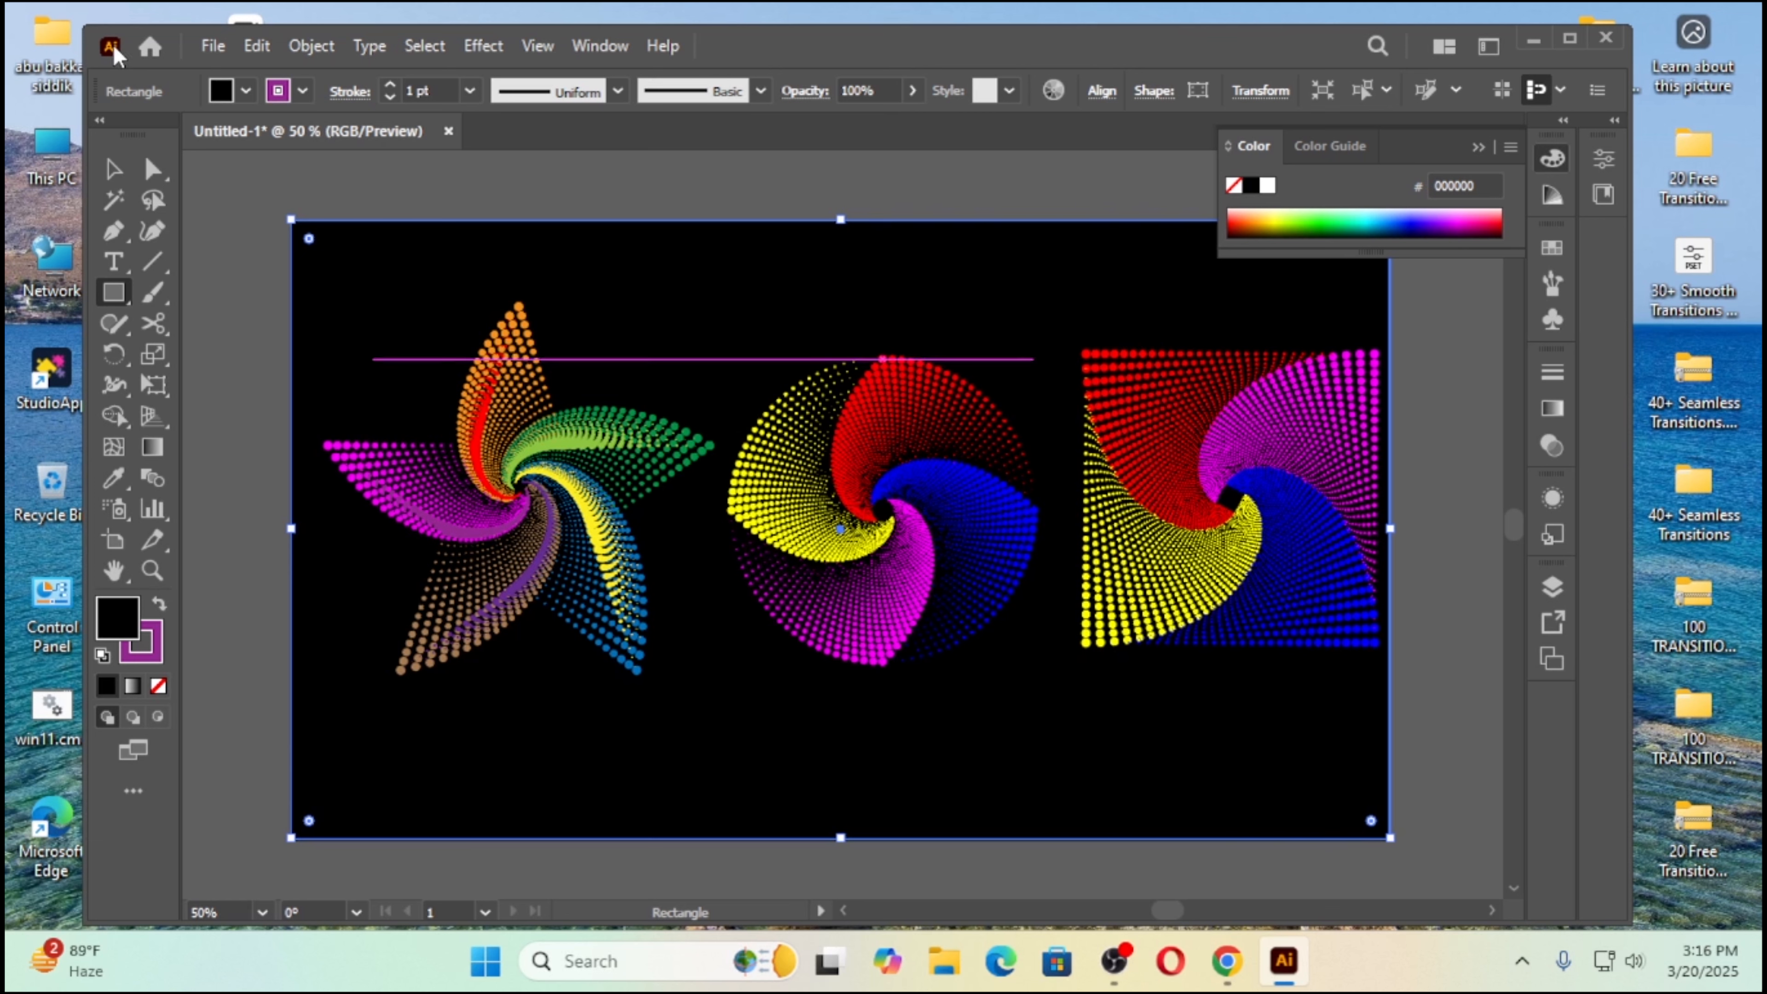
pyautogui.click(113, 169)
pyautogui.click(500, 178)
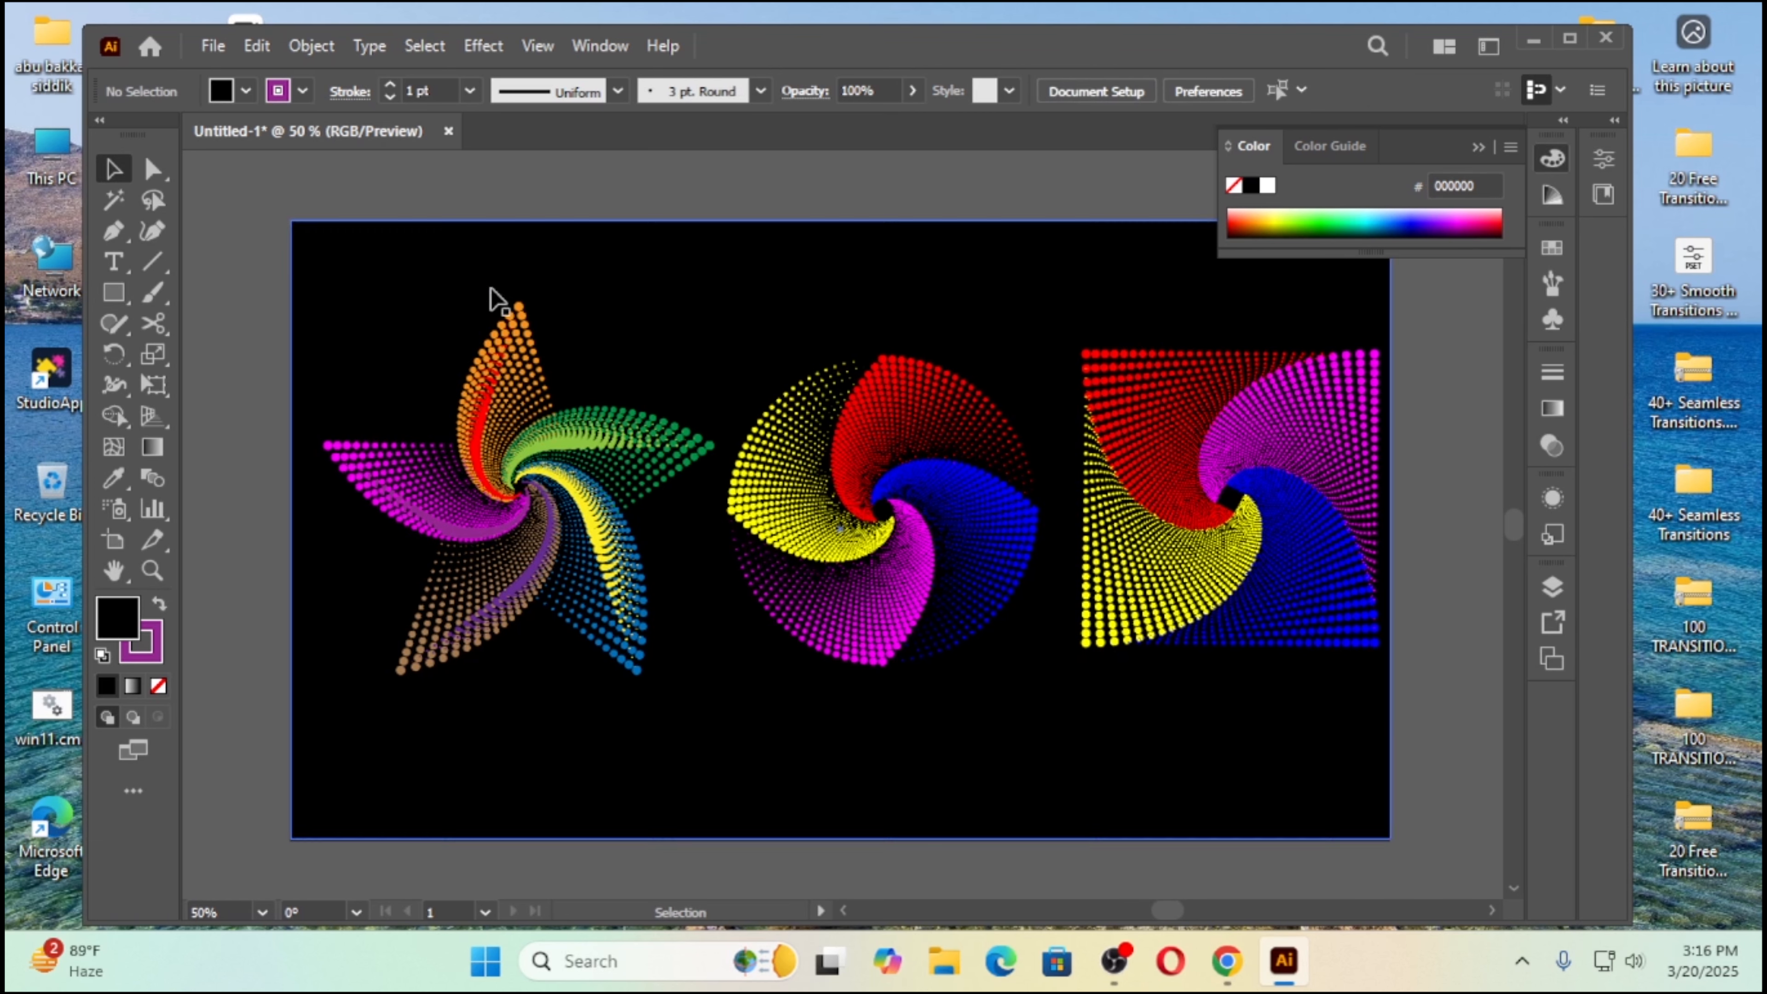